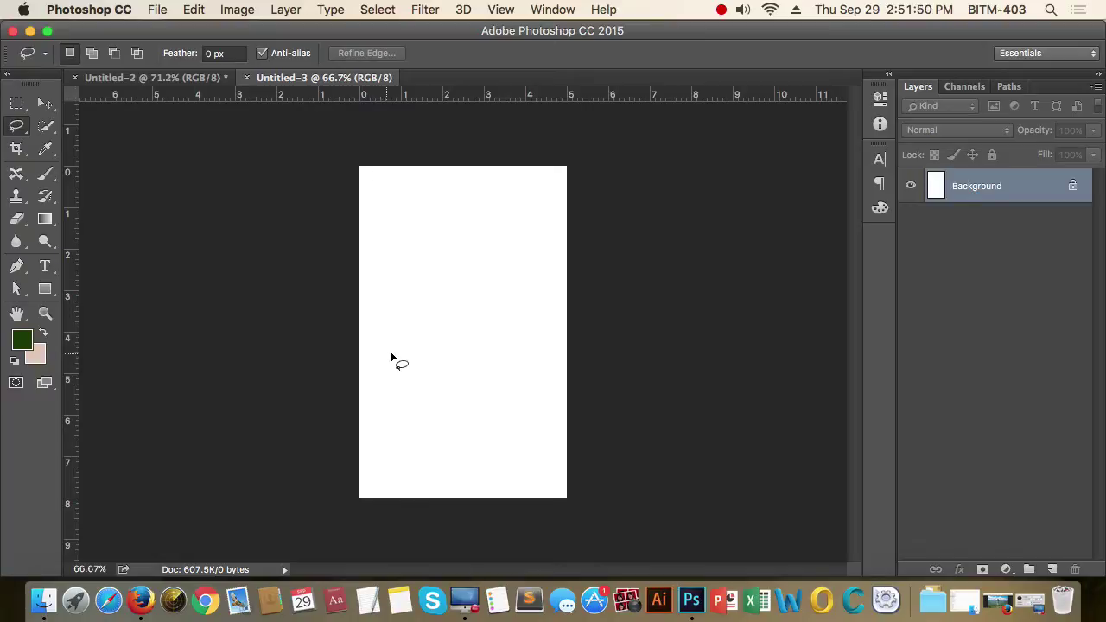
Open the Lag Assassin logo PNG, 74b69b3bd5484130bff04196554f8a95.png, from the Images folder
click(159, 10)
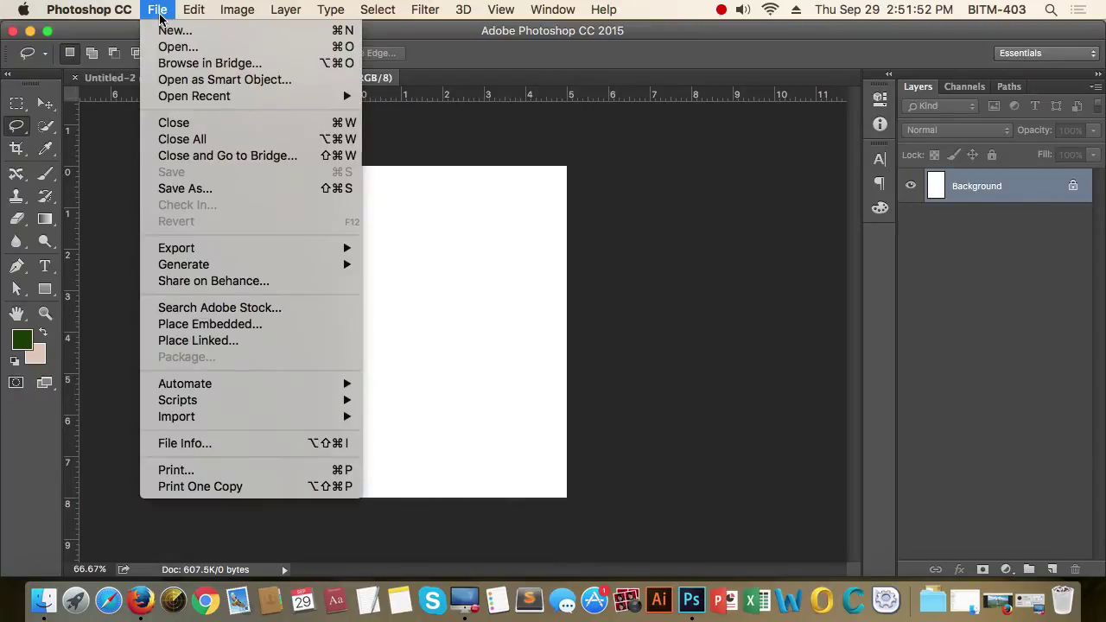
click(187, 50)
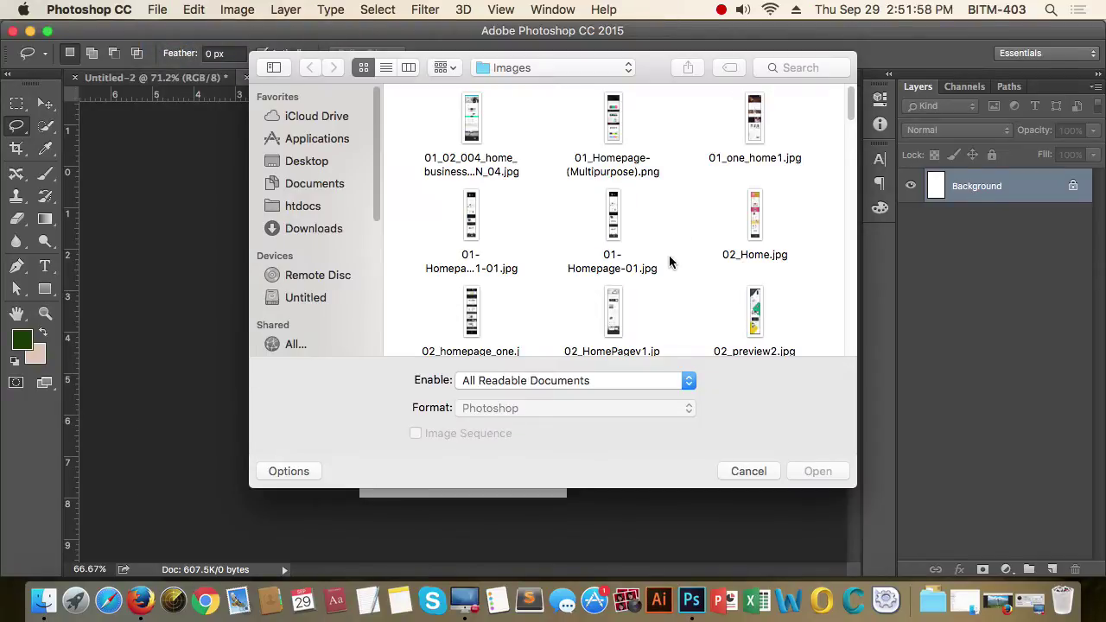
scroll(670, 261, down, 5)
scroll(669, 262, down, 3)
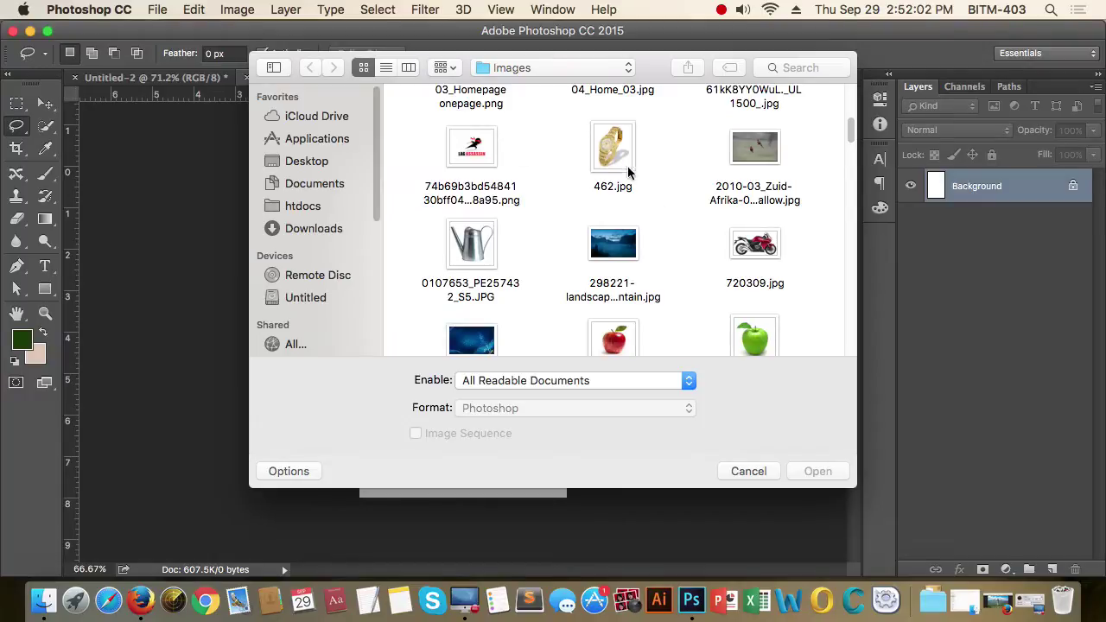
click(447, 152)
click(817, 471)
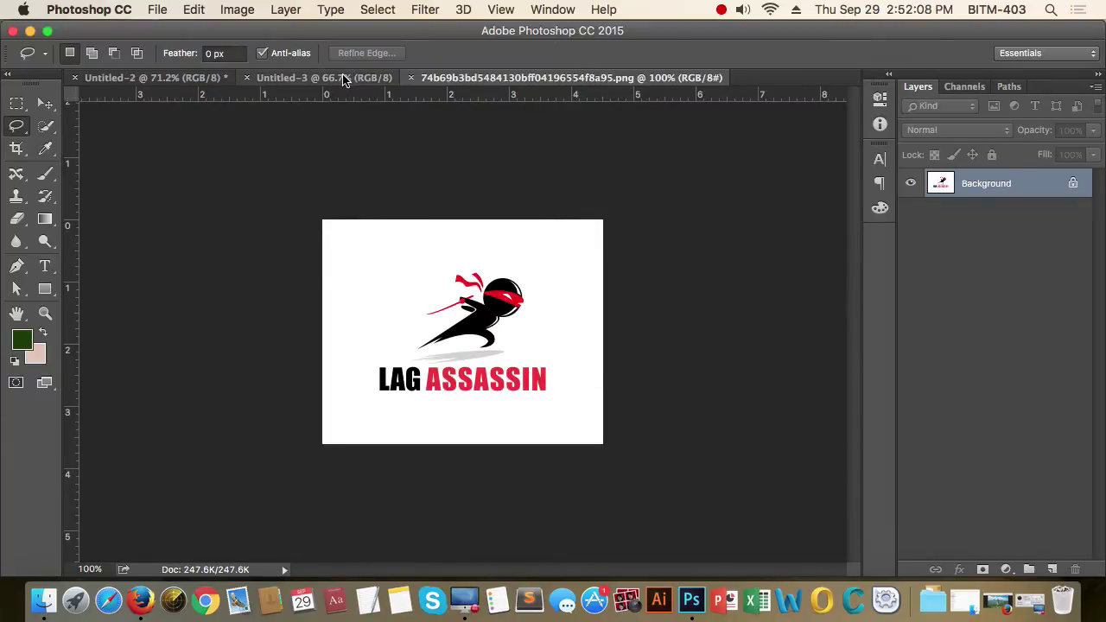
Select the entire canvas of the Lag Assassin logo image and copy it
click(294, 79)
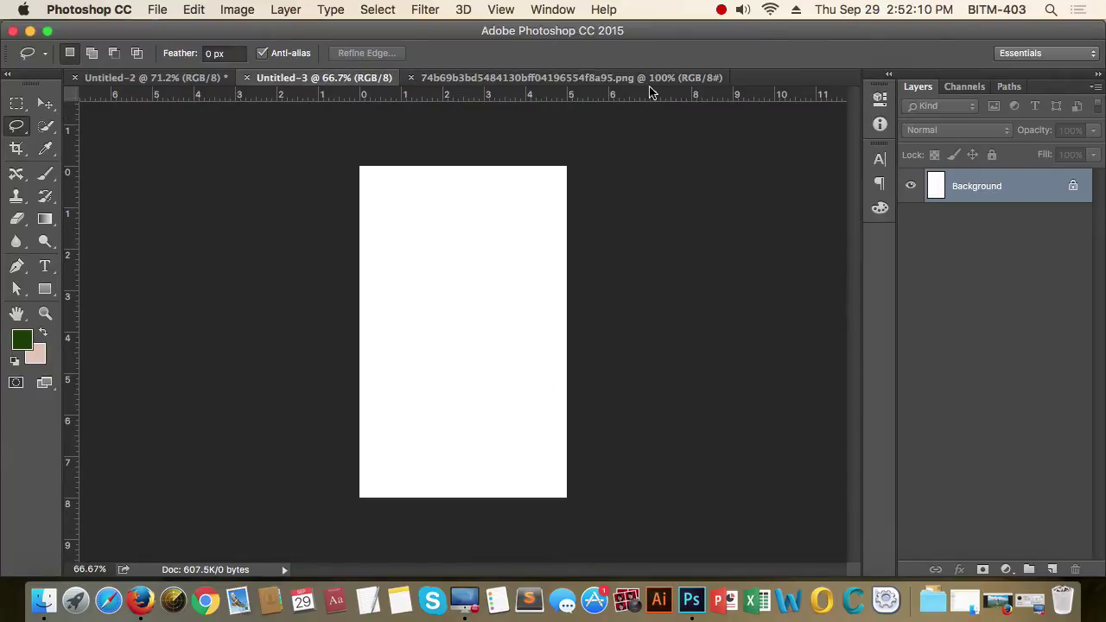
click(613, 81)
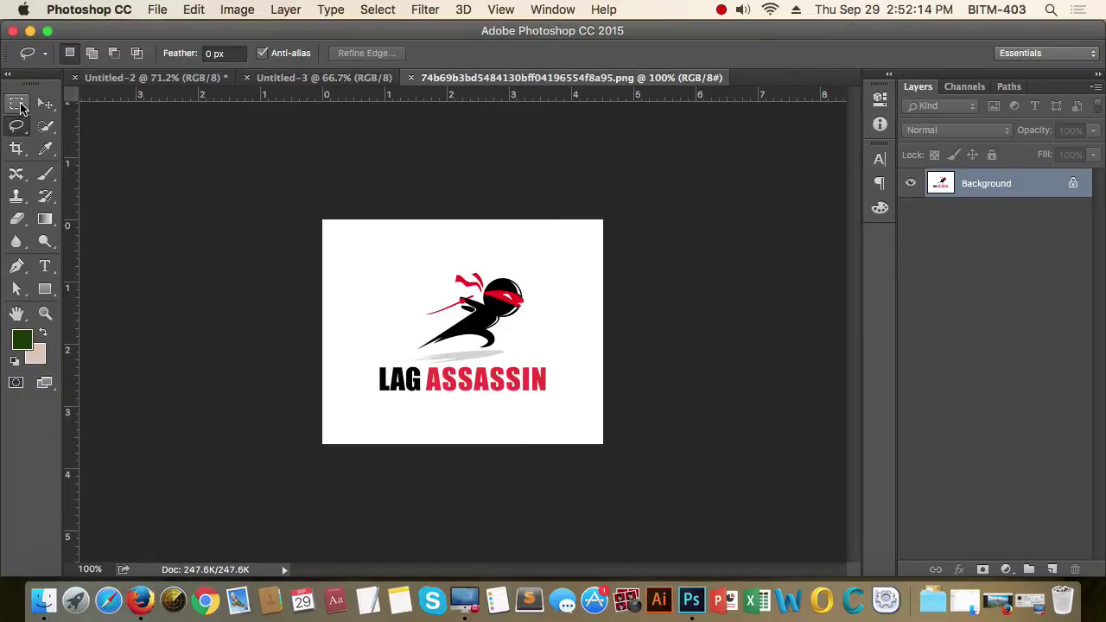
click(17, 104)
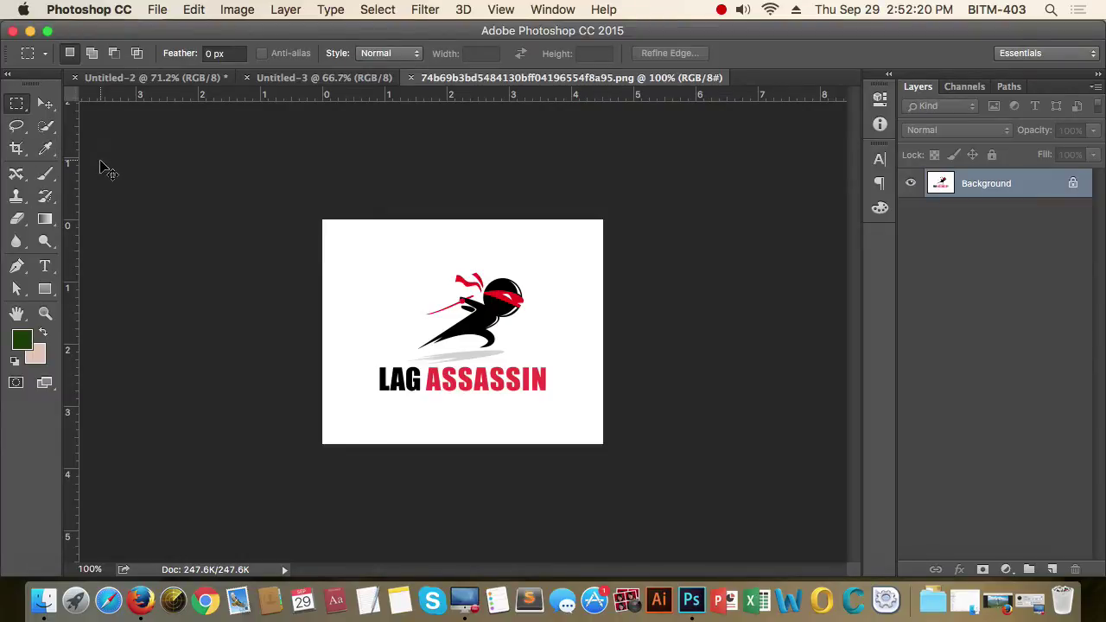
key(super+a)
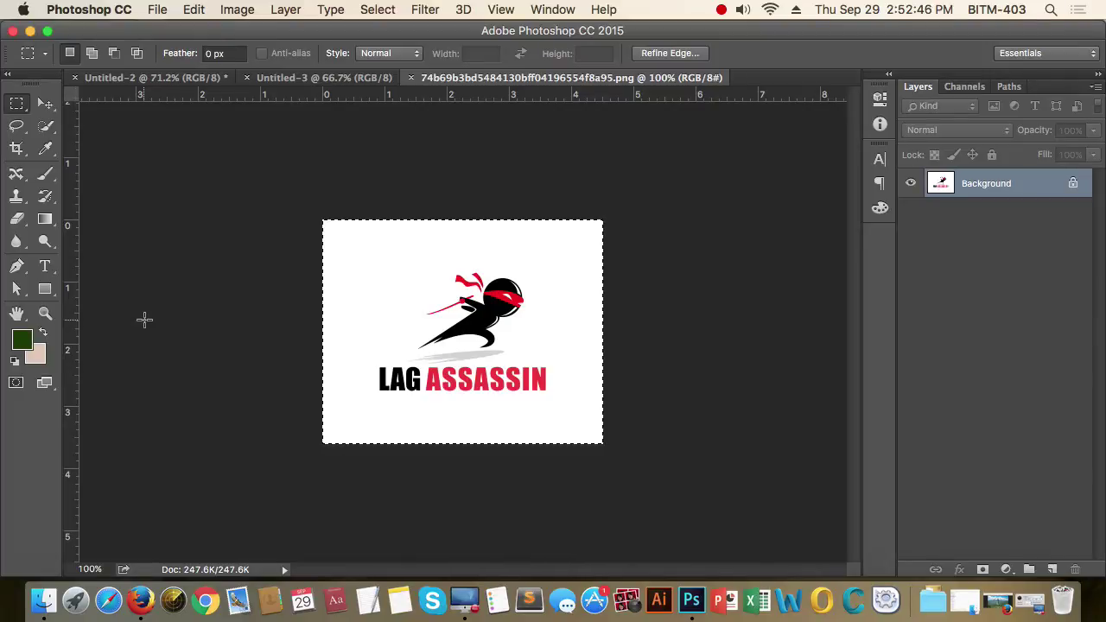
click(194, 10)
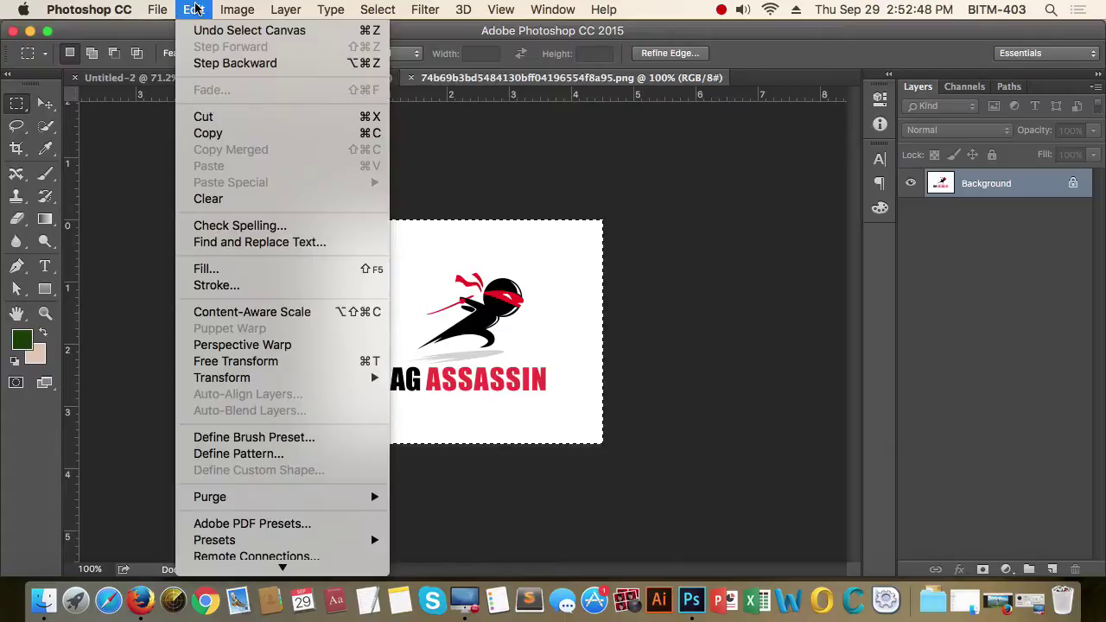
click(325, 136)
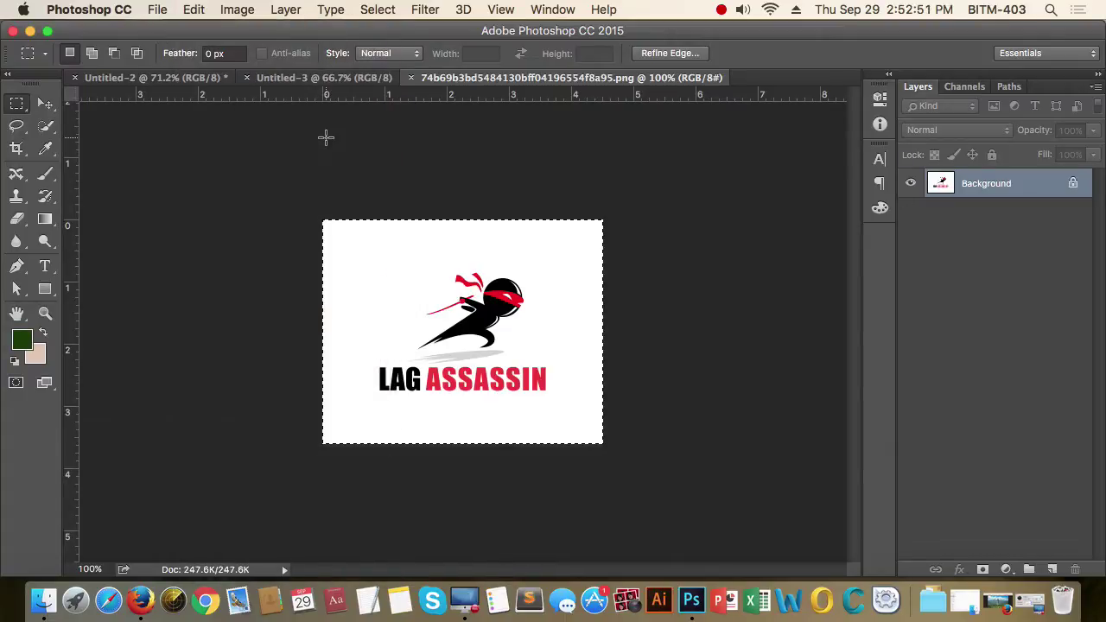
Paste the copied logo into the blank Untitled-3 document
click(311, 80)
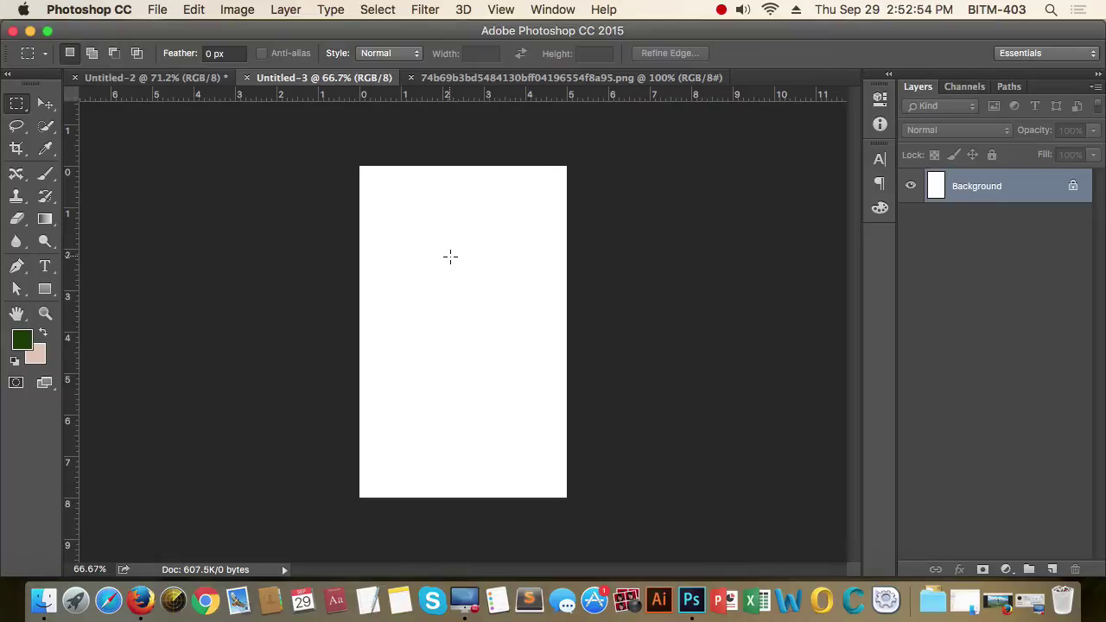
click(194, 10)
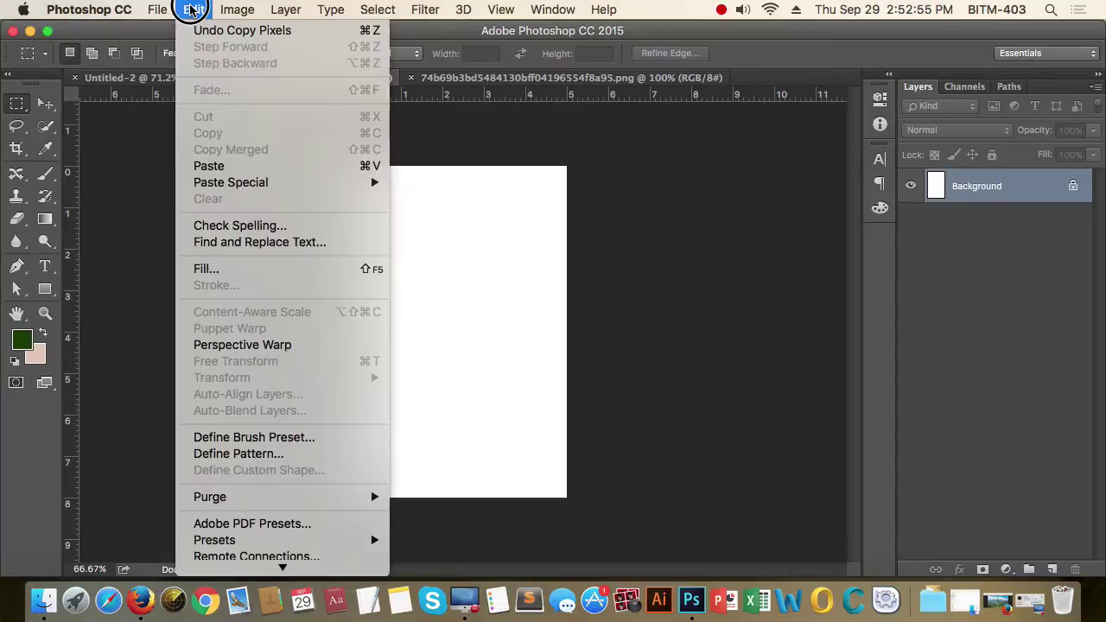
click(240, 168)
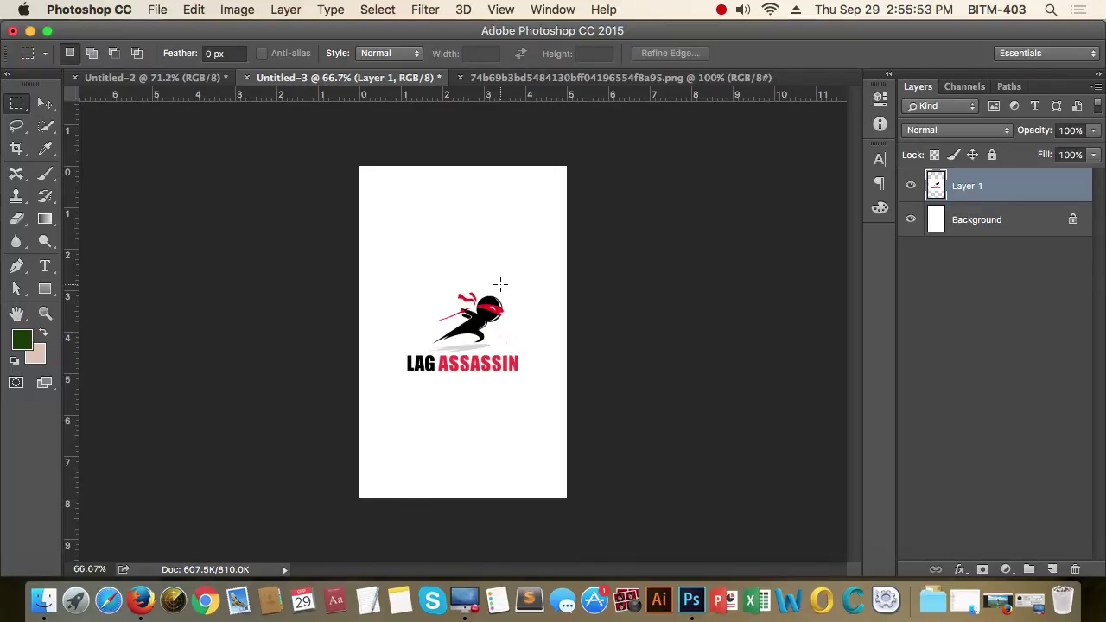
Try narrowing the pasted logo disproportionately with Free Transform, to about 42% and about 50% width, undoing each attempt
click(199, 11)
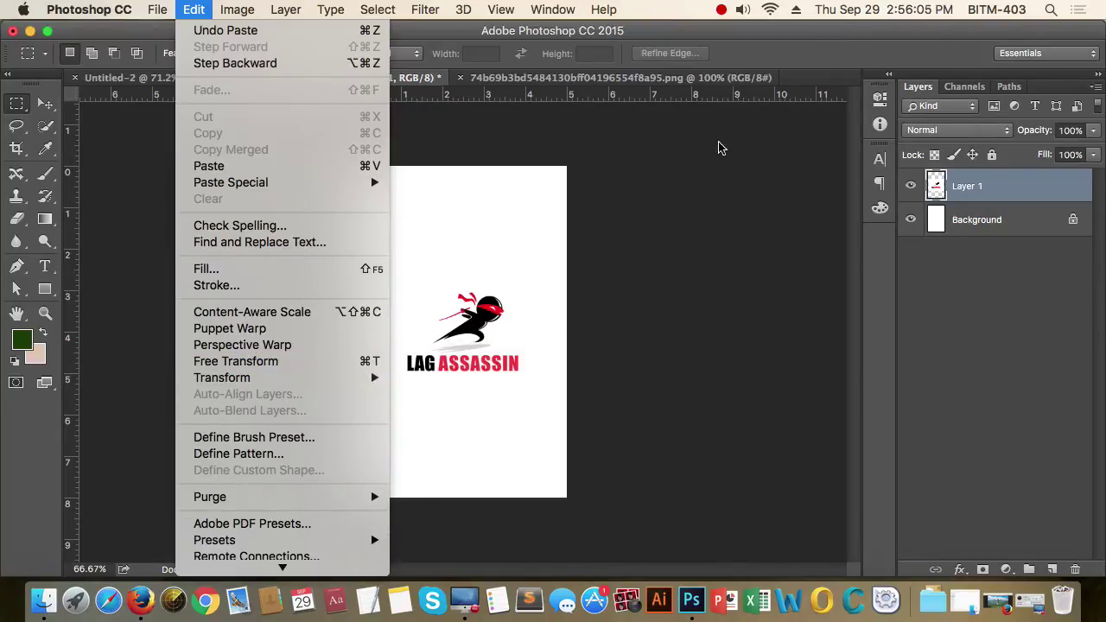
click(755, 65)
key(super+t)
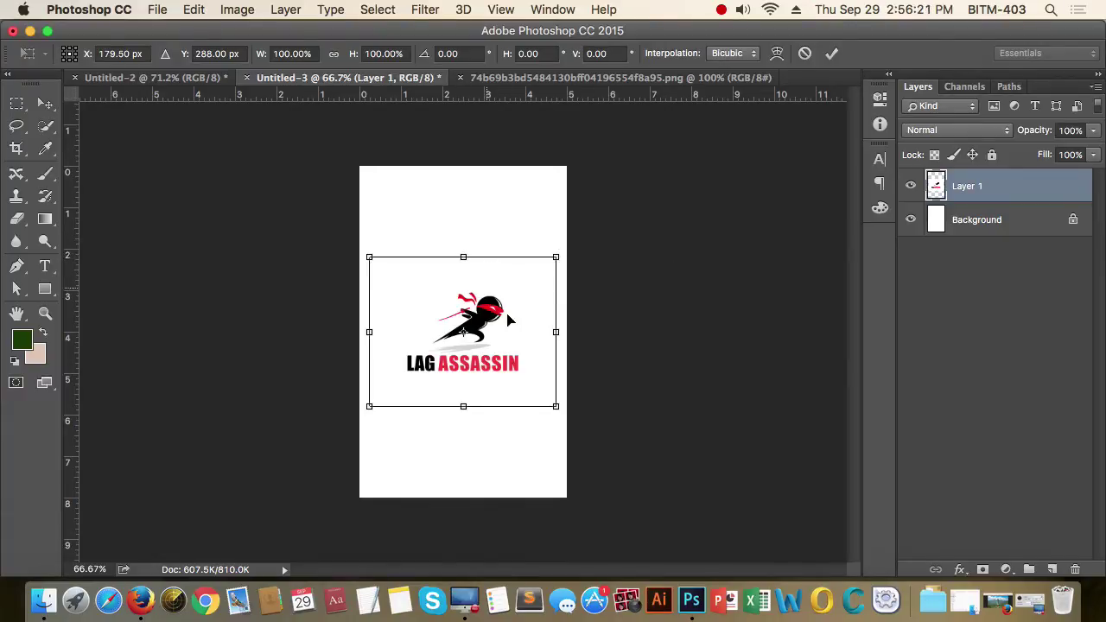
drag(555, 406, 446, 429)
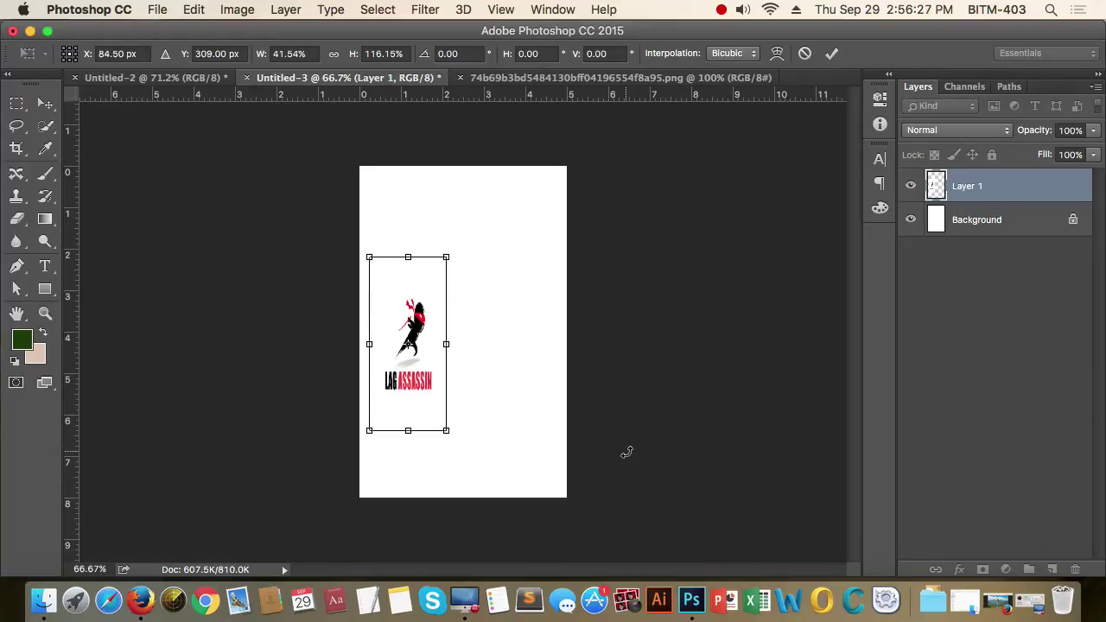
key(super+z)
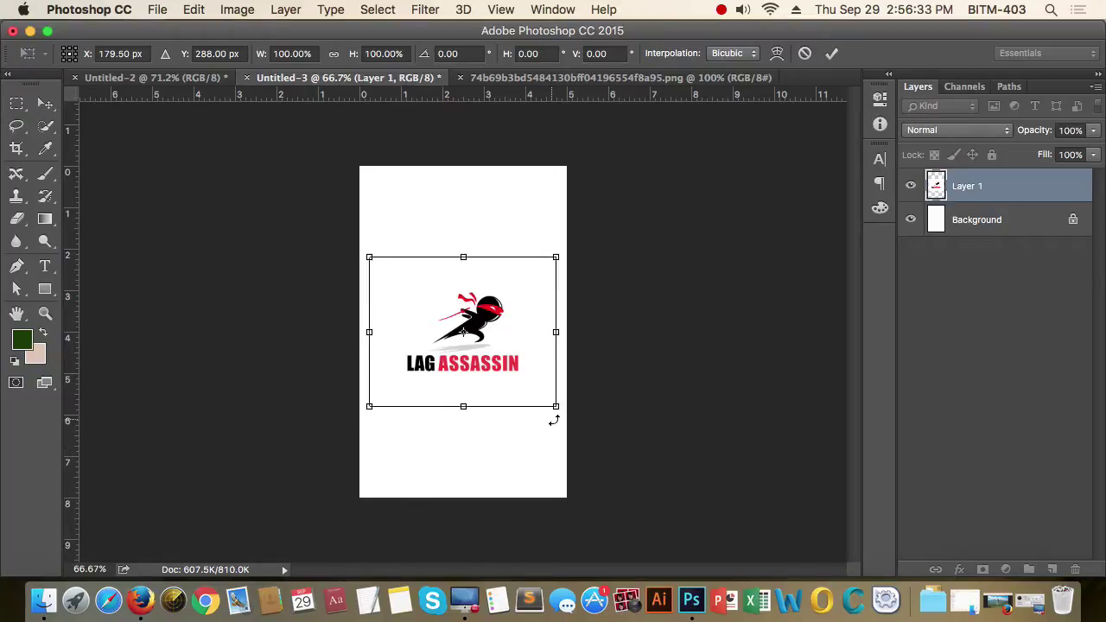
drag(555, 406, 462, 413)
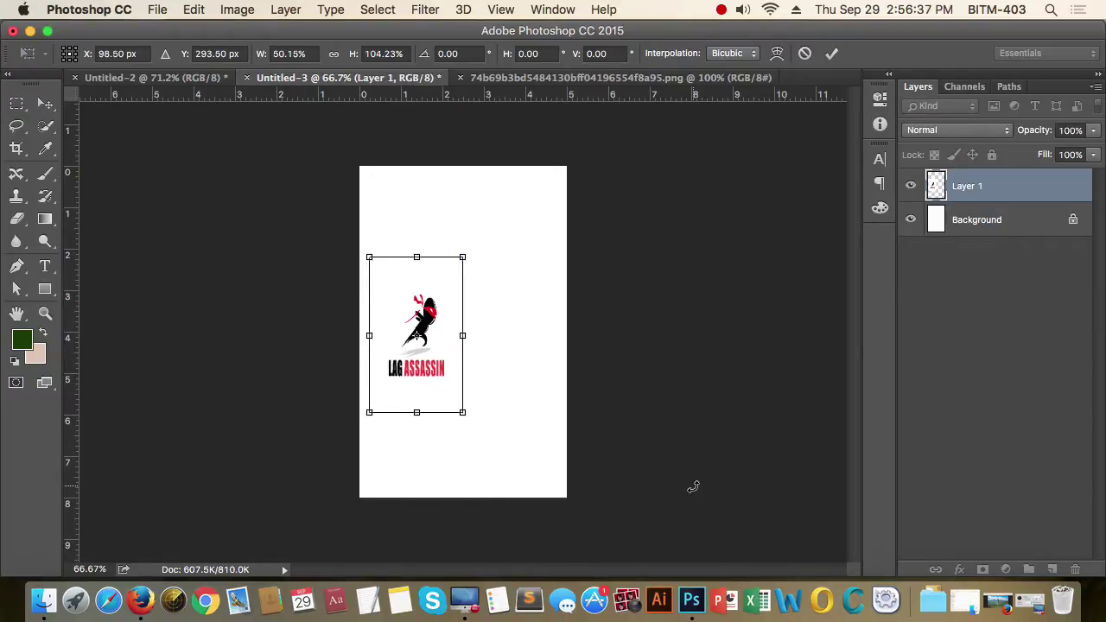
key(super+z)
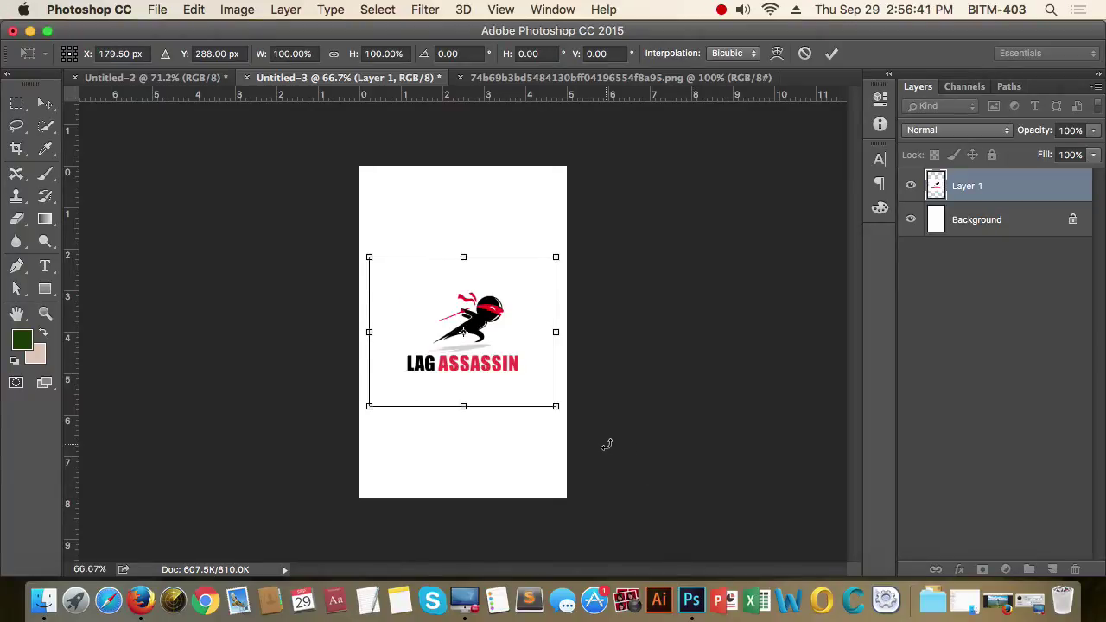
Scale the logo to about 85% proportionally, then try squashing its height to 39% and its width to 35%, undoing both
drag(558, 407, 476, 444)
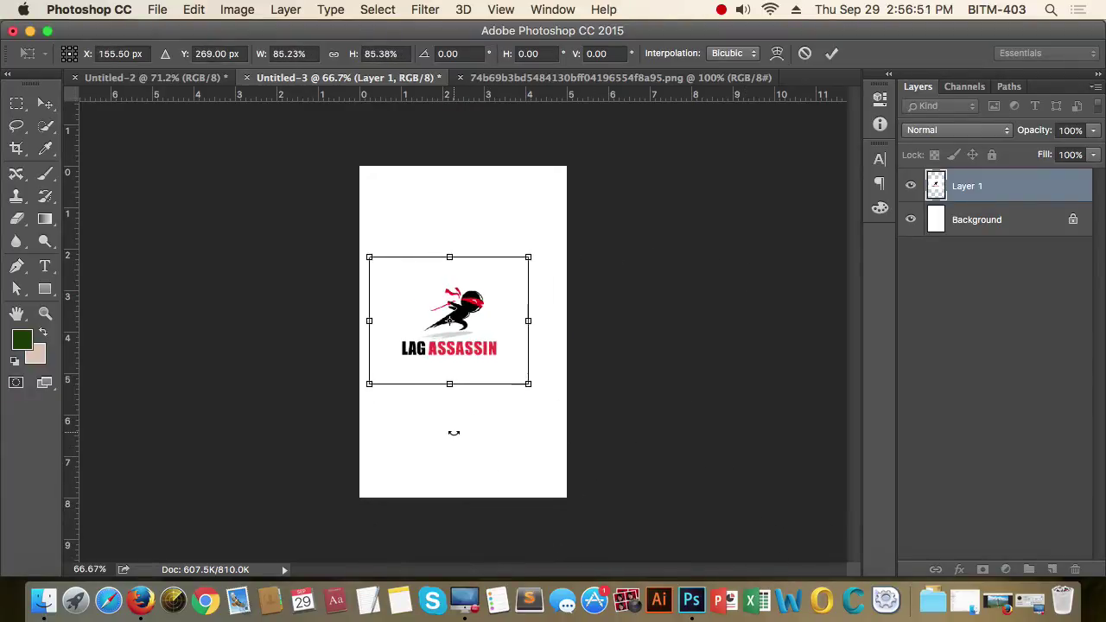
drag(449, 384, 460, 314)
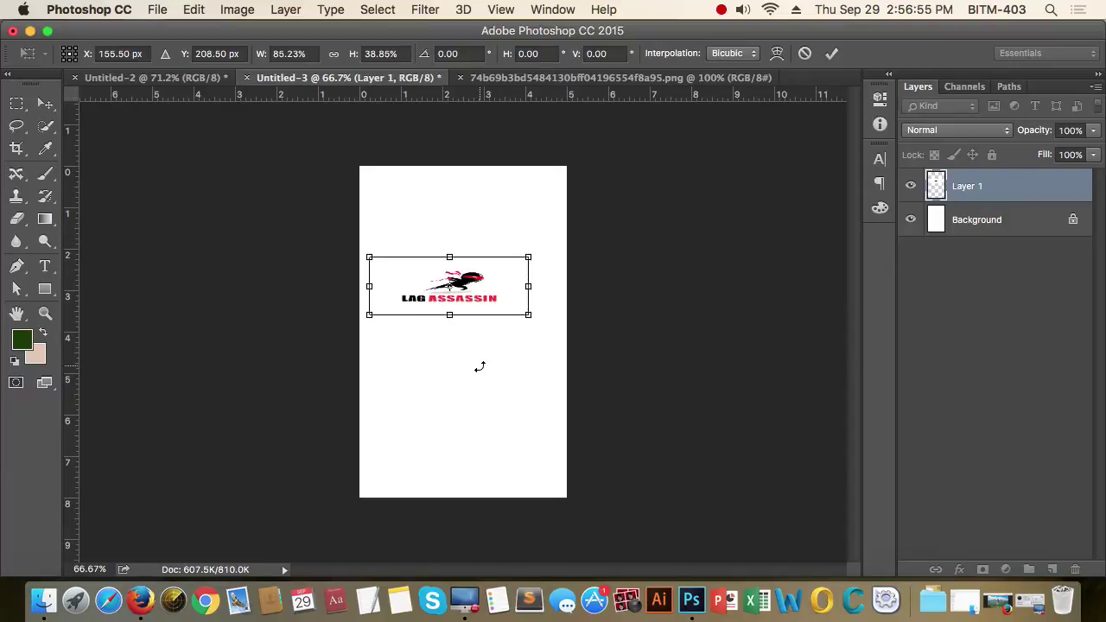
key(super+z)
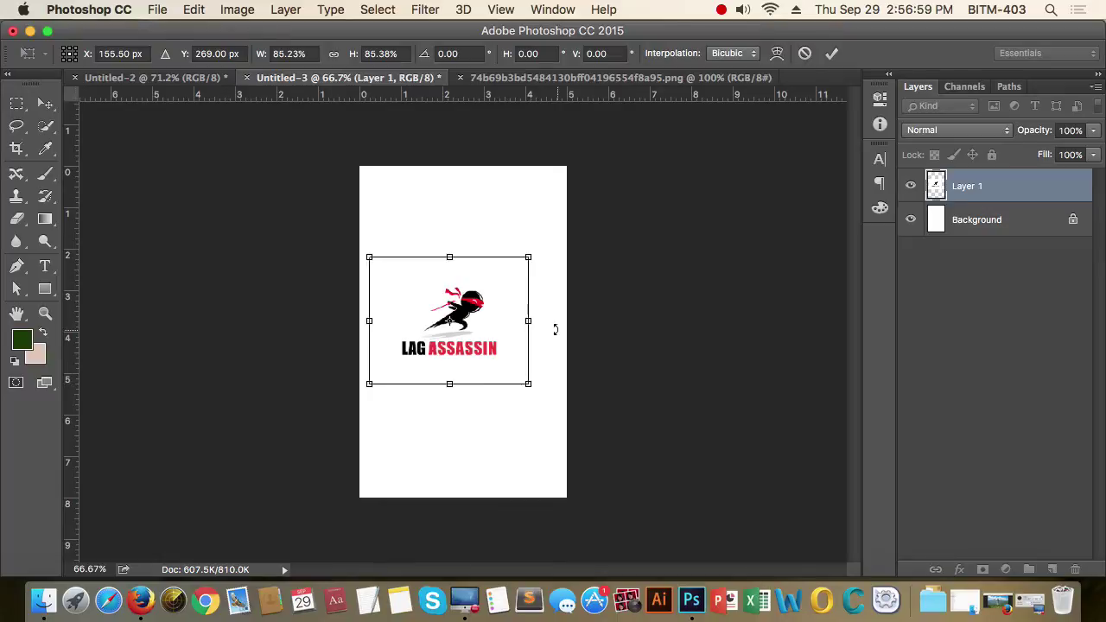
drag(530, 320, 435, 316)
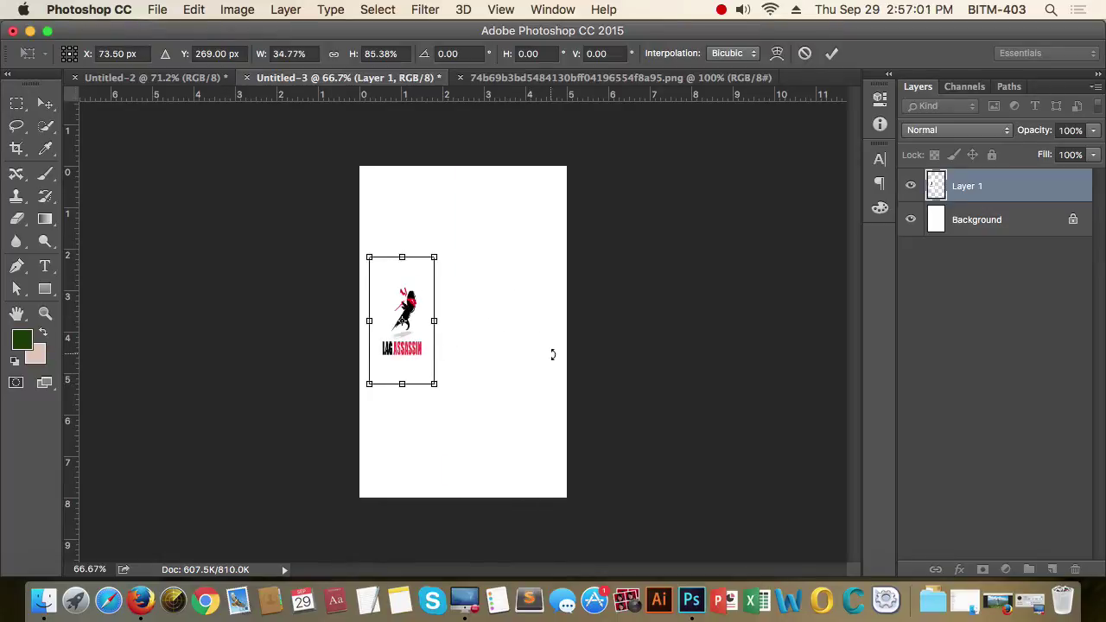
key(super+z)
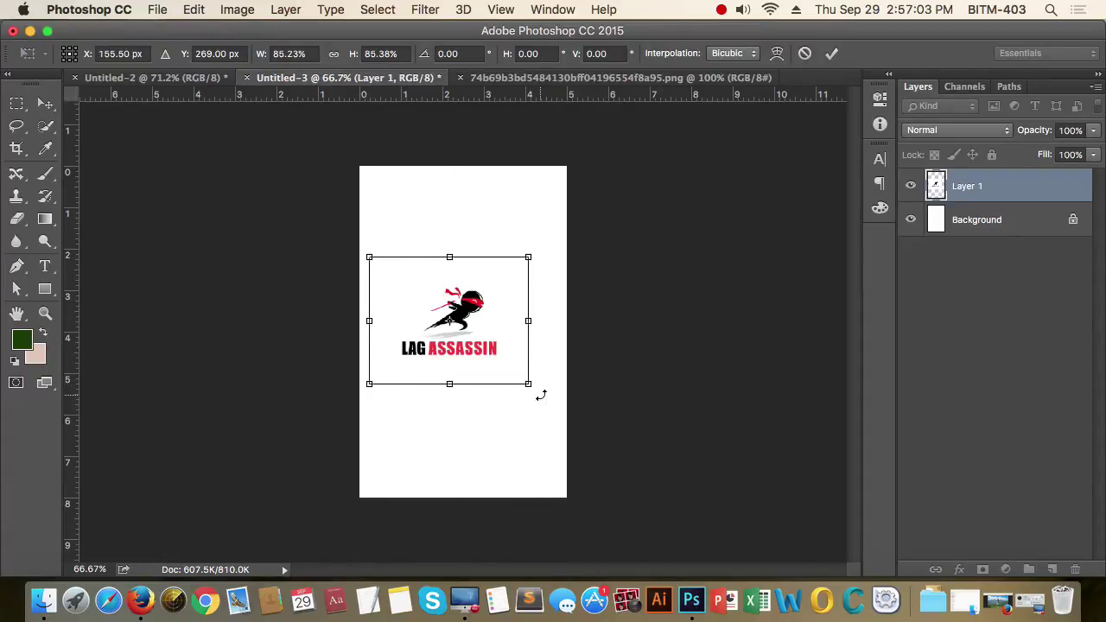
Enlarge the logo to about 144%, centre it over the page, and try rotating it about 11° before undoing the rotation
drag(528, 384, 638, 473)
drag(543, 413, 503, 363)
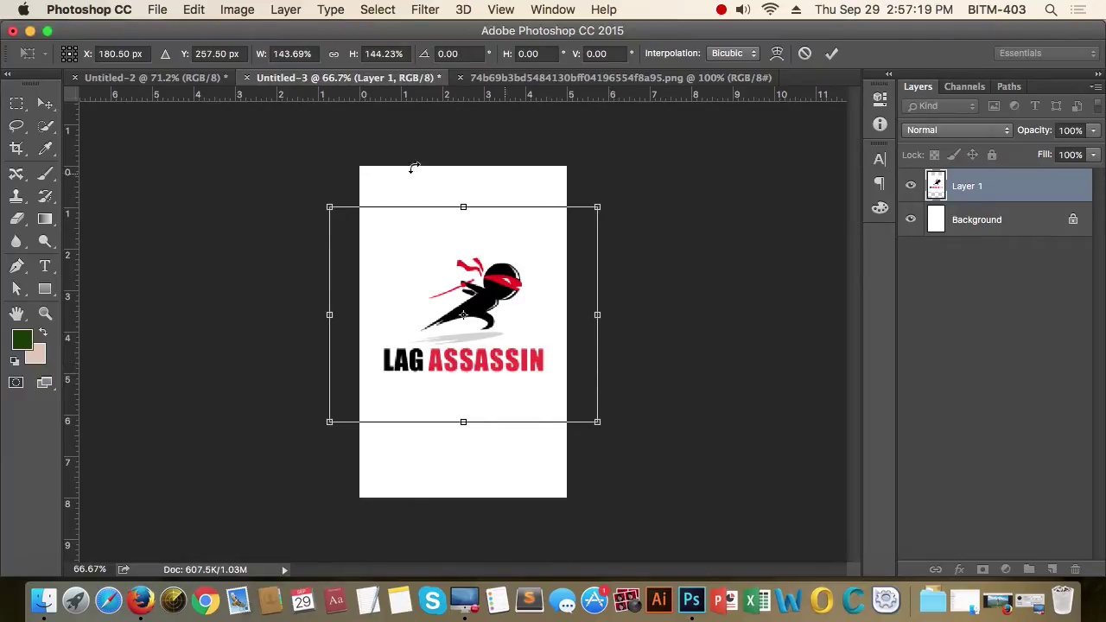
drag(307, 185, 376, 216)
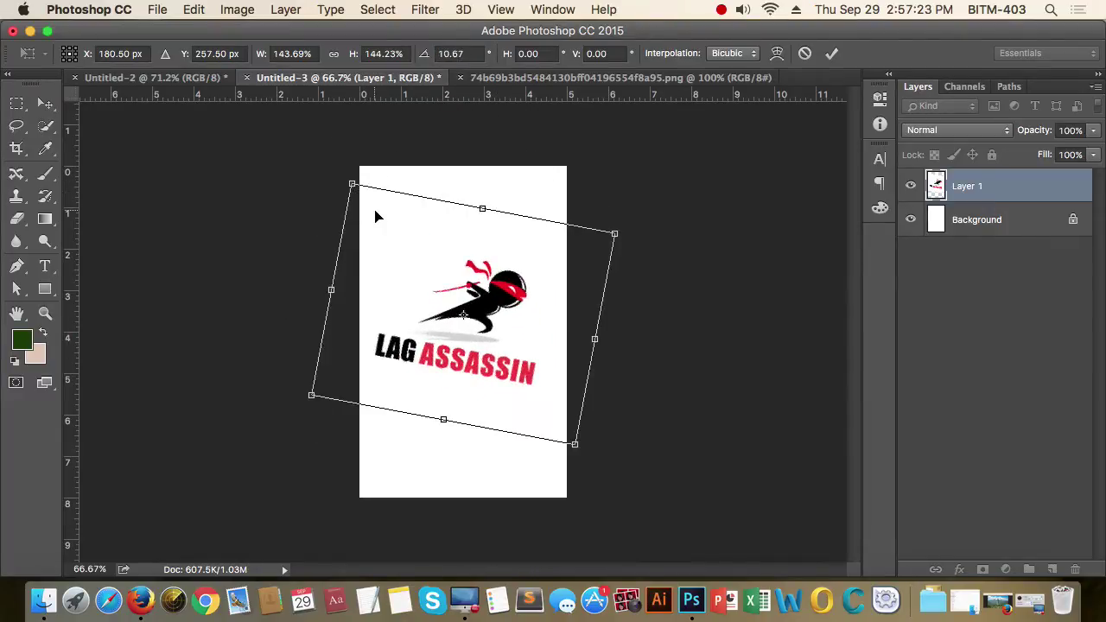
key(super+z)
Freely resize the logo to about 133% width and 102% height, shift it on the page, and try resizing it again
mouse_move(598, 205)
mouse_down()
mouse_move(473, 289)
mouse_move(595, 199)
mouse_up()
mouse_move(600, 313)
mouse_down()
mouse_move(420, 308)
mouse_move(602, 334)
mouse_up()
mouse_move(464, 204)
mouse_down()
mouse_move(435, 363)
mouse_move(476, 370)
mouse_move(464, 216)
mouse_up()
drag(329, 421, 353, 371)
drag(545, 343, 496, 365)
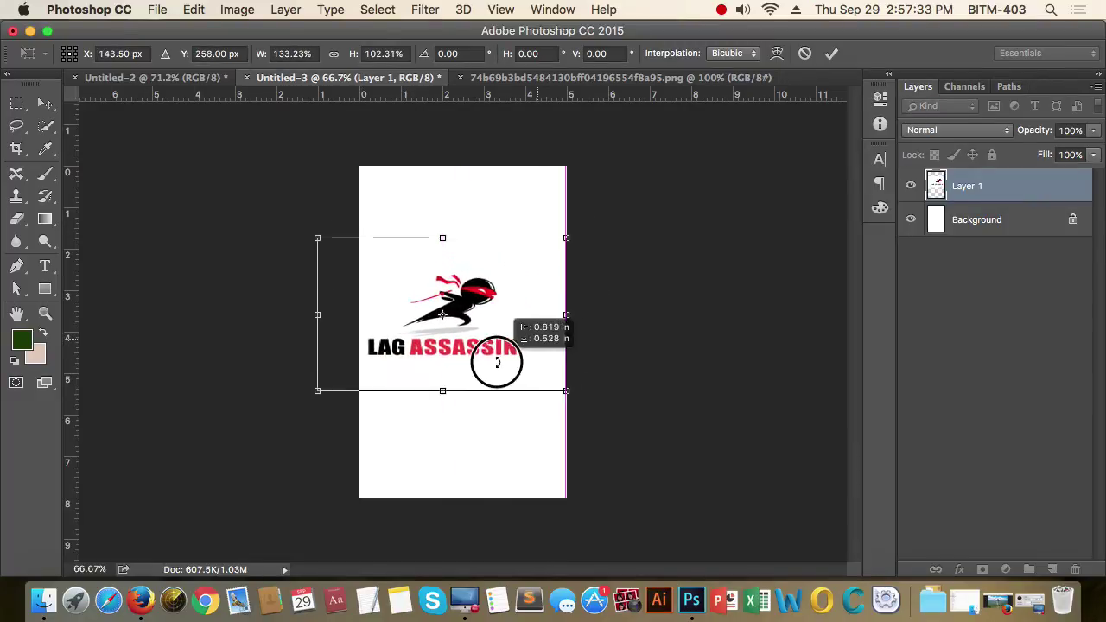
drag(559, 390, 828, 523)
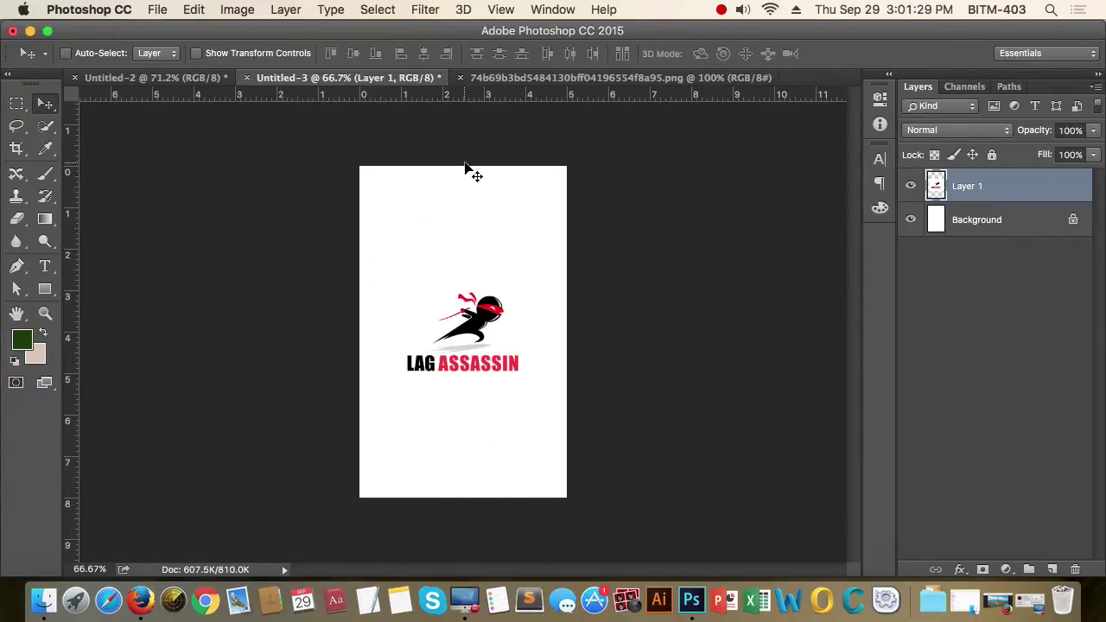
Scale the Layer 1 logo proportionally to about 80% with the Scale transform, keeping its lower-right corner fixed
key(super+t)
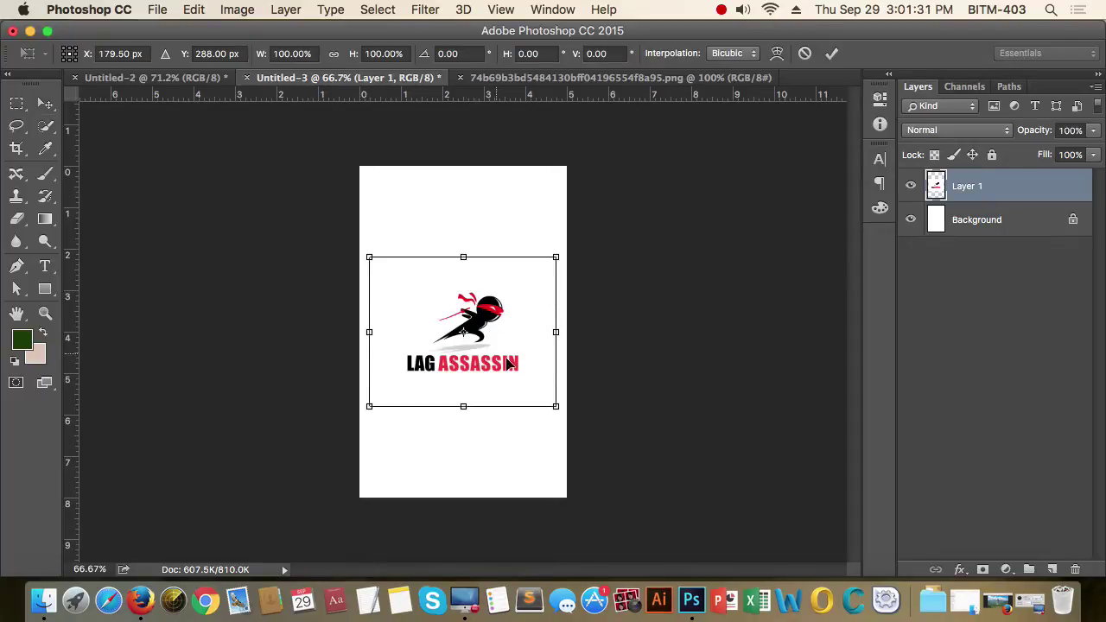
click(235, 12)
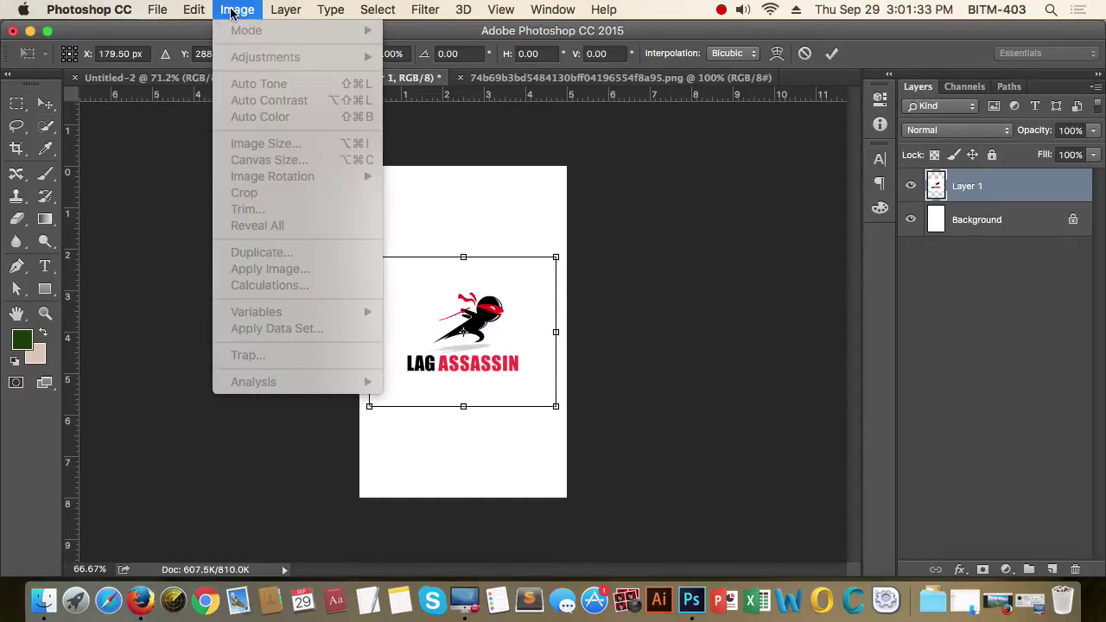
mouse_move(196, 9)
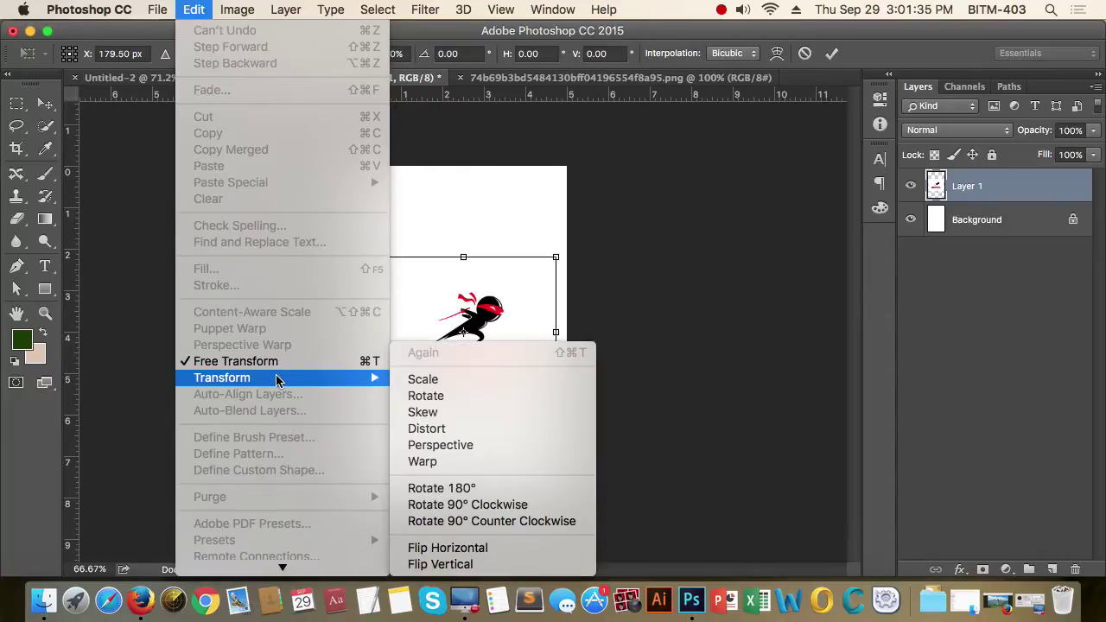
mouse_move(257, 384)
click(469, 380)
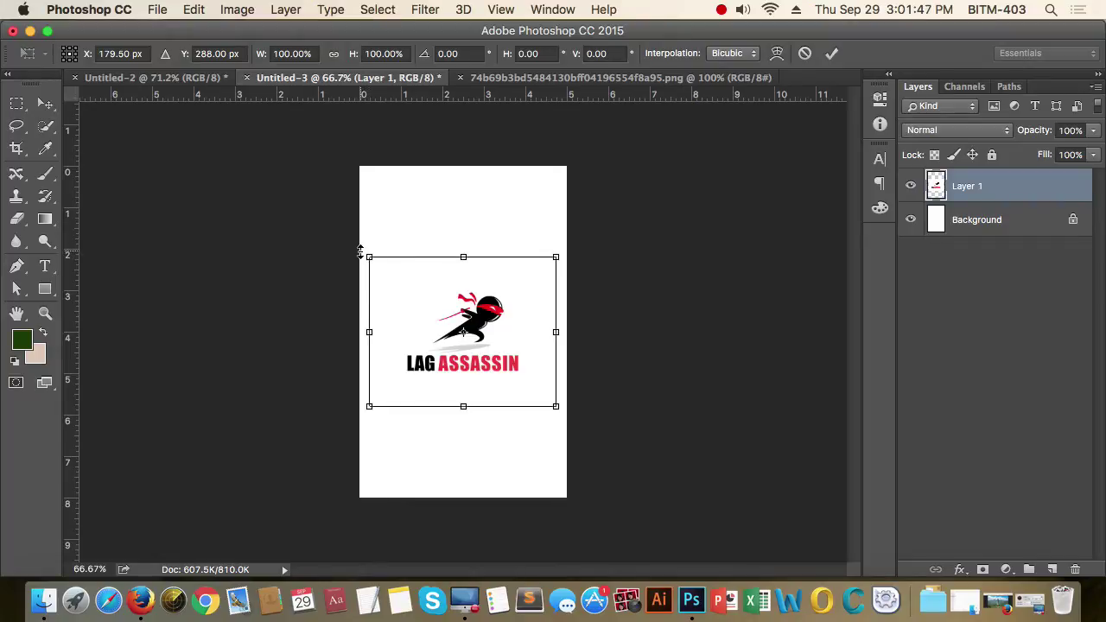
drag(370, 256, 404, 287)
click(541, 395)
click(541, 389)
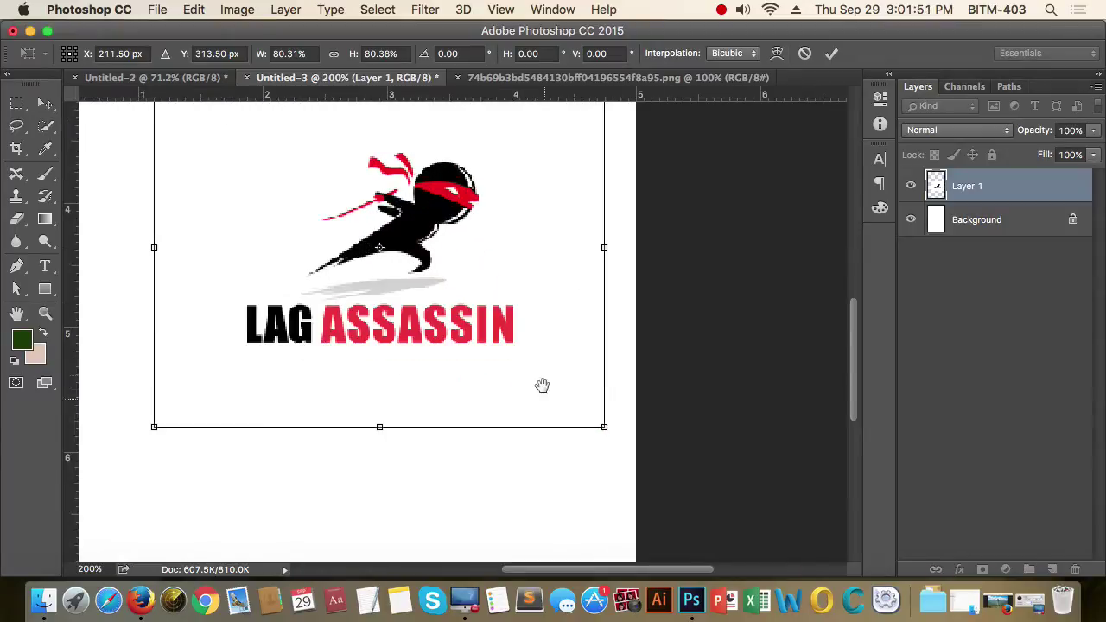
alt+click(529, 378)
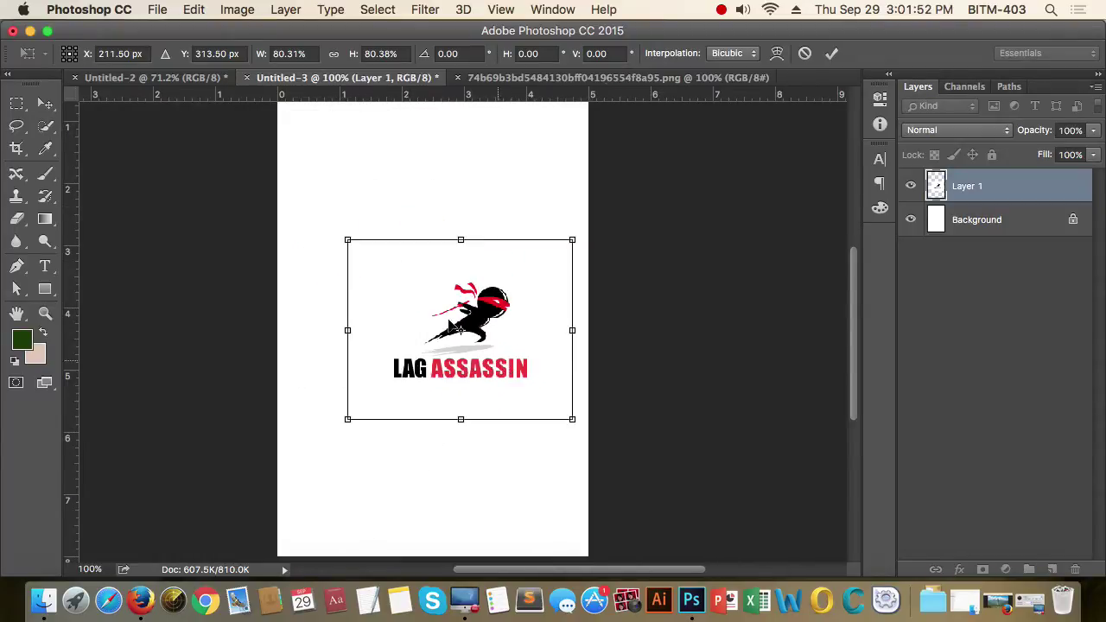
Try the Skew transform on the logo, sliding its bottom and top edges sideways to a horizontal skew of about -43.5°
click(237, 9)
mouse_move(273, 383)
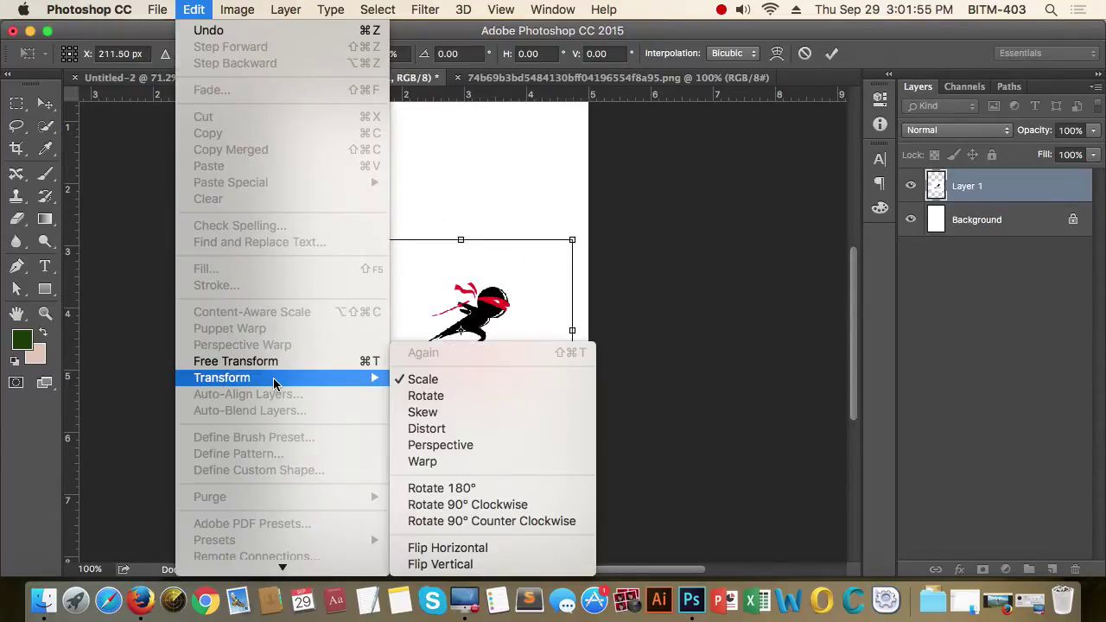
click(459, 396)
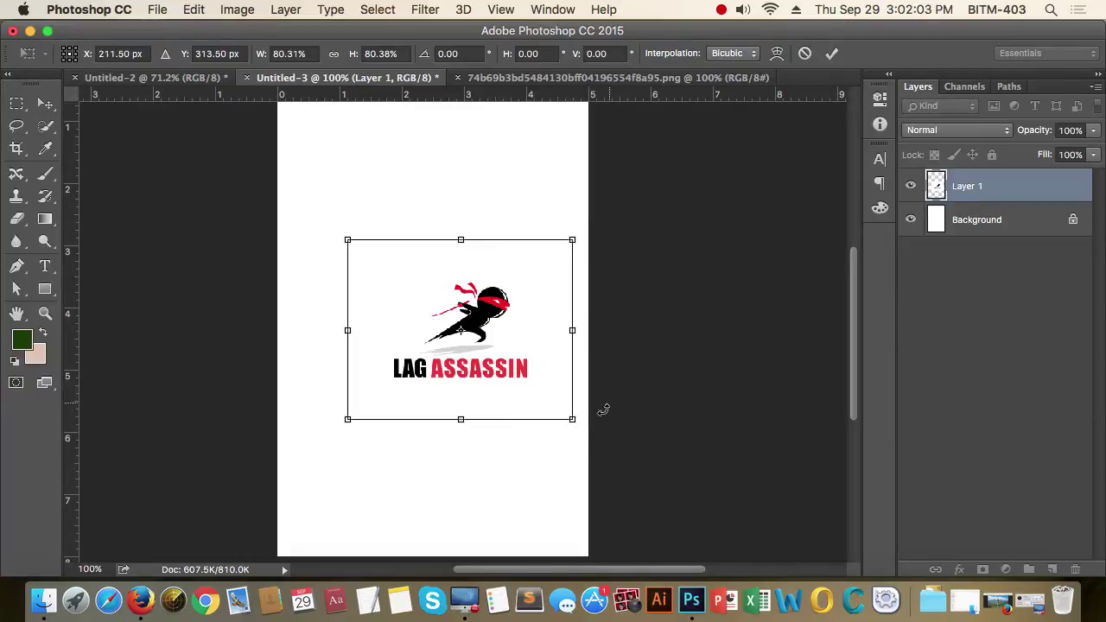
click(205, 10)
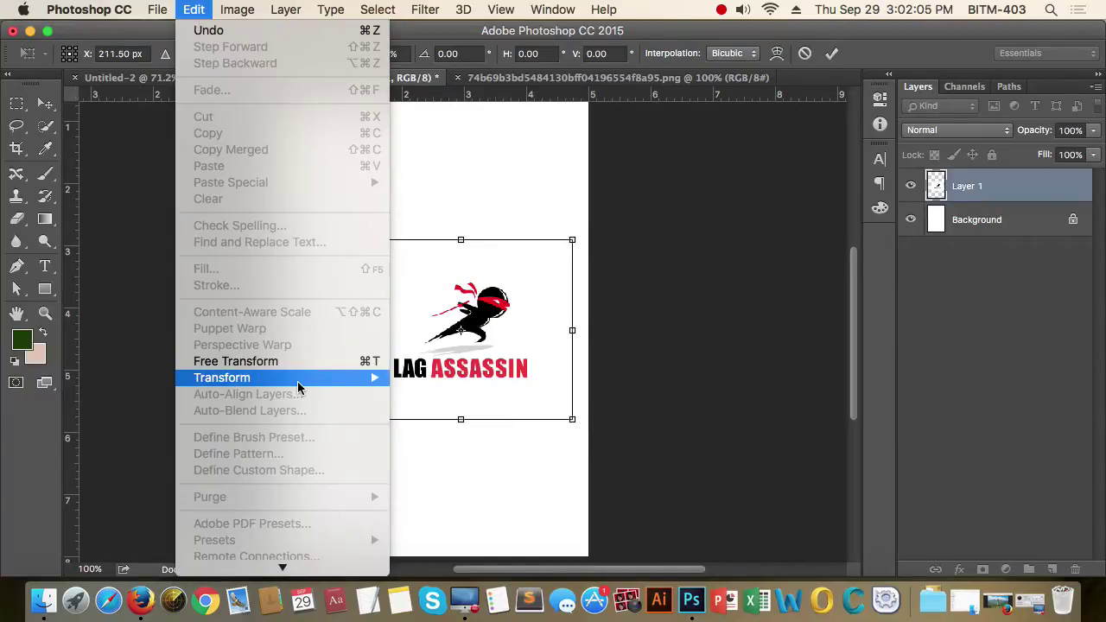
mouse_move(300, 380)
click(489, 412)
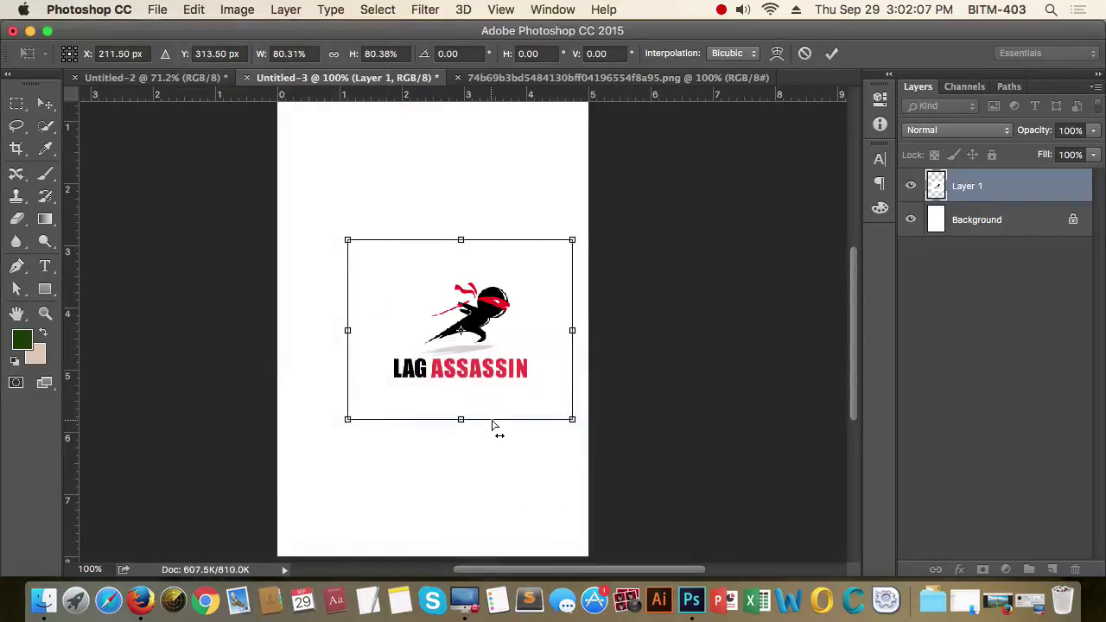
drag(467, 423, 269, 424)
drag(465, 243, 516, 240)
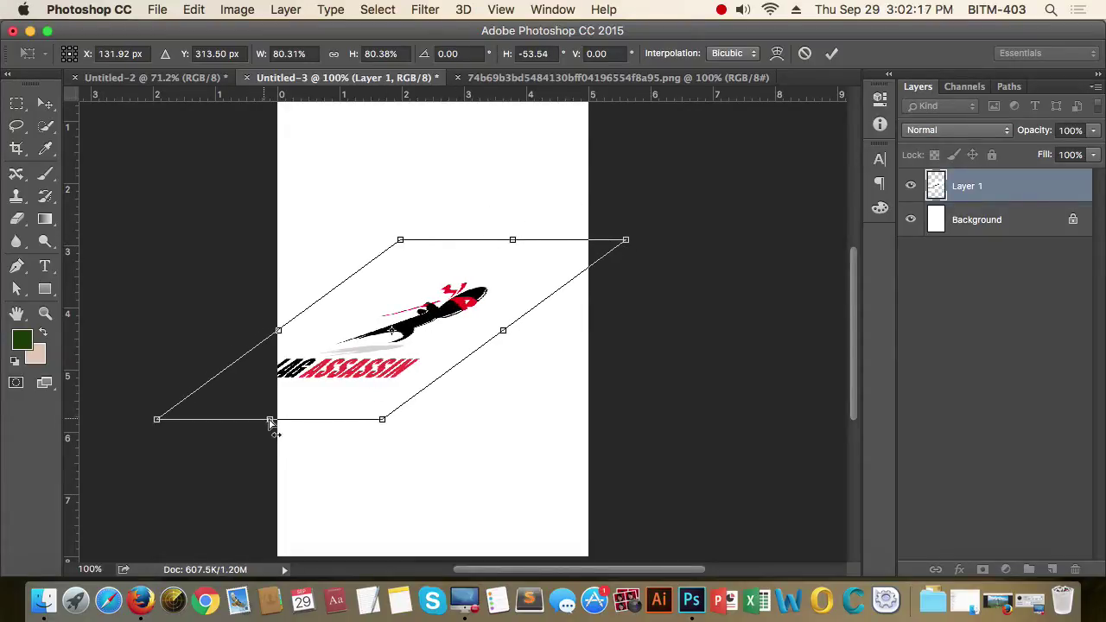
drag(271, 420, 400, 394)
drag(516, 241, 551, 242)
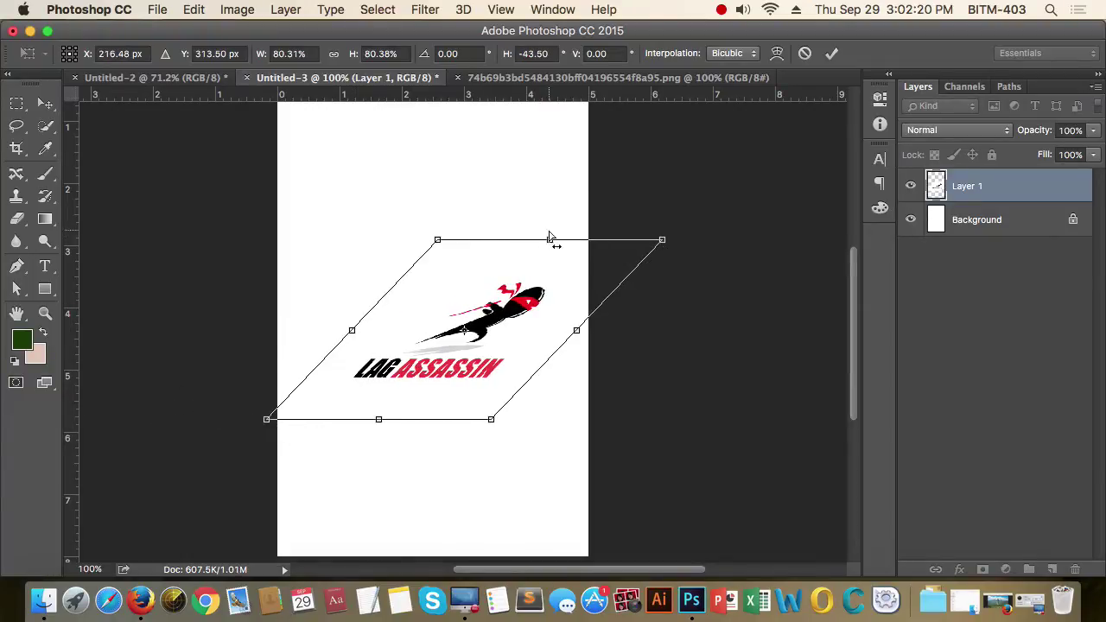
Try skewing the logo's horizontal and vertical sides to about -31.7° skew and -3.1° rotation, then centre it on the page
click(194, 10)
click(194, 9)
drag(551, 242, 518, 222)
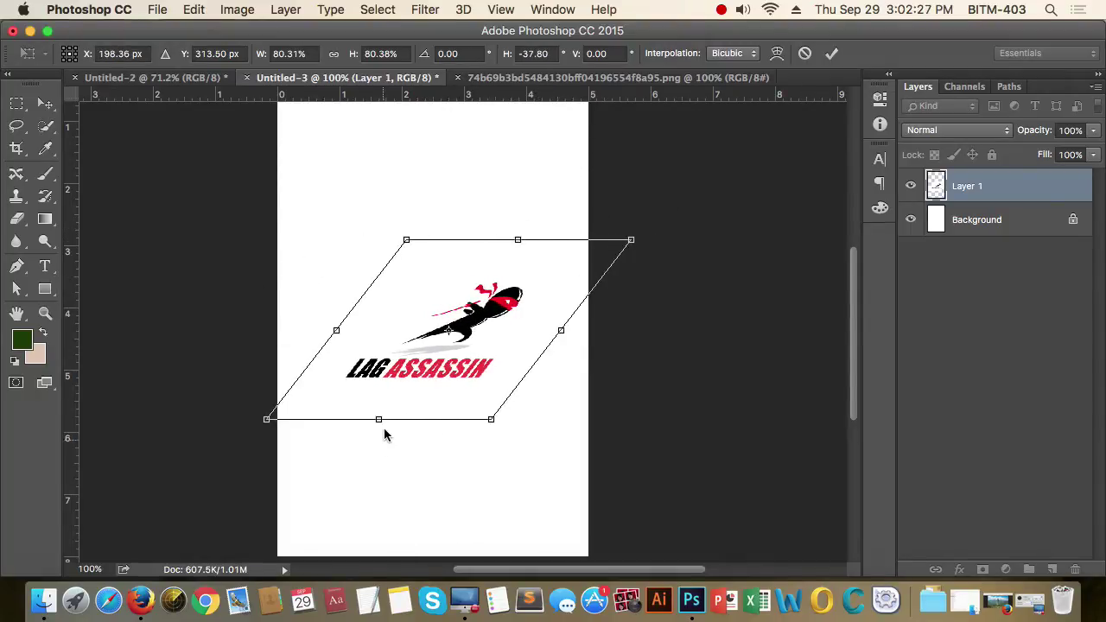
drag(380, 420, 414, 388)
drag(361, 333, 380, 294)
drag(587, 337, 625, 290)
drag(526, 284, 465, 306)
Try the Distort transform on the logo, pulling its corners independently into an irregular upright four-sided shape
click(193, 10)
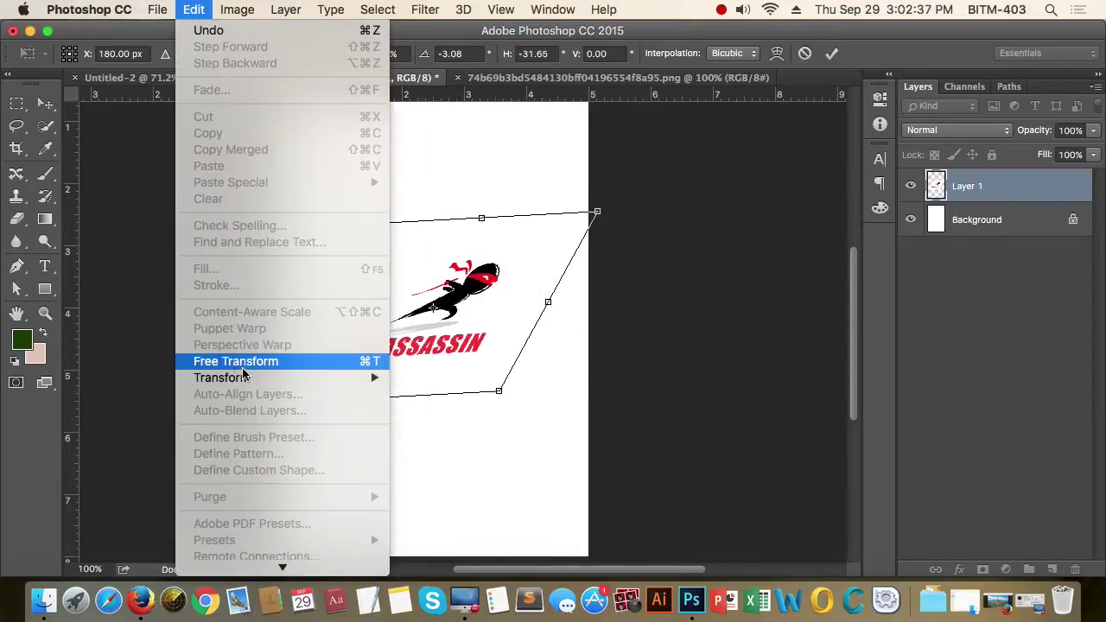
mouse_move(252, 377)
click(450, 429)
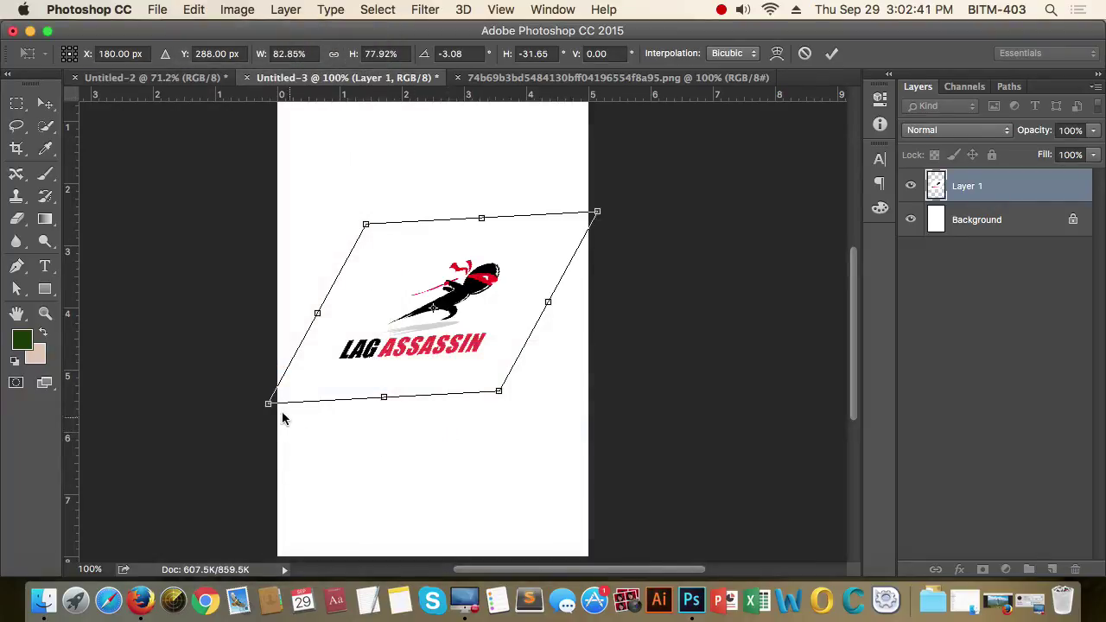
drag(269, 402, 432, 453)
drag(501, 395, 501, 328)
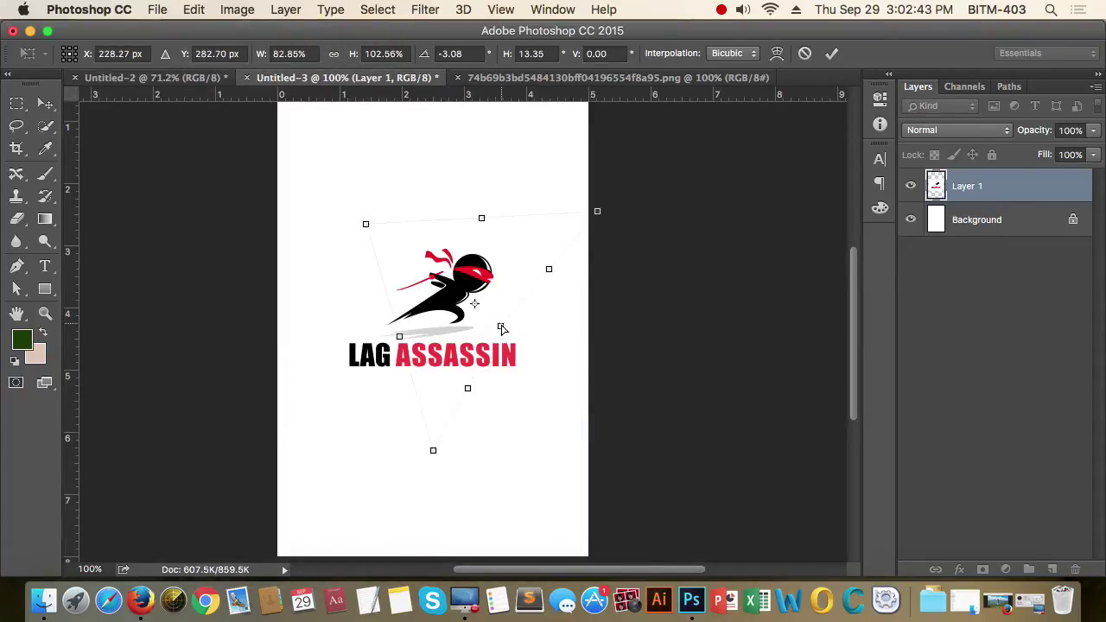
drag(597, 210, 488, 162)
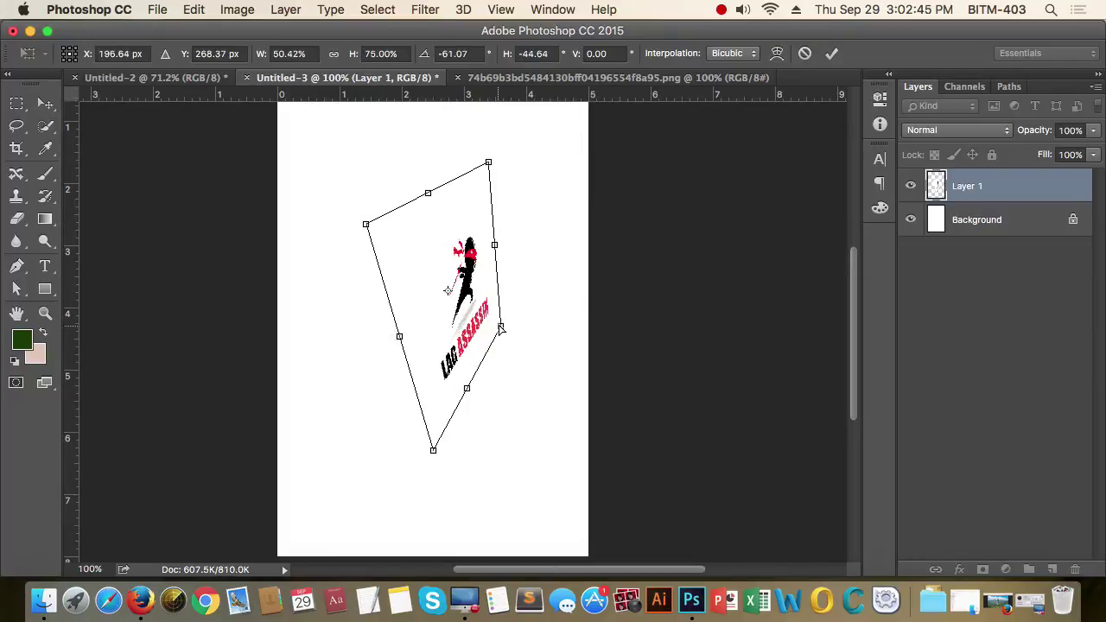
drag(501, 326, 538, 306)
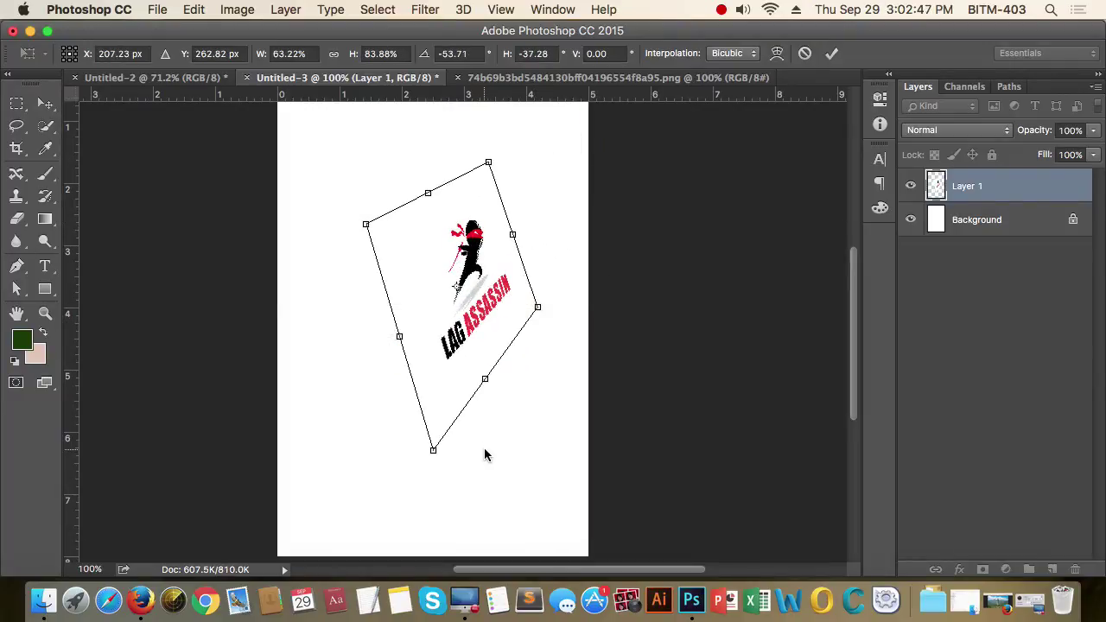
drag(434, 453, 448, 425)
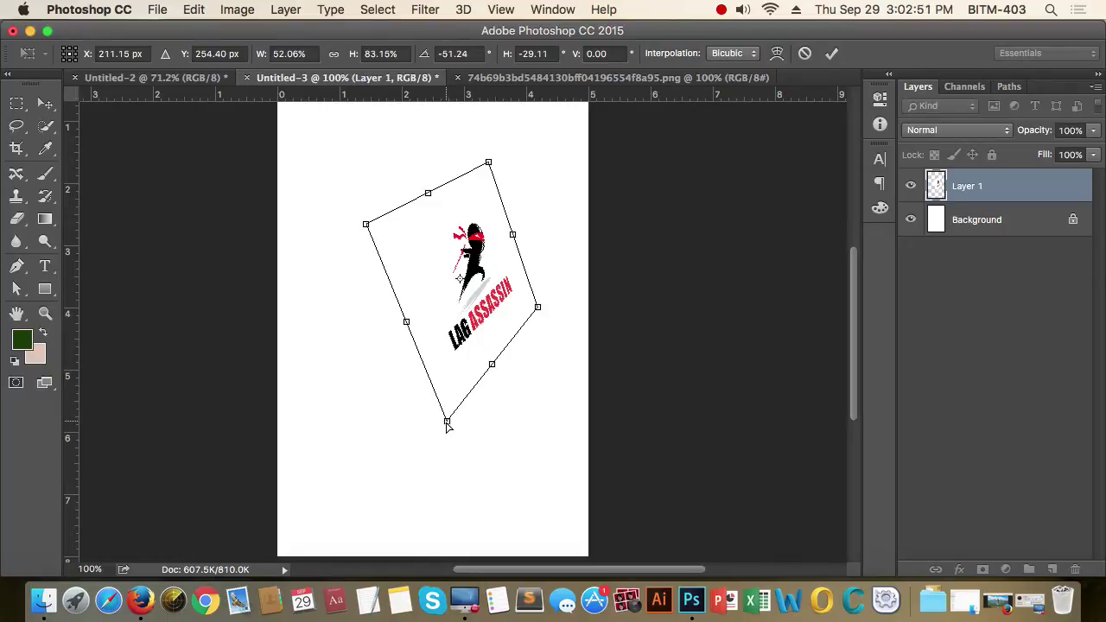
drag(446, 424, 464, 436)
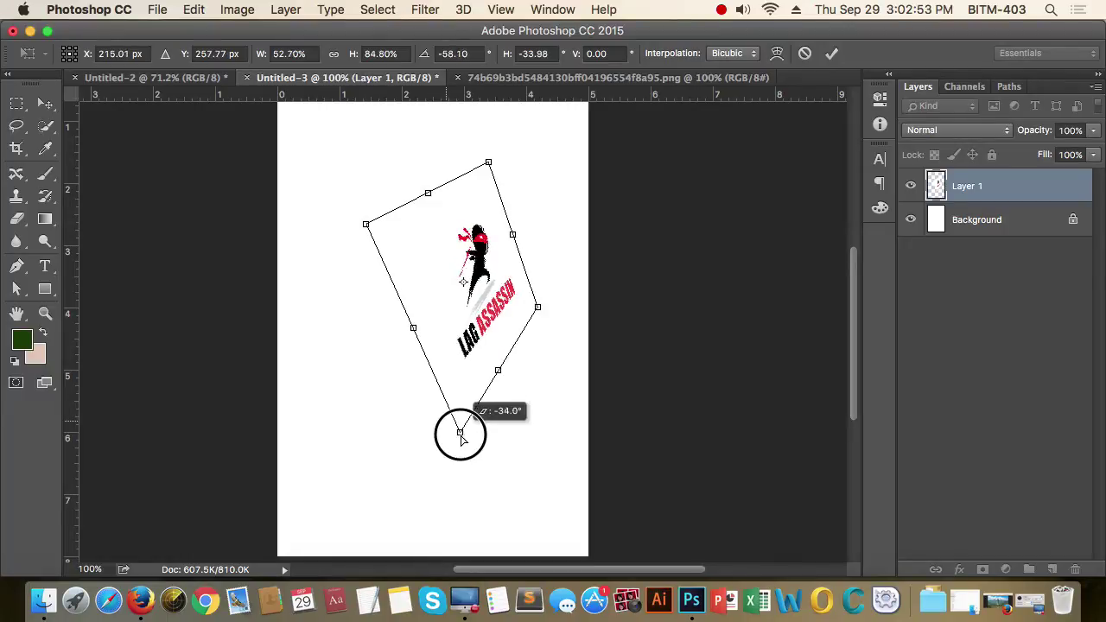
Try distorting the logo further by moving its corners to about 63% width and 145% height
drag(537, 307, 527, 336)
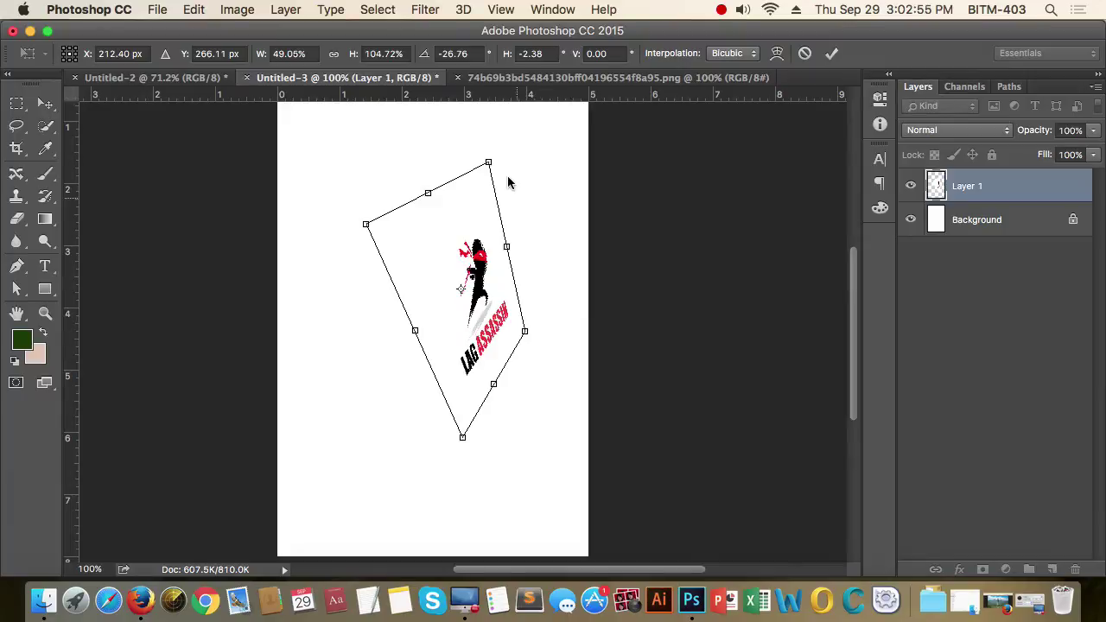
drag(488, 162, 466, 135)
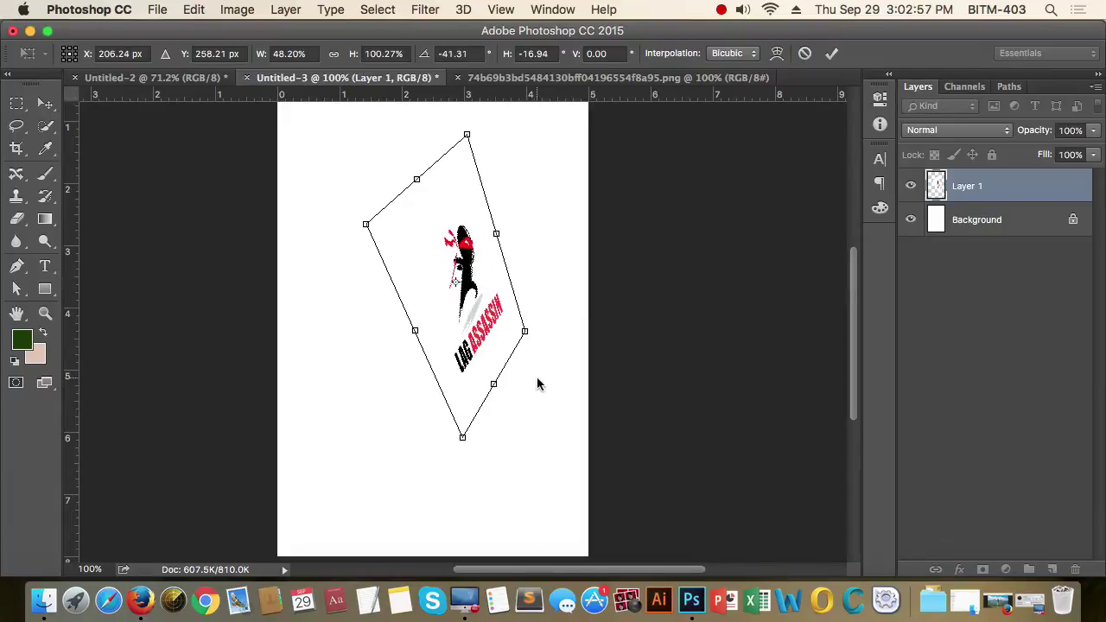
drag(366, 228, 304, 202)
drag(462, 439, 478, 484)
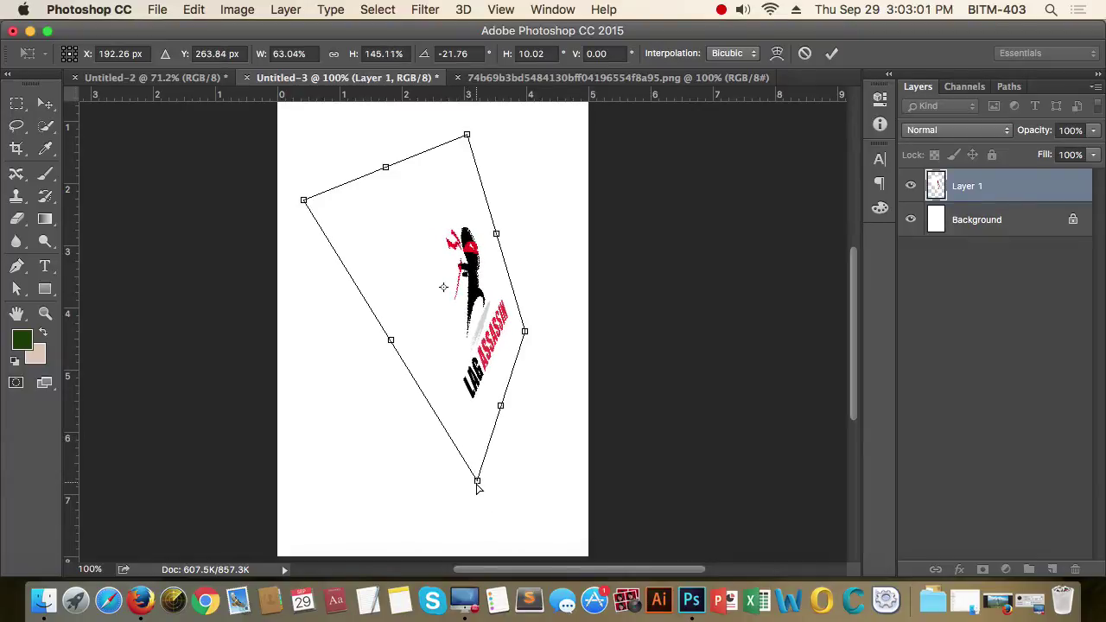
Discard all the pending transform changes on the logo
click(193, 10)
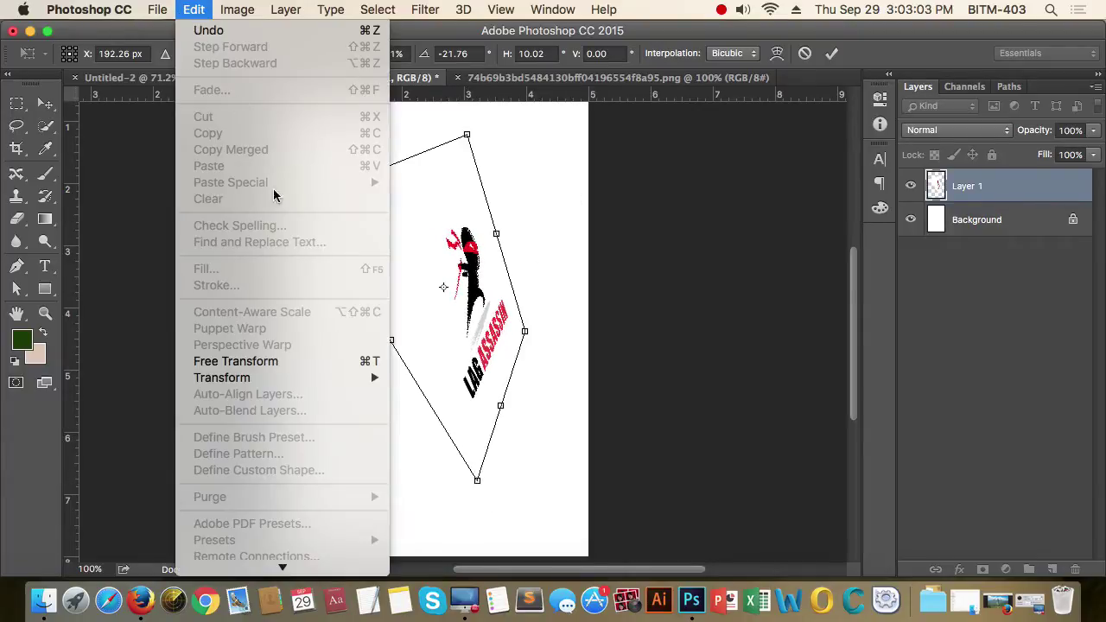
mouse_move(366, 377)
click(464, 445)
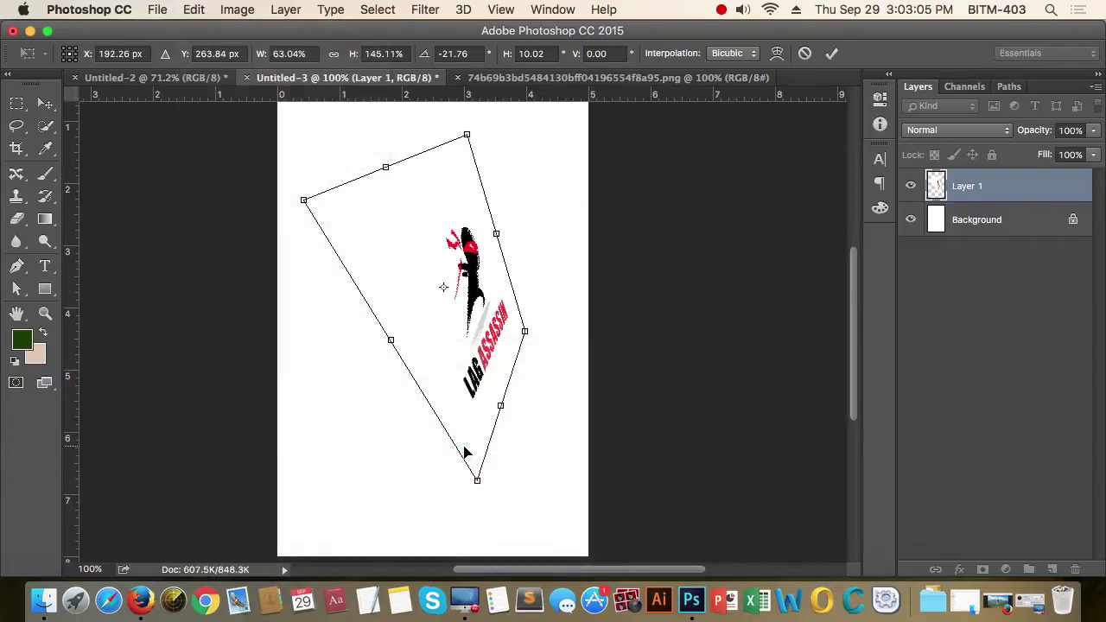
key(Escape)
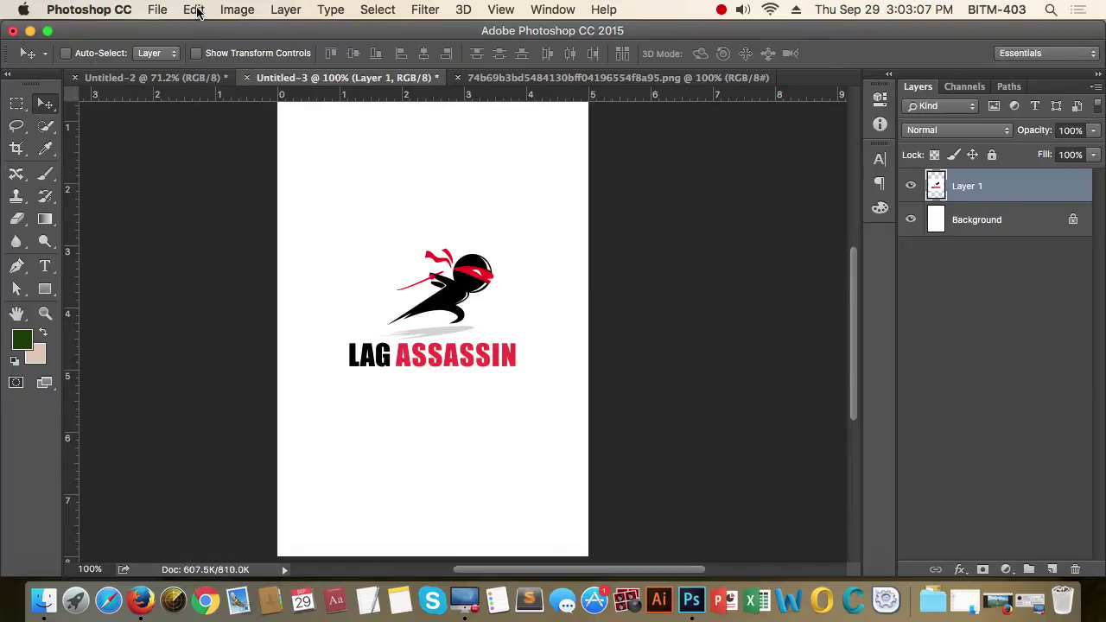
Try the Perspective transform on the logo, widening its base to about 114% and changing the height of one side, then cancel it
click(193, 10)
mouse_move(345, 377)
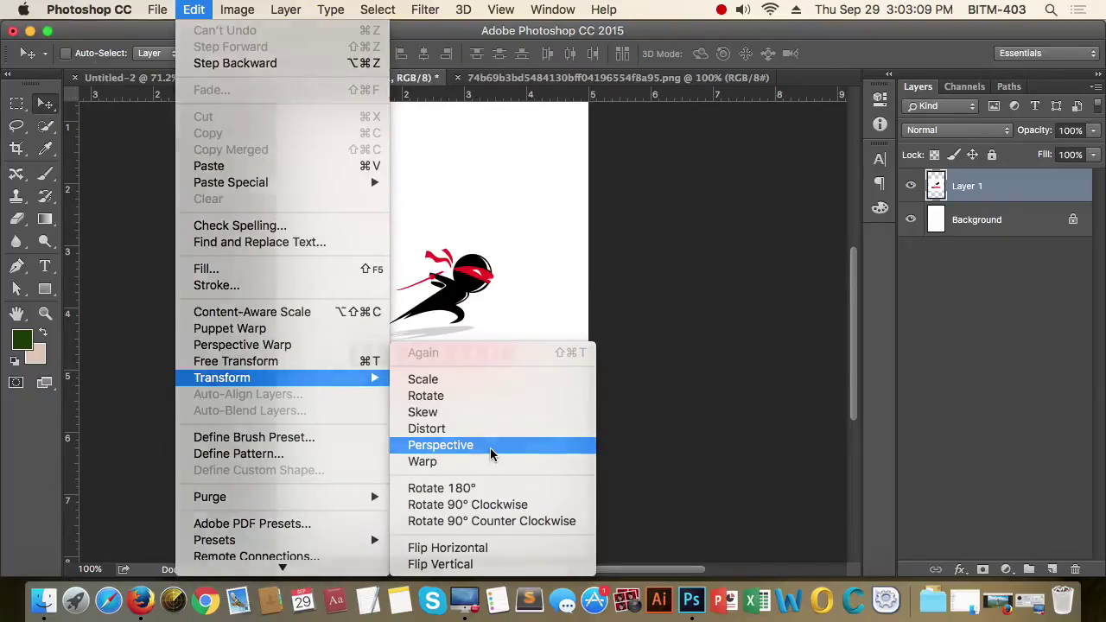
click(463, 445)
mouse_move(572, 420)
mouse_down()
mouse_move(460, 420)
mouse_move(654, 412)
mouse_move(802, 365)
mouse_move(711, 395)
mouse_move(500, 418)
mouse_move(684, 400)
mouse_move(775, 375)
mouse_move(424, 392)
mouse_move(663, 417)
mouse_move(593, 418)
mouse_up()
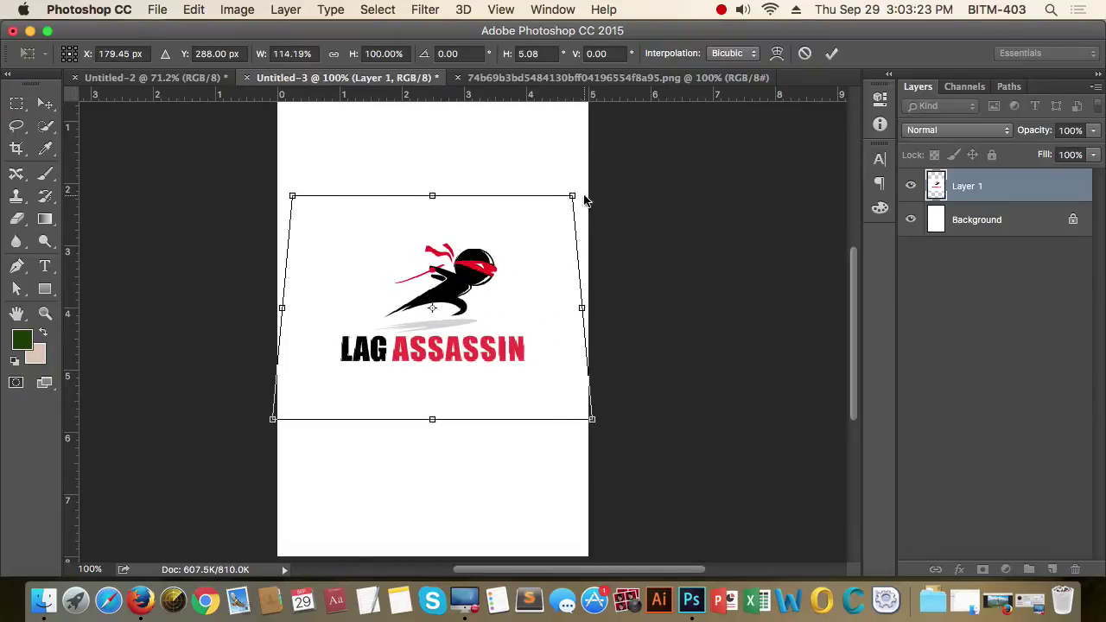
drag(575, 200, 625, 296)
scroll(625, 296, down, 5)
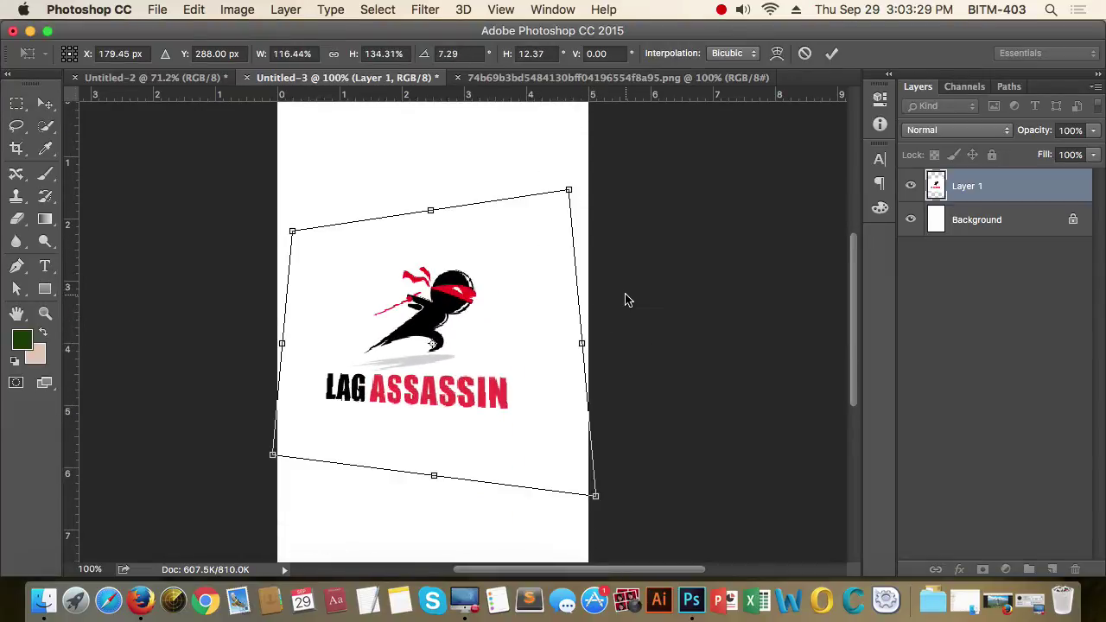
drag(595, 498, 538, 436)
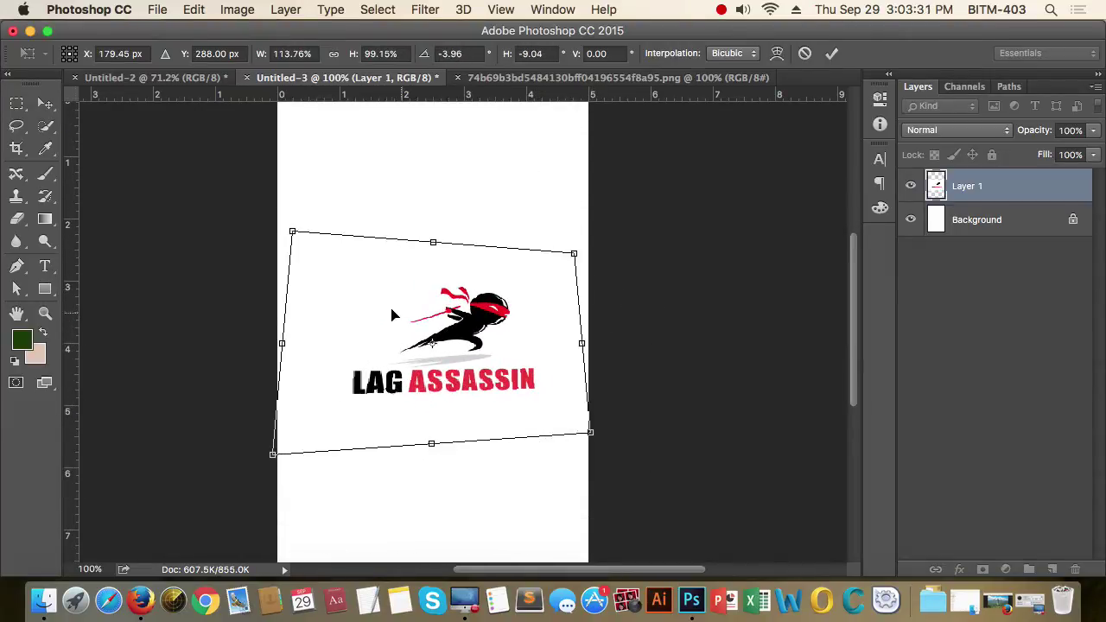
key(Return)
Warp the logo with a Custom warp, waving its upper edge and bending its sides and lower edge inward, and apply it
click(192, 10)
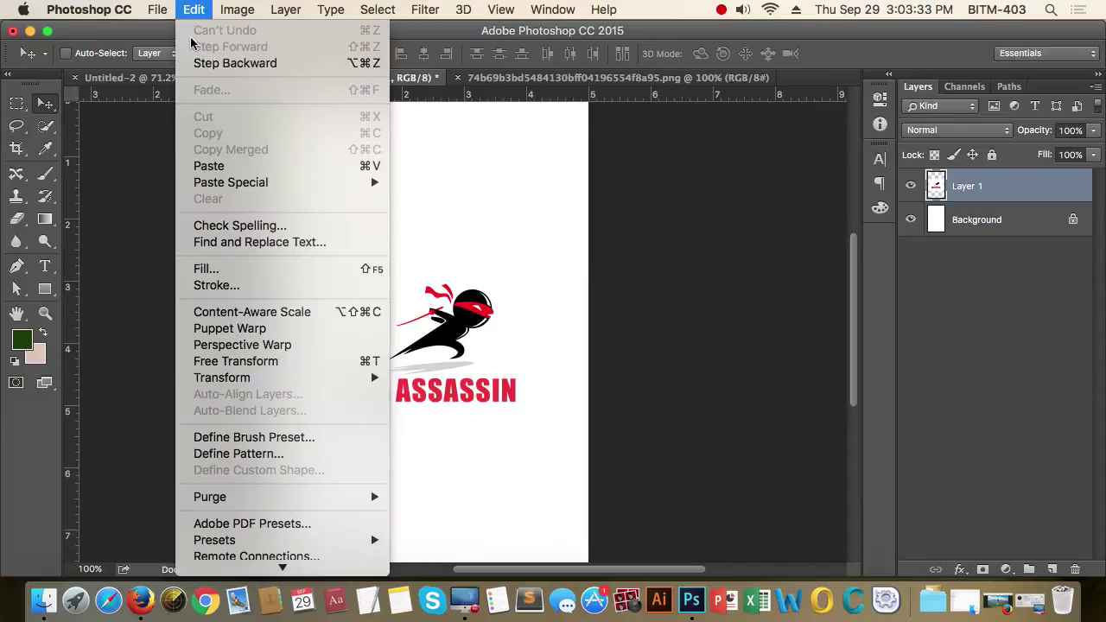
mouse_move(328, 377)
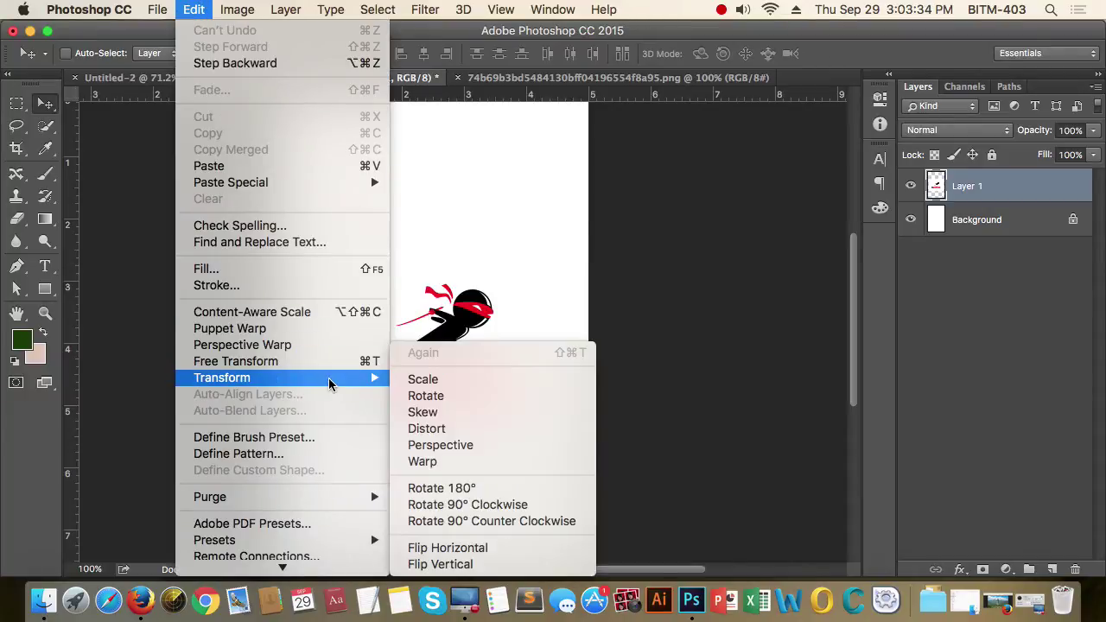
click(467, 459)
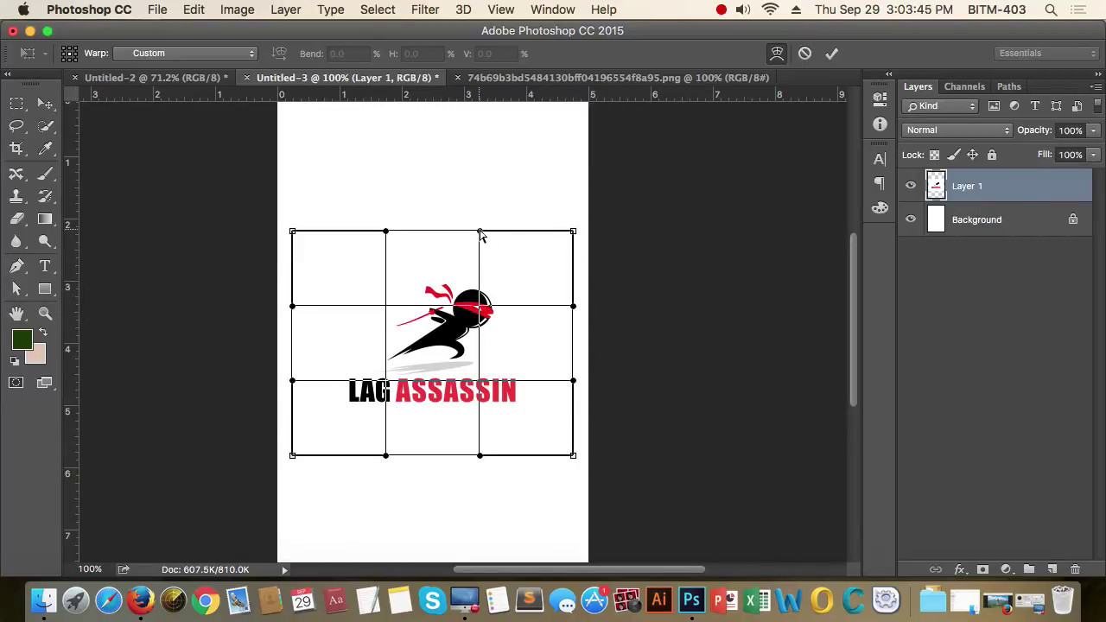
drag(481, 233, 489, 136)
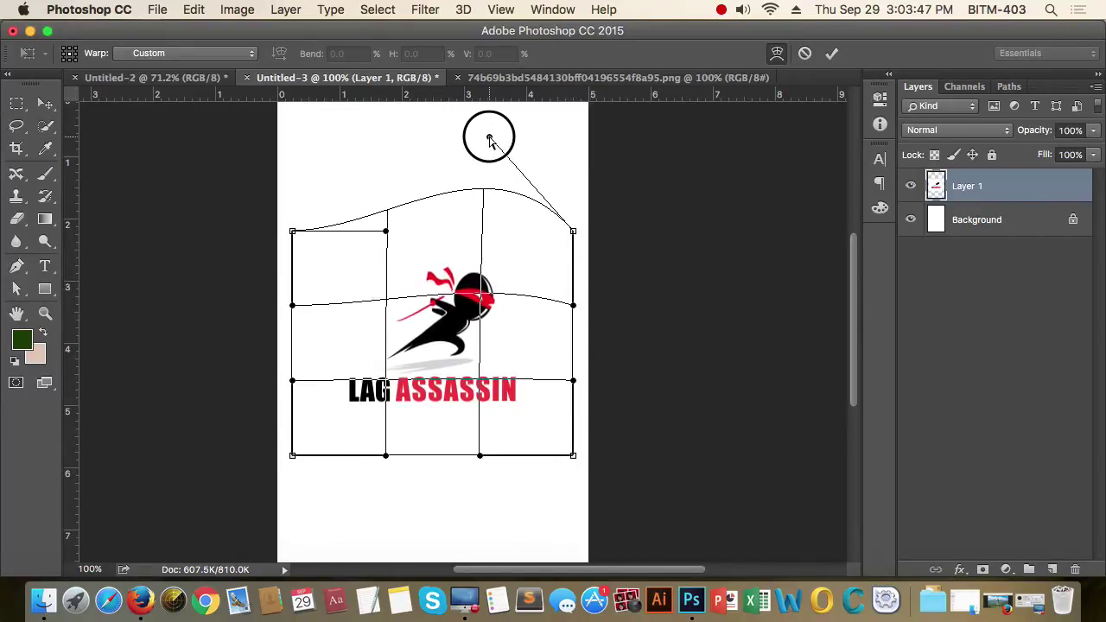
drag(385, 231, 415, 298)
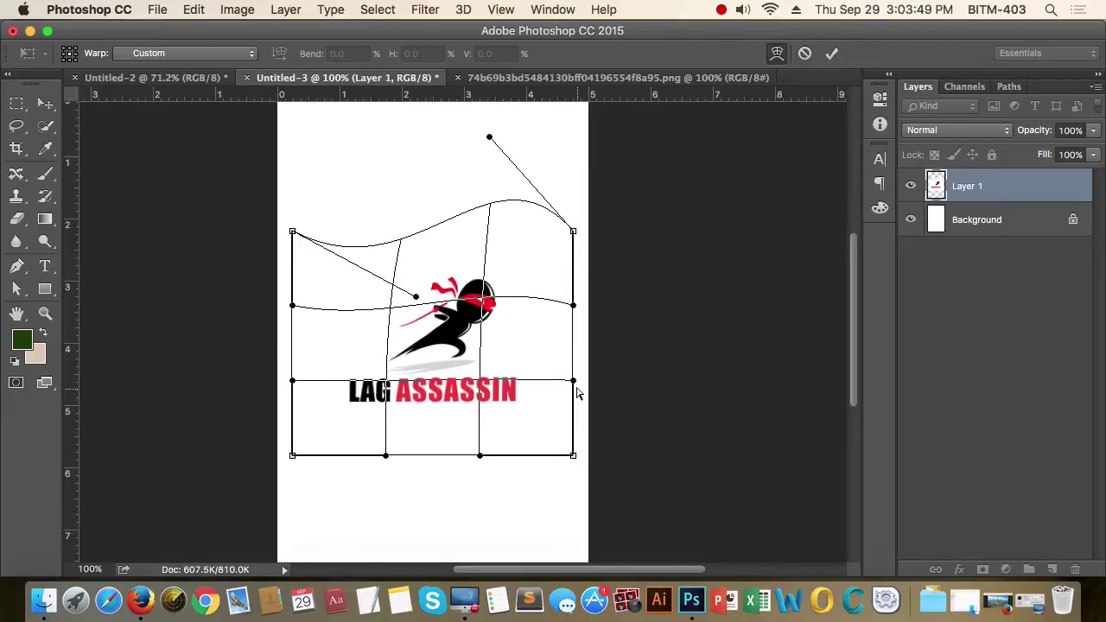
drag(574, 382, 345, 227)
drag(384, 456, 413, 321)
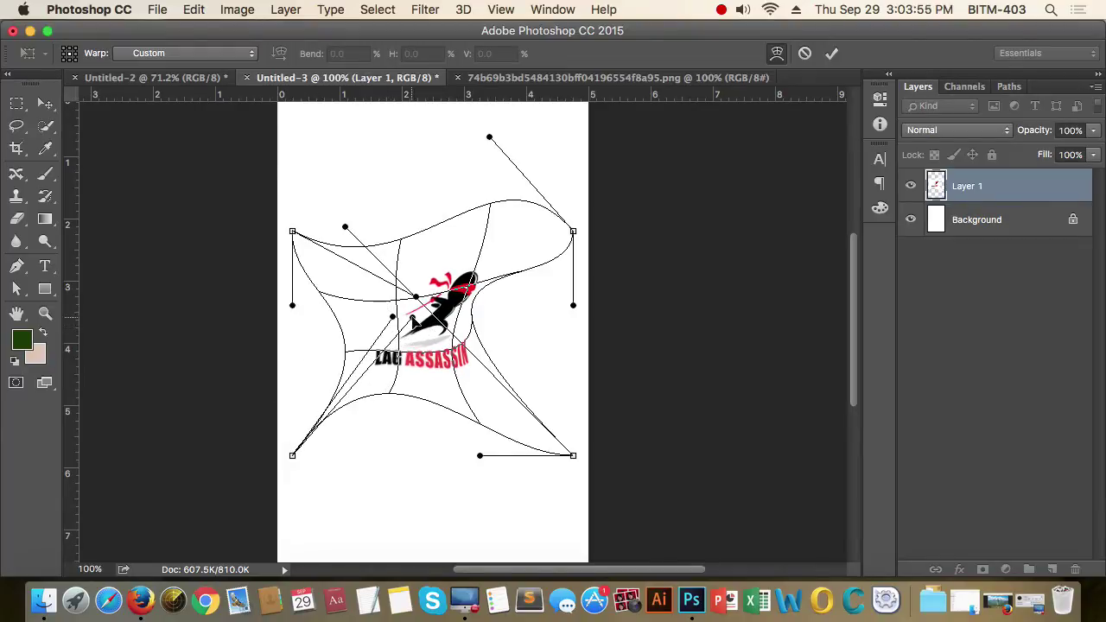
drag(293, 306, 235, 298)
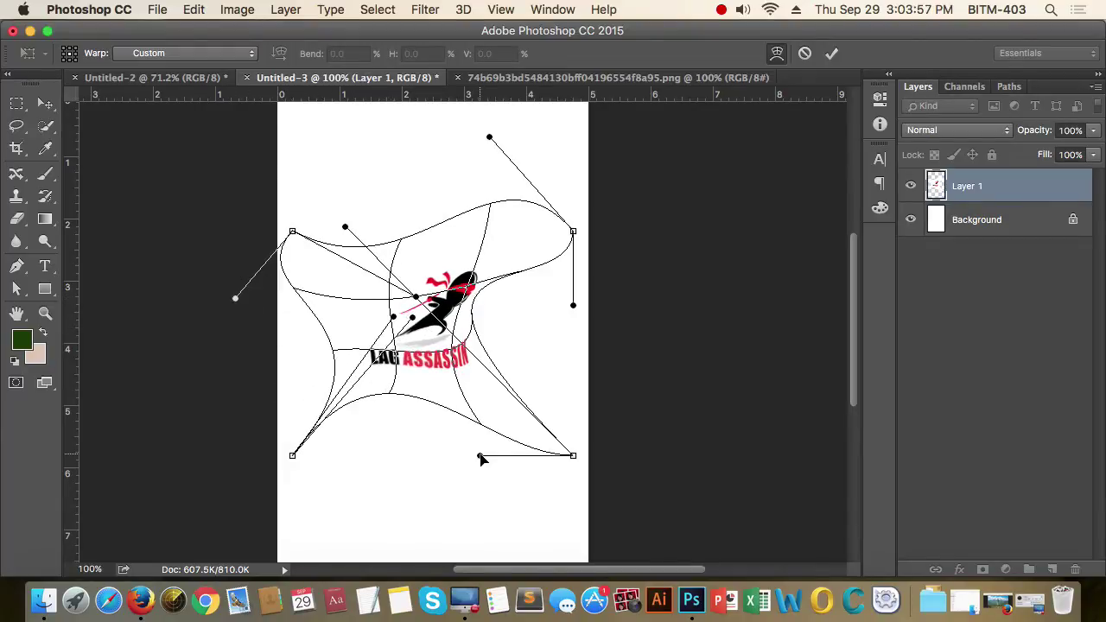
drag(480, 456, 479, 484)
key(Escape)
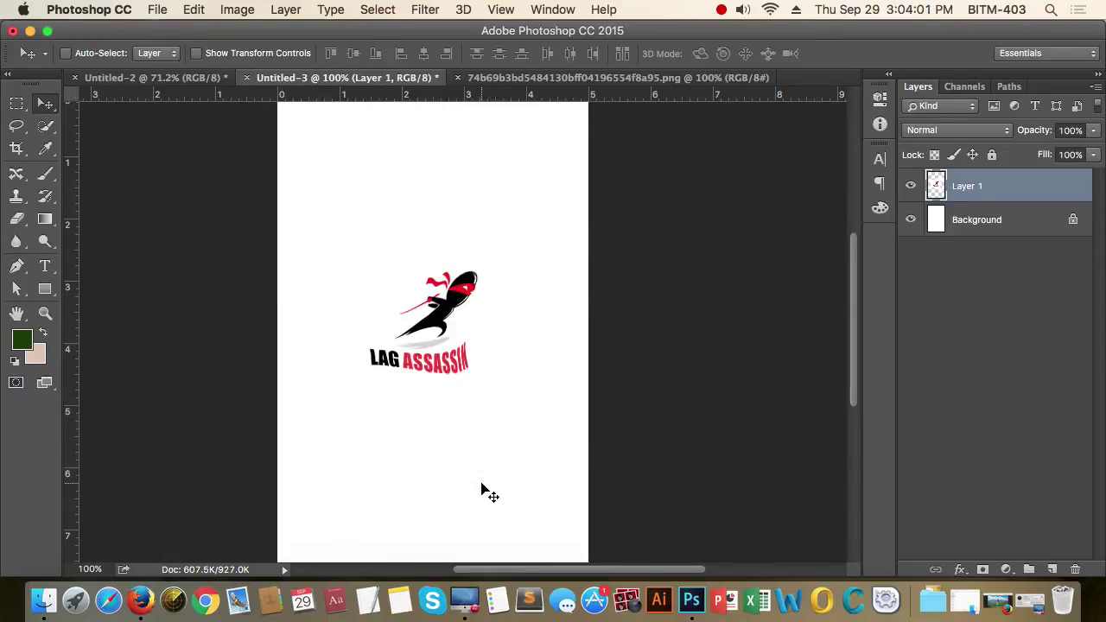
Undo and redo the logo's warp to compare it with the unwarped version
key(super+z)
key(super+z)
key(super+z)
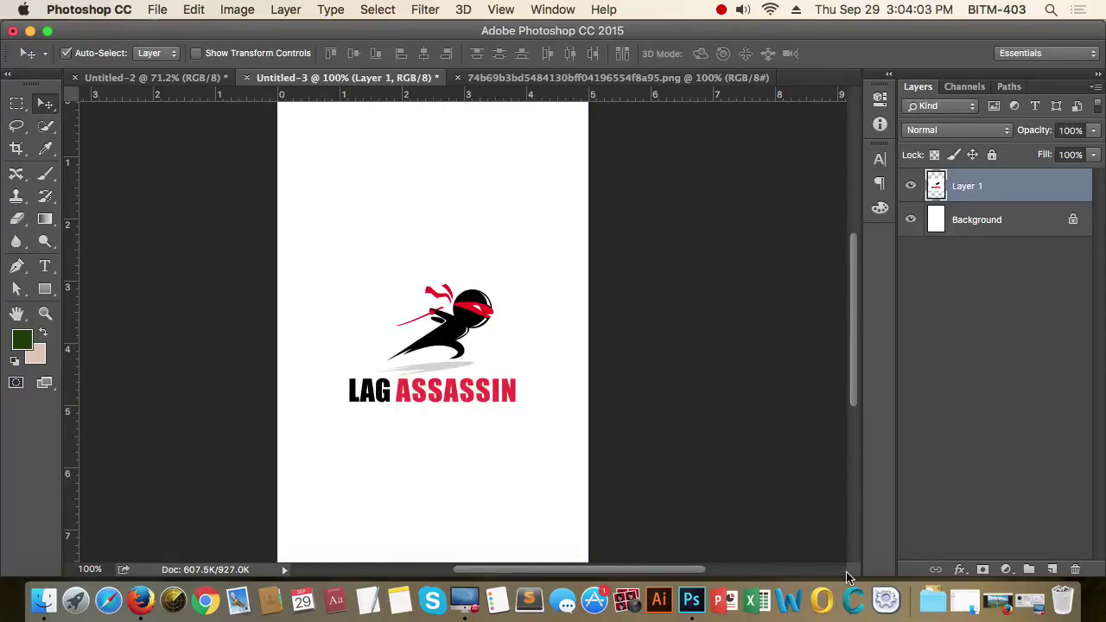
key(super+z)
key(super+z)
key(super+z)
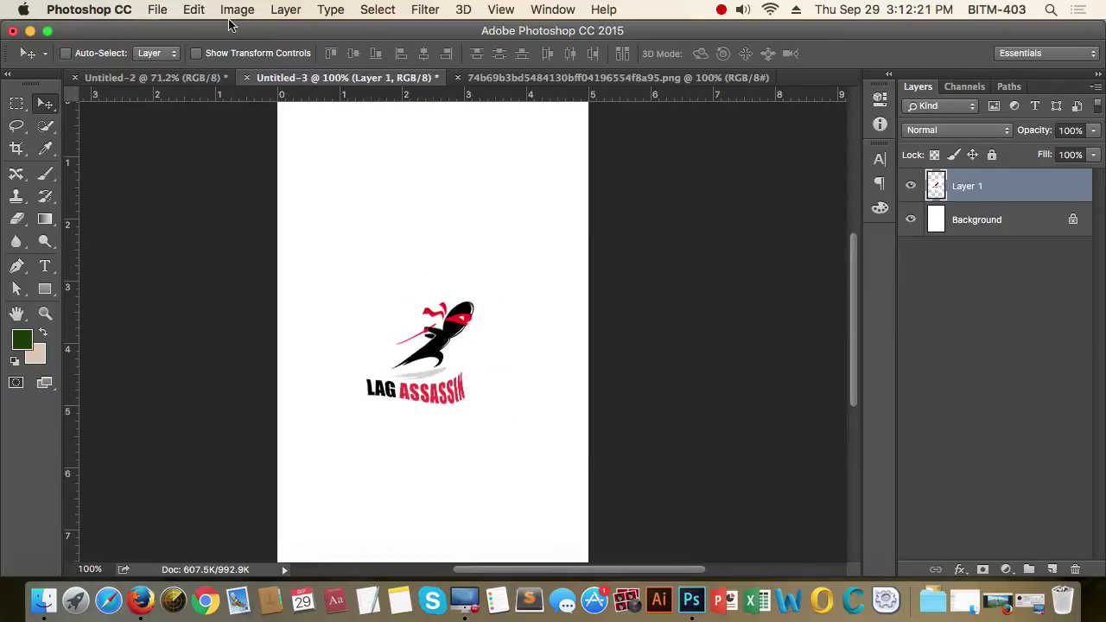
Rotate the logo layer 180°
click(230, 11)
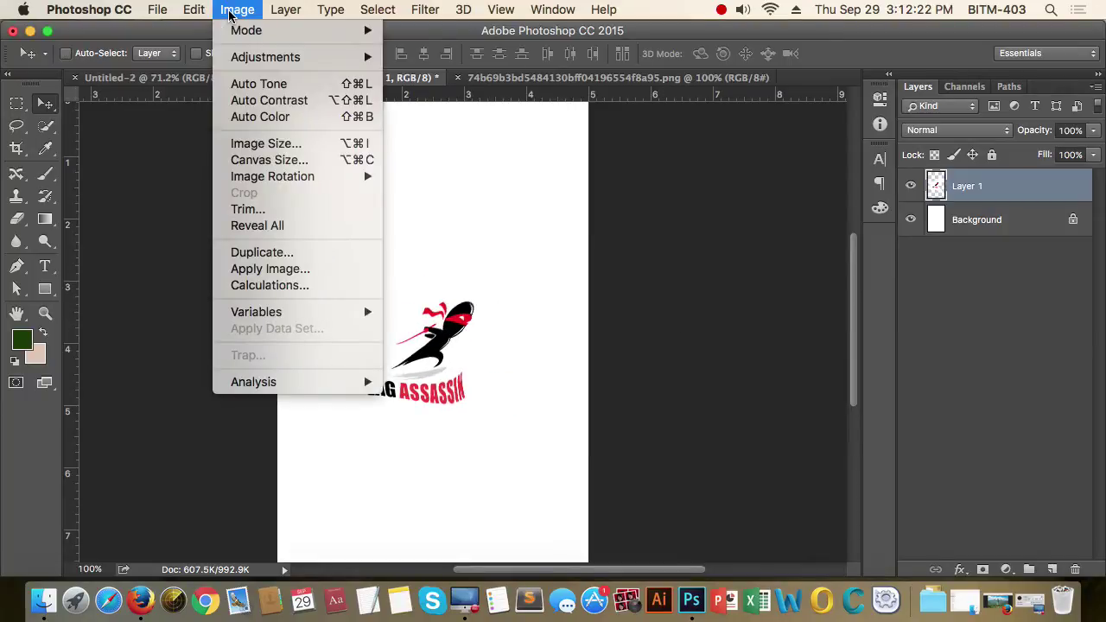
mouse_move(194, 9)
mouse_move(331, 384)
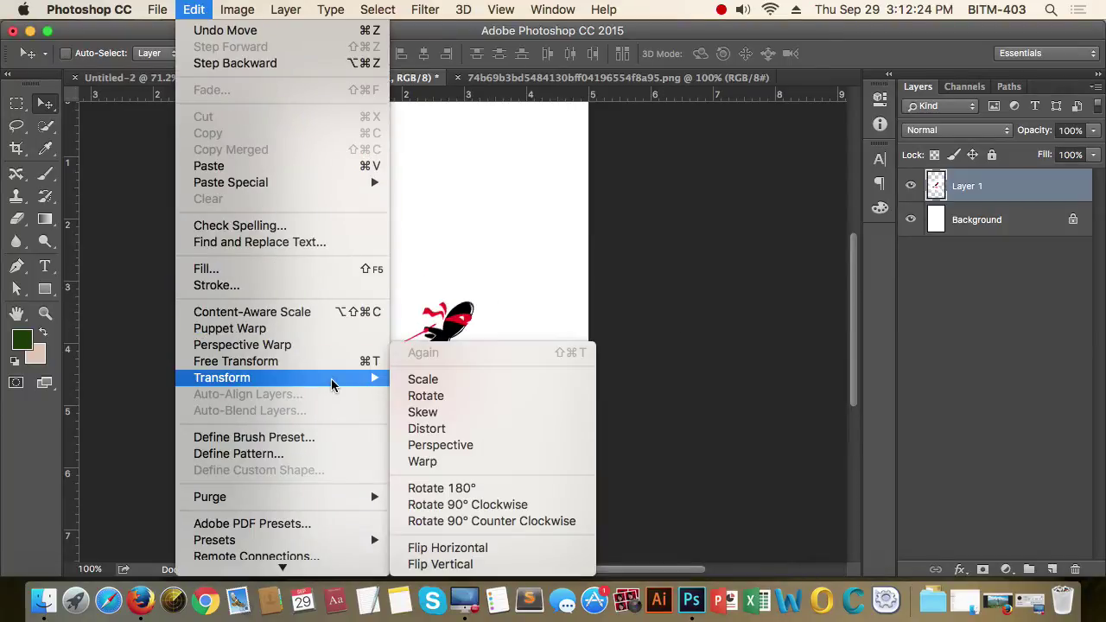
click(496, 495)
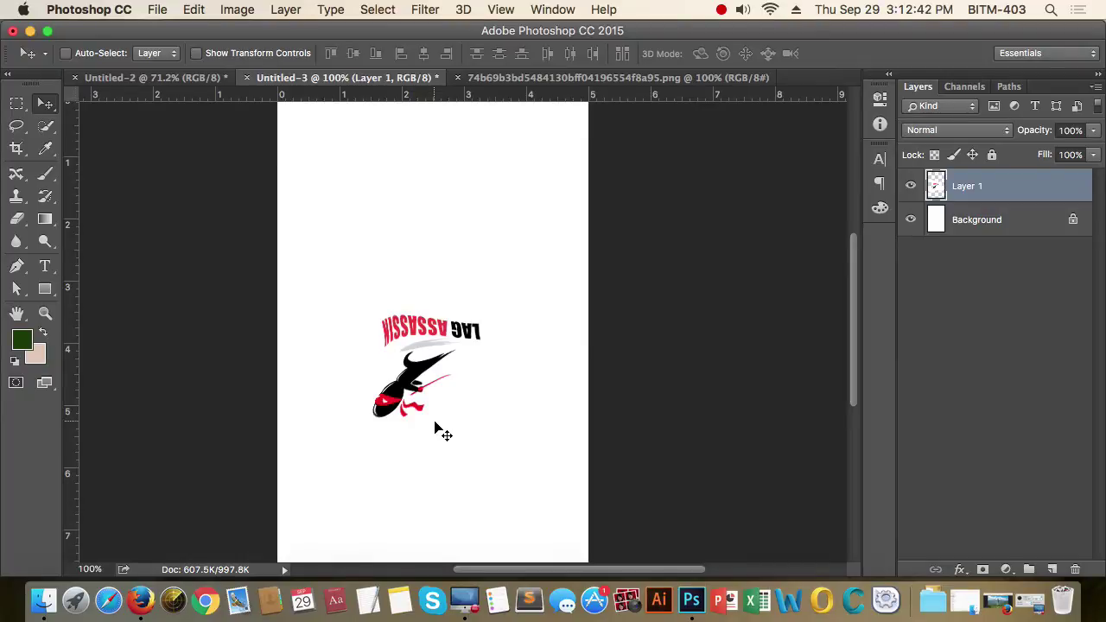
Rotate the logo layer 90° clockwise, followed by 90° counter clockwise
click(235, 10)
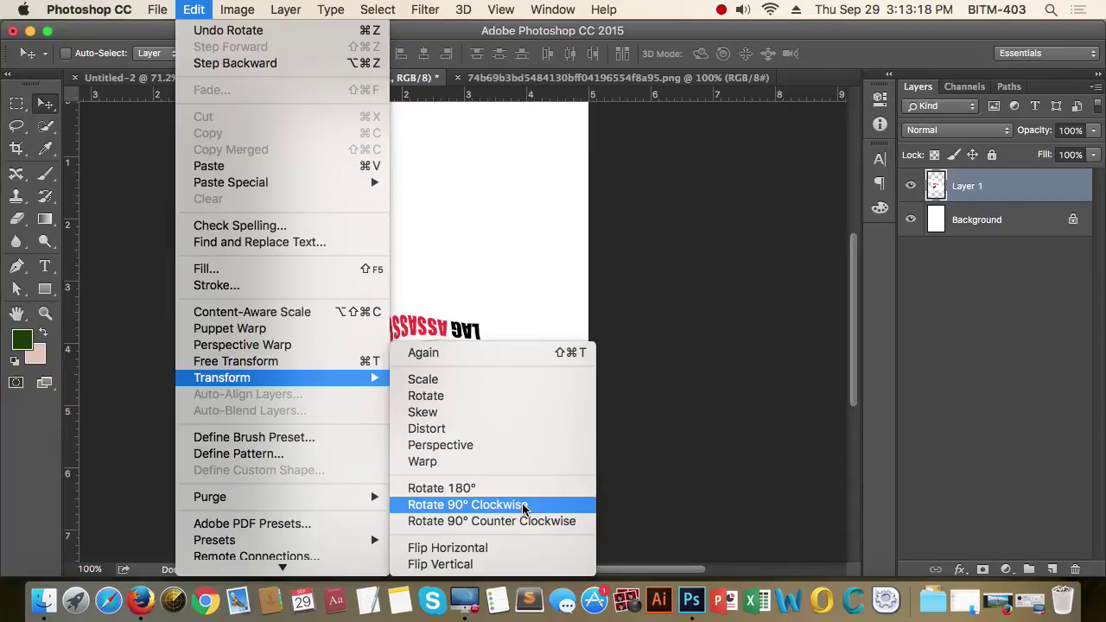
click(512, 508)
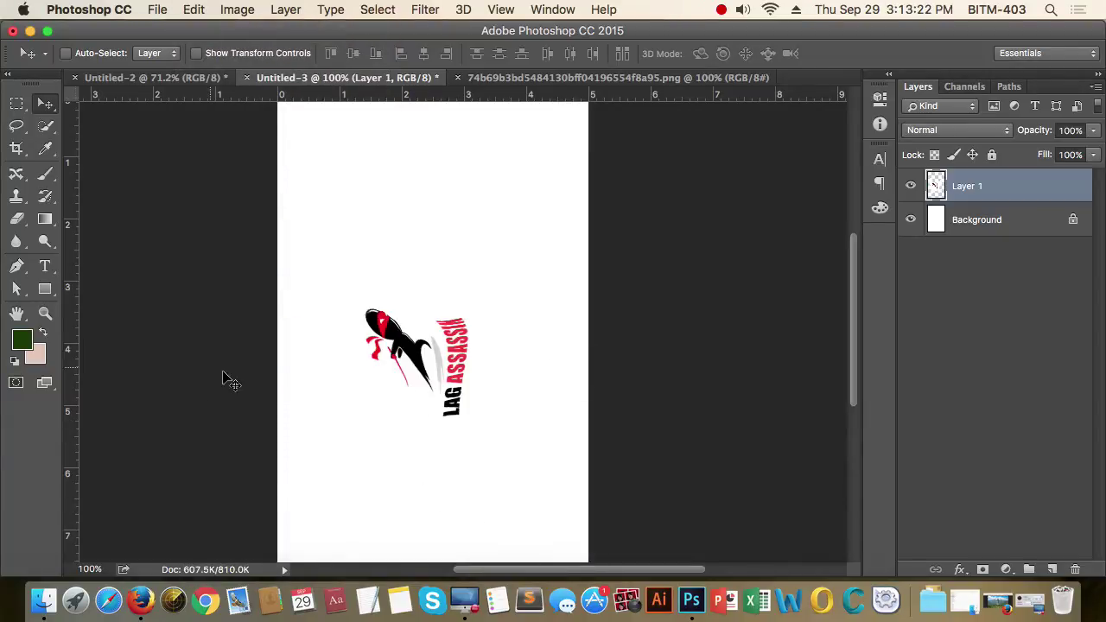
click(227, 12)
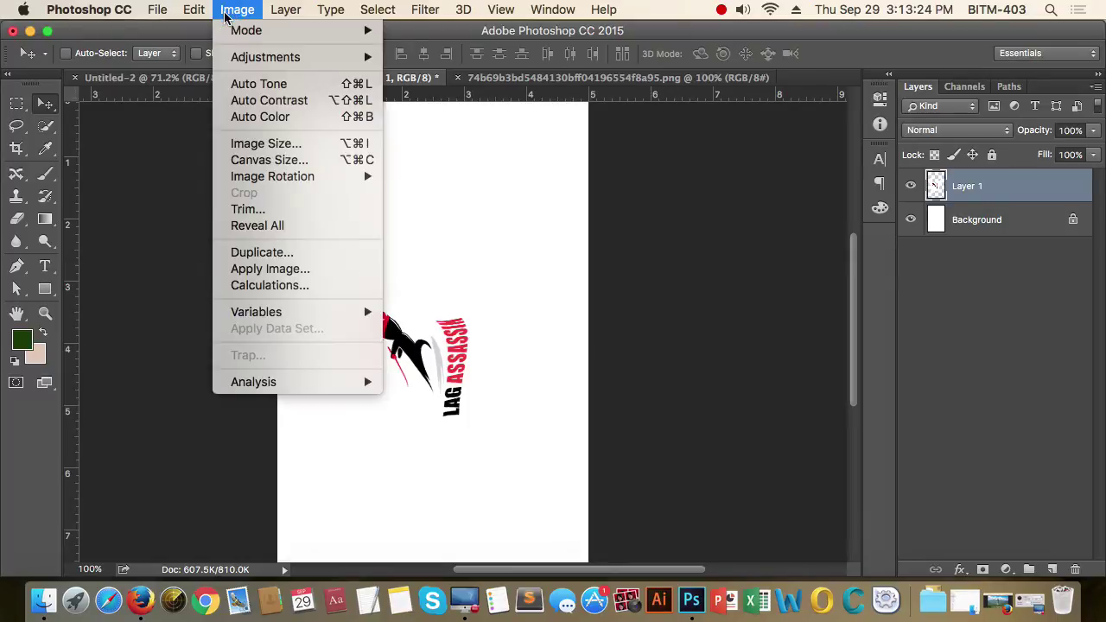
mouse_move(195, 13)
mouse_move(372, 378)
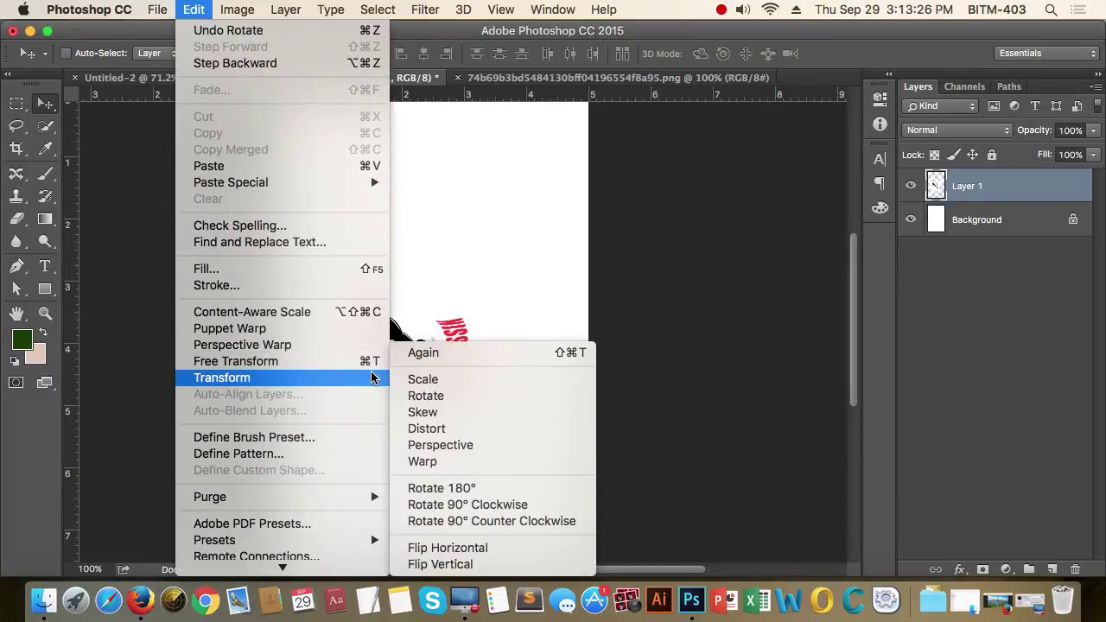
click(539, 521)
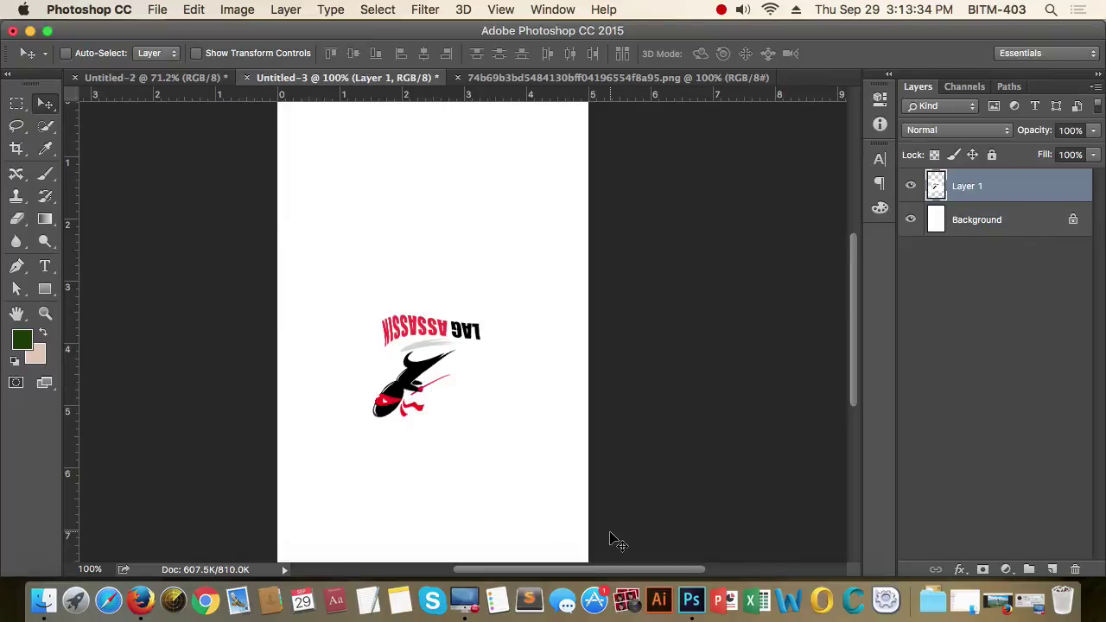
Flip the logo layer horizontally and vertically
click(195, 10)
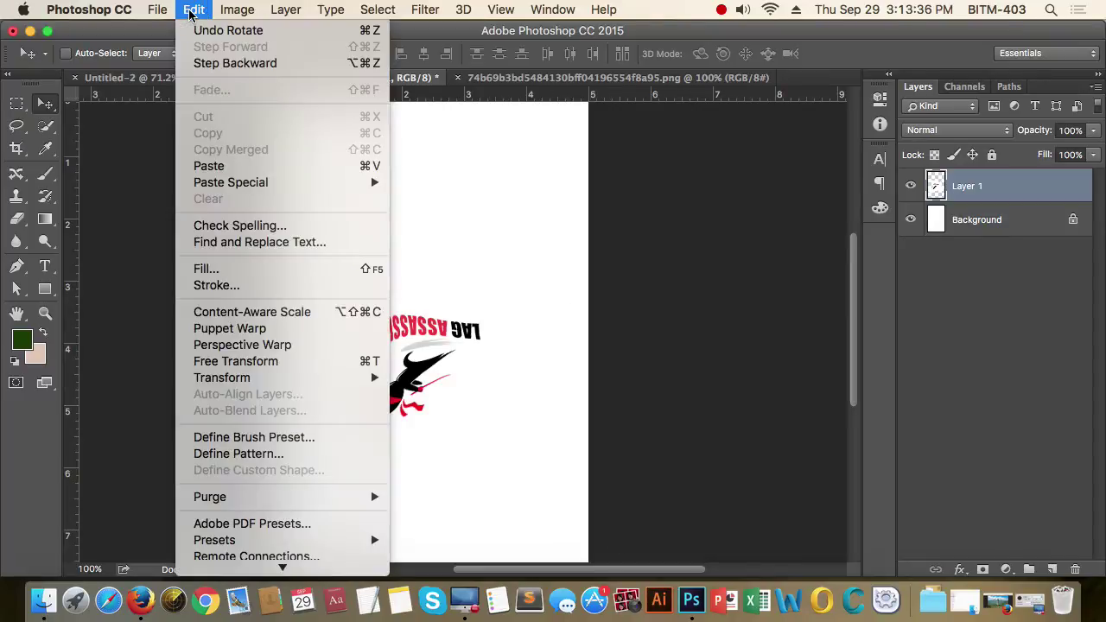
mouse_move(337, 380)
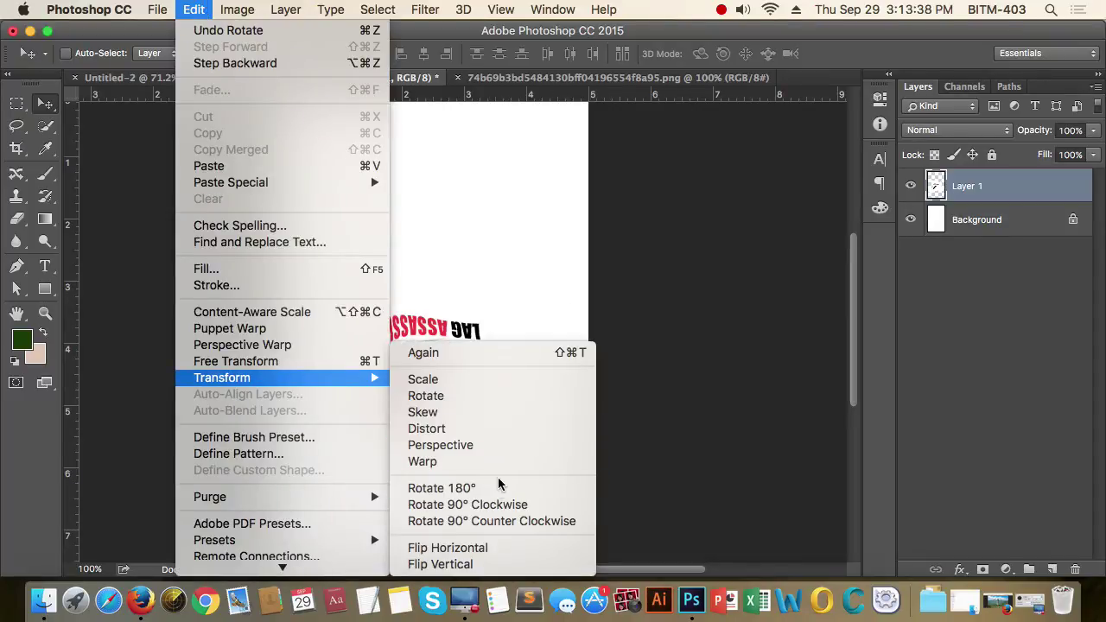
click(490, 550)
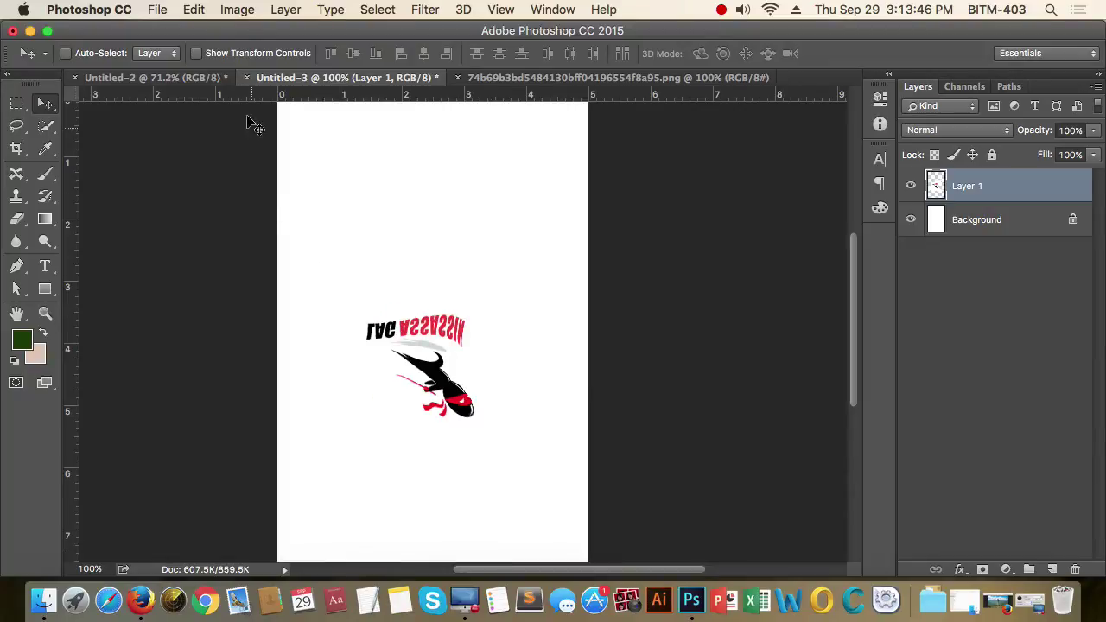
click(193, 10)
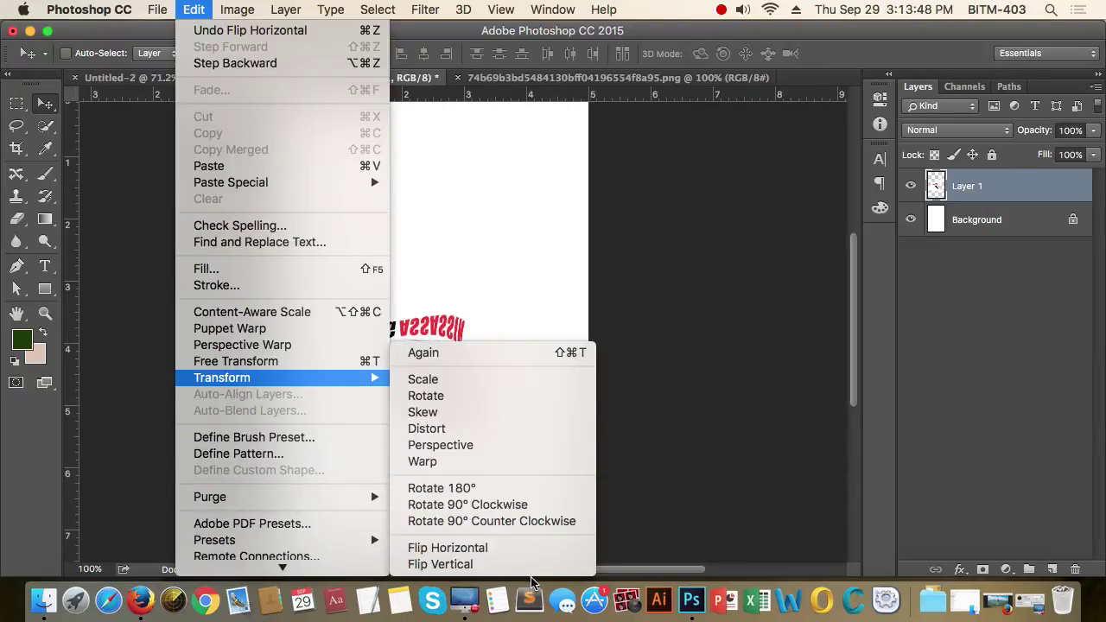
click(508, 565)
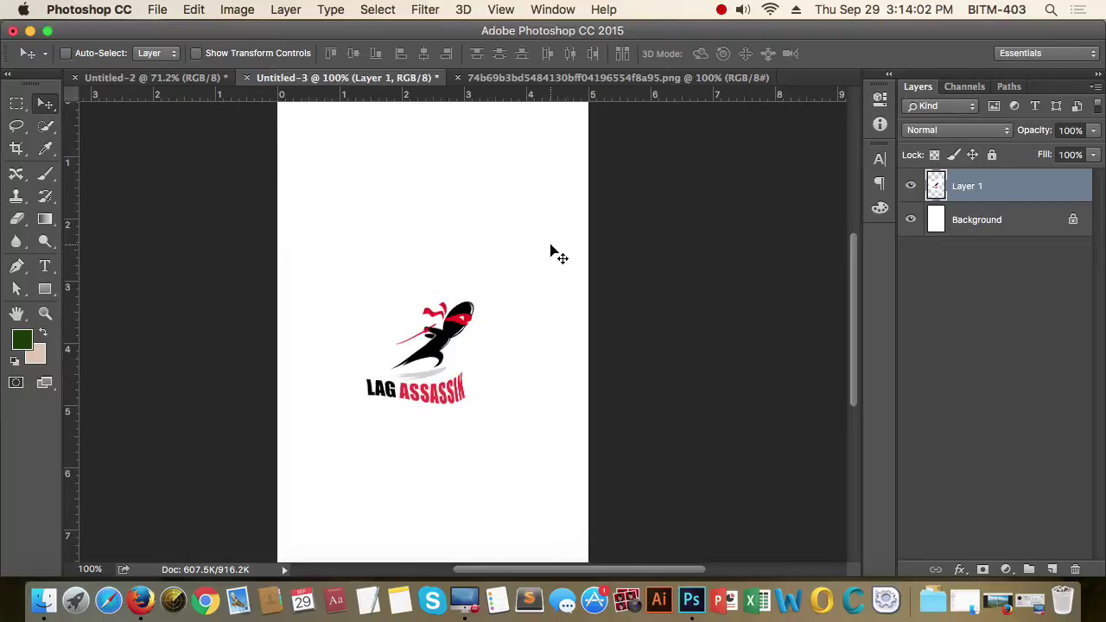
Show the document's History and place it beside the canvas
click(557, 9)
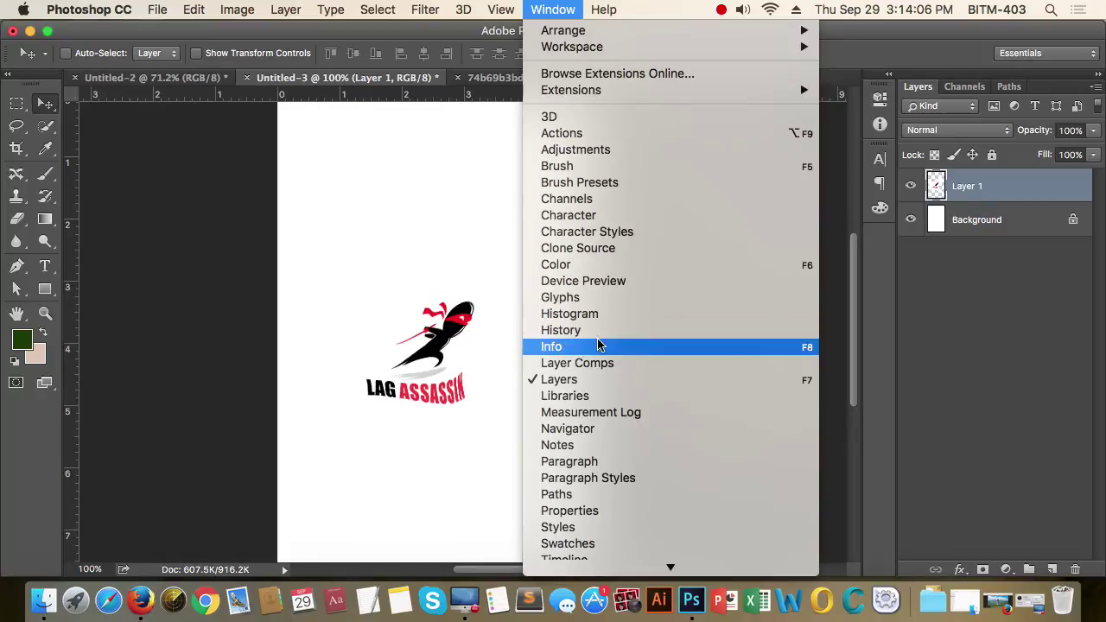
click(624, 337)
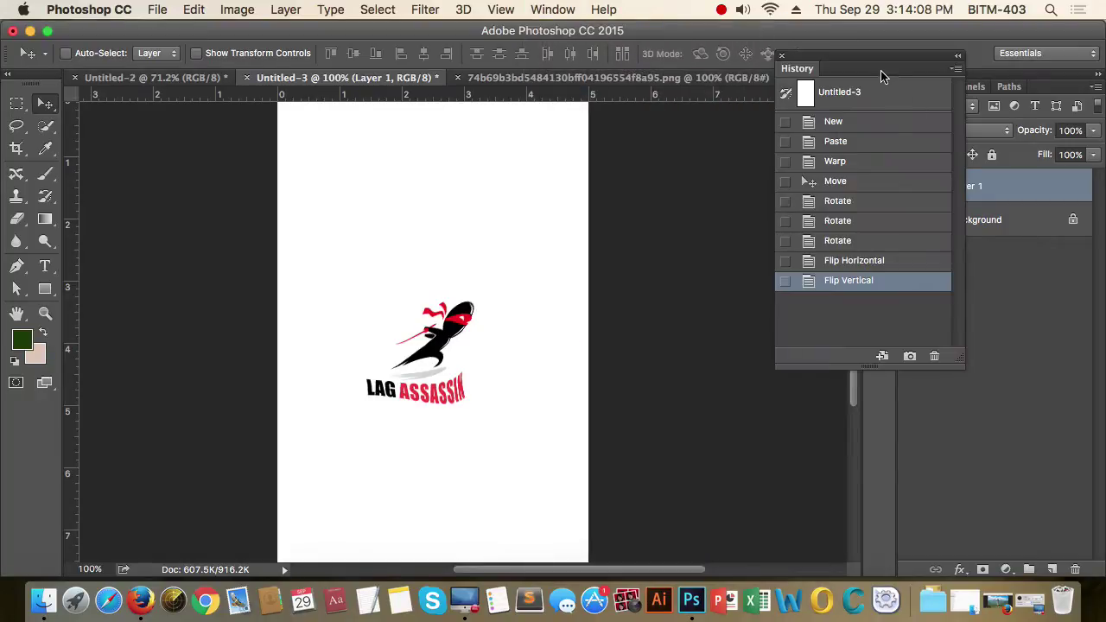
drag(864, 61, 787, 144)
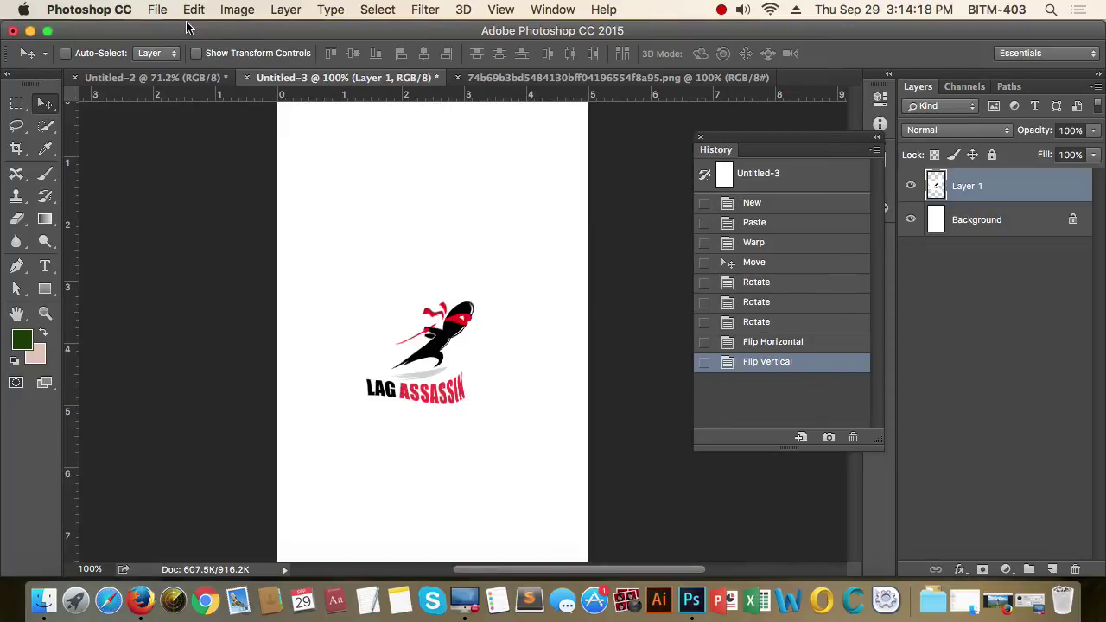
Open the Performance preferences containing the History States setting
key(super)
key(i)
key(super+k)
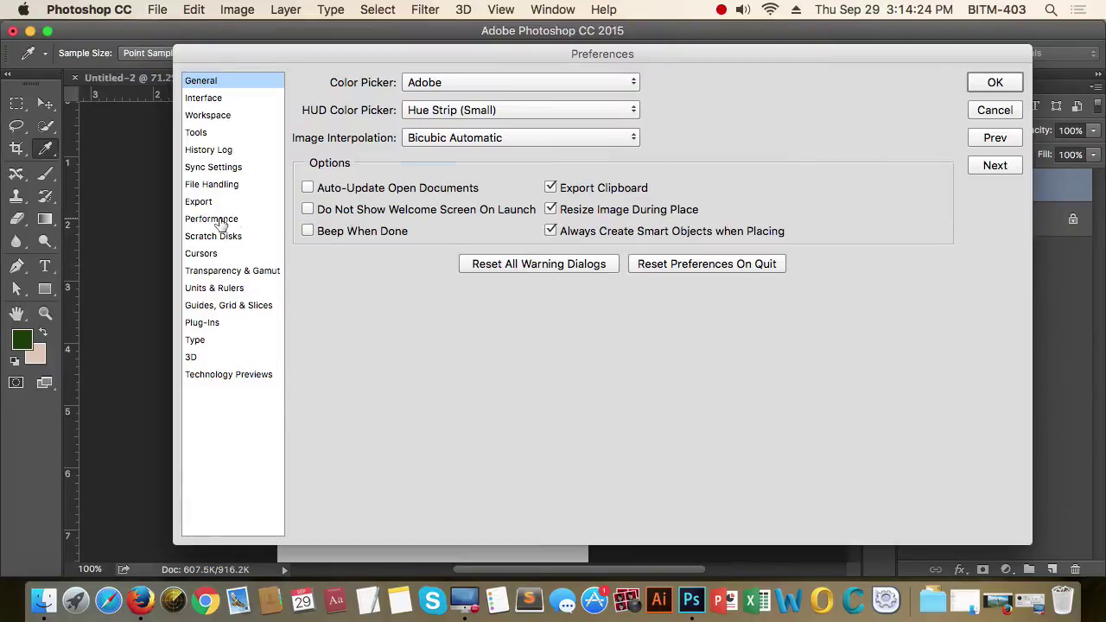
click(220, 220)
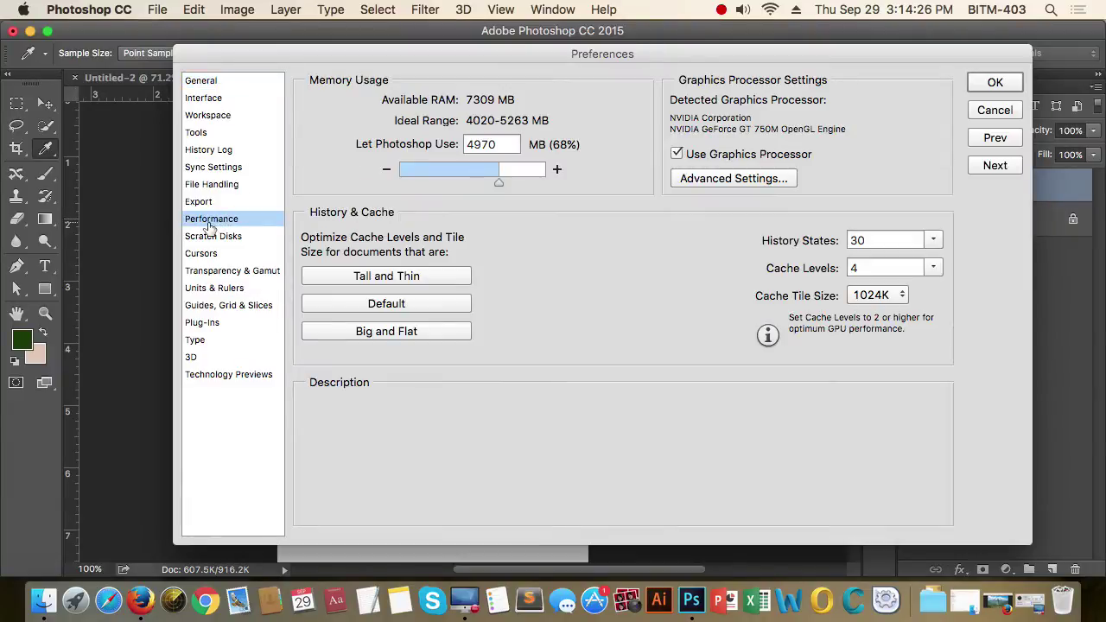
mouse_move(773, 300)
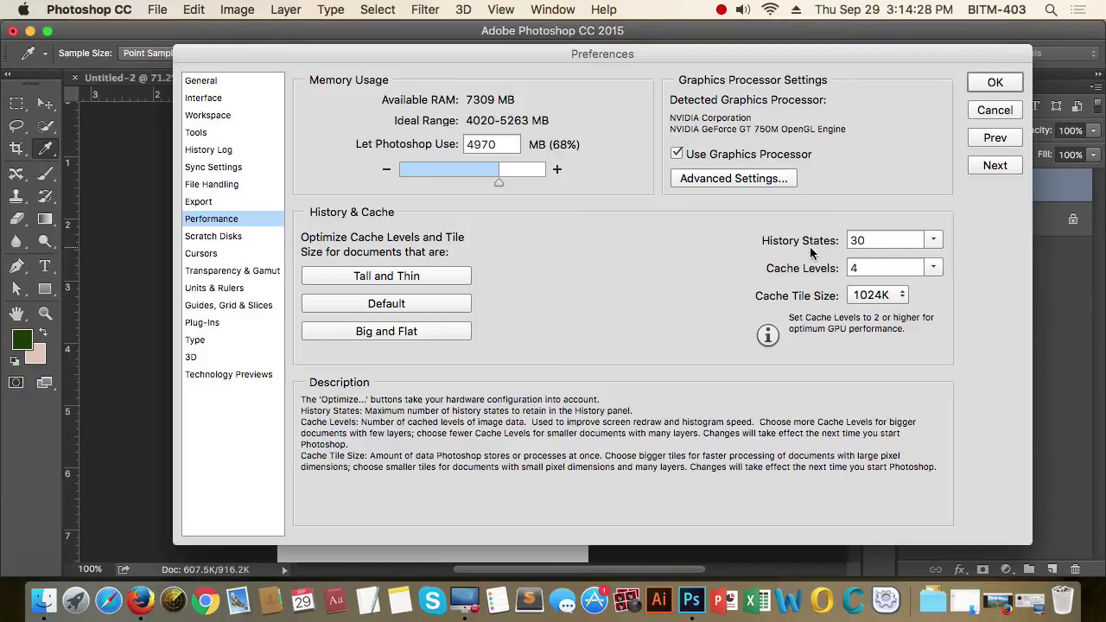
drag(823, 51, 801, 75)
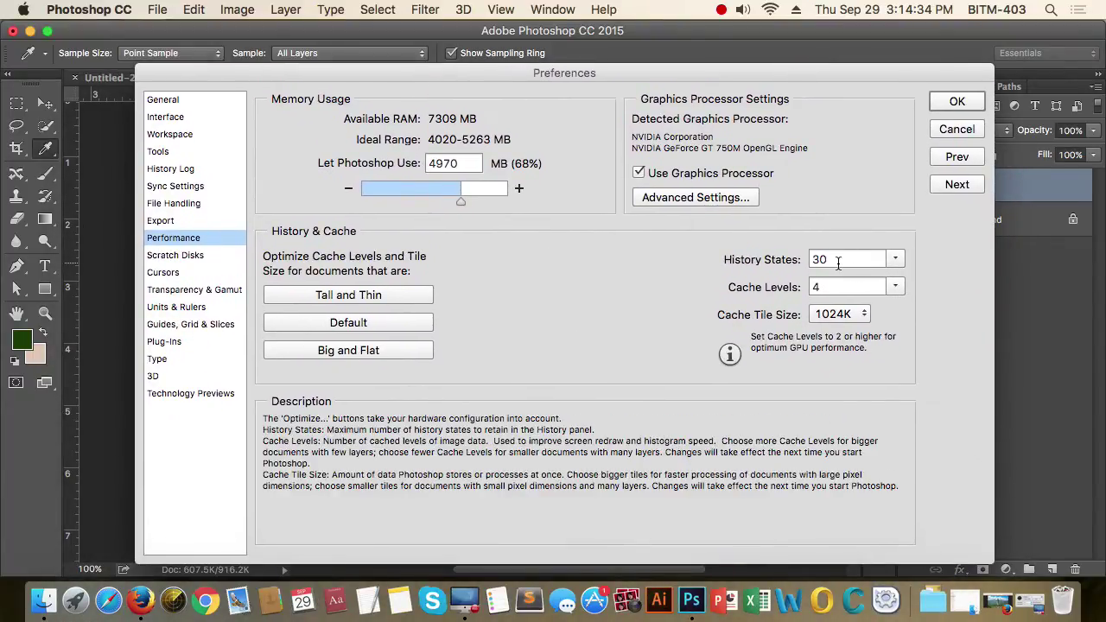
Set the History States preference to its maximum of 1000
drag(895, 259, 961, 303)
click(895, 259)
drag(895, 279, 861, 285)
click(670, 281)
drag(895, 259, 923, 261)
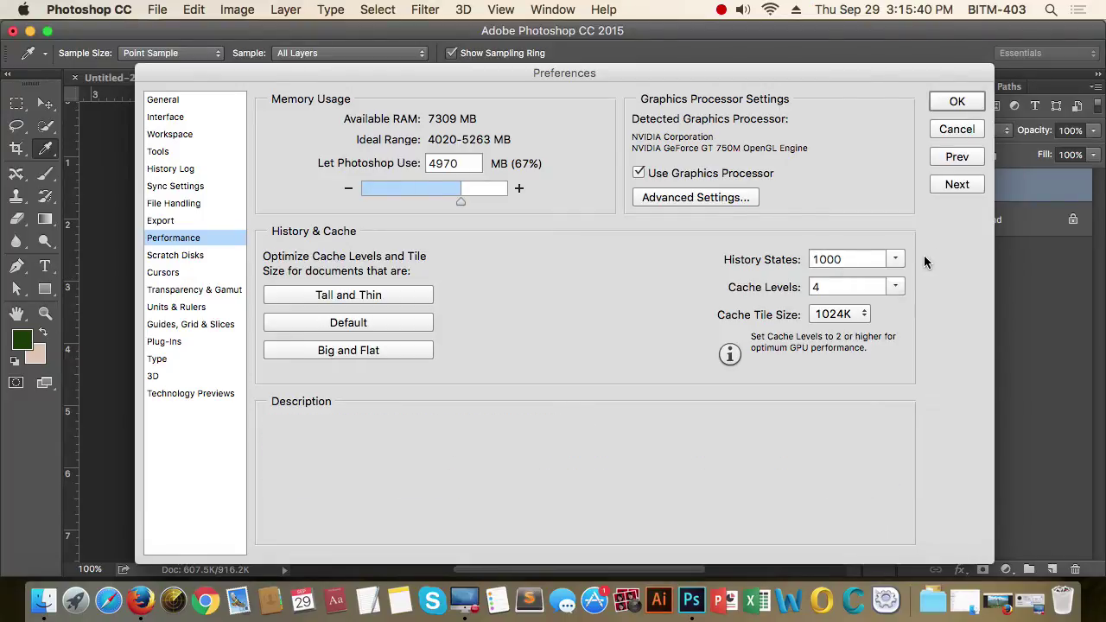
mouse_move(866, 266)
click(897, 259)
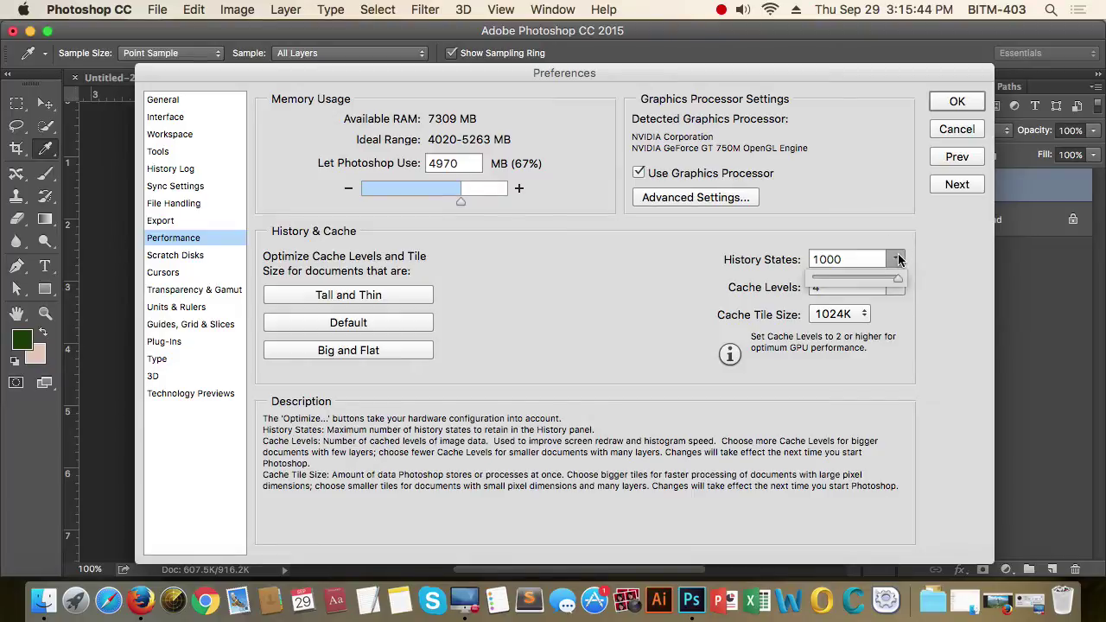
click(653, 287)
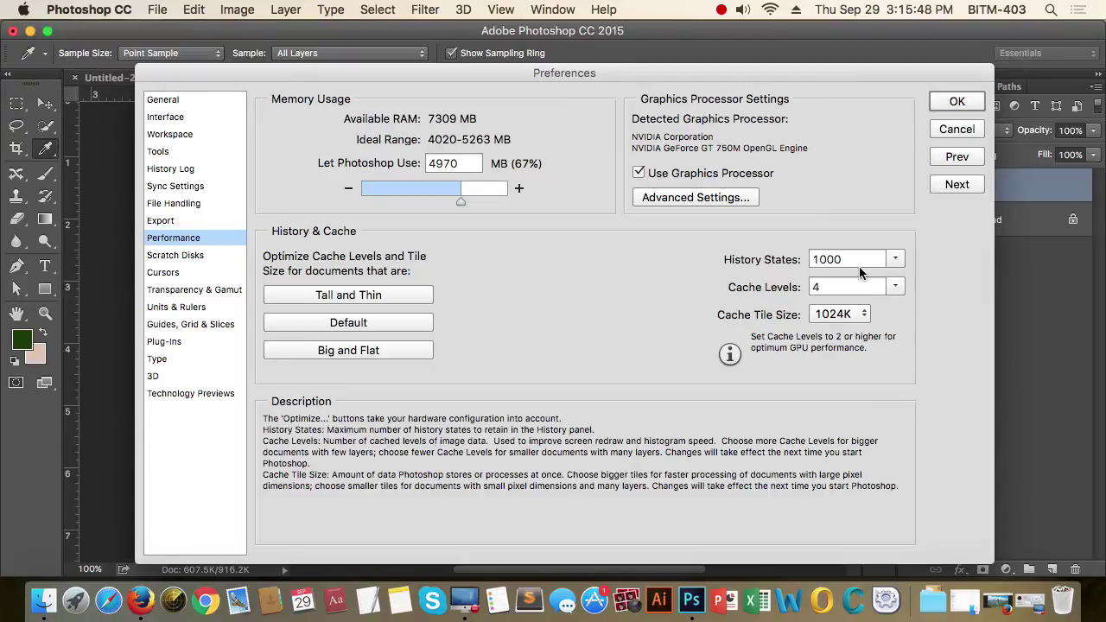
Lower the History States preference below 1000 and apply the preferences
click(895, 259)
drag(896, 285, 867, 286)
click(956, 101)
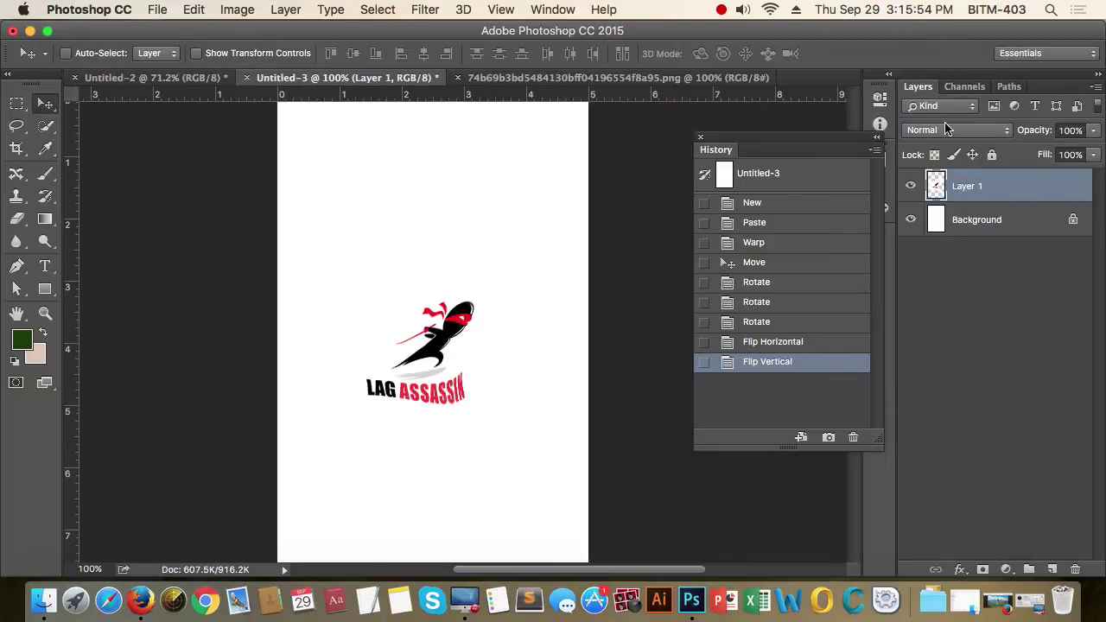
Move the logo toward the upper left of the canvas and rotate it slightly clockwise with Free Transform
drag(447, 356, 471, 292)
key(super+t)
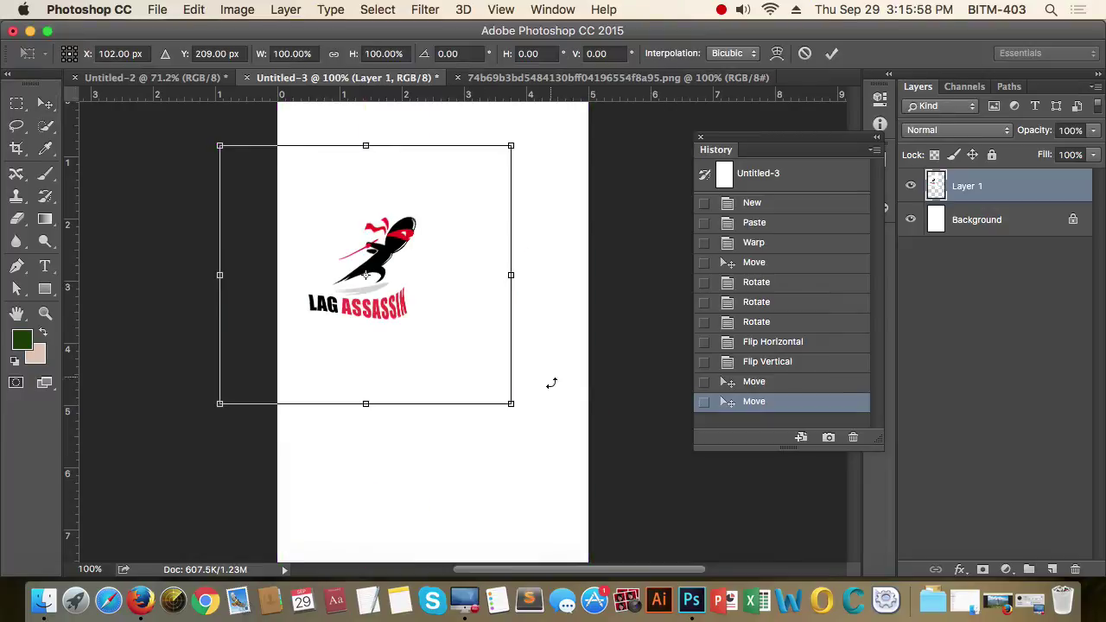
drag(551, 381, 493, 454)
key(Return)
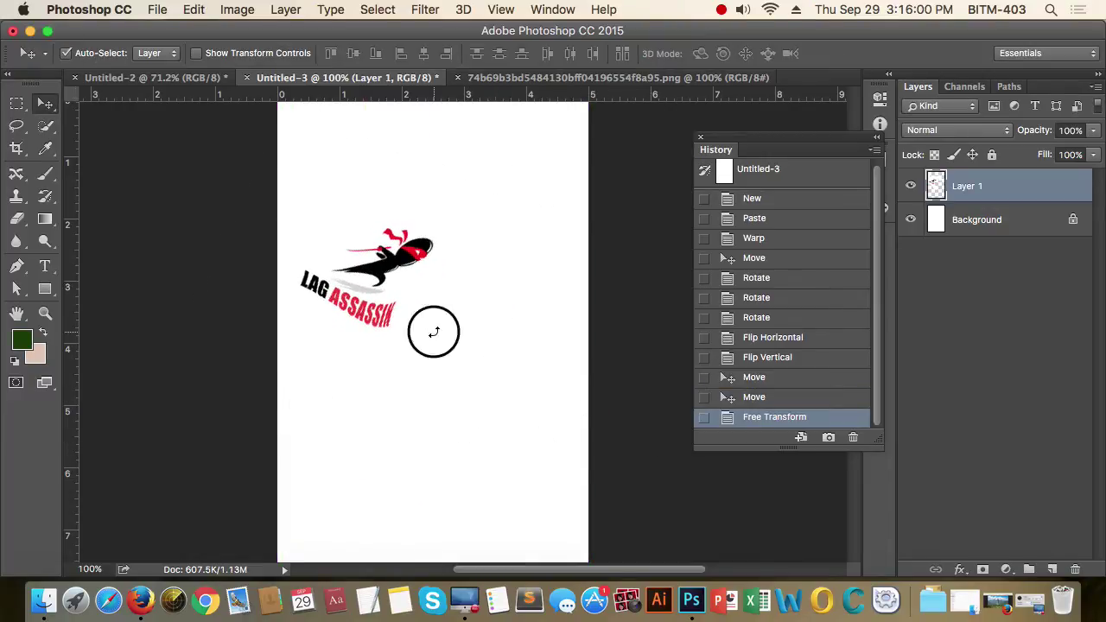
Compare the document's history states New, both last Move states and Free Transform by switching to each one
key(super+minus)
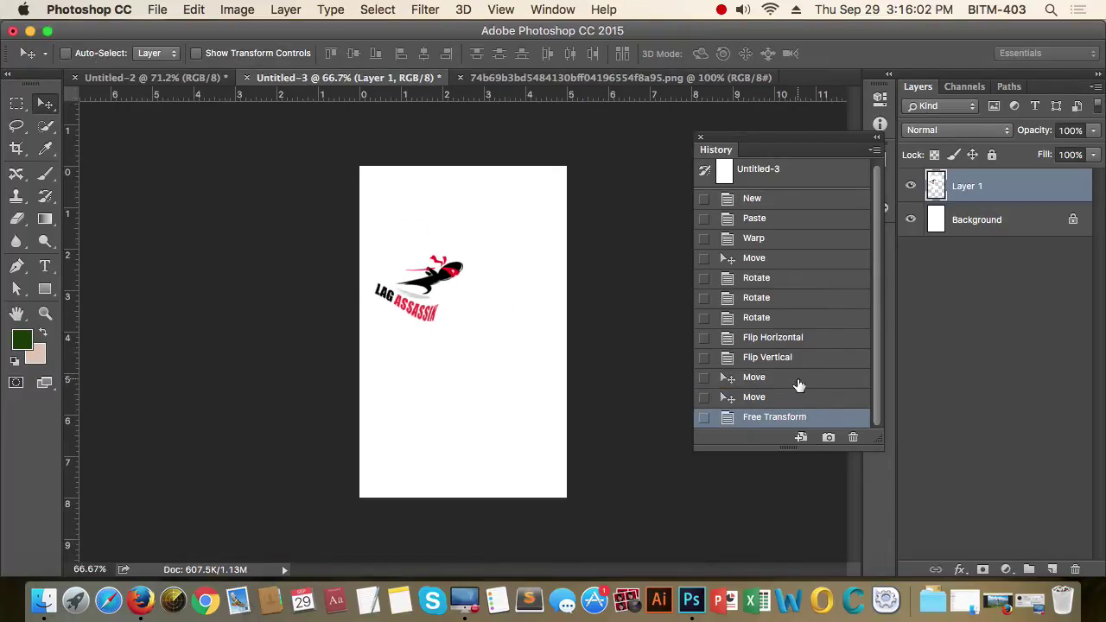
scroll(800, 384, up, 1)
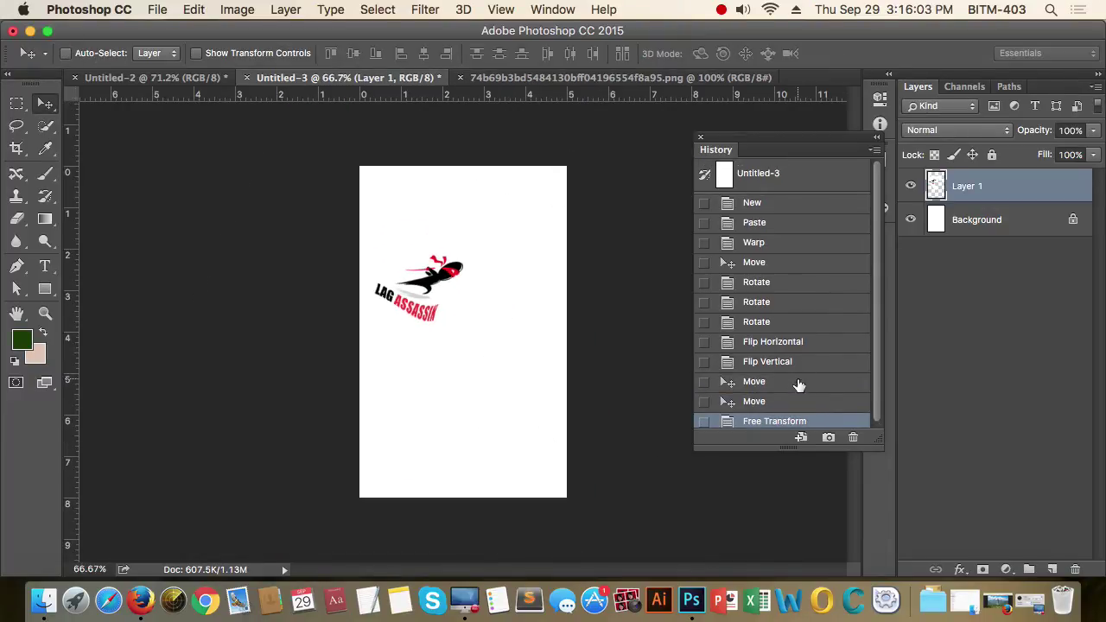
click(761, 208)
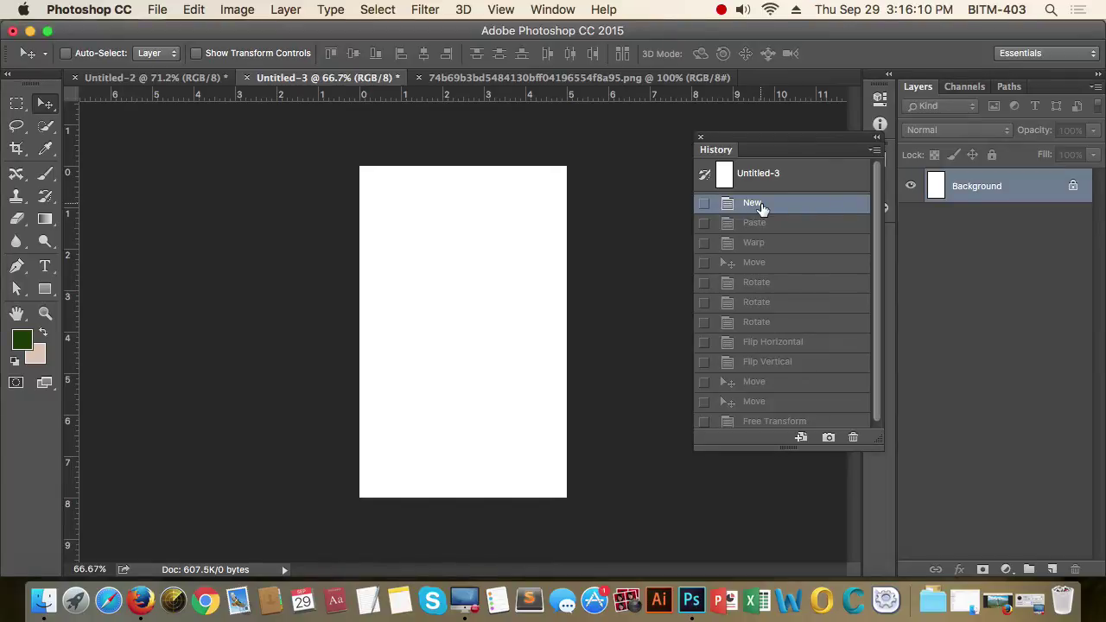
click(754, 381)
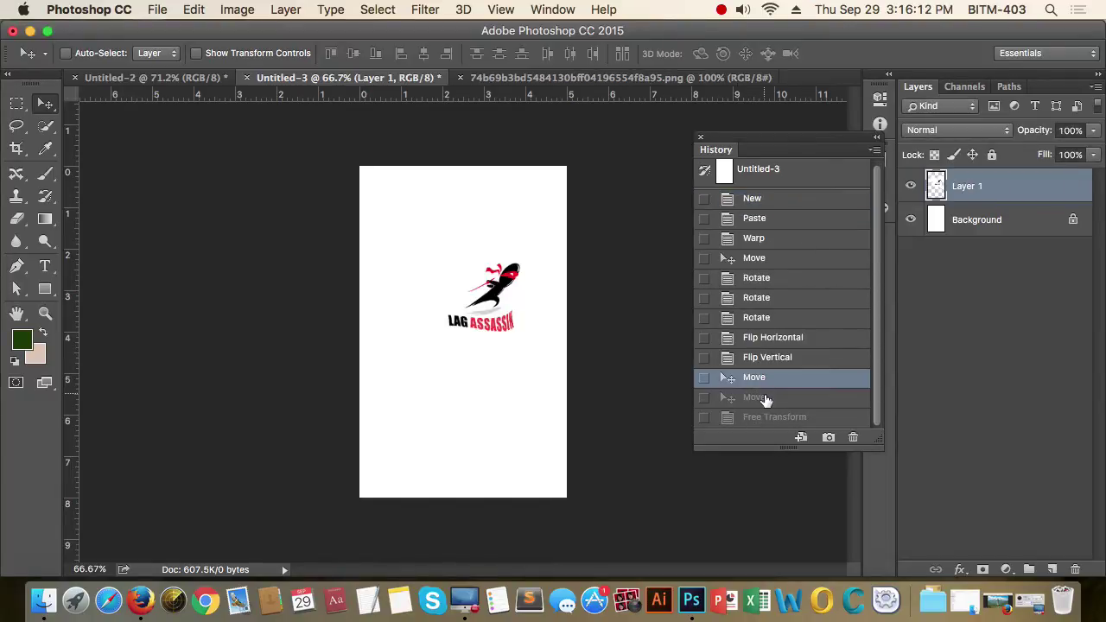
click(764, 399)
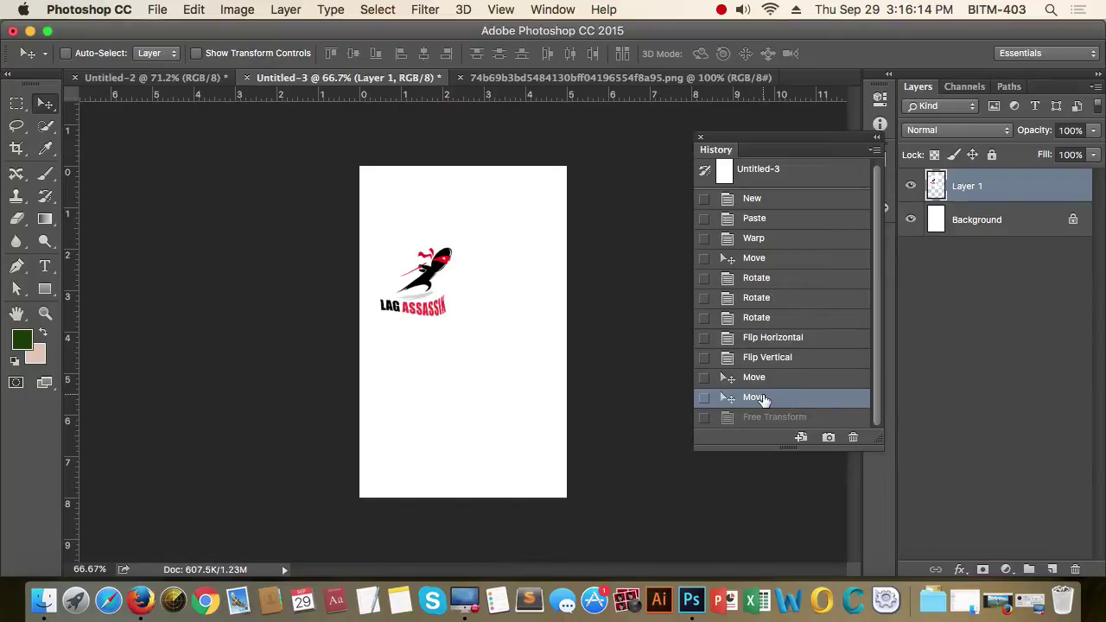
click(785, 418)
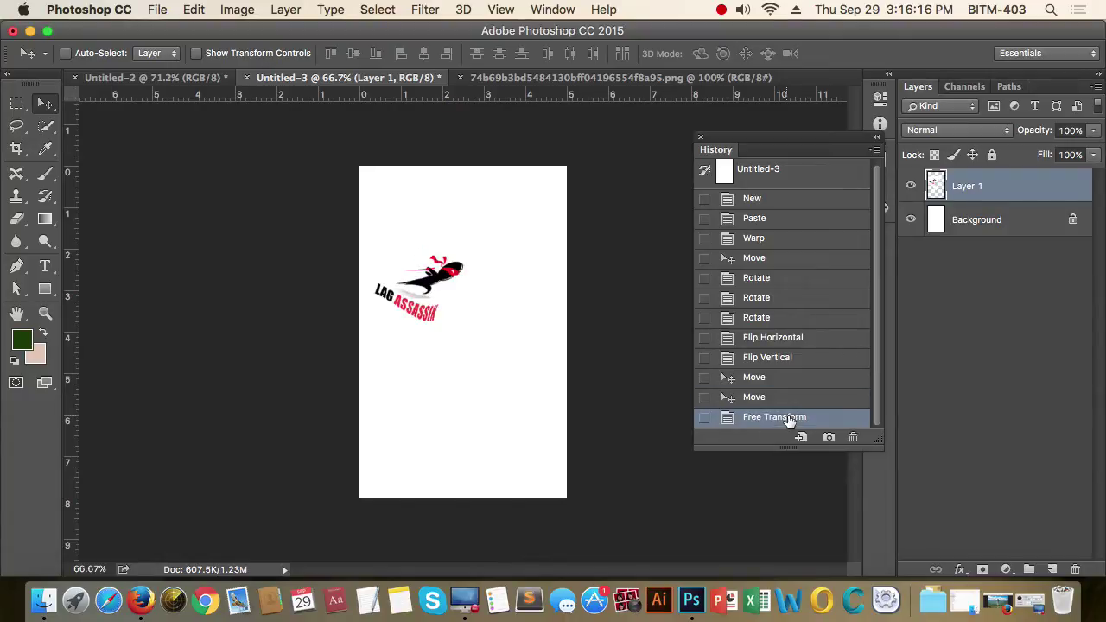
Step the document back through the history states Flip Vertical, Flip Horizontal and the earlier Rotate states
click(795, 357)
click(790, 338)
click(785, 298)
click(784, 277)
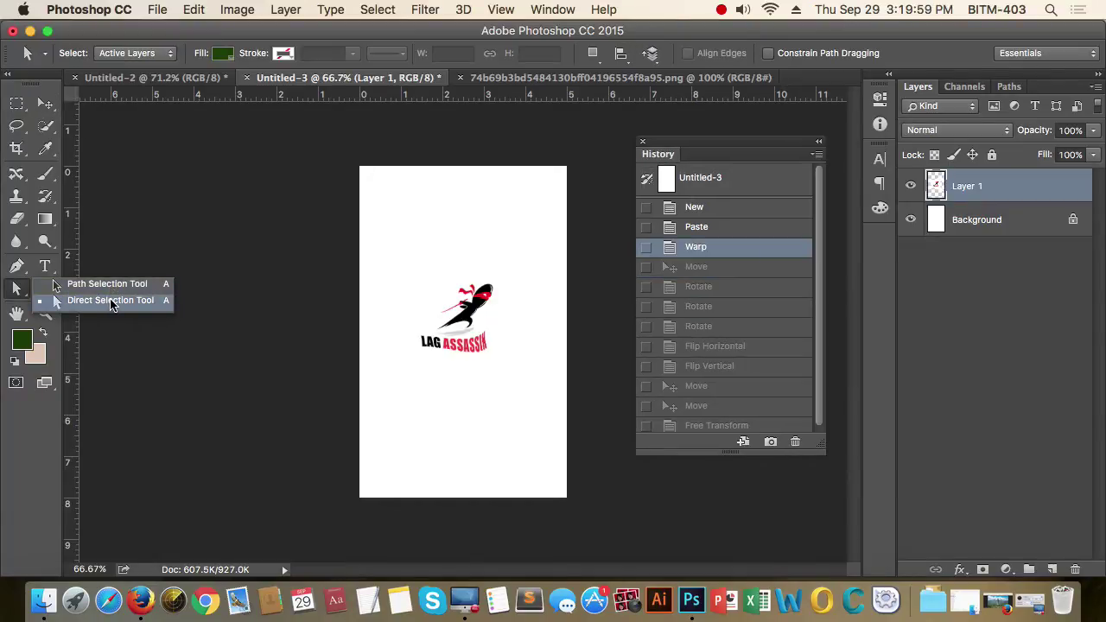
Alternate between the Path Selection Tool and the Direct Selection Tool to compare the two grouped tools
click(115, 288)
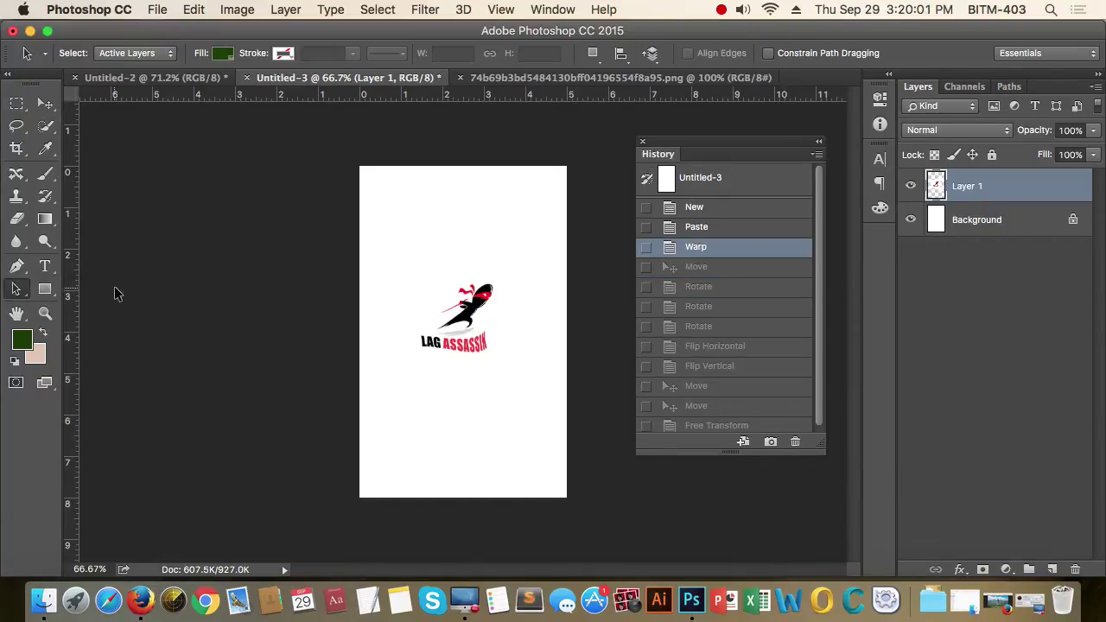
click(16, 288)
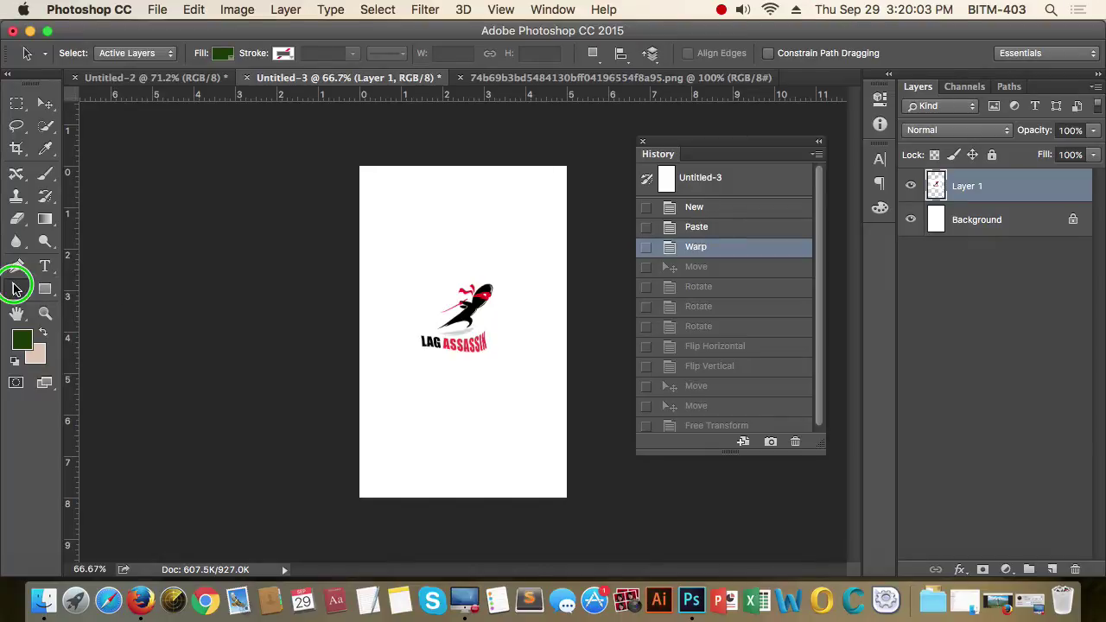
click(123, 300)
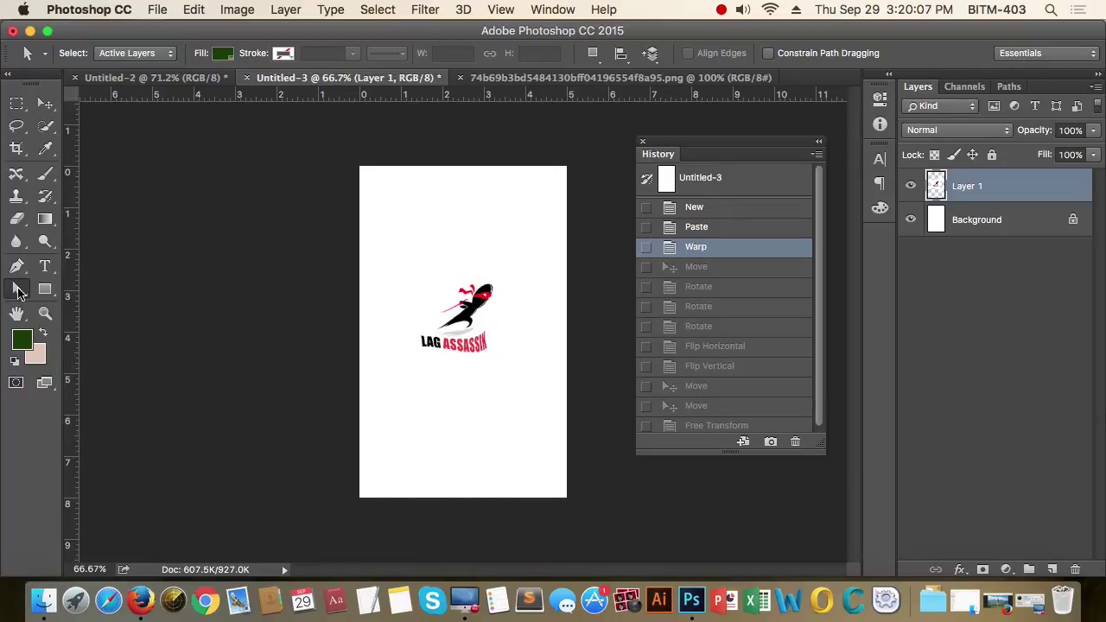
click(19, 291)
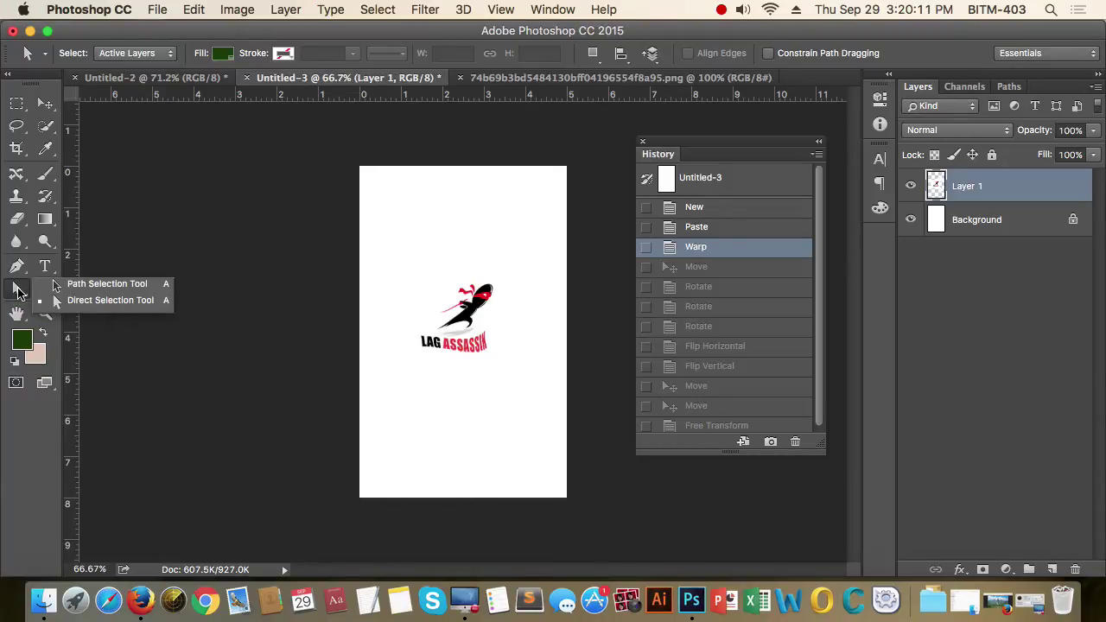
click(113, 285)
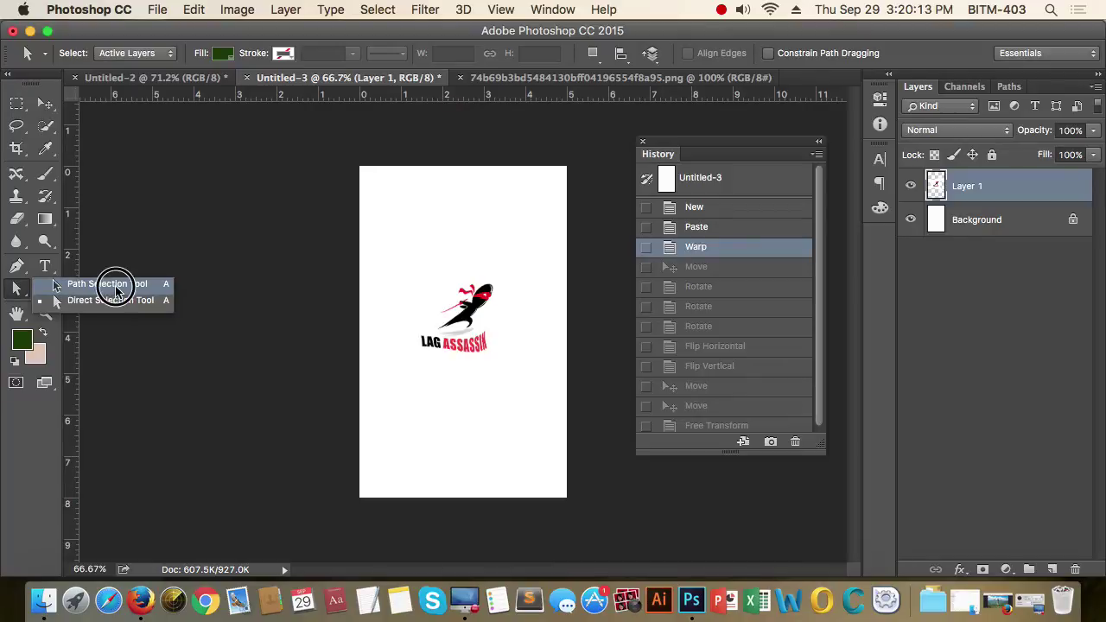
click(19, 292)
click(110, 301)
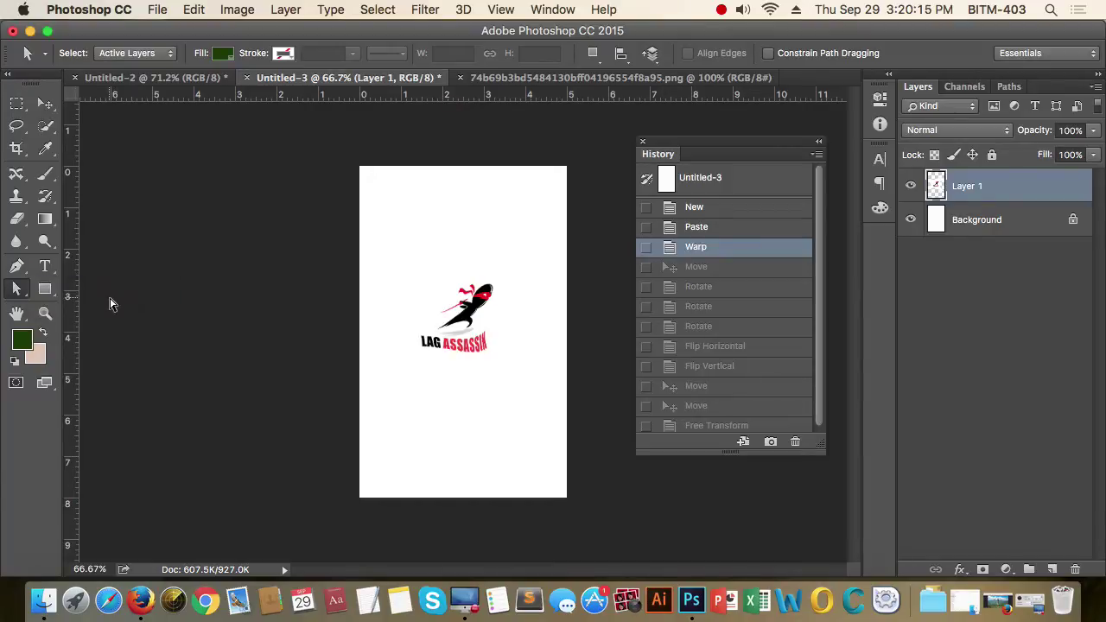
click(19, 291)
click(93, 290)
click(19, 291)
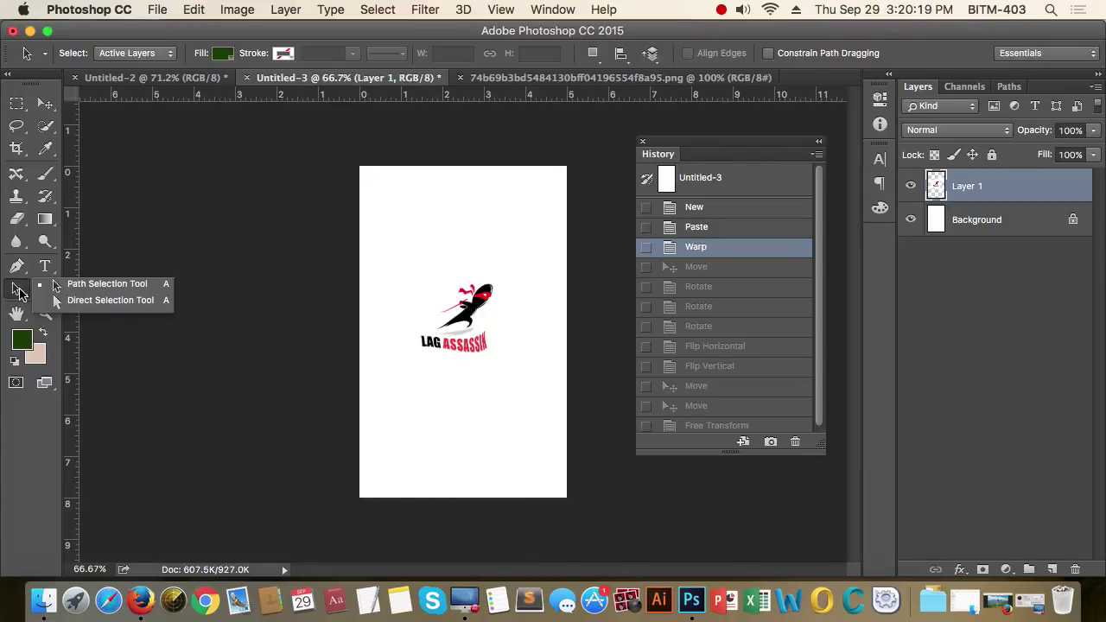
click(127, 299)
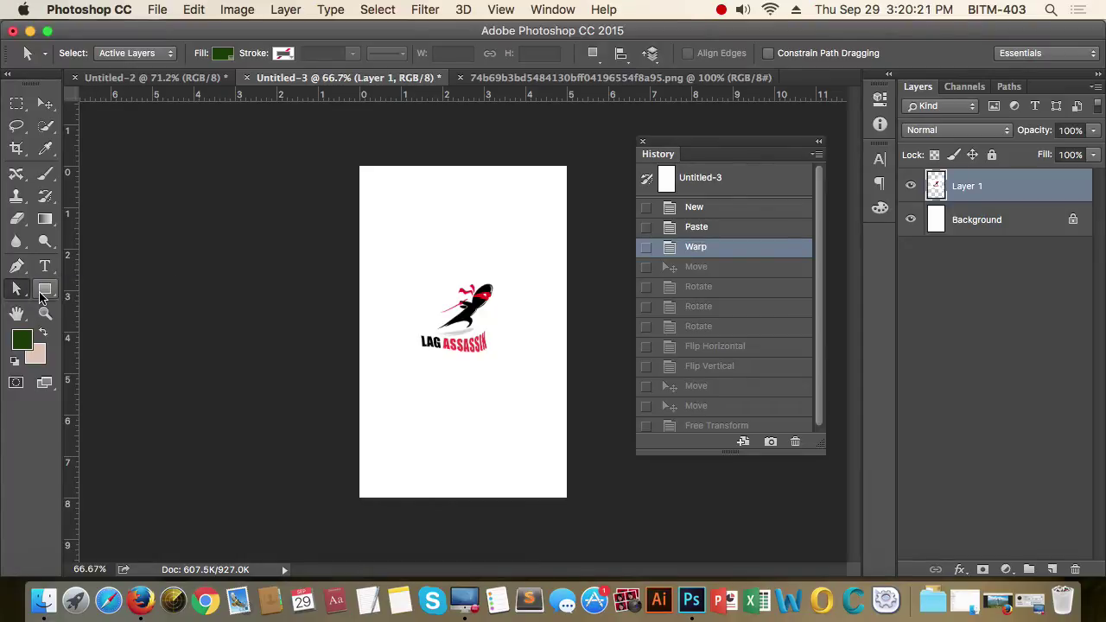
click(18, 290)
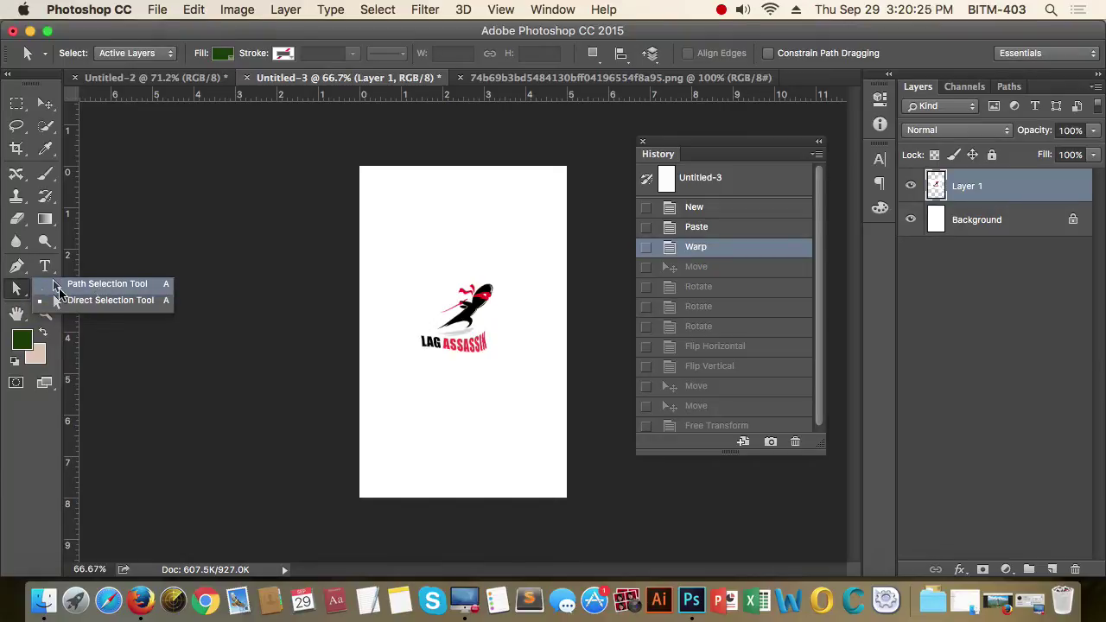
click(15, 298)
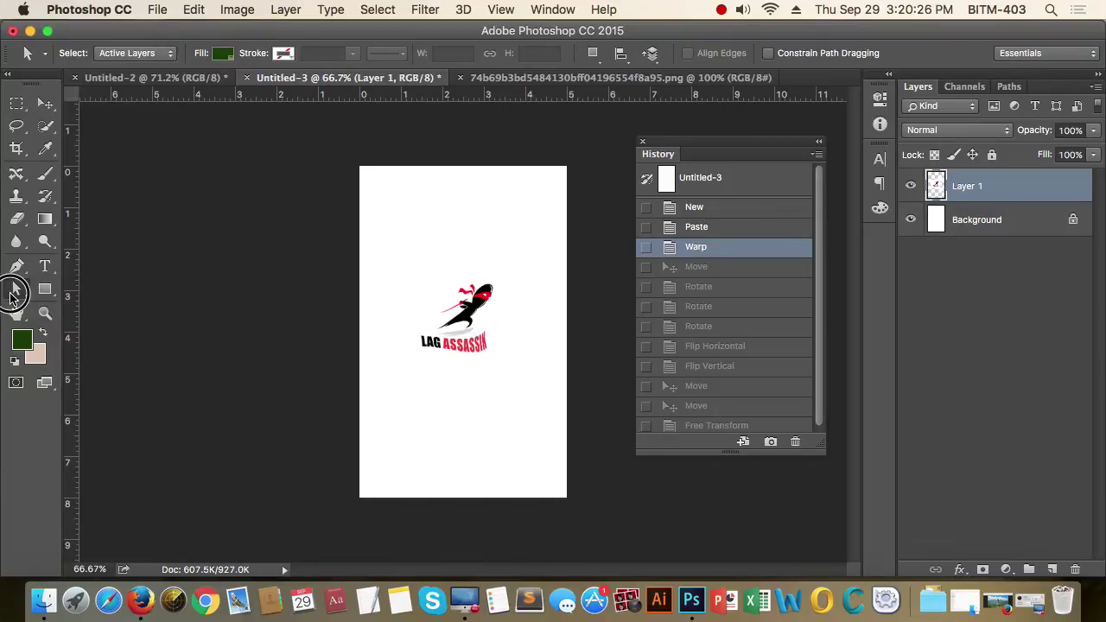
Close the History panel and activate the Rectangular Marquee Tool from the group of marquee tools
click(643, 142)
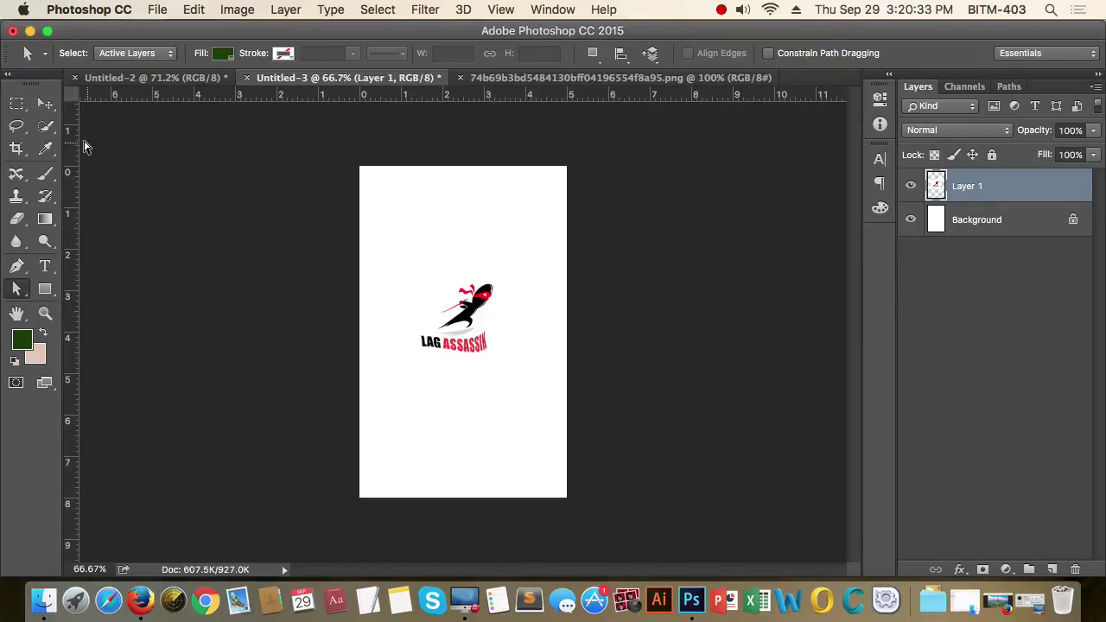
click(16, 105)
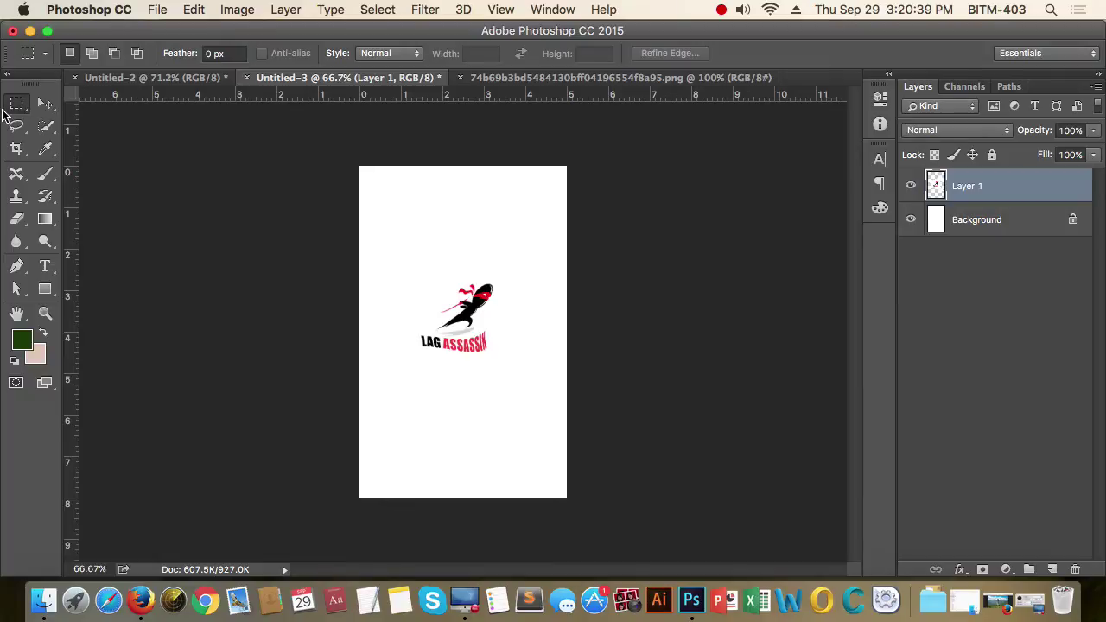
click(17, 105)
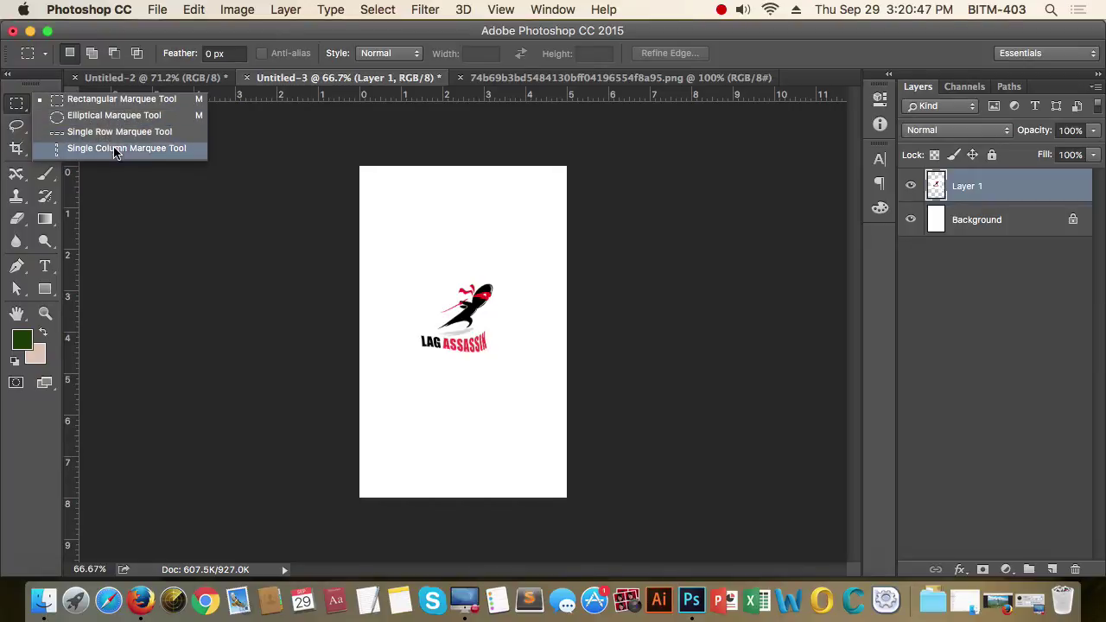
click(103, 103)
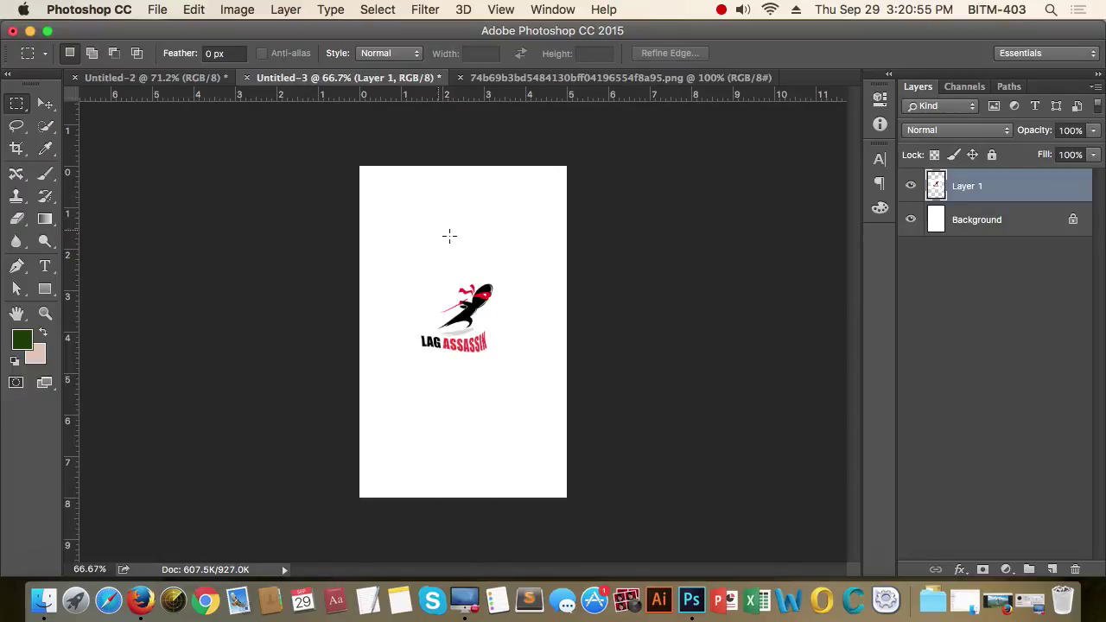
Draw a large rectangular marquee selection over the blank area above the logo, including the ninja's head
drag(489, 317, 521, 295)
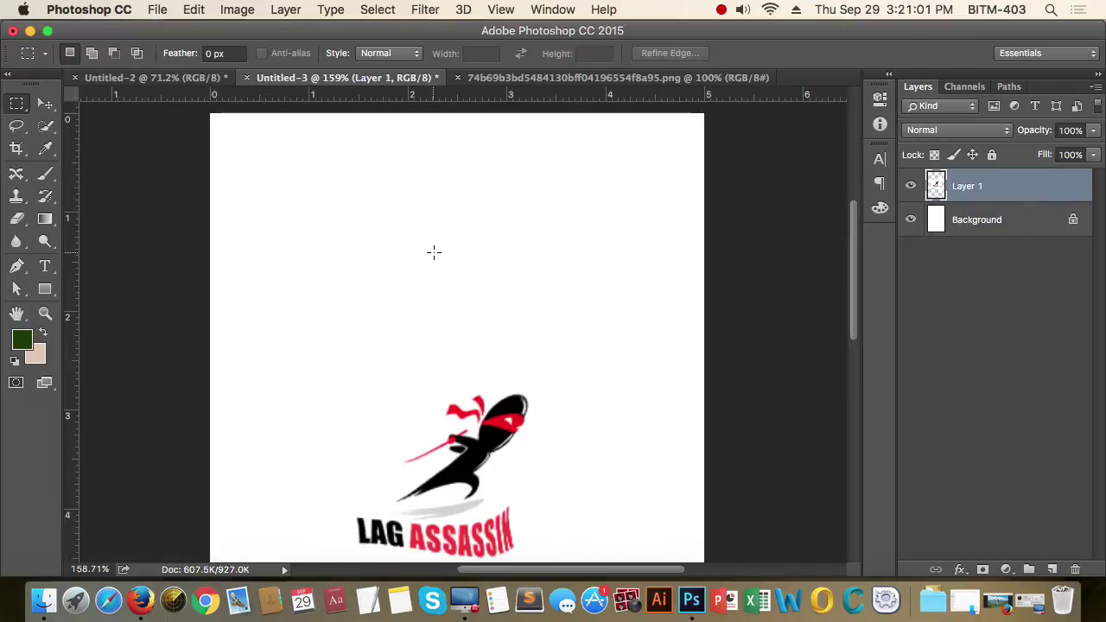
mouse_move(355, 190)
mouse_down()
mouse_move(395, 234)
mouse_move(504, 299)
mouse_move(547, 345)
mouse_move(492, 302)
mouse_move(370, 291)
mouse_move(459, 291)
mouse_move(540, 316)
mouse_move(534, 263)
mouse_move(383, 250)
mouse_move(388, 242)
mouse_move(472, 311)
mouse_move(444, 271)
mouse_move(457, 296)
mouse_move(547, 331)
mouse_move(385, 267)
mouse_move(391, 218)
mouse_move(365, 179)
mouse_move(336, 208)
mouse_move(303, 185)
mouse_move(504, 286)
mouse_move(460, 292)
mouse_move(545, 355)
mouse_move(308, 193)
mouse_move(452, 333)
mouse_move(487, 388)
mouse_move(504, 403)
mouse_move(476, 375)
mouse_move(546, 396)
mouse_move(447, 326)
mouse_move(550, 430)
mouse_up()
key(space)
key(alt)
key(shift)
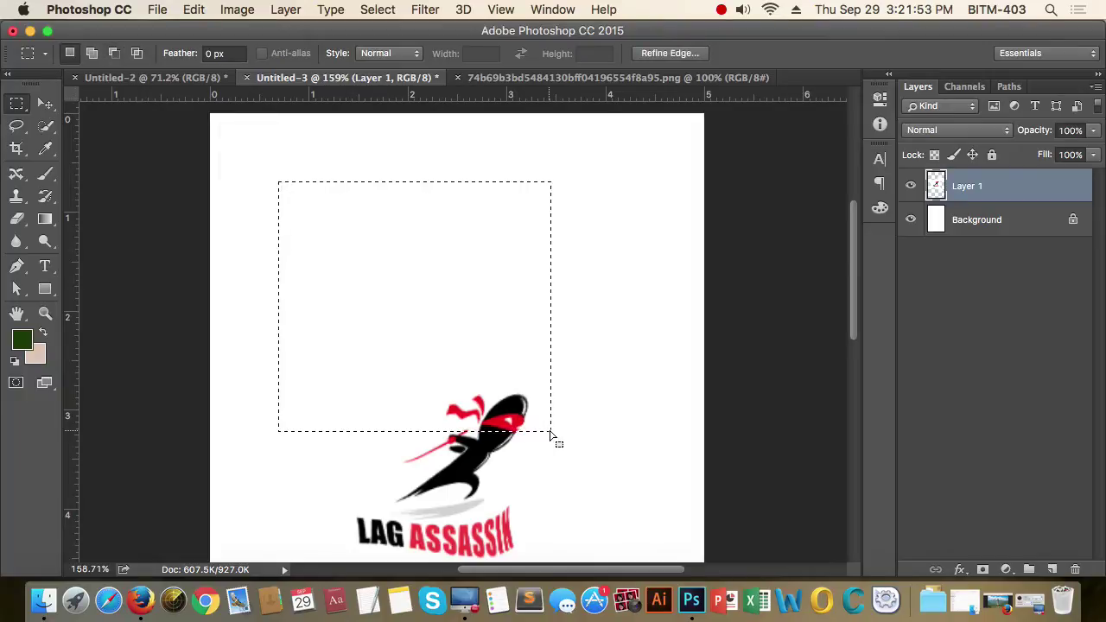
Reposition the selection outline over the ninja's head and arm, and check Layer 1 by hiding and showing it
drag(474, 328, 493, 362)
scroll(498, 358, down, 2)
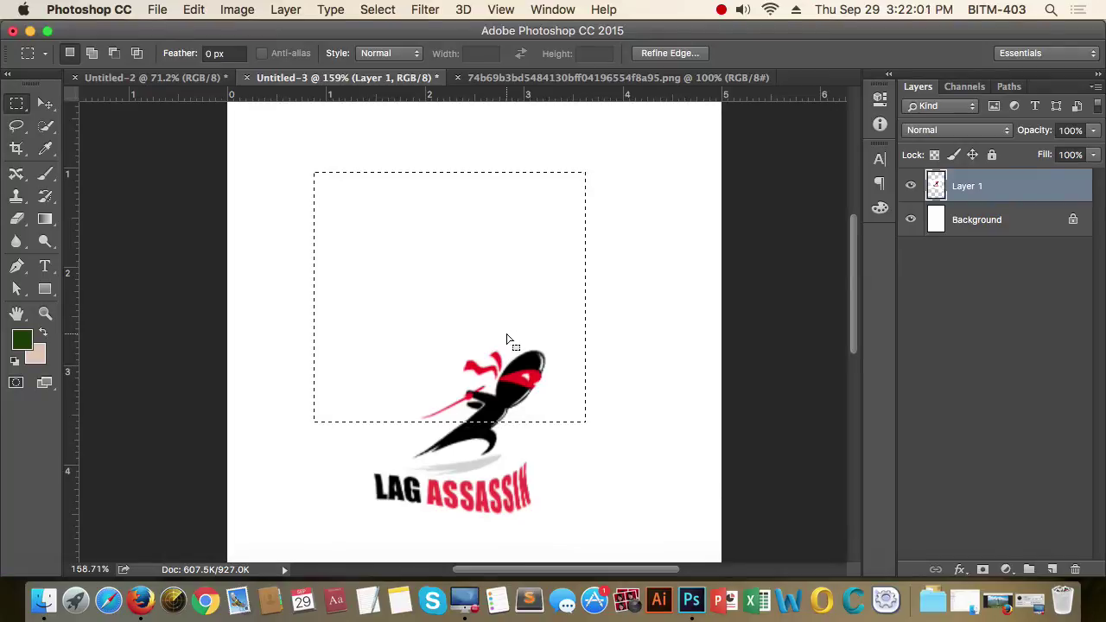
drag(507, 339, 553, 320)
click(911, 186)
click(911, 186)
Paste the copied logo piece into the original logo PNG document, shift it there with the Move tool and return to Untitled-3
click(533, 78)
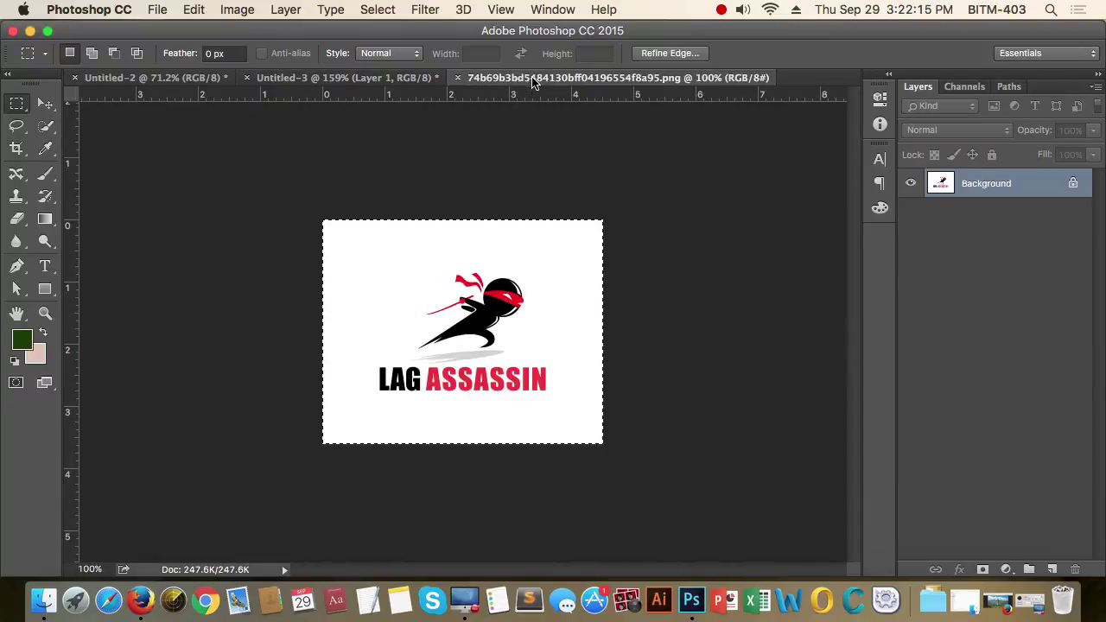
key(super+v)
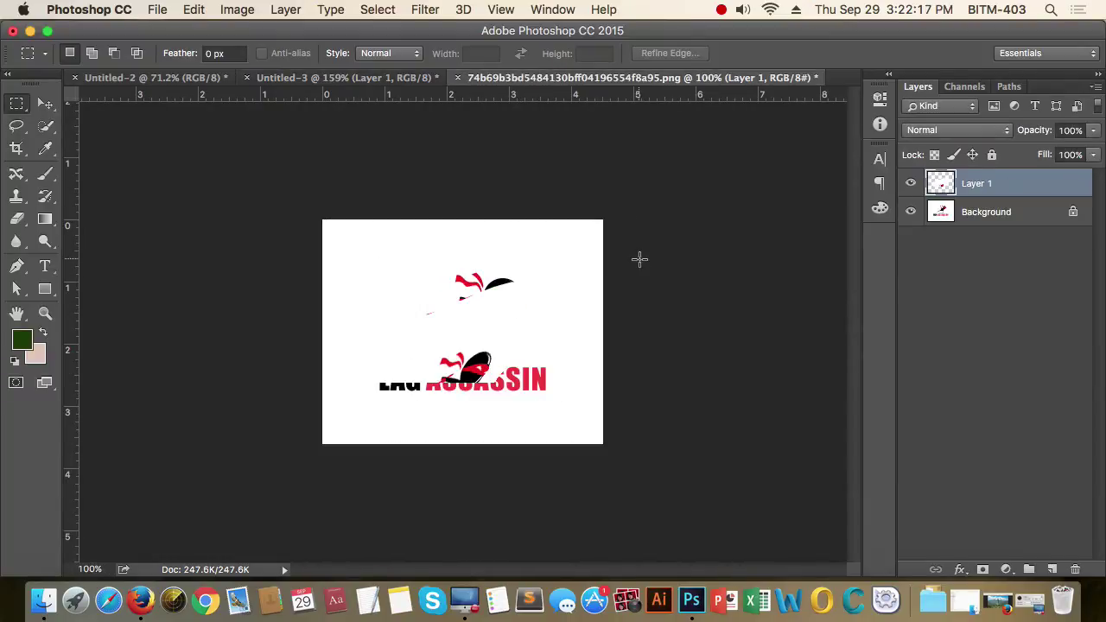
key(v)
drag(512, 302, 508, 325)
click(363, 80)
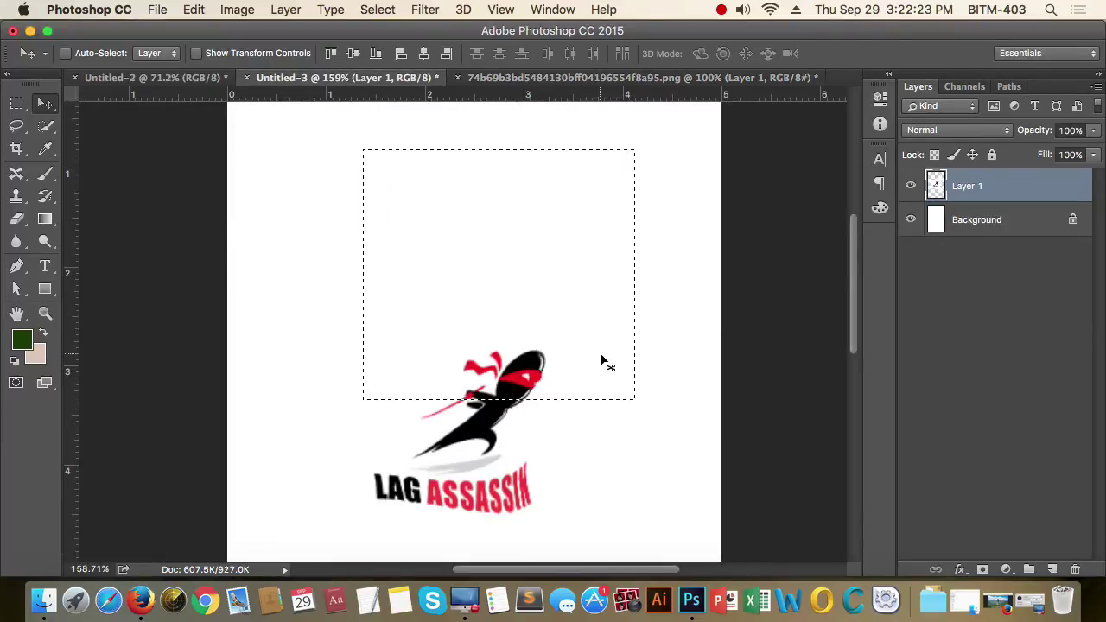
Delete the selected upper part of the ninja from Layer 1 and check the layer by hiding and showing it
key(m)
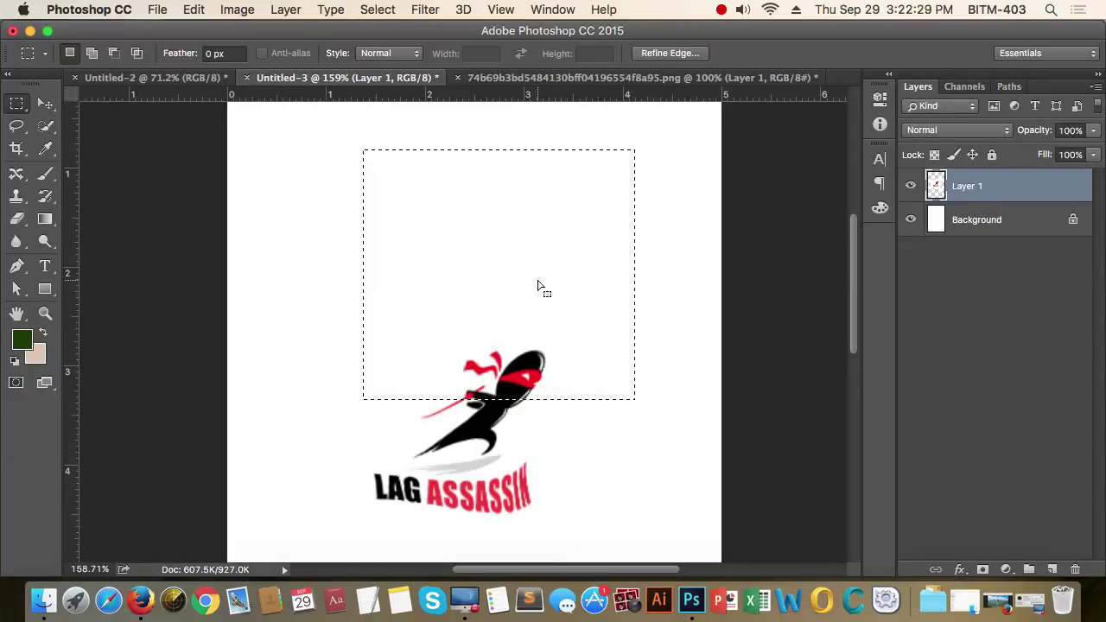
key(Delete)
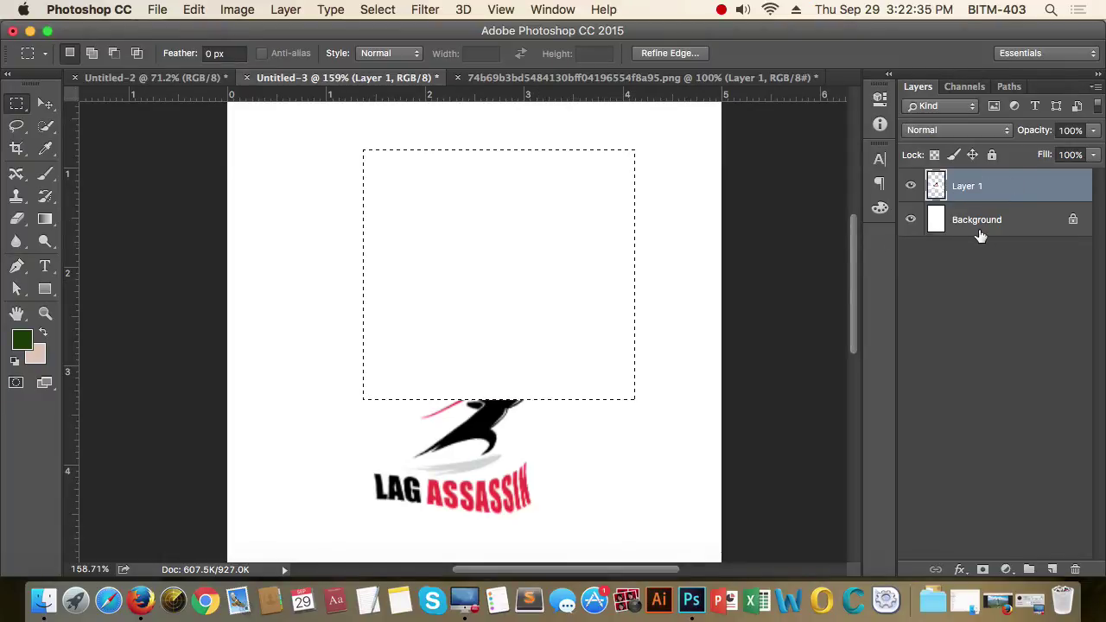
click(911, 186)
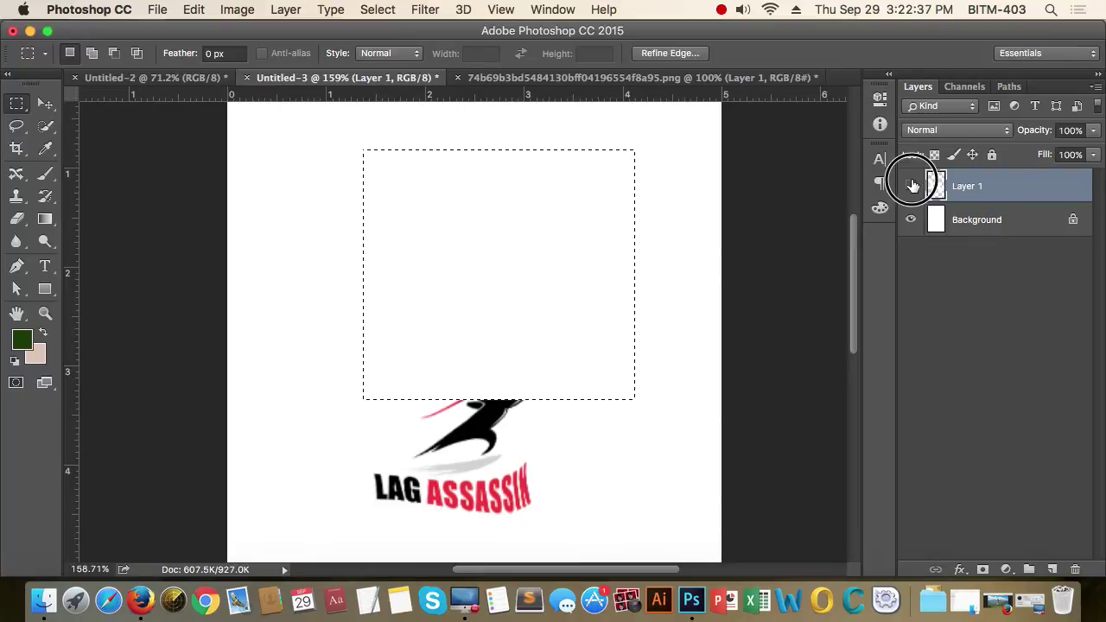
click(911, 186)
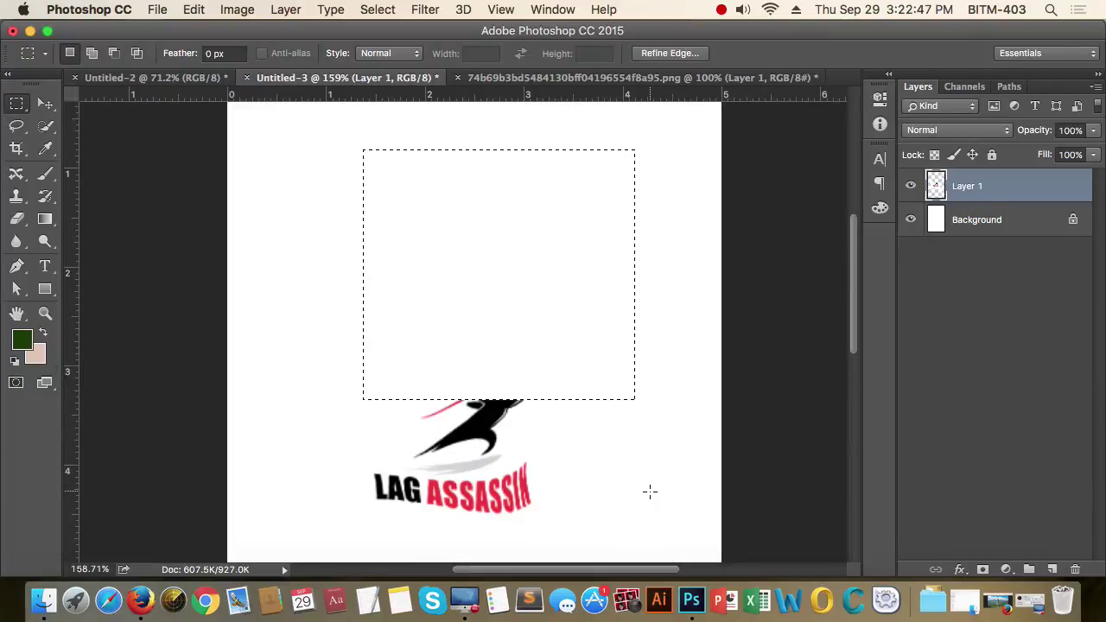
key(alt)
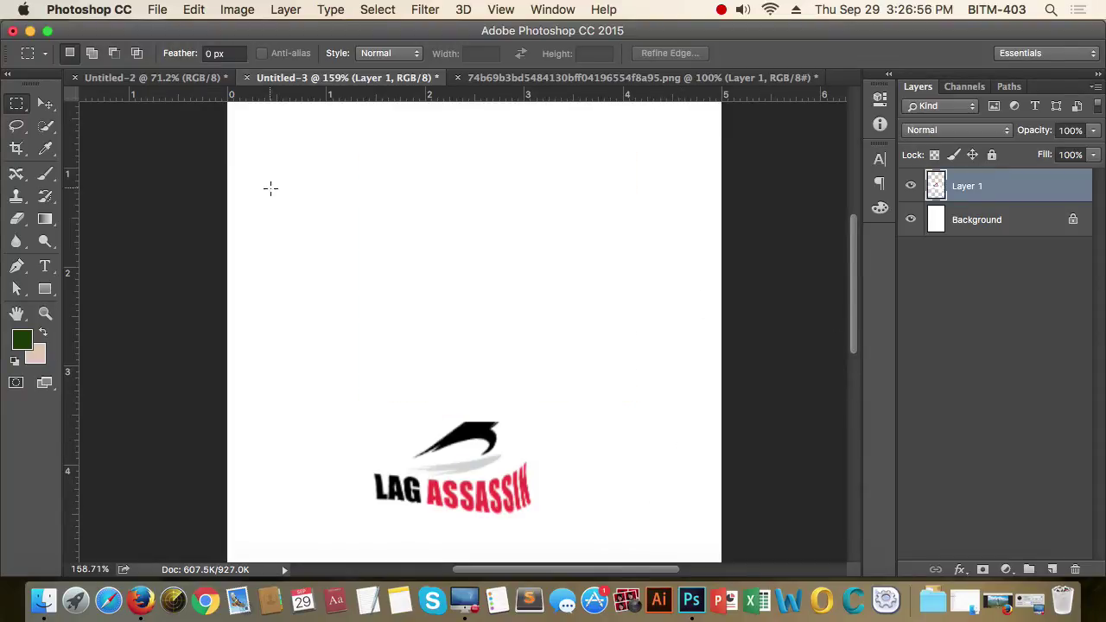
Draw a small circular selection over the ninja's remaining legs with the Elliptical Marquee Tool
click(17, 107)
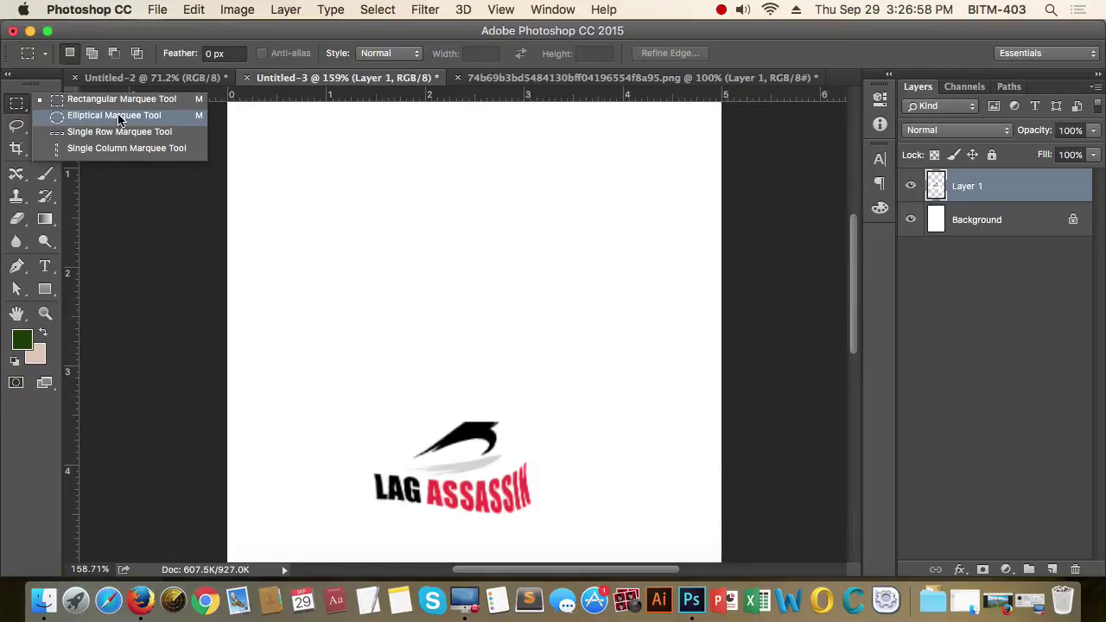
click(118, 117)
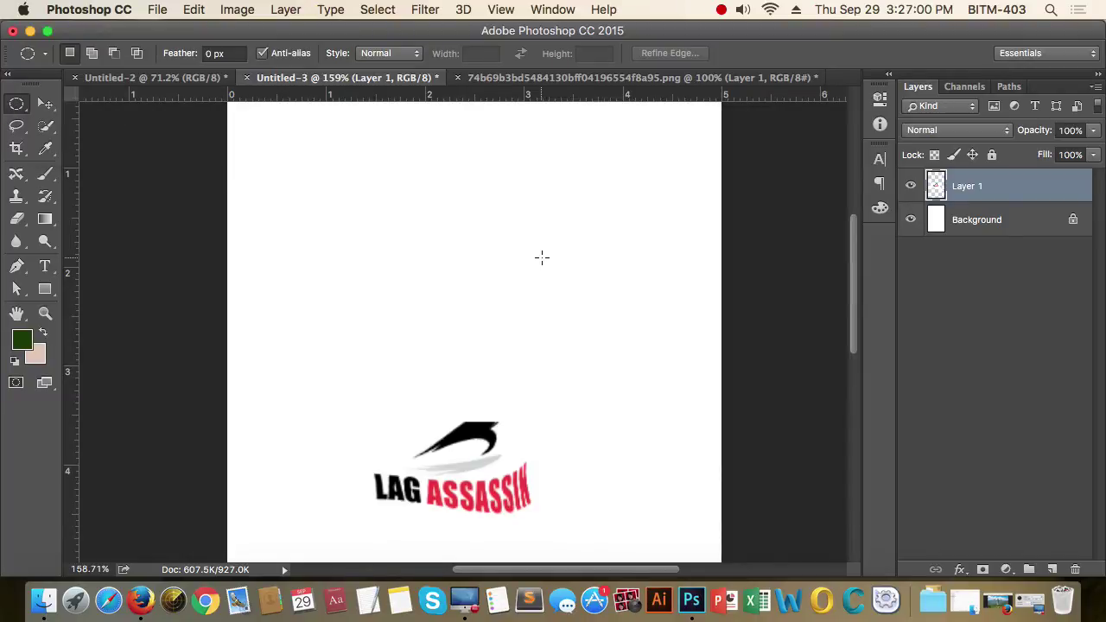
drag(425, 235, 537, 465)
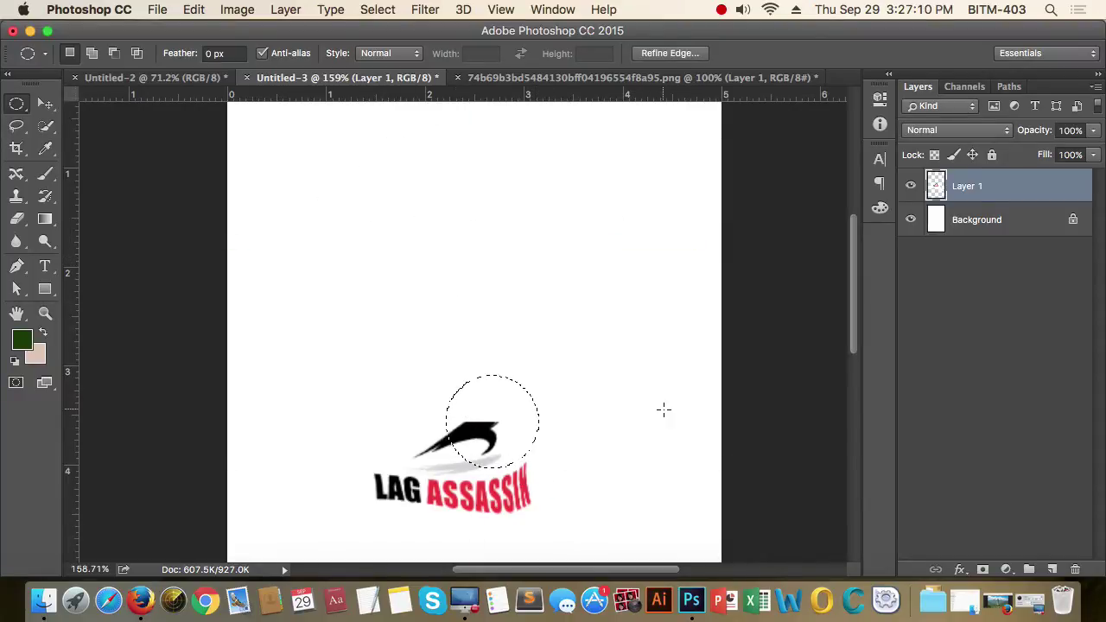
Select a large ellipse above the logo text, fill it with the green foreground and refill it with the beige background color, ending deselected
drag(356, 218, 600, 476)
key(alt+BackSpace)
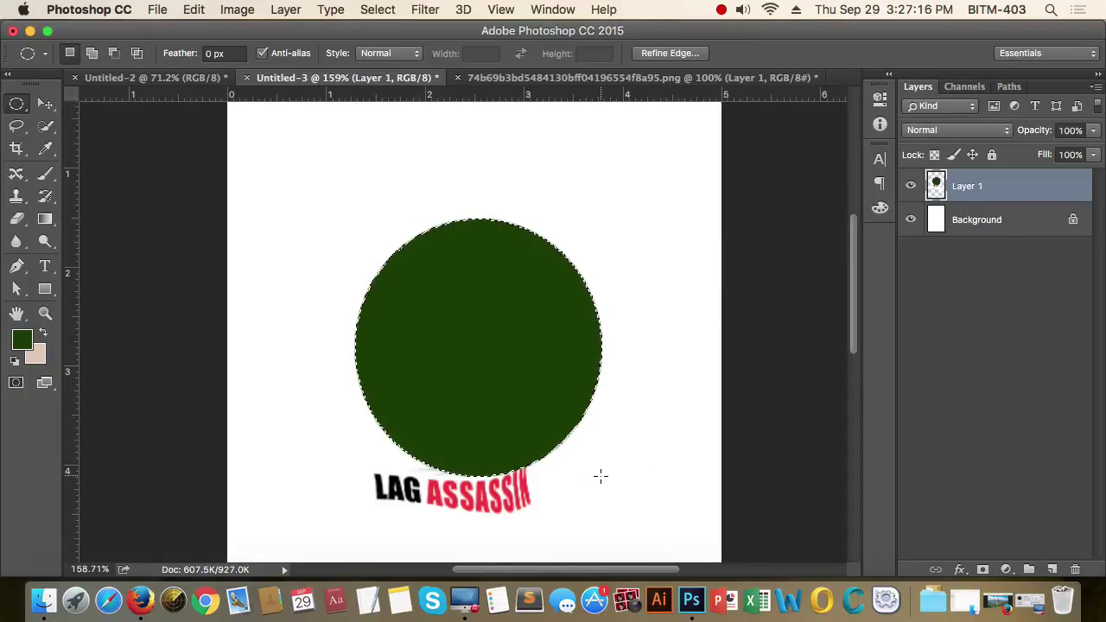
key(super+BackSpace)
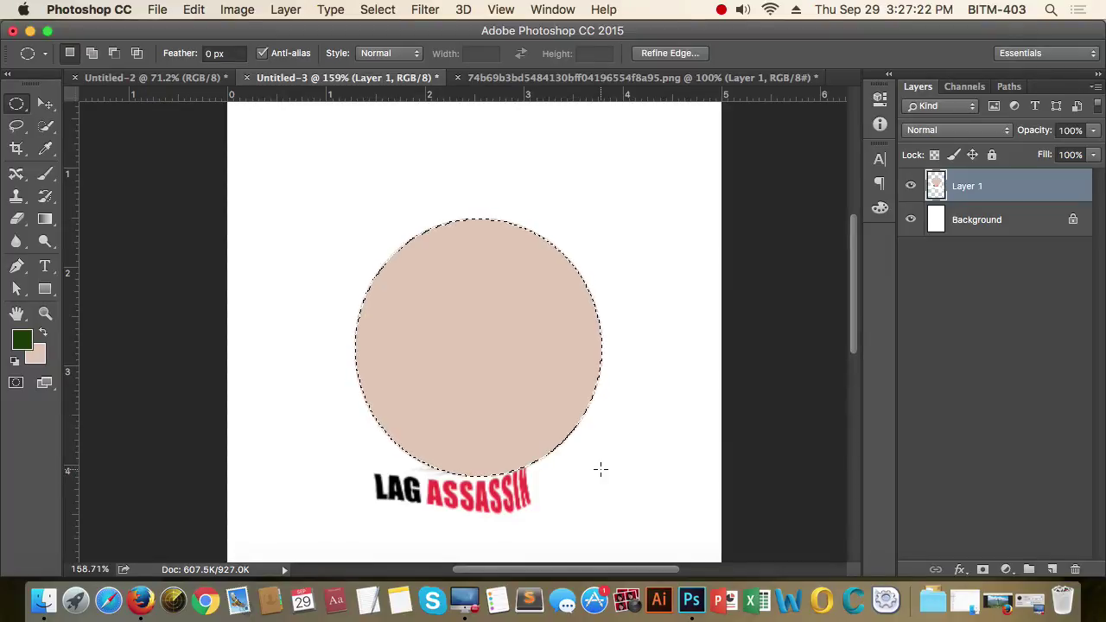
click(620, 425)
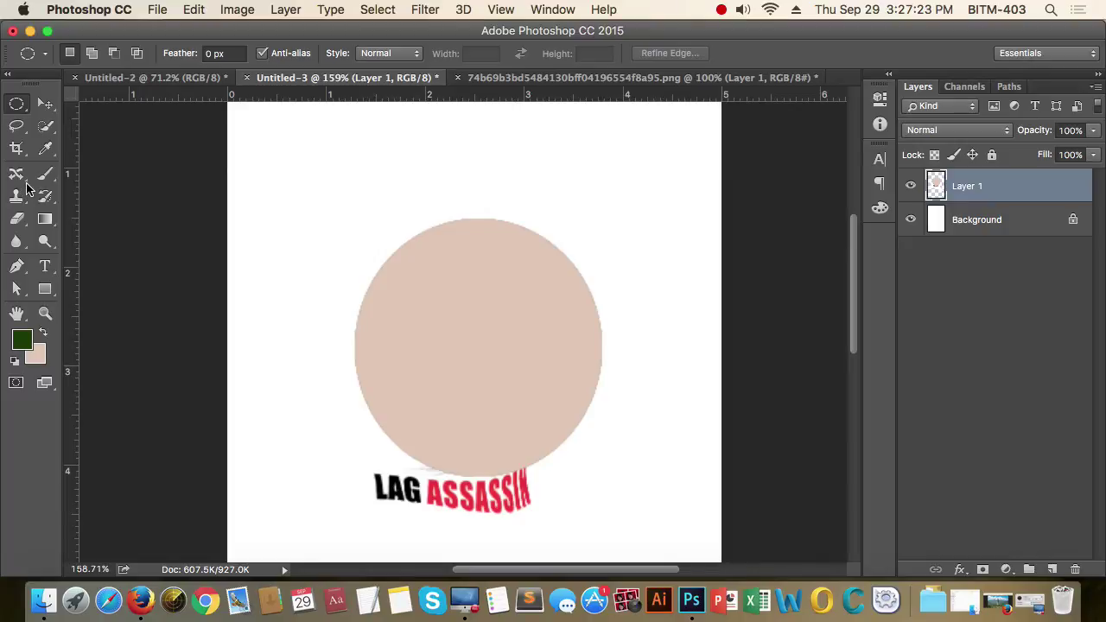
Practise freehand Lasso Tool selections around the beige ellipse, ending with one over its left edge and the word LAG
click(17, 128)
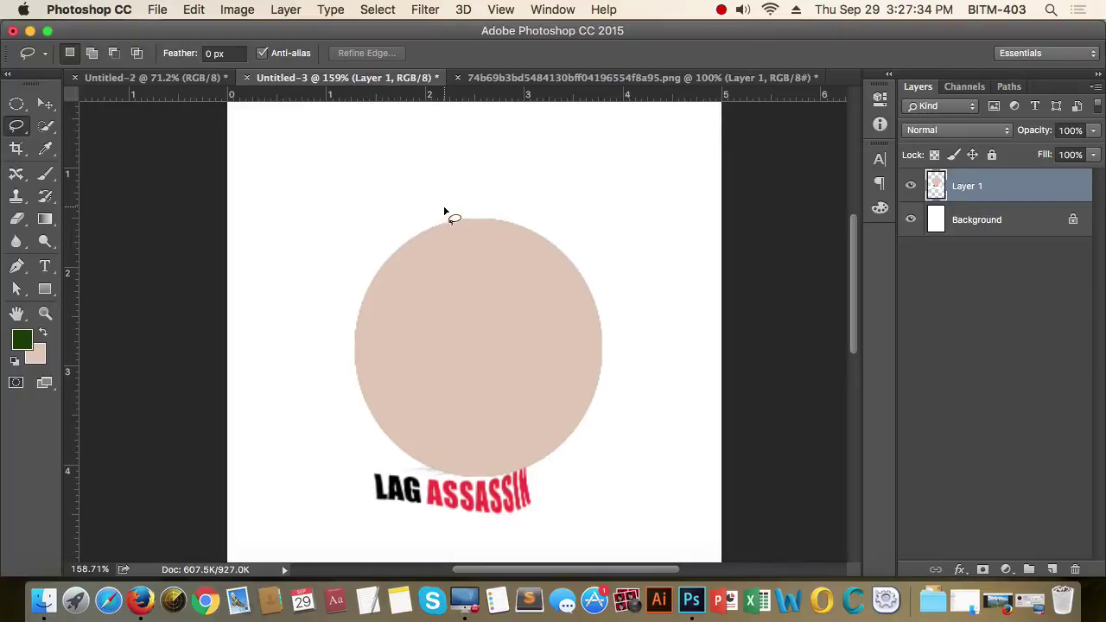
mouse_move(408, 173)
mouse_down()
mouse_move(461, 158)
mouse_move(566, 184)
mouse_move(590, 295)
mouse_move(494, 332)
mouse_move(385, 207)
mouse_move(396, 166)
mouse_up()
mouse_move(569, 248)
mouse_down()
mouse_move(696, 273)
mouse_move(666, 331)
mouse_up()
mouse_move(303, 215)
mouse_down()
mouse_move(371, 317)
mouse_move(294, 179)
mouse_up()
mouse_move(605, 215)
mouse_down()
mouse_move(649, 354)
mouse_move(532, 377)
mouse_up()
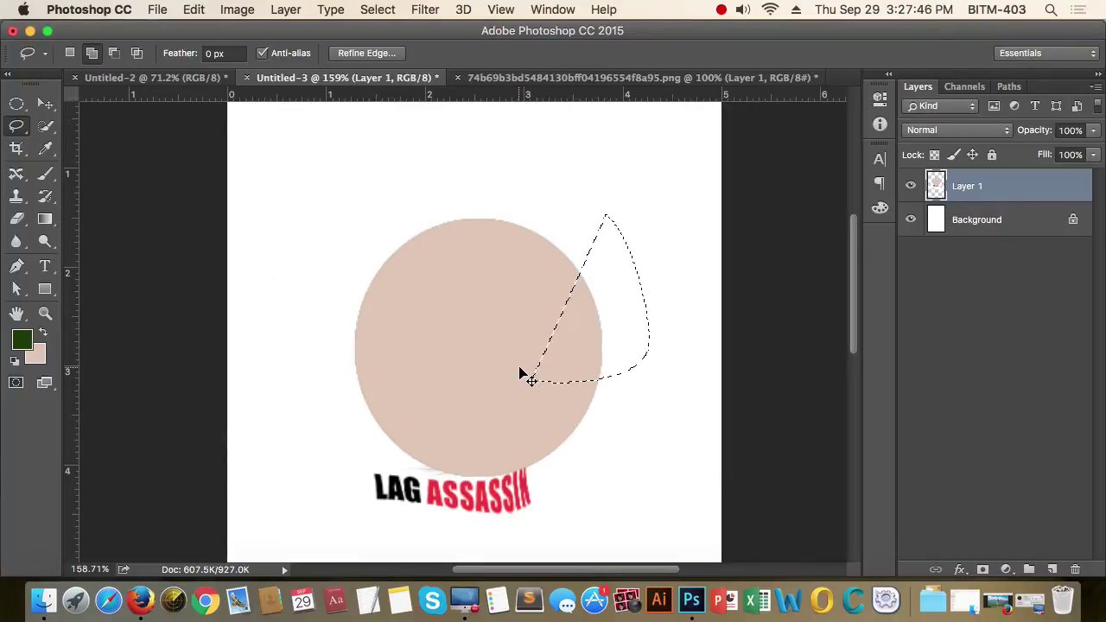
click(493, 235)
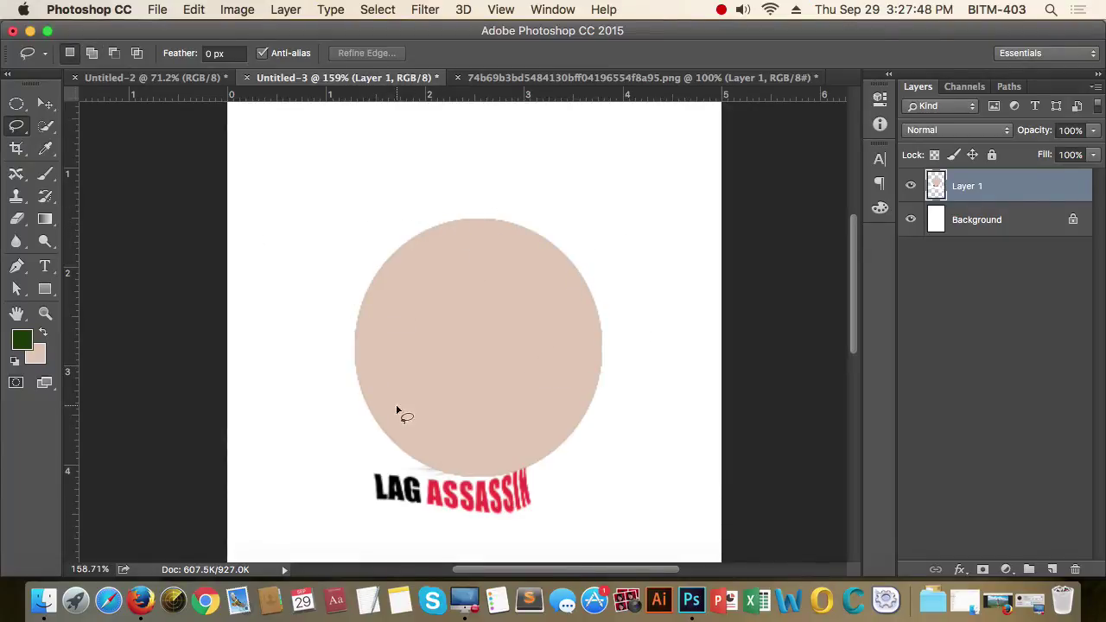
mouse_move(339, 257)
mouse_down()
mouse_move(440, 469)
mouse_move(321, 452)
mouse_move(347, 246)
mouse_up()
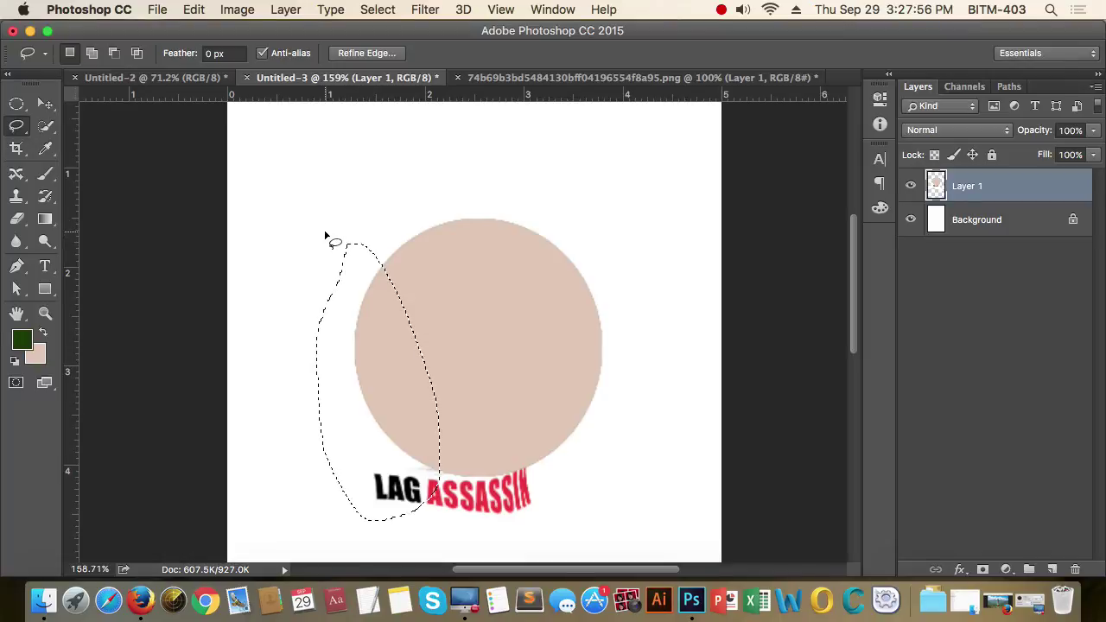
Deselect the lasso area around the beige ellipse and open the recent image Cute-Baby-Boy-Pictures-HD-Wide.jpg
click(320, 235)
mouse_move(357, 216)
mouse_down()
mouse_move(496, 154)
mouse_move(628, 228)
mouse_move(559, 202)
mouse_move(474, 200)
mouse_move(348, 282)
mouse_move(236, 156)
mouse_move(362, 179)
mouse_up()
click(415, 328)
click(533, 78)
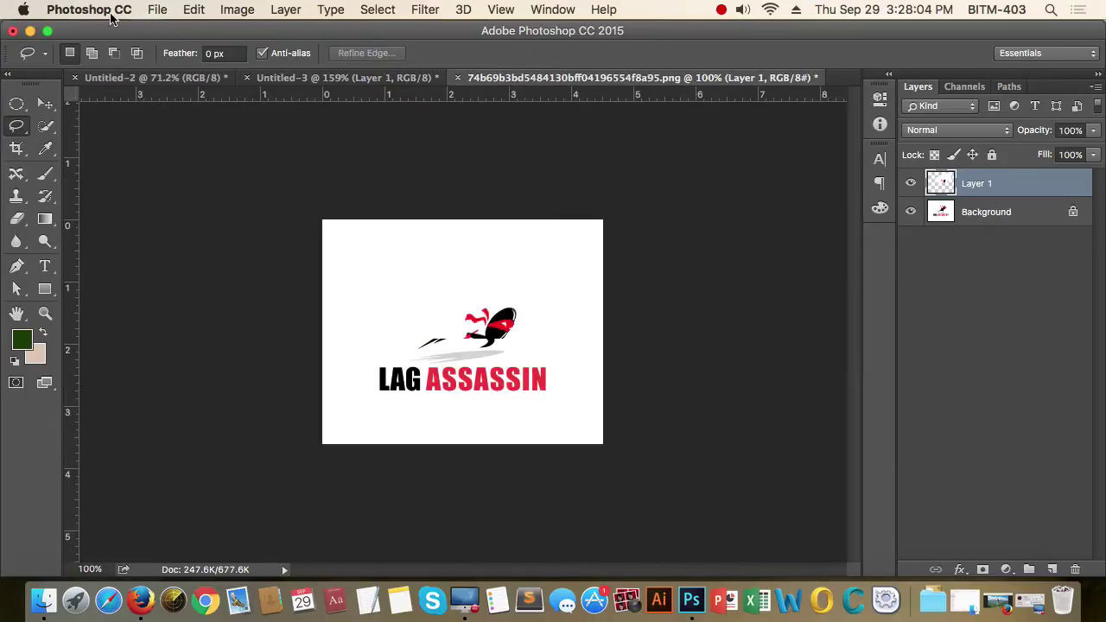
click(157, 9)
mouse_move(268, 97)
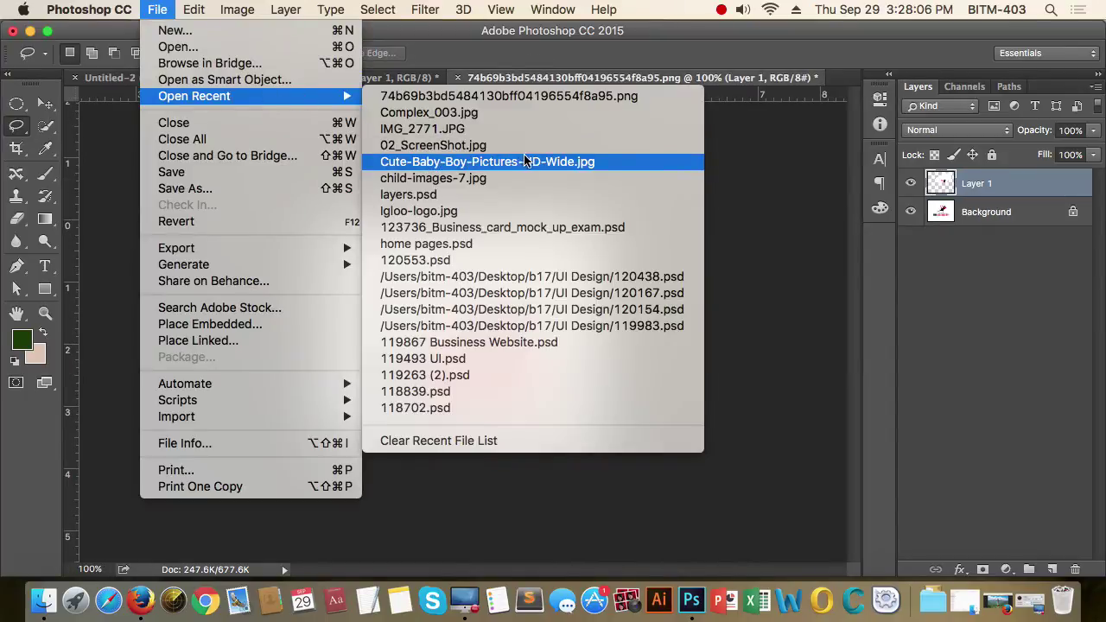
click(567, 161)
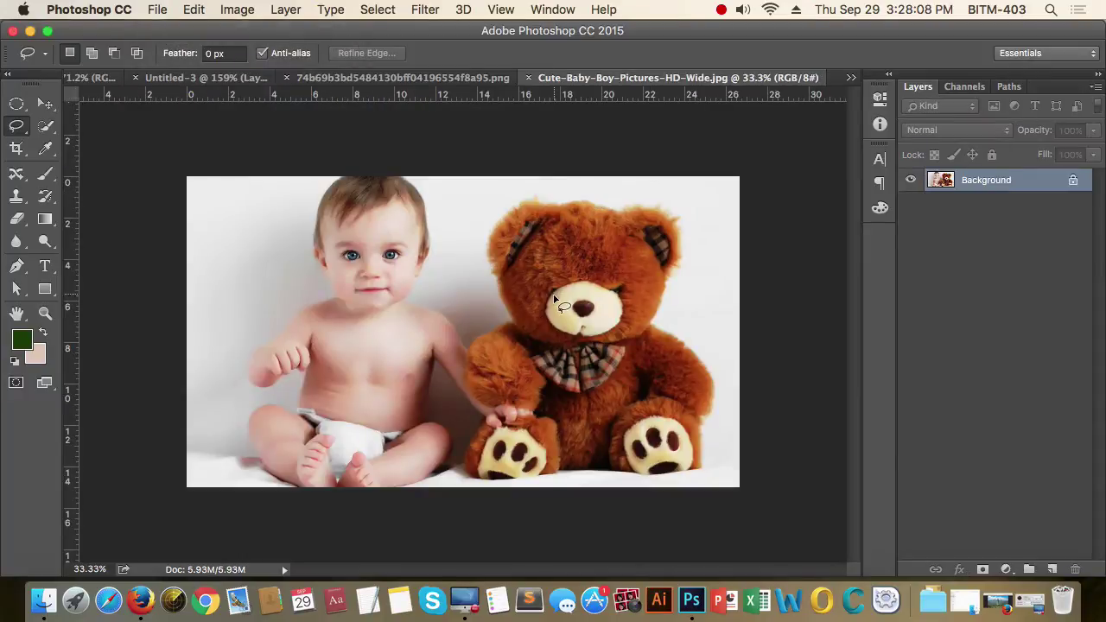
Outline the baby's eye nearest the image's left edge with a closed freehand Lasso Tool selection, redoing the outline once
drag(326, 249, 540, 378)
scroll(540, 378, right, 5)
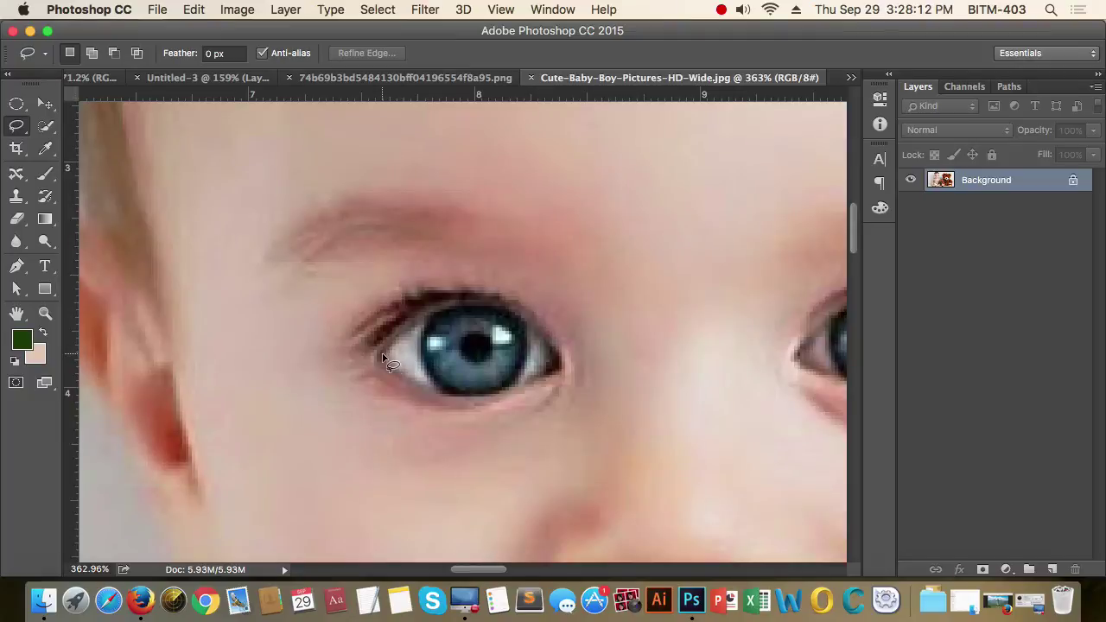
mouse_move(382, 356)
mouse_down()
mouse_move(403, 331)
mouse_move(457, 306)
mouse_move(510, 311)
mouse_move(547, 348)
mouse_move(549, 370)
mouse_move(485, 401)
mouse_move(428, 391)
mouse_move(388, 365)
mouse_up()
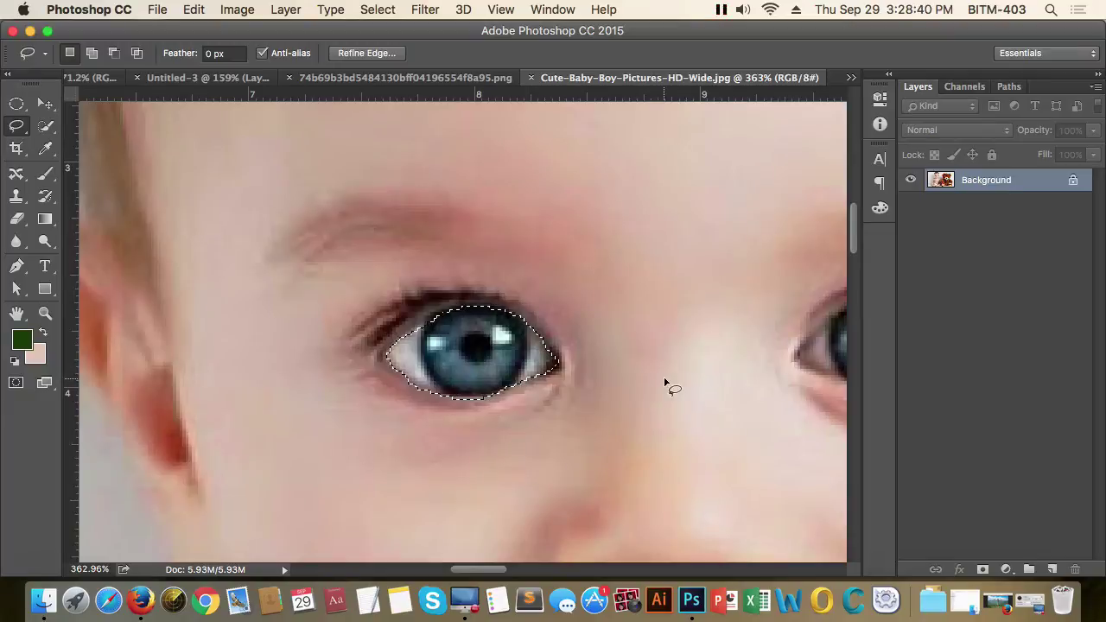
key(super+d)
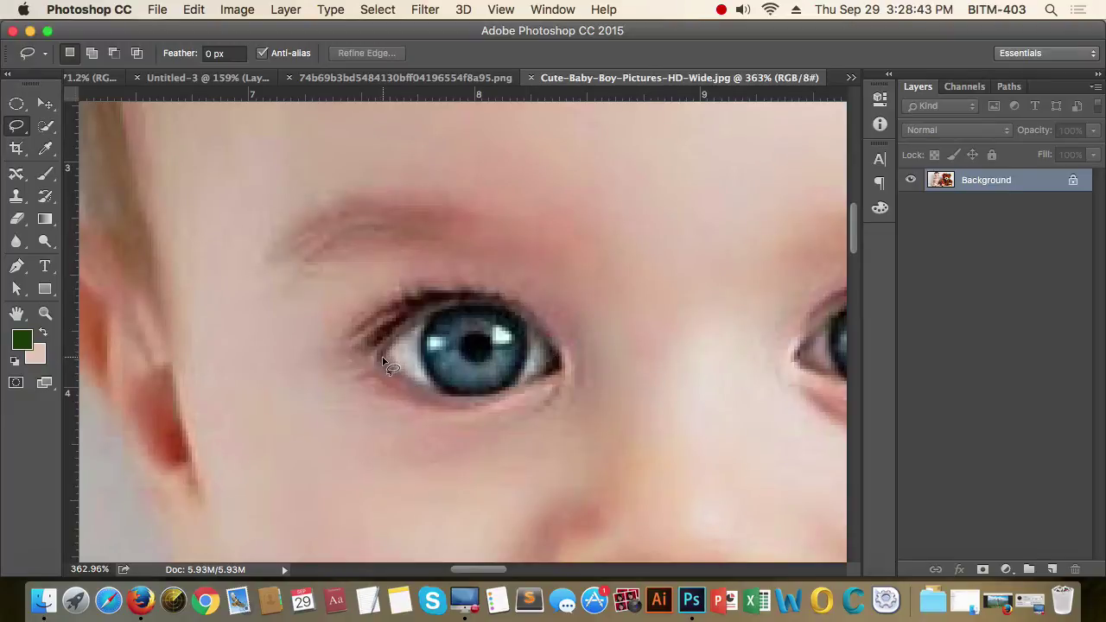
mouse_move(381, 356)
mouse_down()
mouse_move(457, 307)
mouse_move(501, 302)
mouse_move(562, 358)
mouse_move(546, 380)
mouse_move(468, 402)
mouse_move(382, 361)
mouse_up()
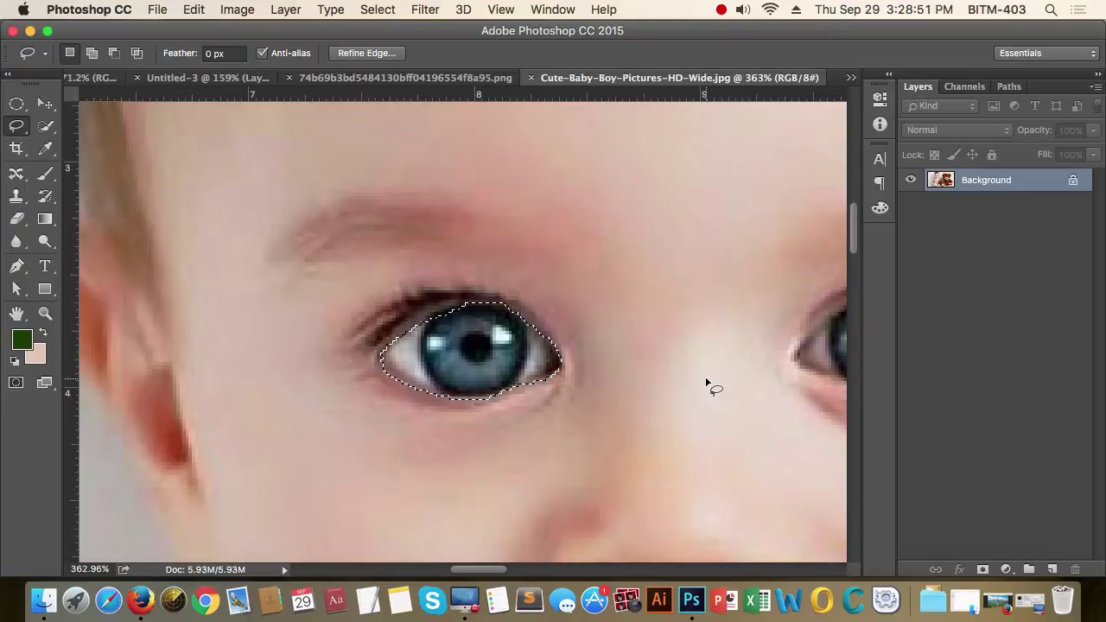
scroll(494, 345, down, 5)
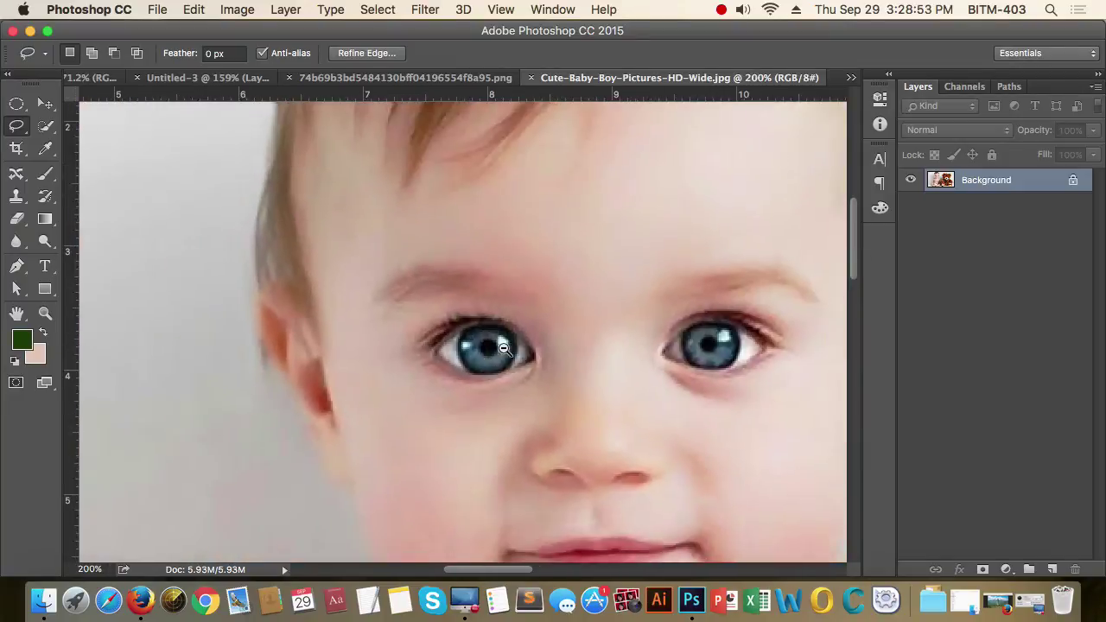
scroll(599, 365, up, 3)
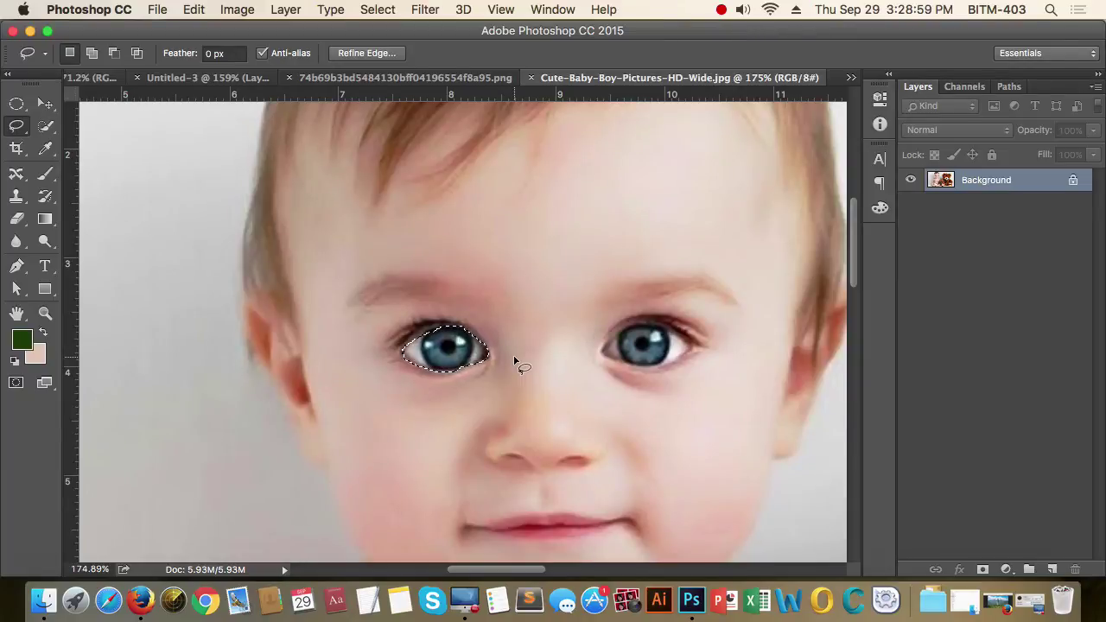
Choose the Lasso Tool again and clear the selection around the baby's eye
click(19, 130)
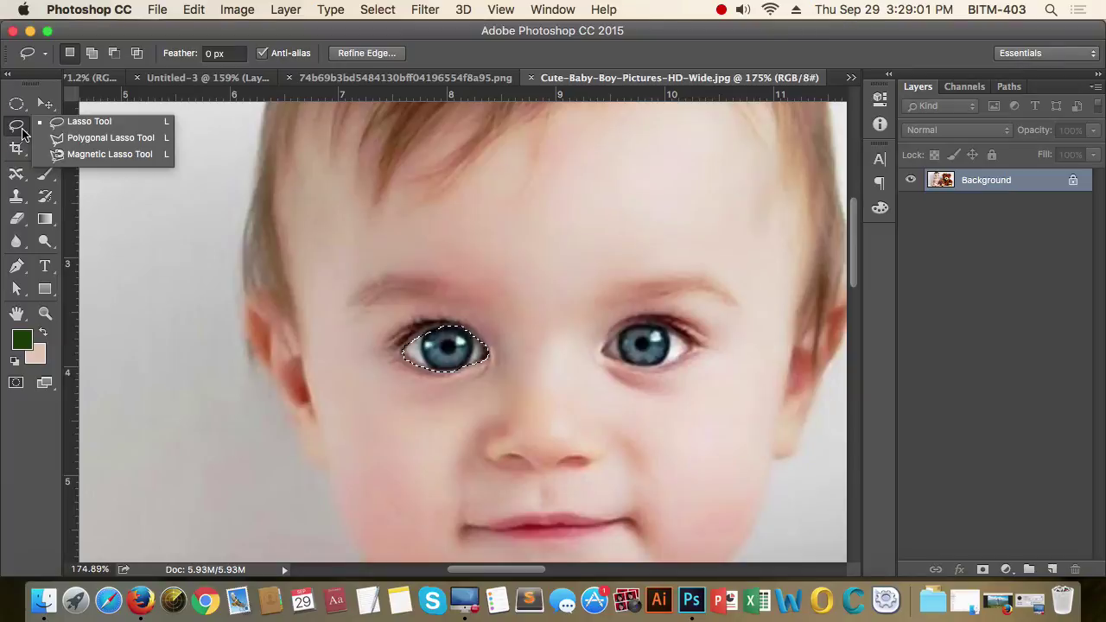
click(120, 125)
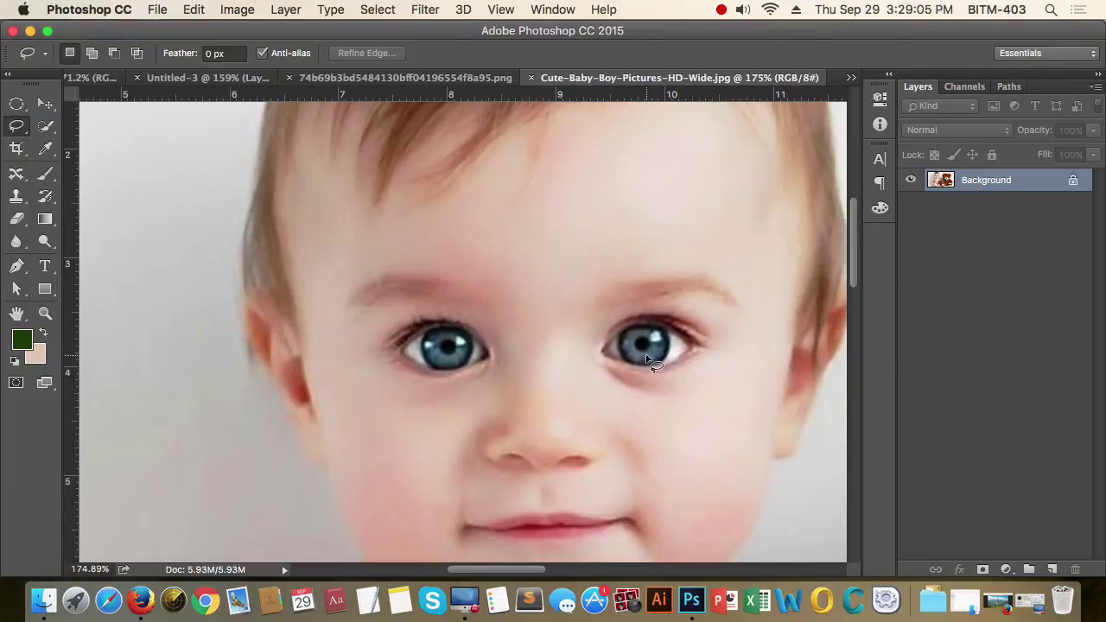
drag(579, 387, 543, 313)
scroll(584, 276, down, 5)
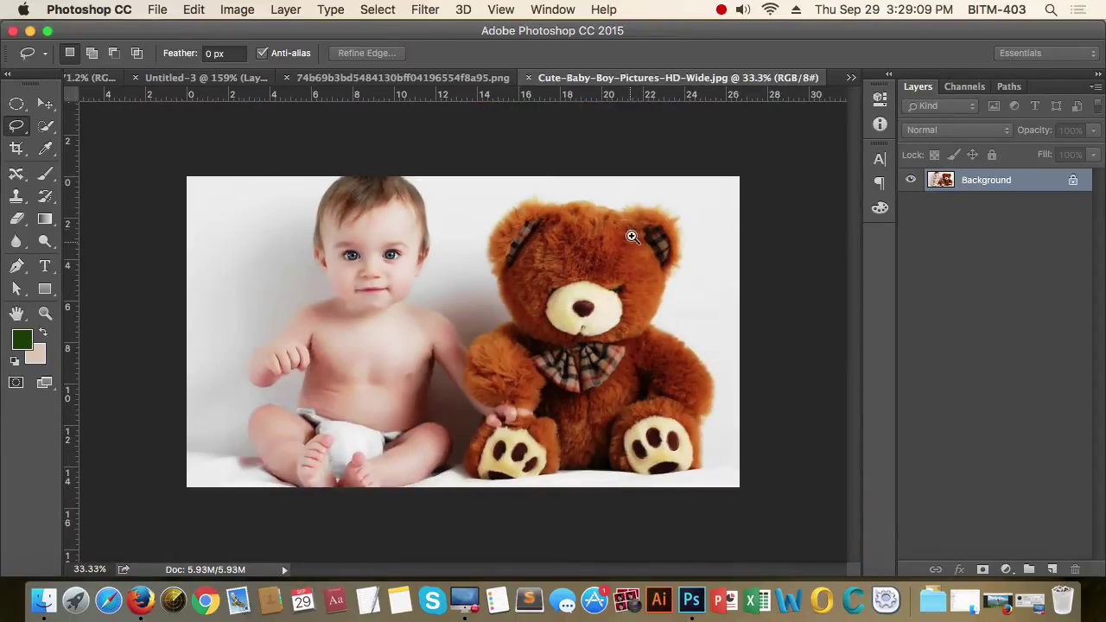
Draw an irregular, self-crossing straight-edged selection across the teddy bear's face with the Polygonal Lasso Tool, closing it at its starting point
drag(632, 236, 579, 344)
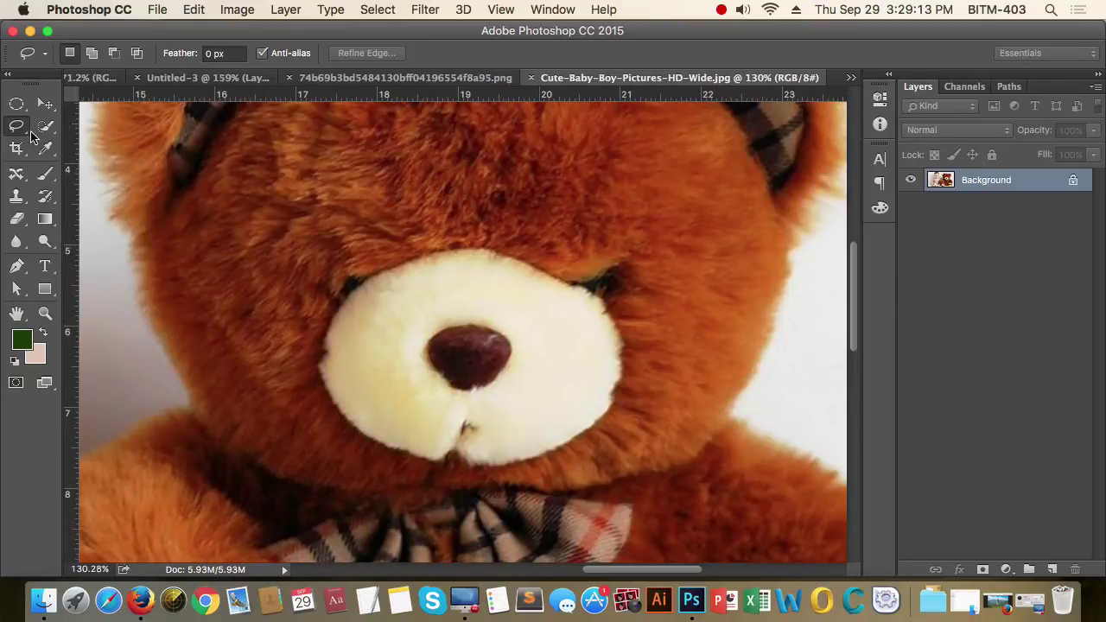
drag(17, 126, 87, 136)
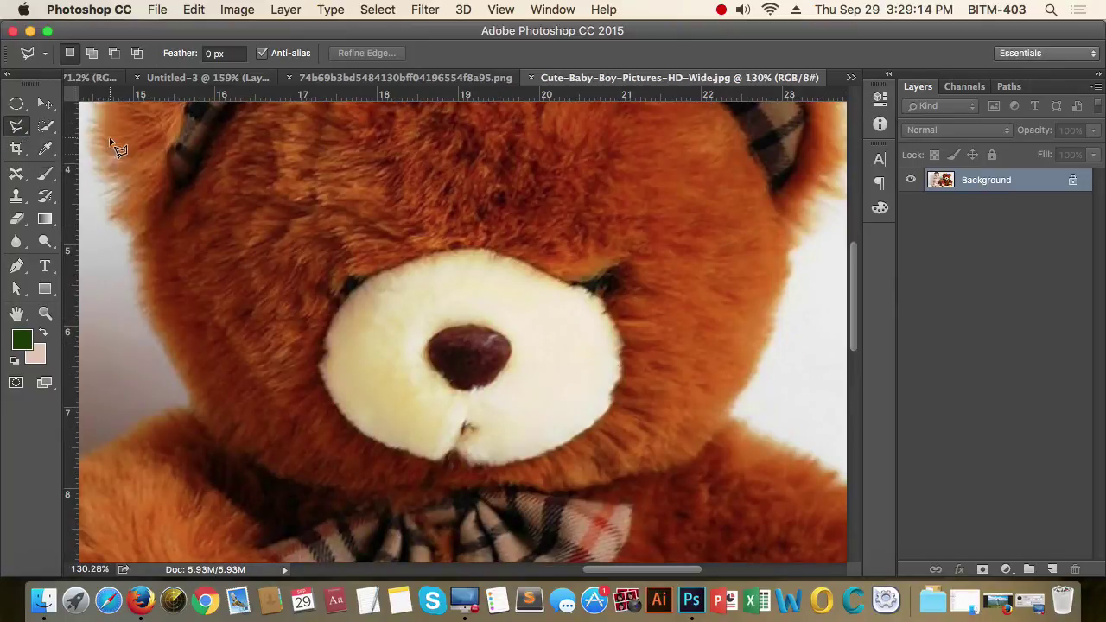
click(622, 348)
click(622, 393)
click(681, 394)
click(699, 297)
click(742, 336)
click(691, 436)
click(549, 451)
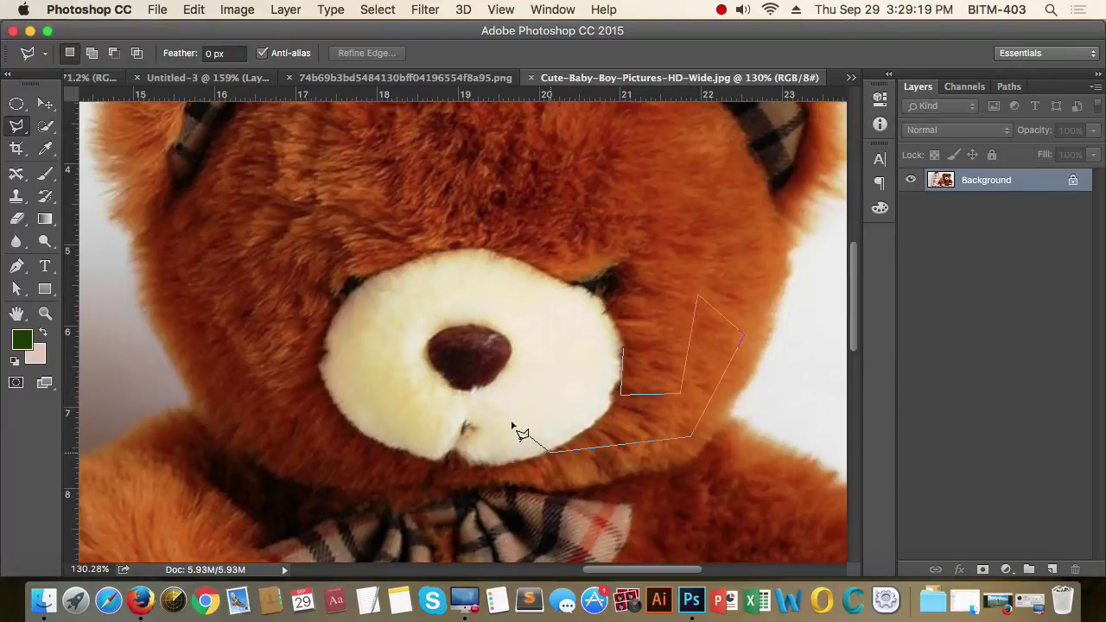
click(439, 363)
click(667, 266)
click(375, 201)
click(181, 263)
click(217, 428)
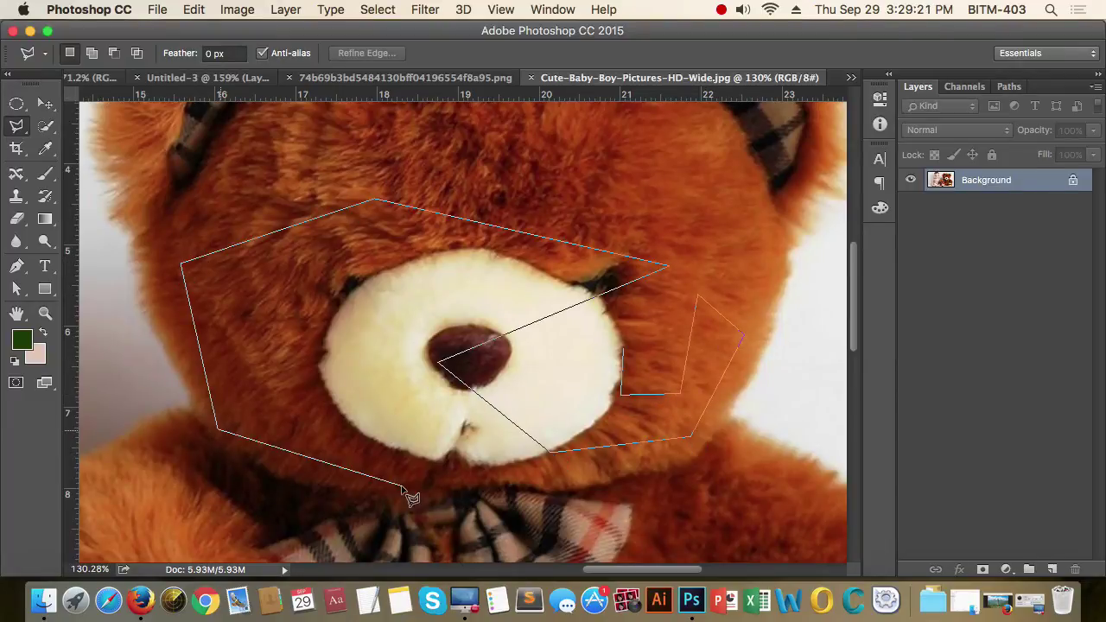
click(402, 485)
click(400, 339)
click(620, 250)
click(665, 194)
click(395, 281)
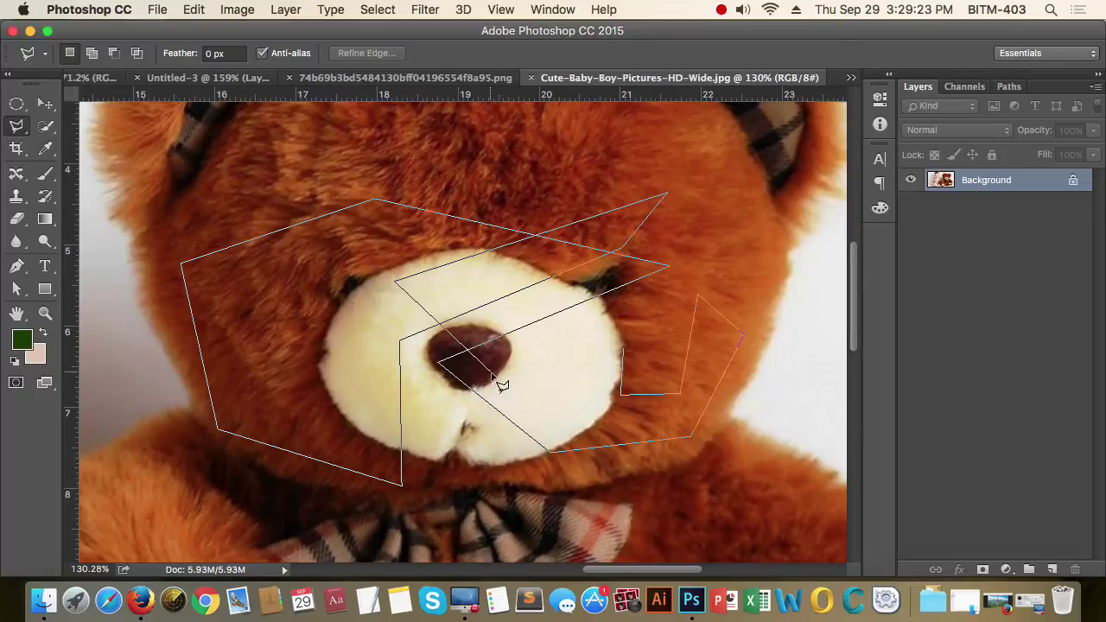
click(491, 372)
click(490, 484)
click(408, 454)
click(550, 379)
click(380, 352)
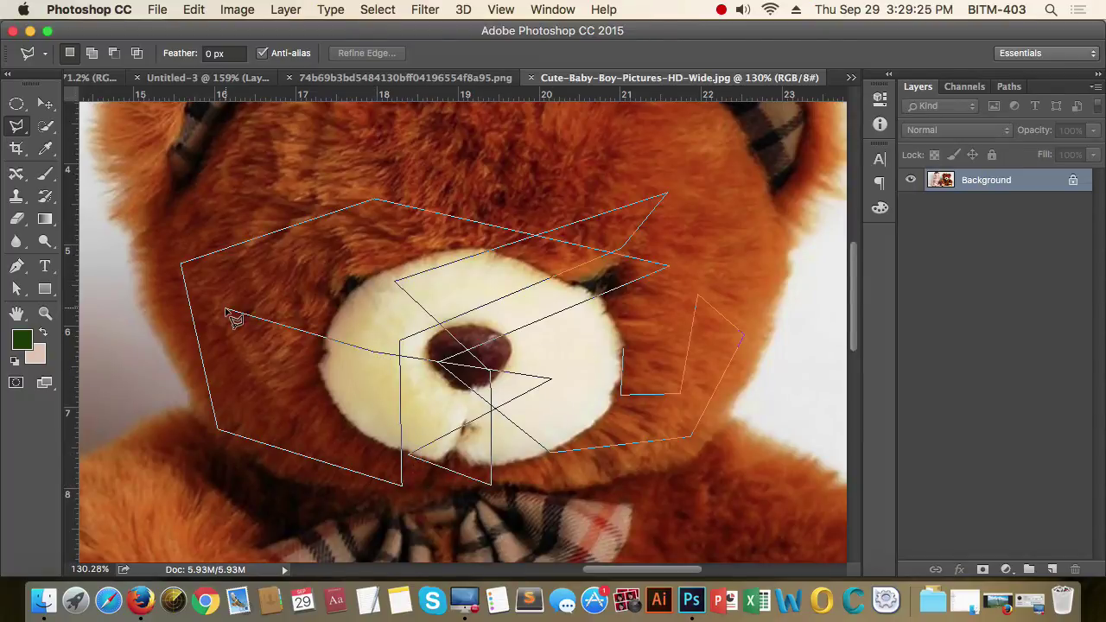
click(226, 309)
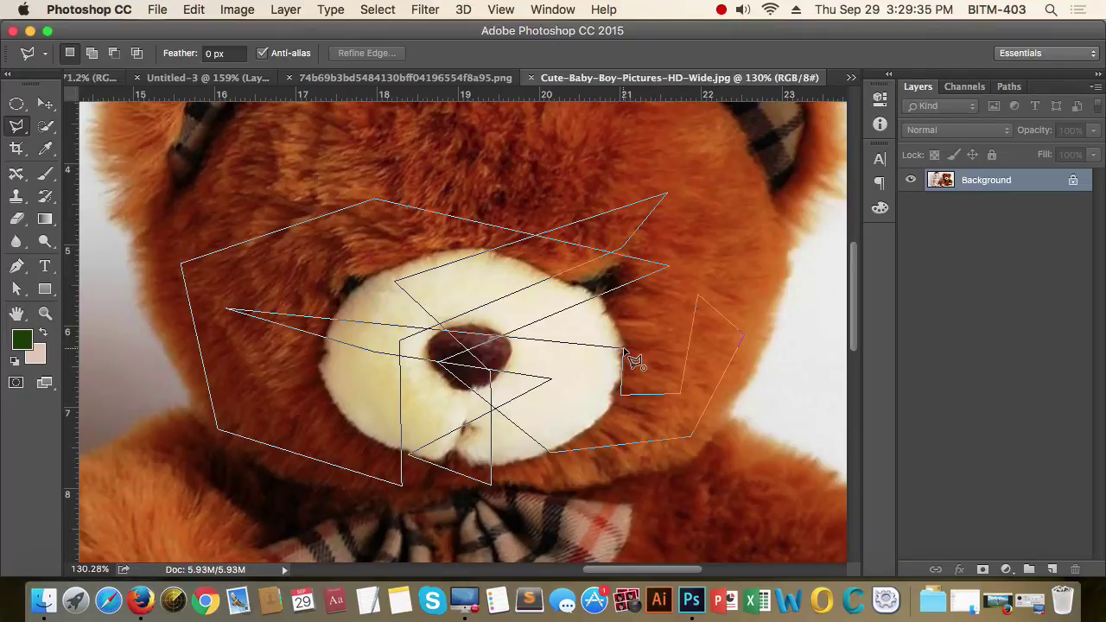
click(625, 352)
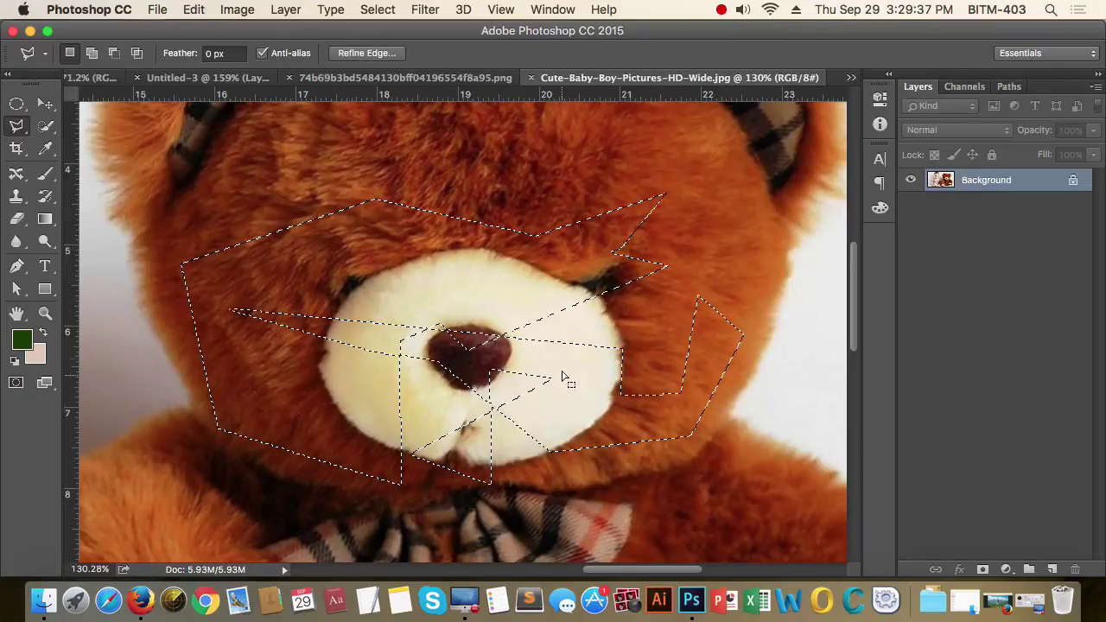
Replace the selection with a second crisscrossing polygonal one over the bear's muzzle and eye, closing it away from the starting point
click(654, 320)
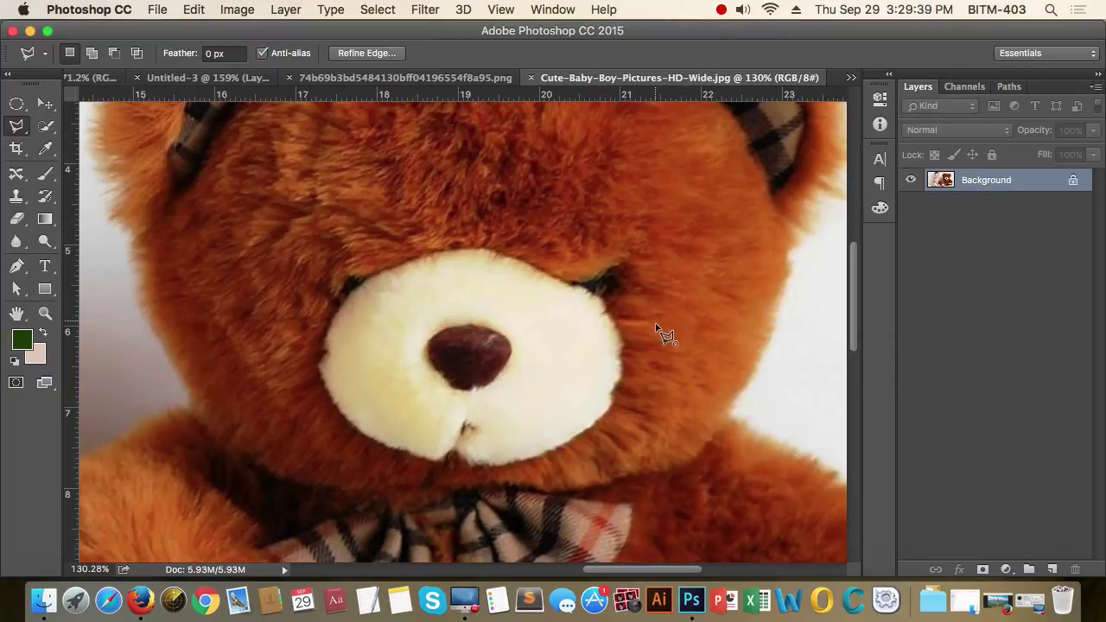
click(636, 289)
click(426, 214)
click(272, 374)
click(451, 451)
click(609, 212)
click(730, 292)
click(619, 334)
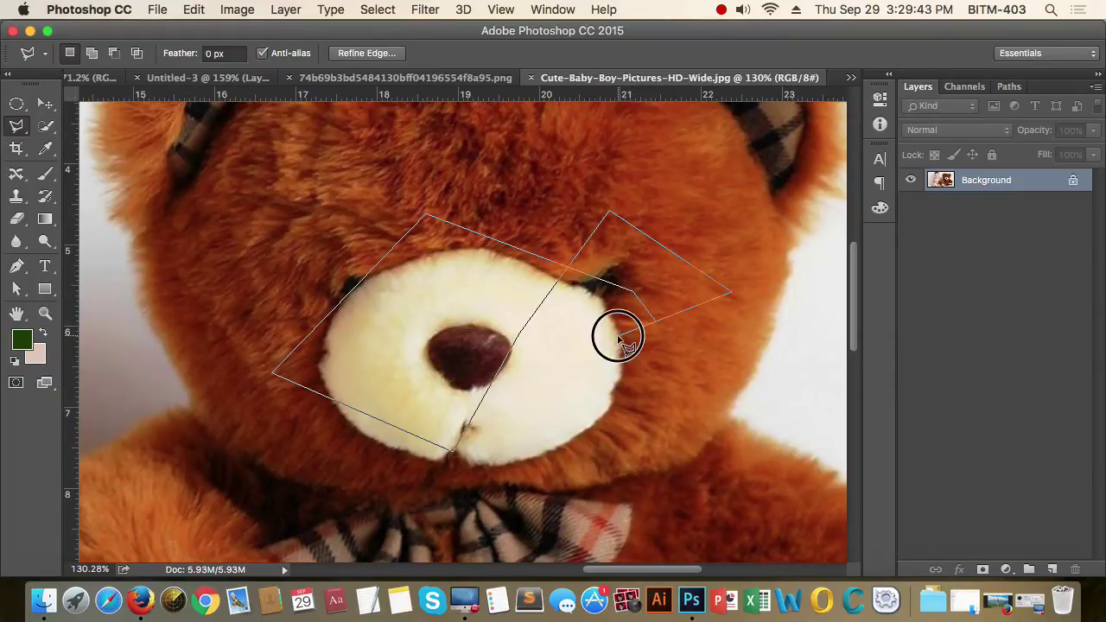
click(651, 270)
click(671, 362)
click(544, 328)
click(694, 245)
click(700, 333)
click(606, 354)
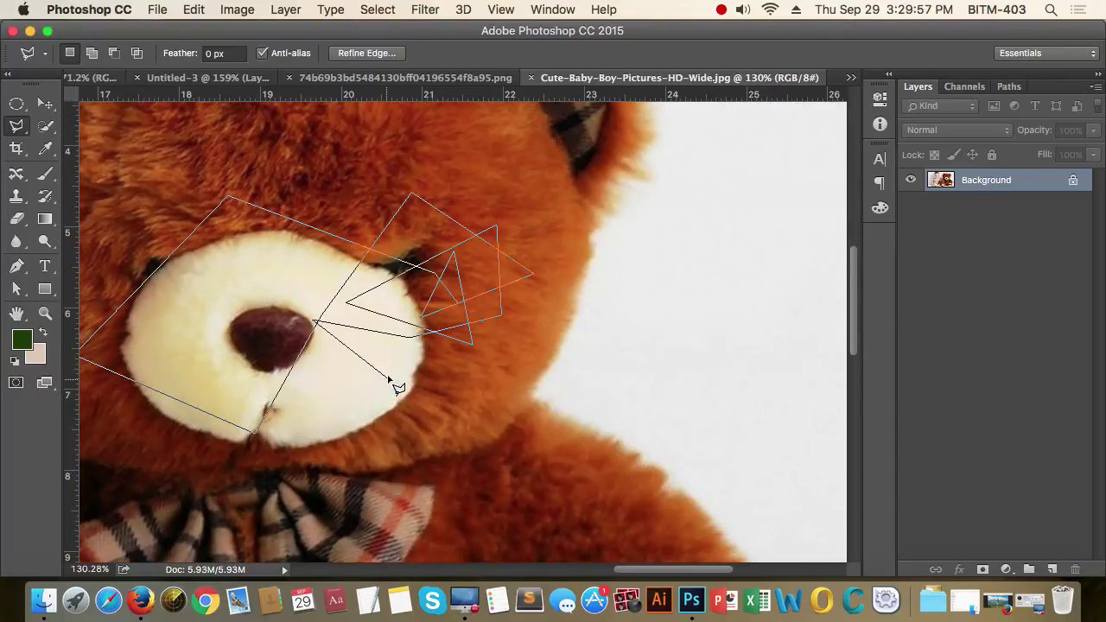
double_click(386, 372)
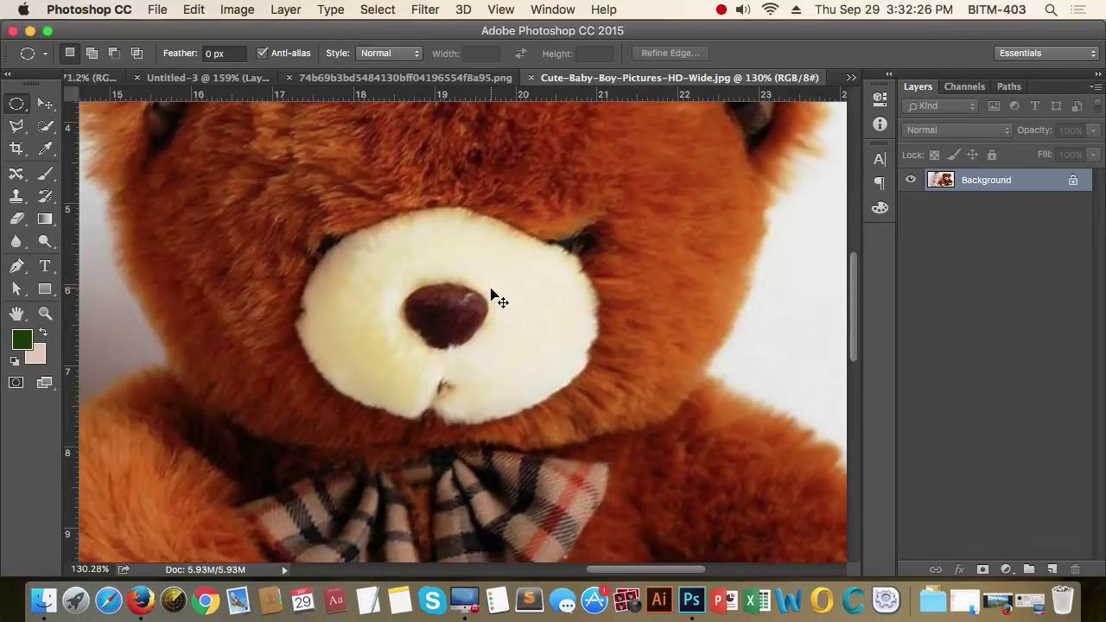
Trace the edge of the bear's muzzle with the Polygonal Lasso Tool, mixing freehand curves with straight segments
click(16, 126)
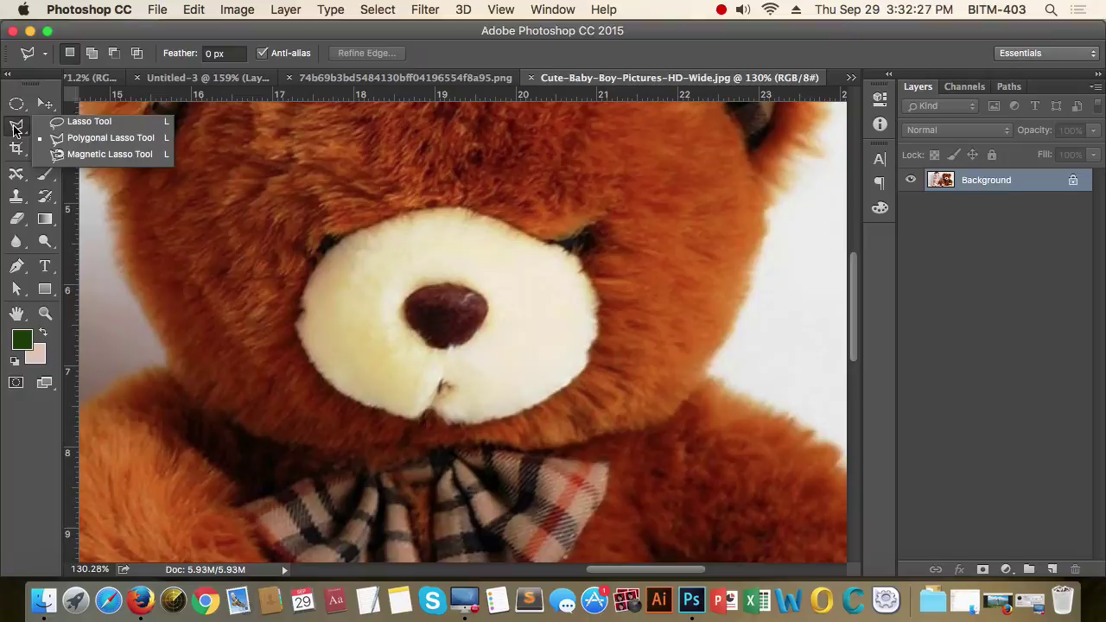
click(83, 140)
mouse_move(581, 265)
mouse_down()
mouse_move(599, 345)
mouse_move(574, 386)
mouse_up()
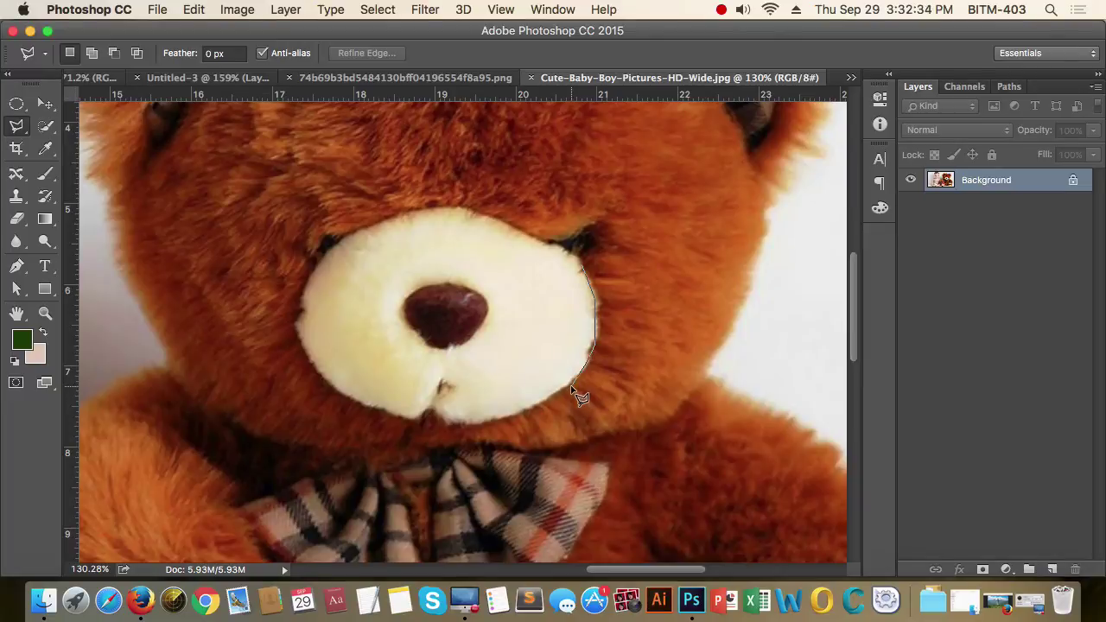
mouse_move(579, 387)
mouse_down()
mouse_move(560, 417)
mouse_move(425, 432)
mouse_move(417, 413)
mouse_move(543, 401)
mouse_move(584, 374)
mouse_move(522, 410)
mouse_move(489, 391)
mouse_move(502, 343)
mouse_move(537, 340)
mouse_move(547, 368)
mouse_move(533, 375)
mouse_move(553, 296)
mouse_move(493, 317)
mouse_move(485, 370)
mouse_up()
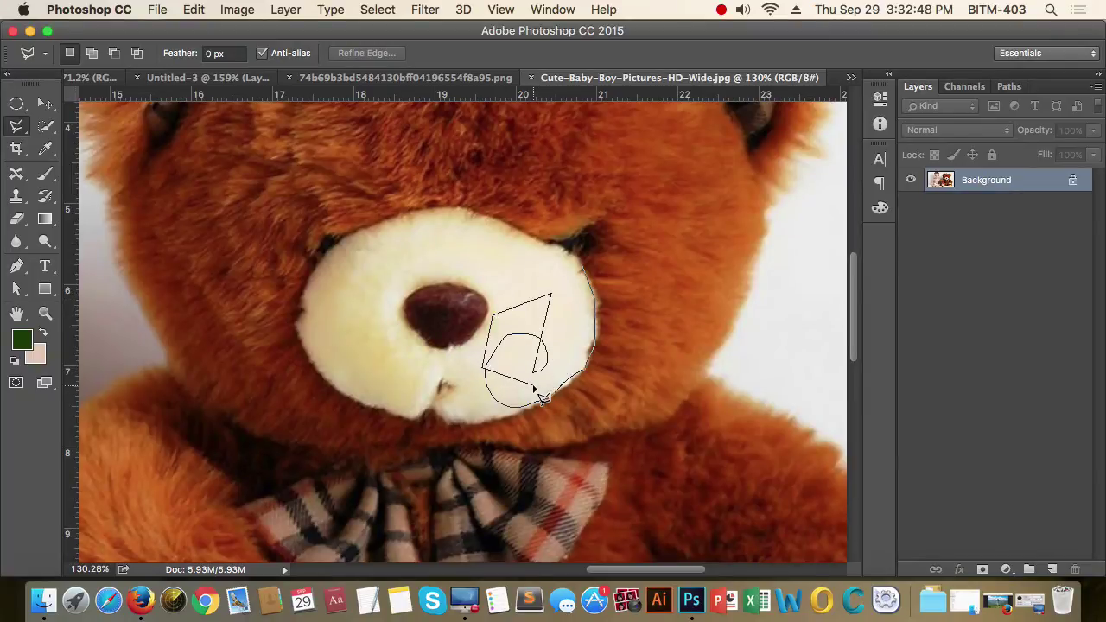
mouse_move(542, 396)
mouse_down()
mouse_move(531, 343)
mouse_move(491, 314)
mouse_move(439, 321)
mouse_move(427, 375)
mouse_move(394, 381)
mouse_move(369, 344)
mouse_move(372, 270)
mouse_up()
mouse_move(418, 248)
mouse_down()
mouse_move(478, 235)
mouse_move(481, 255)
mouse_move(501, 243)
mouse_move(524, 252)
mouse_move(530, 279)
mouse_move(492, 290)
mouse_move(457, 284)
mouse_move(440, 258)
mouse_up()
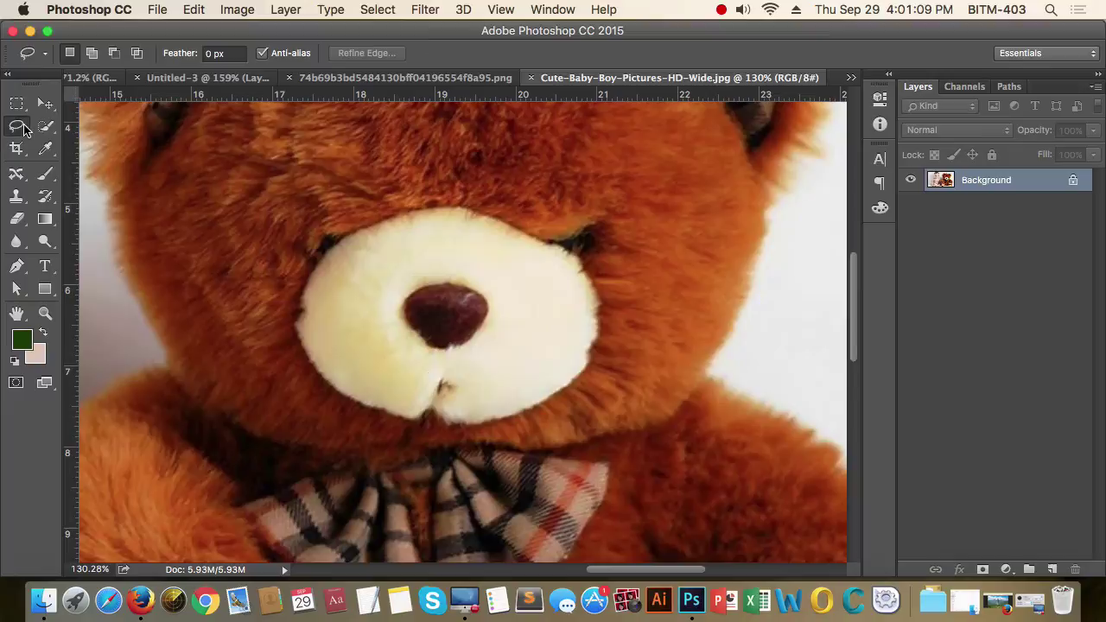
Trace the teddy bear's whole cream muzzle with the Magnetic Lasso Tool and close the outline at its starting point
click(24, 128)
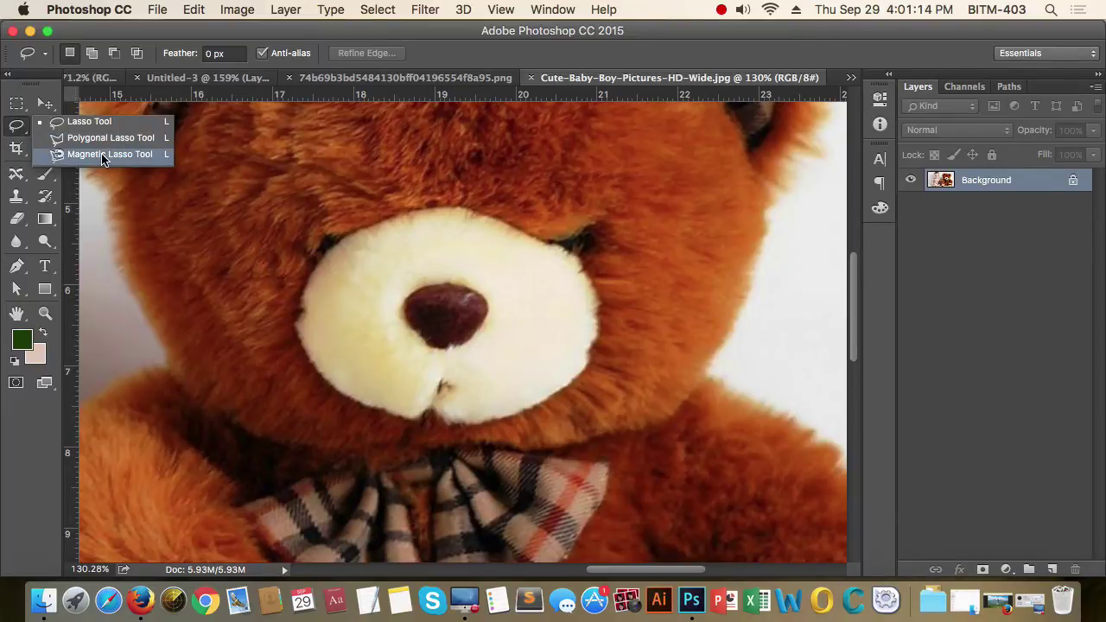
click(102, 156)
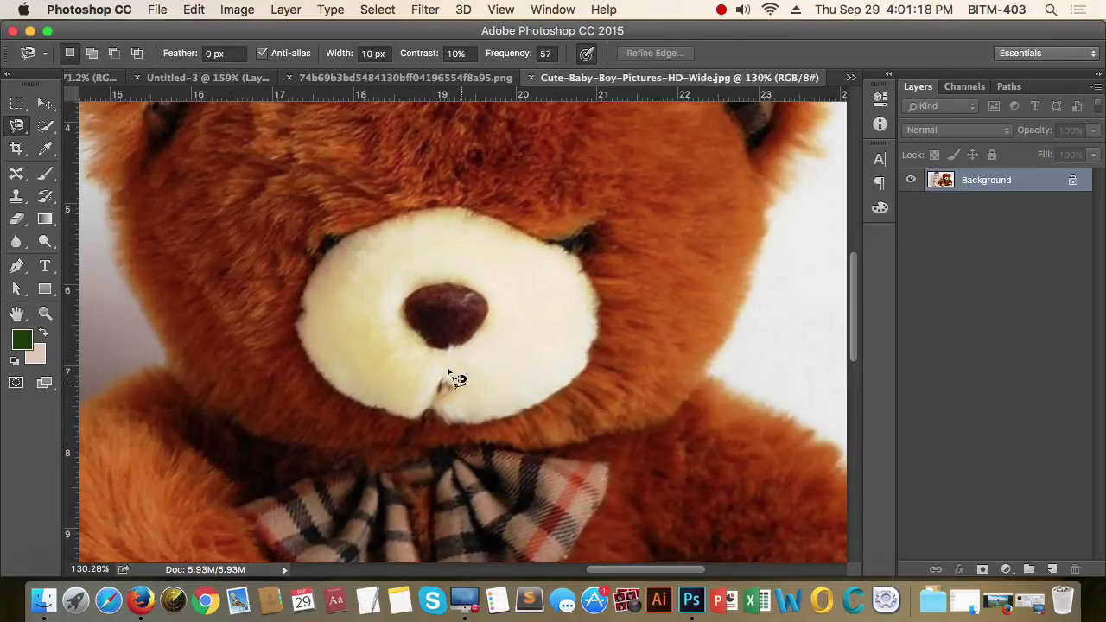
key(Caps_Lock)
key(Caps_Lock)
click(489, 217)
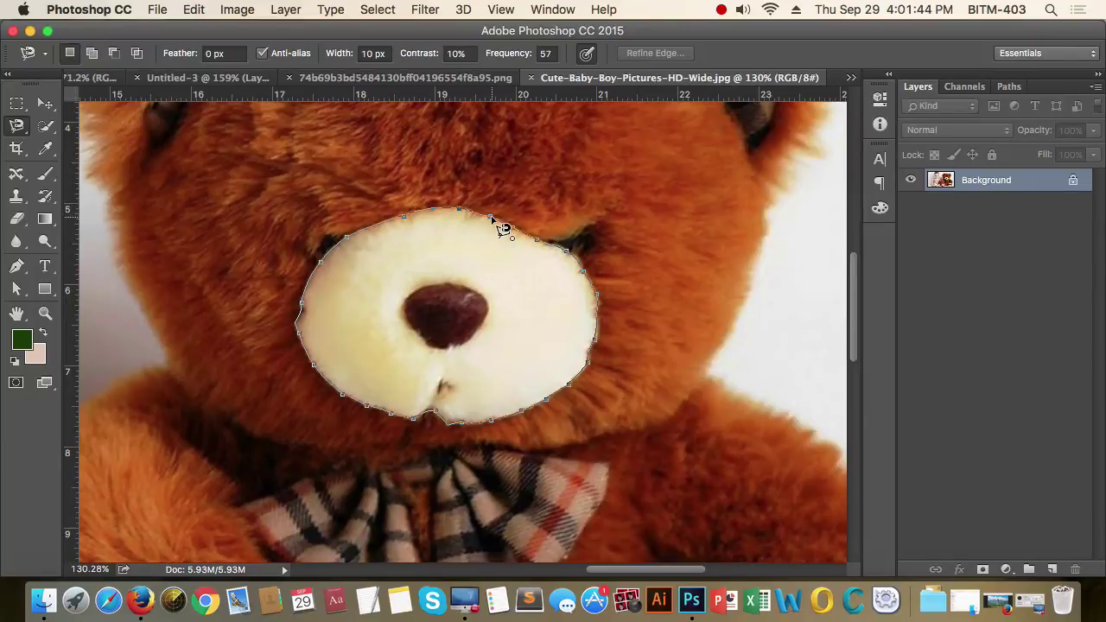
click(501, 227)
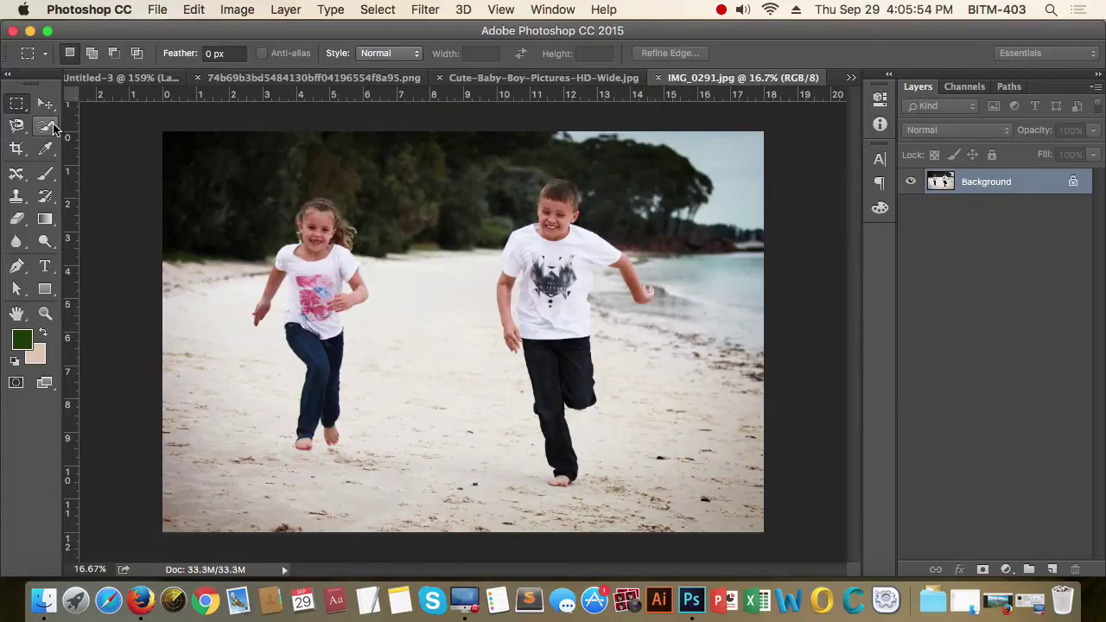
Select the sleeve, shoulders and upper chest of the boy's white T-shirt with the Quick Selection Tool
click(50, 127)
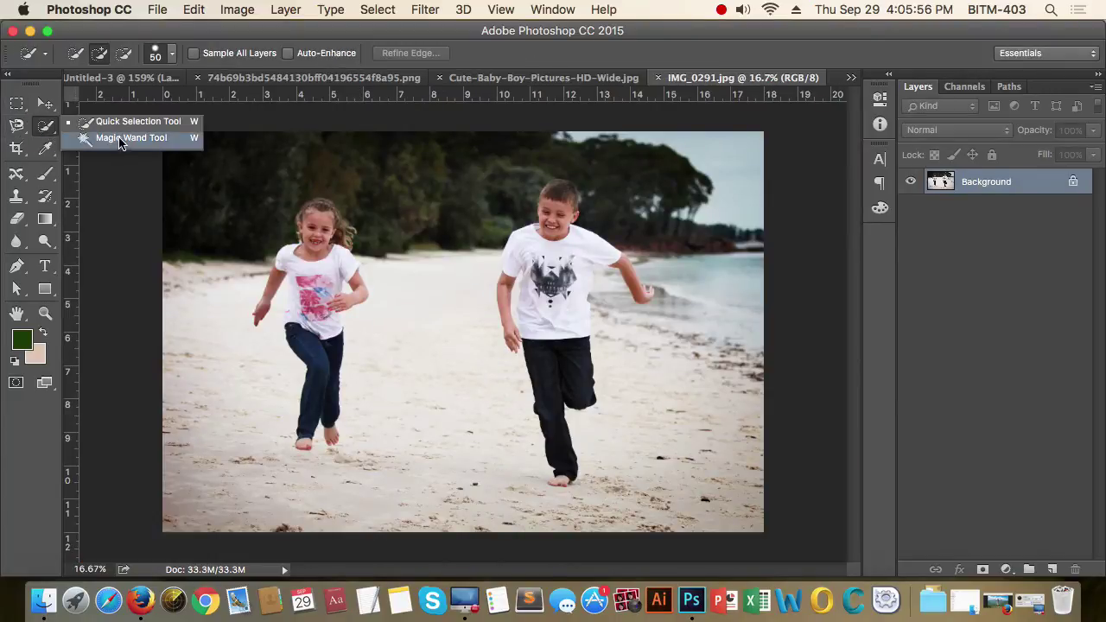
click(132, 122)
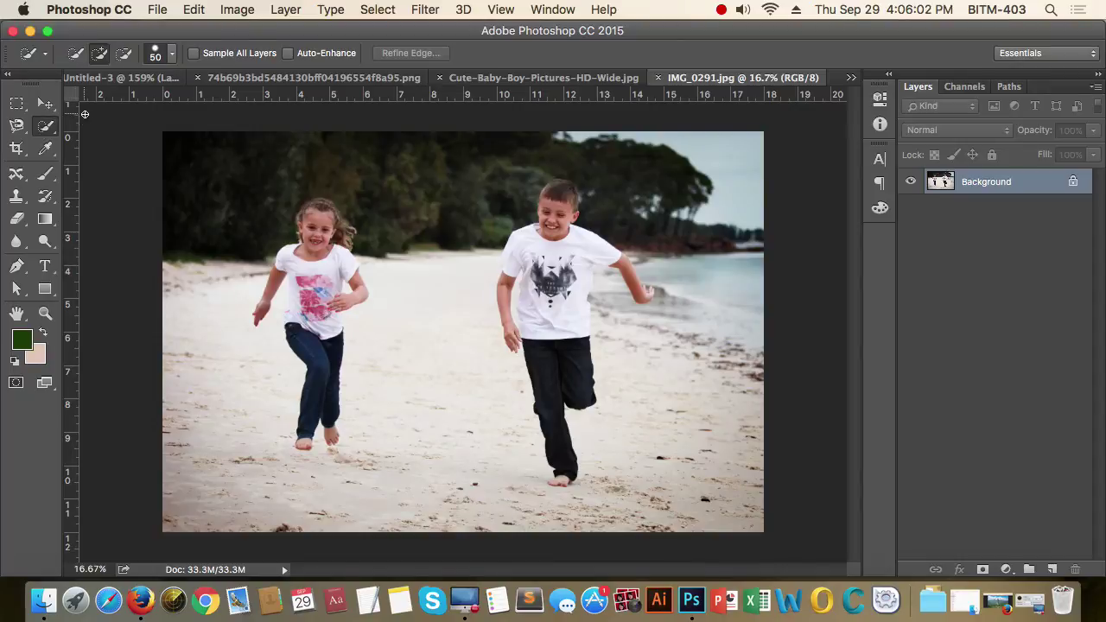
click(48, 128)
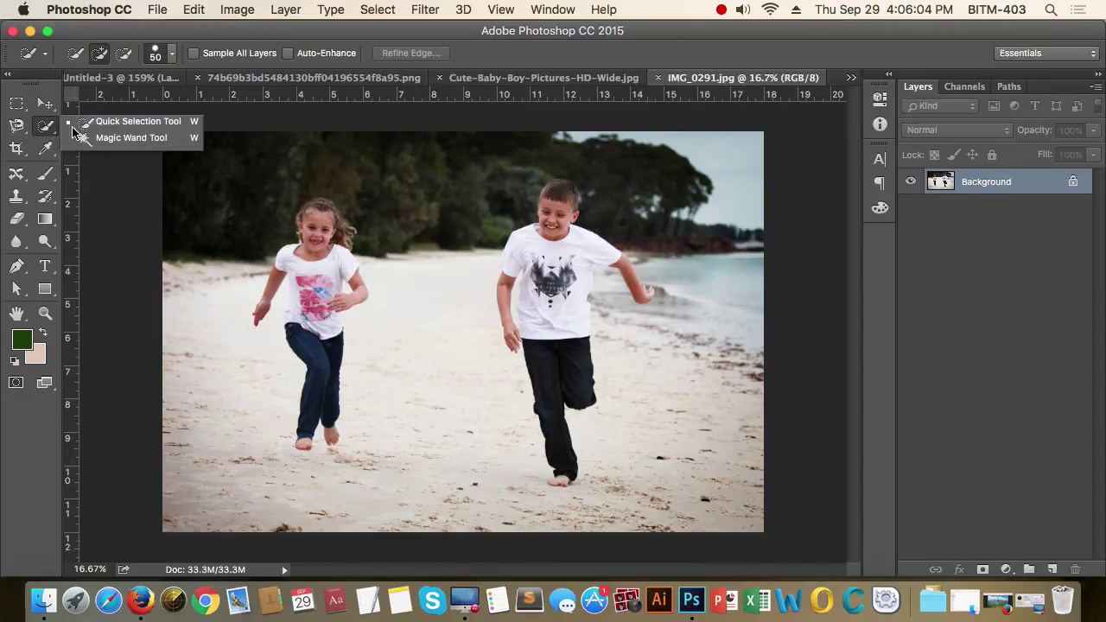
click(120, 122)
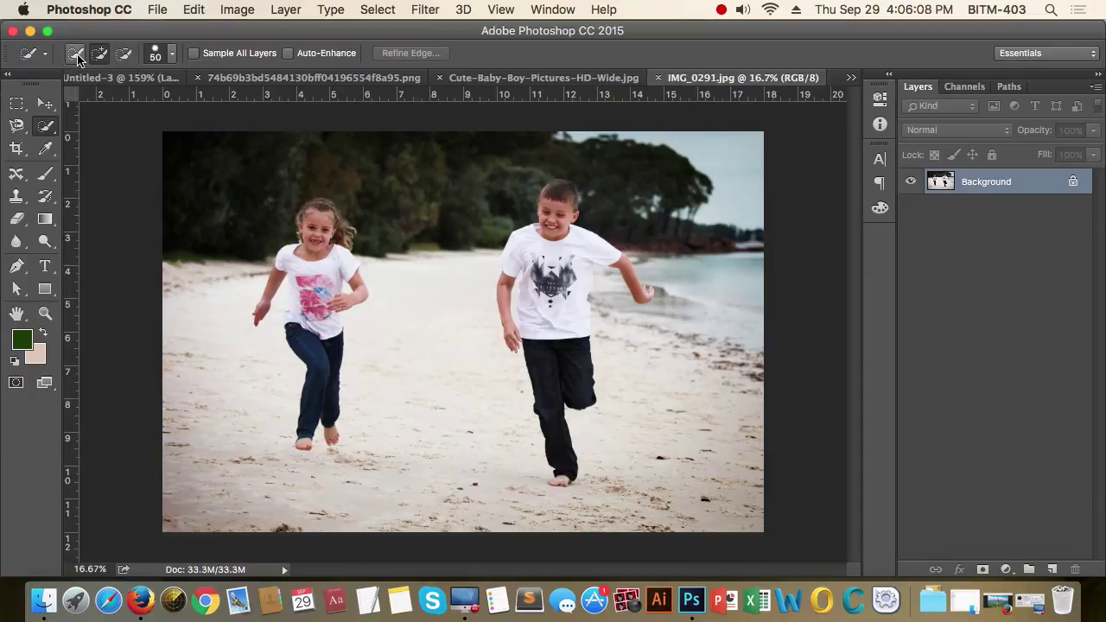
click(75, 57)
click(100, 54)
click(124, 54)
drag(521, 274, 522, 245)
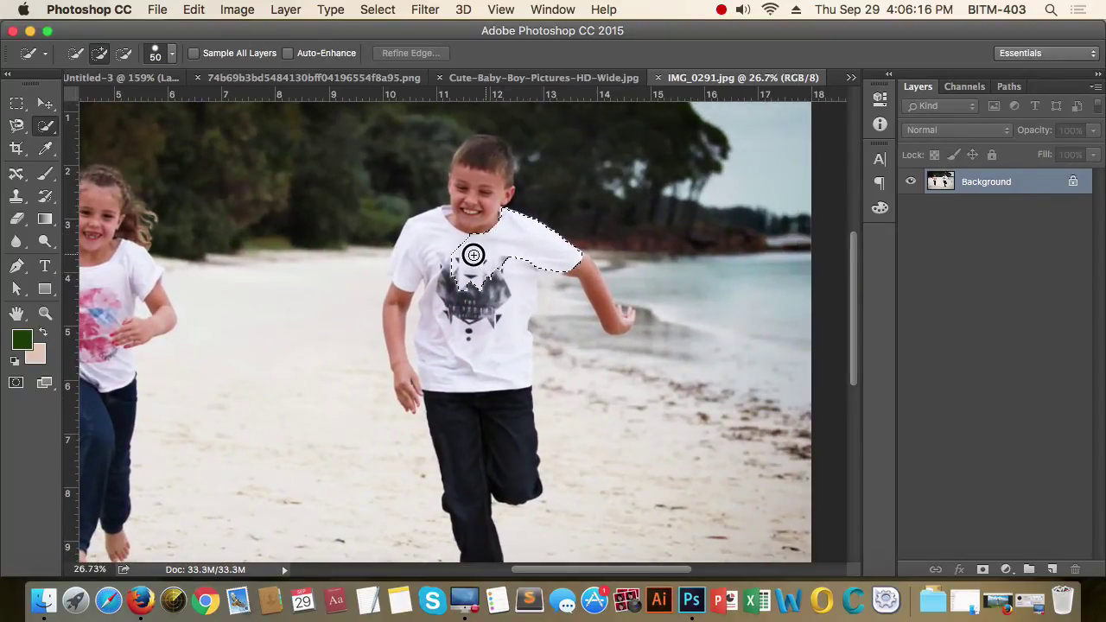
click(427, 238)
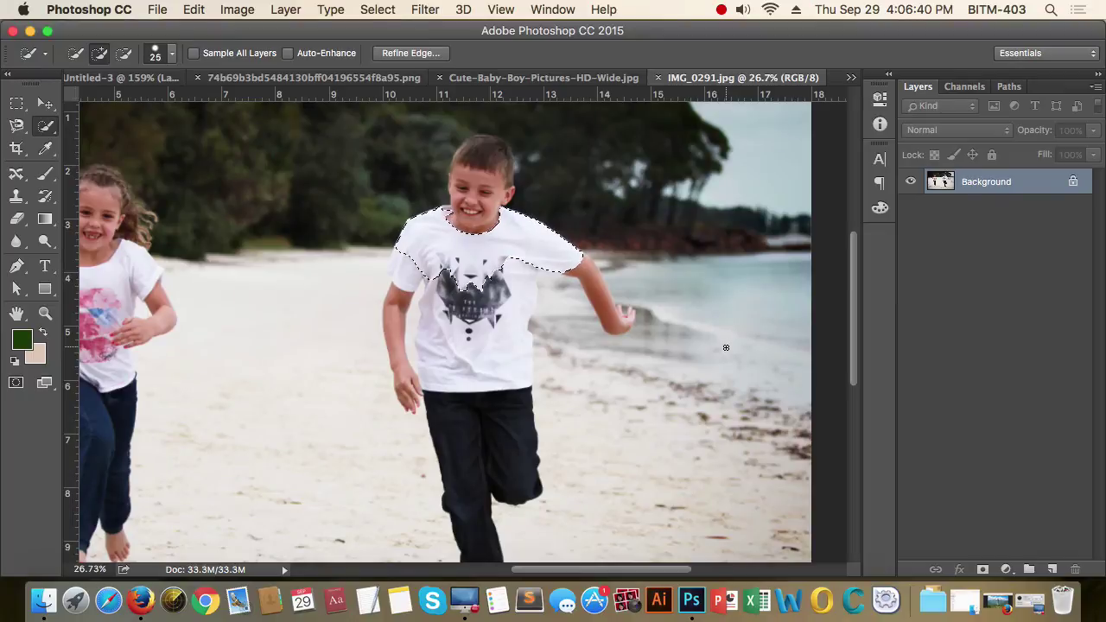
Enlarge the quick selection brush to 600 and reduce it to 175
key(bracketright)
key(bracketright)
key(bracketright)
key(bracketright)
key(bracketright)
key(bracketright)
key(bracketright)
key(bracketright)
key(bracketright)
key(bracketright)
key(bracketright)
key(bracketright)
key(bracketright)
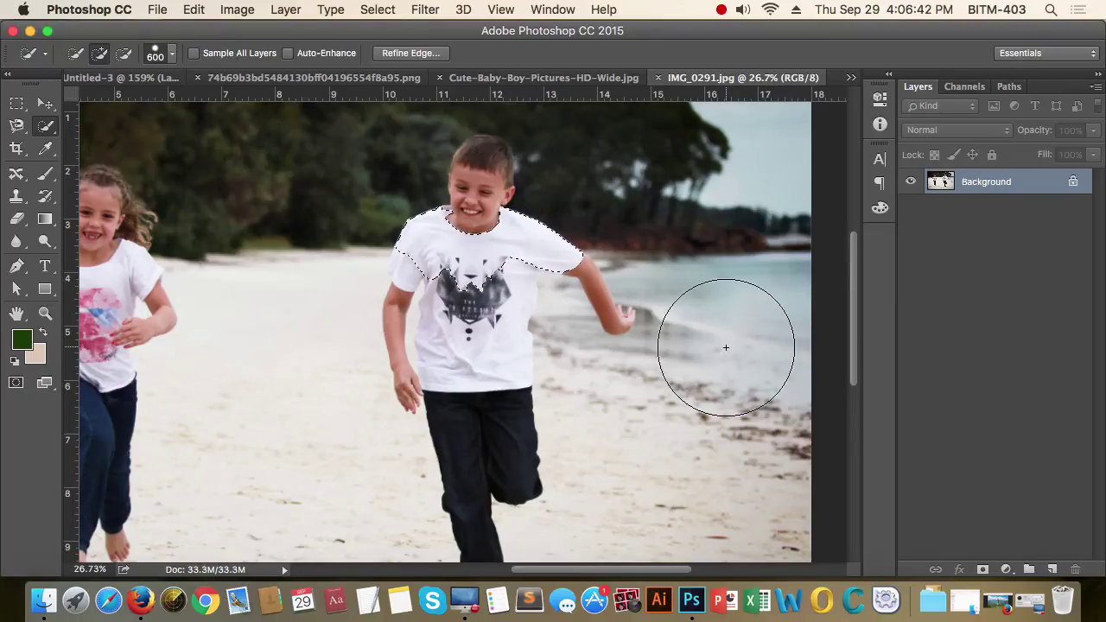
key(bracketleft)
key(bracketleft)
key(bracketleft)
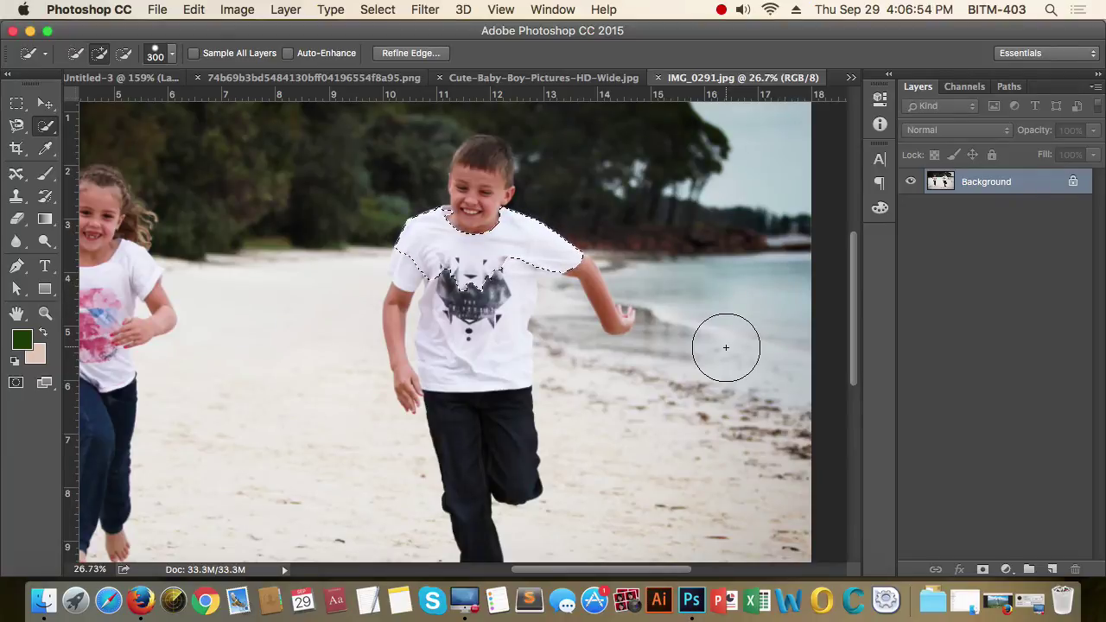
key(bracketleft)
key(bracketleft)
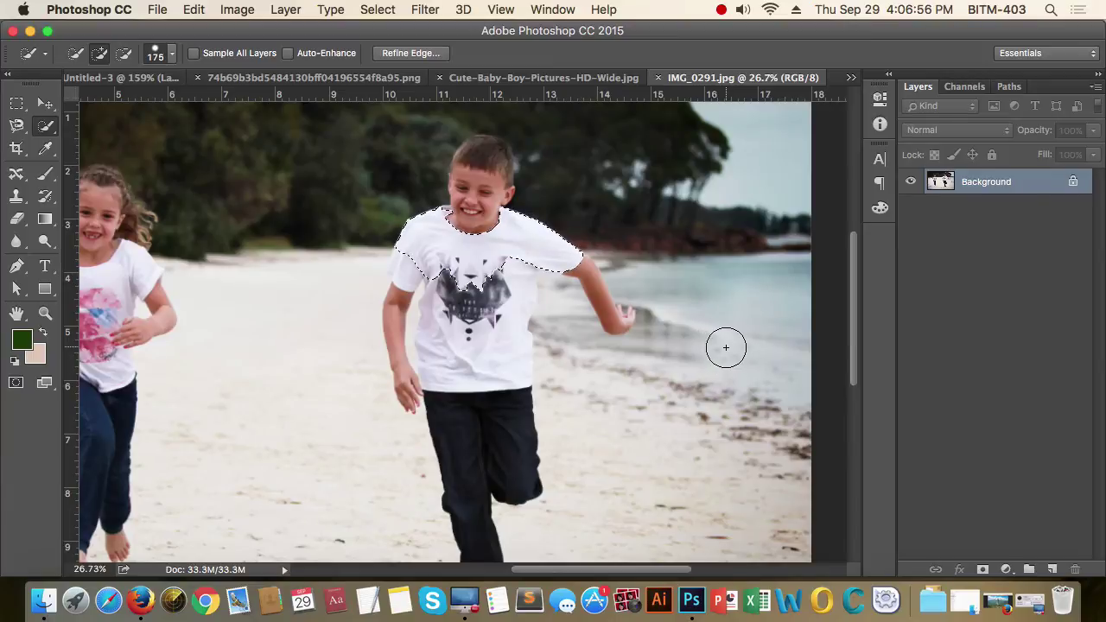
Try extending the selection down the boy's T-shirt with a brush size of 400, and undo that stroke
key(bracketright)
key(bracketright)
key(bracketright)
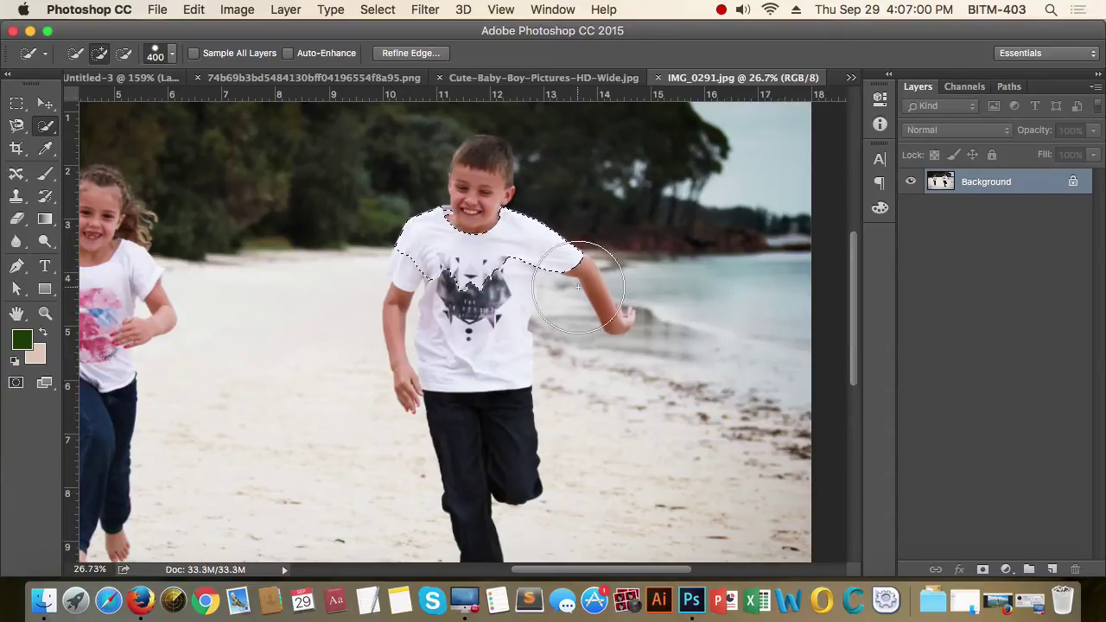
drag(479, 289, 478, 311)
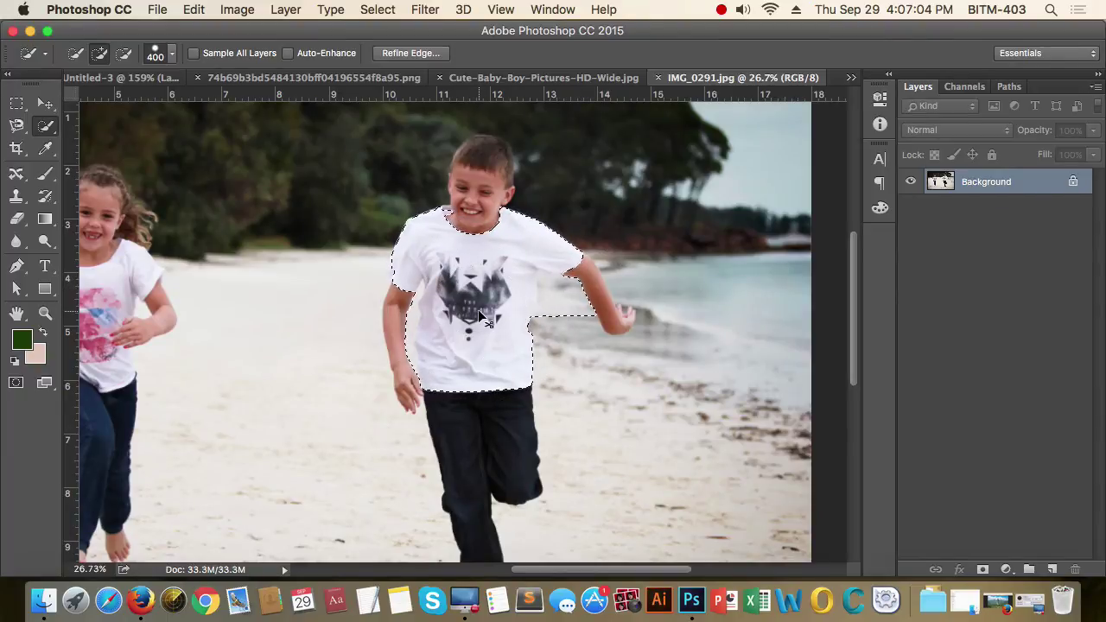
key(super+z)
Extend the selection over the rest of the boy's T-shirt down to the hem with a brush size of 250
key(bracketleft)
key(bracketleft)
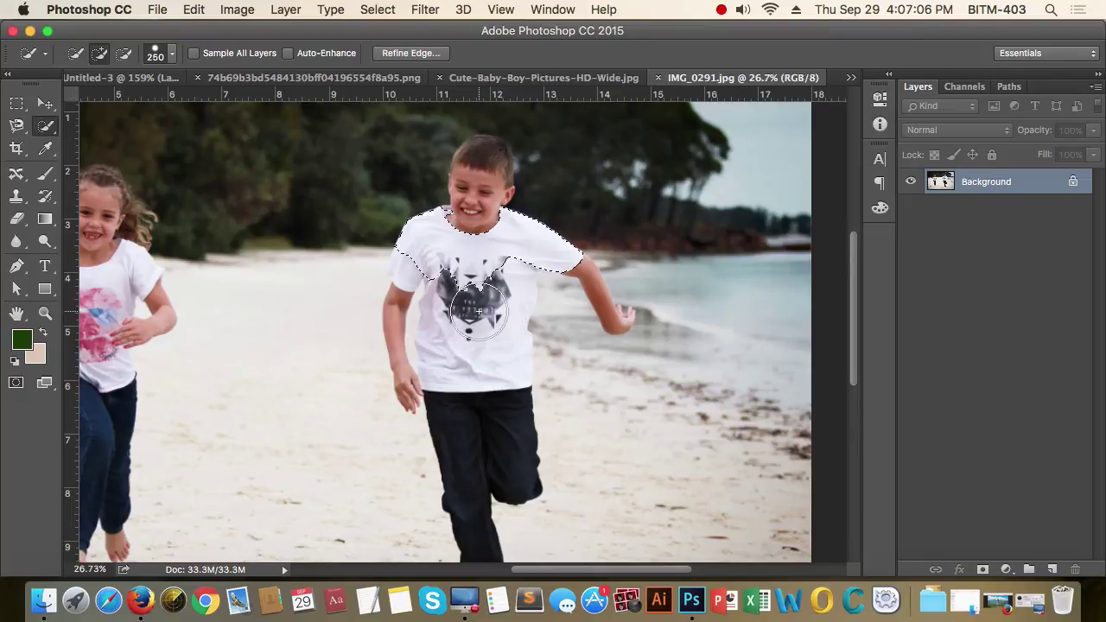
drag(440, 279, 471, 332)
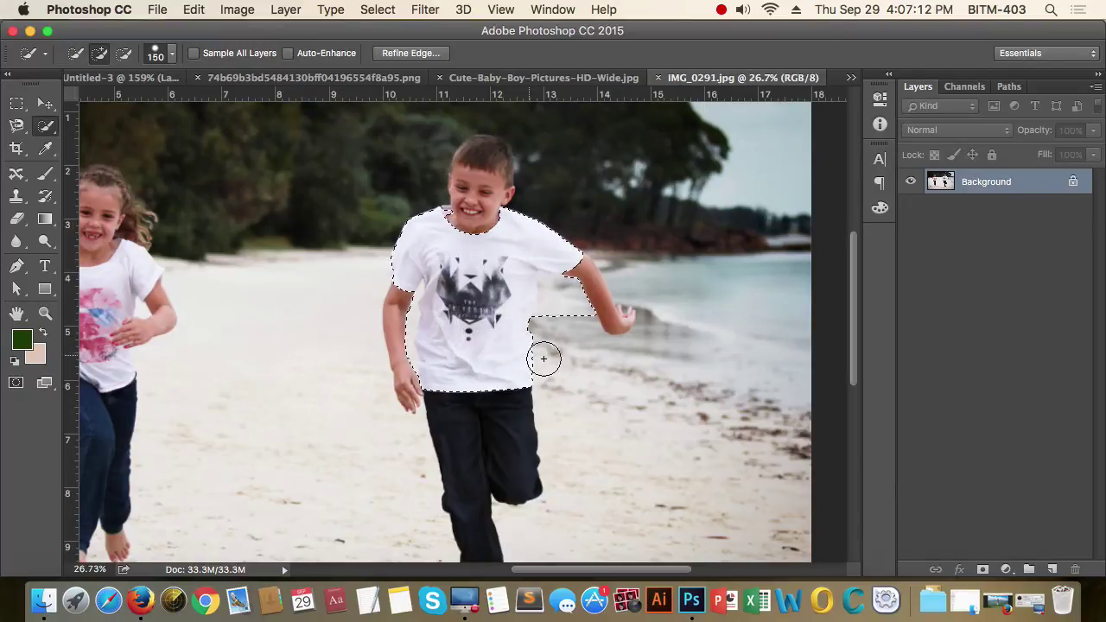
Subtract the beach area between the T-shirt and the boy's outstretched arm from the selection, reducing the brush to 45 for the finer parts
drag(548, 285, 616, 340)
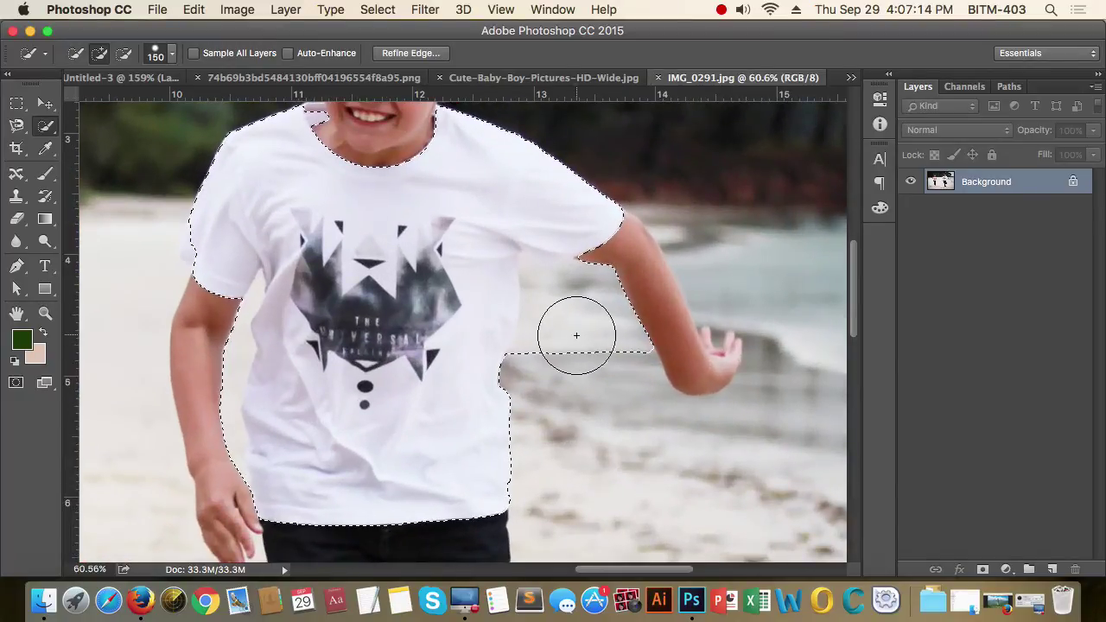
click(124, 53)
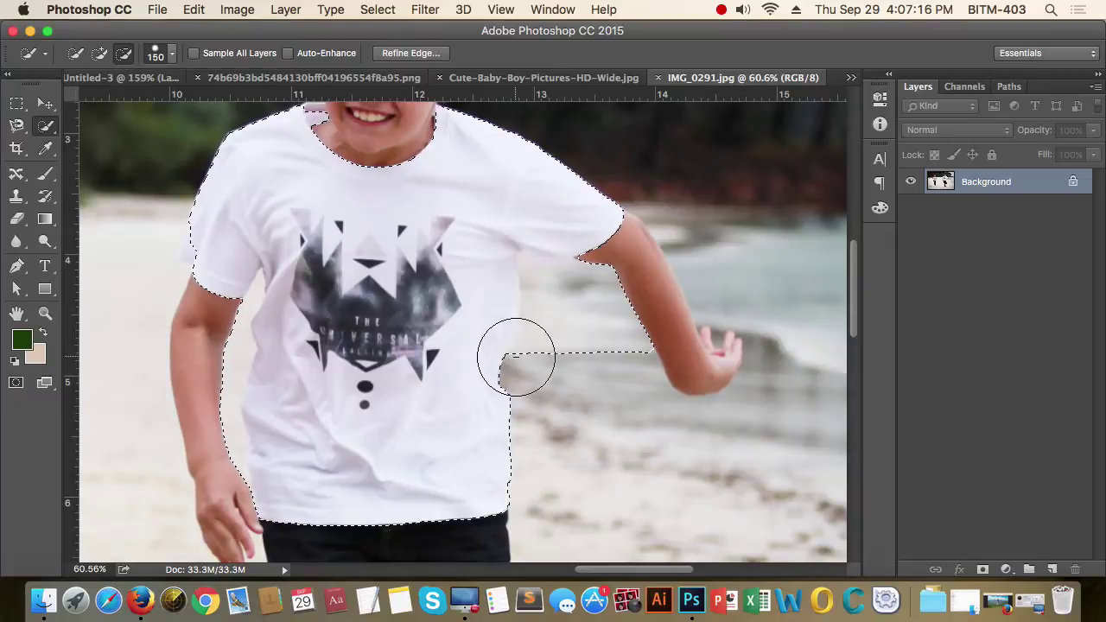
click(574, 334)
key(bracketleft)
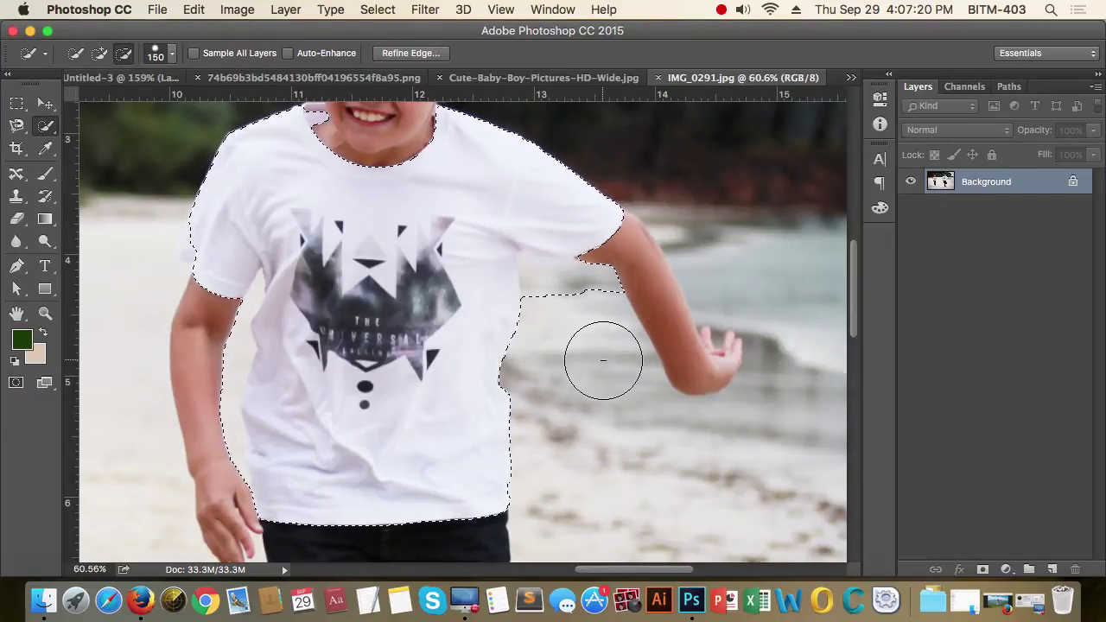
key(bracketleft)
key(bracketleft)
key(bracketleft)
key(bracketleft)
key(bracketleft)
key(bracketleft)
key(bracketleft)
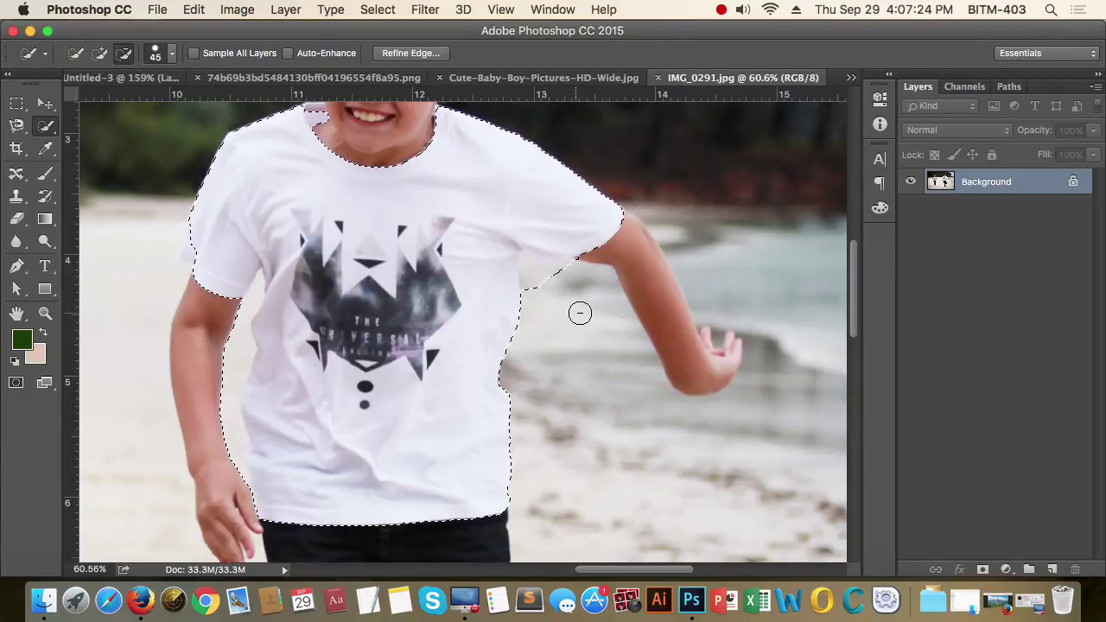
drag(548, 281, 612, 333)
mouse_move(542, 292)
mouse_down()
mouse_move(589, 338)
mouse_move(529, 287)
mouse_move(517, 249)
mouse_up()
Add the missed underside of the outstretched arm's sleeve back to the selection with a brush size of 10
key(bracketleft)
key(bracketleft)
key(bracketleft)
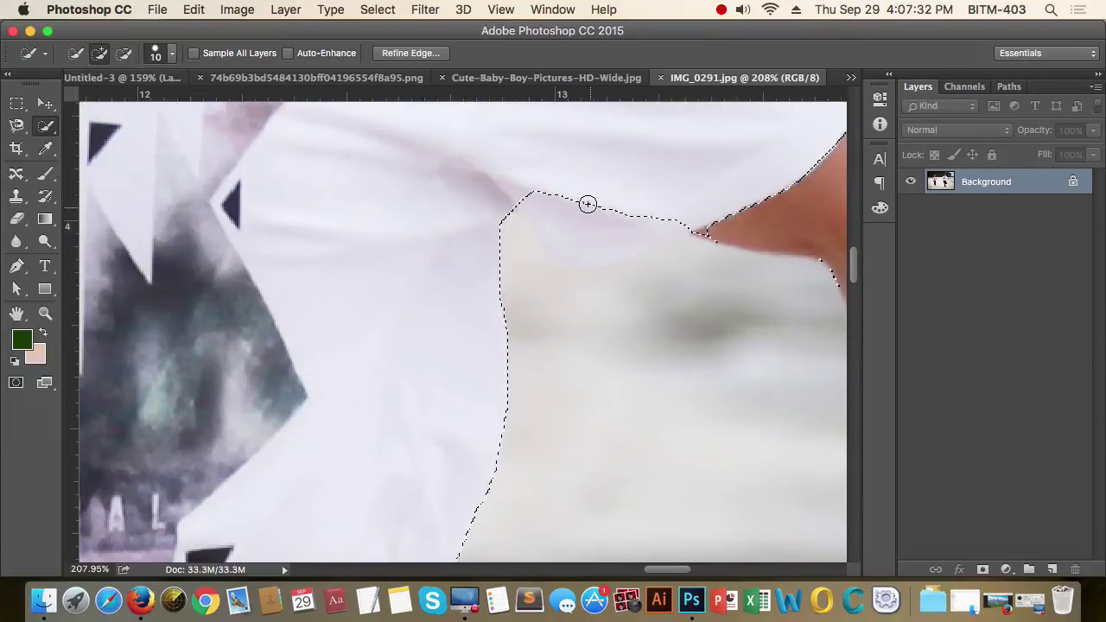
mouse_move(588, 202)
mouse_down()
mouse_move(588, 227)
mouse_move(574, 234)
mouse_up()
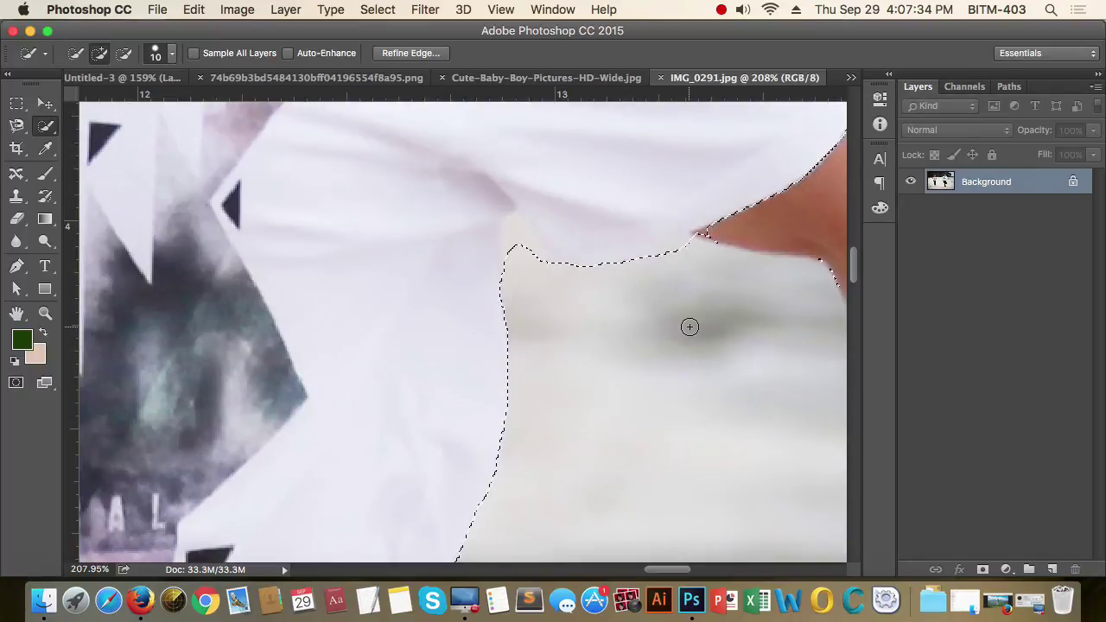
Subtract the narrow strip of sand between the T-shirt and the boy's lowered arm from the selection
alt+click(552, 316)
alt+click(553, 318)
alt+click(554, 318)
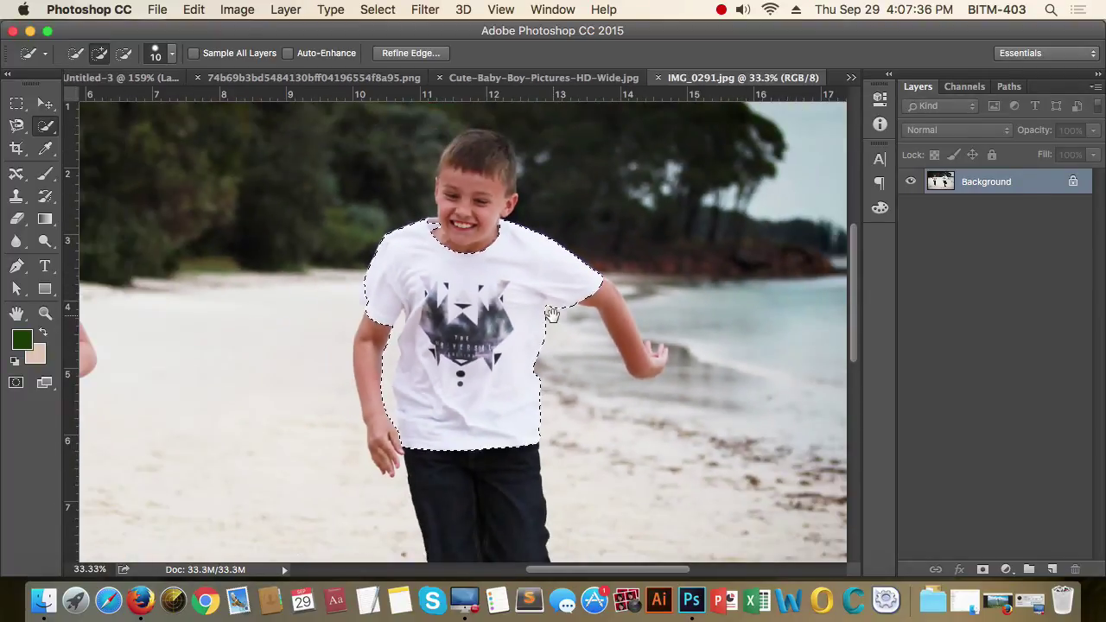
scroll(554, 318, left, 3)
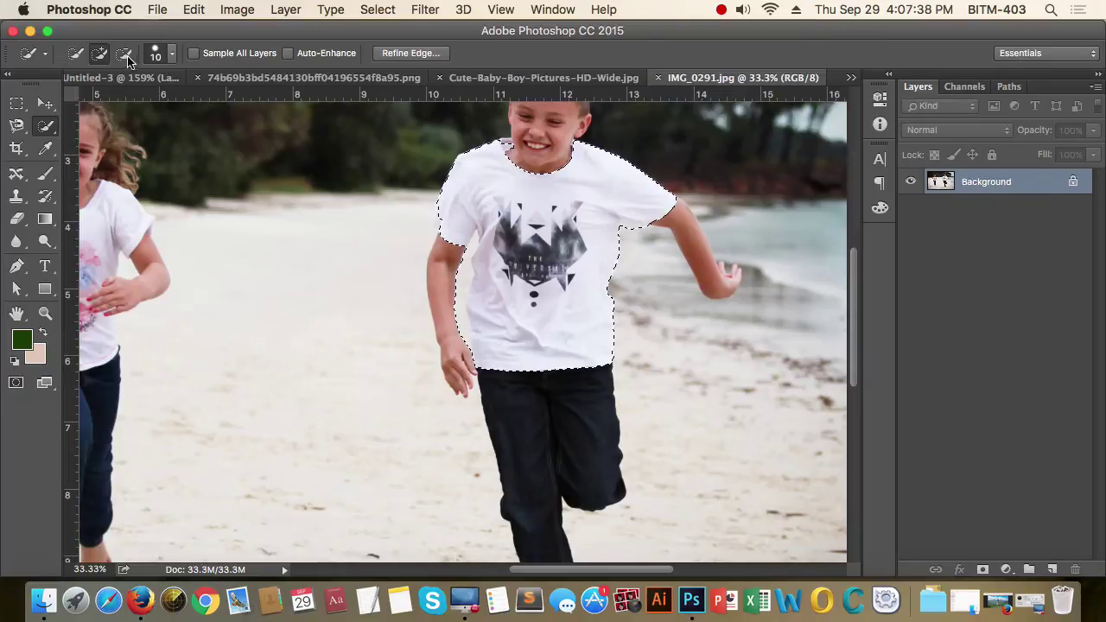
key(alt)
mouse_move(463, 334)
mouse_down()
mouse_move(457, 278)
mouse_move(474, 237)
mouse_up()
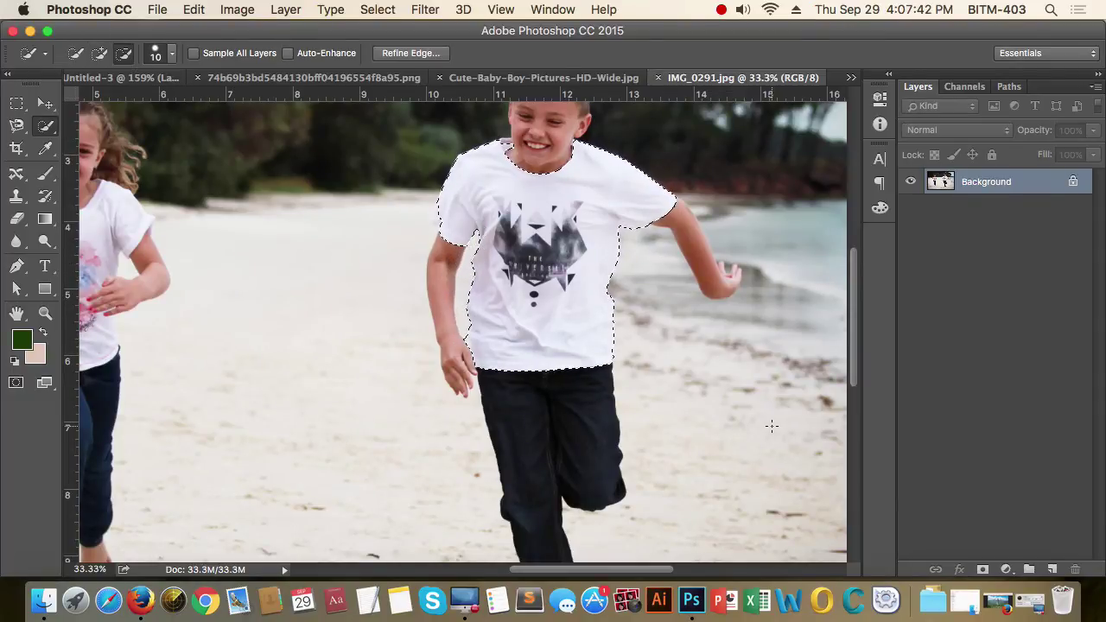
scroll(639, 385, up, 2)
scroll(639, 385, right, 2)
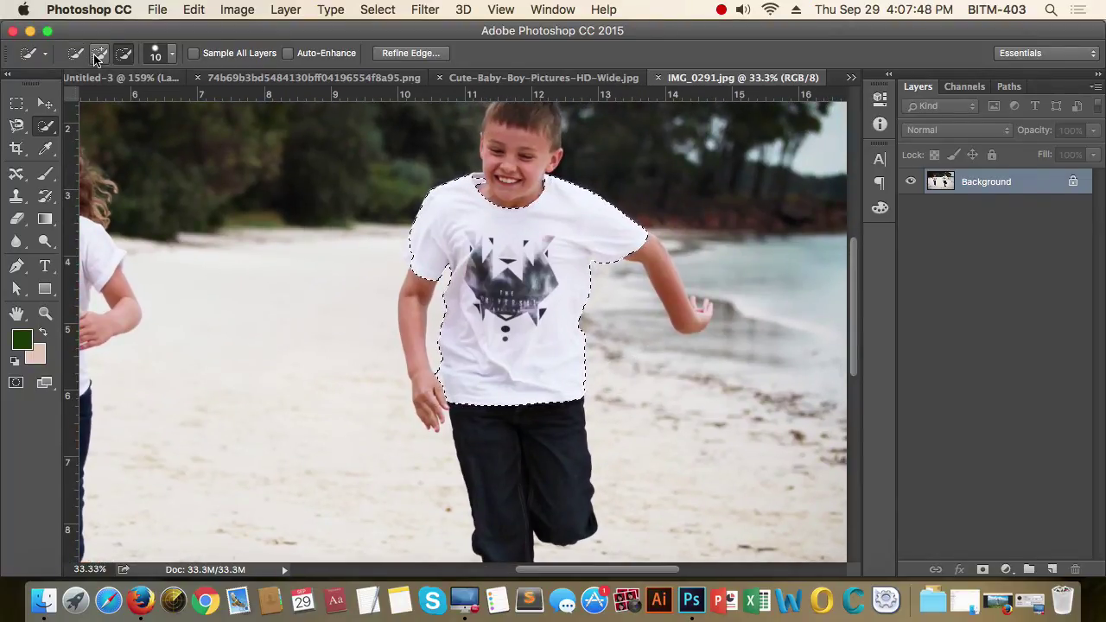
click(124, 52)
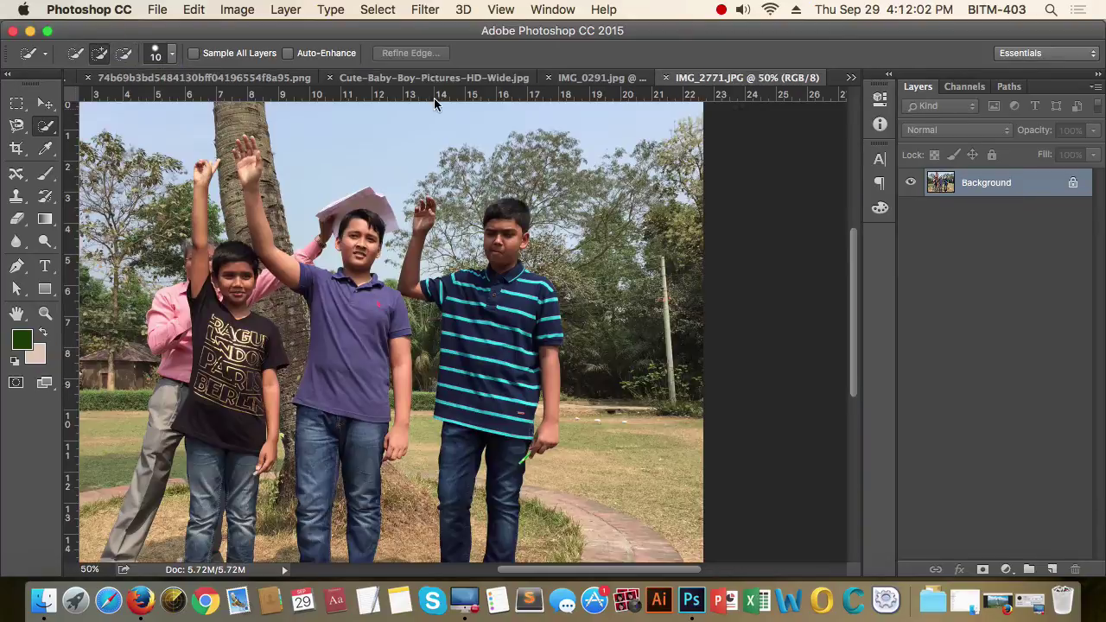
Select part of one turquoise stripe on the striped polo shirt in IMG_2771.JPG with the Magic Wand Tool
drag(51, 135, 147, 142)
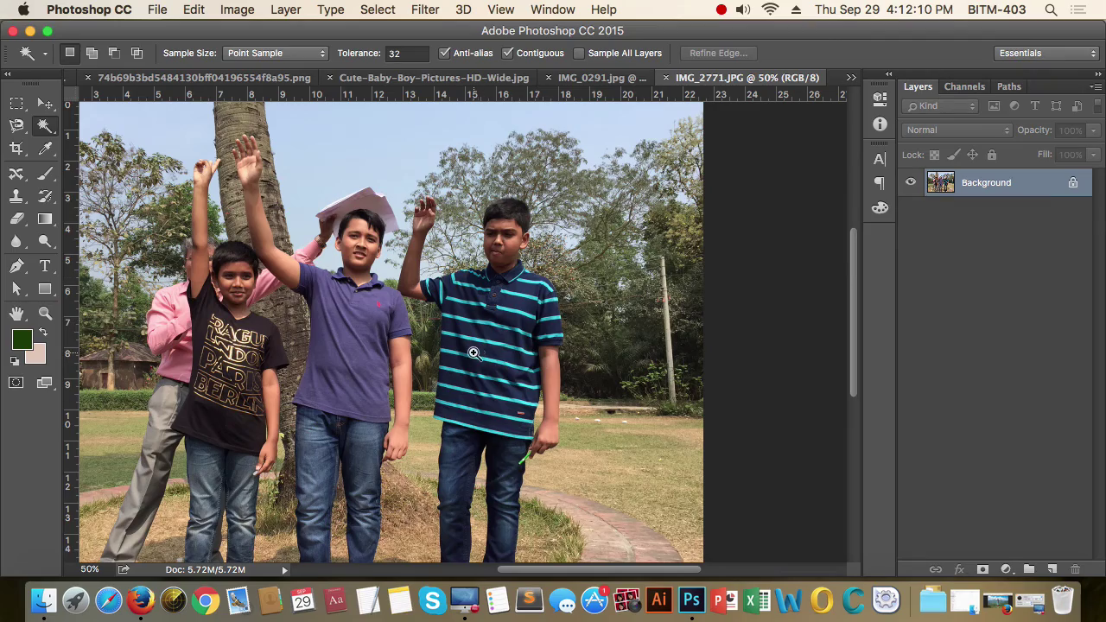
drag(473, 352, 547, 397)
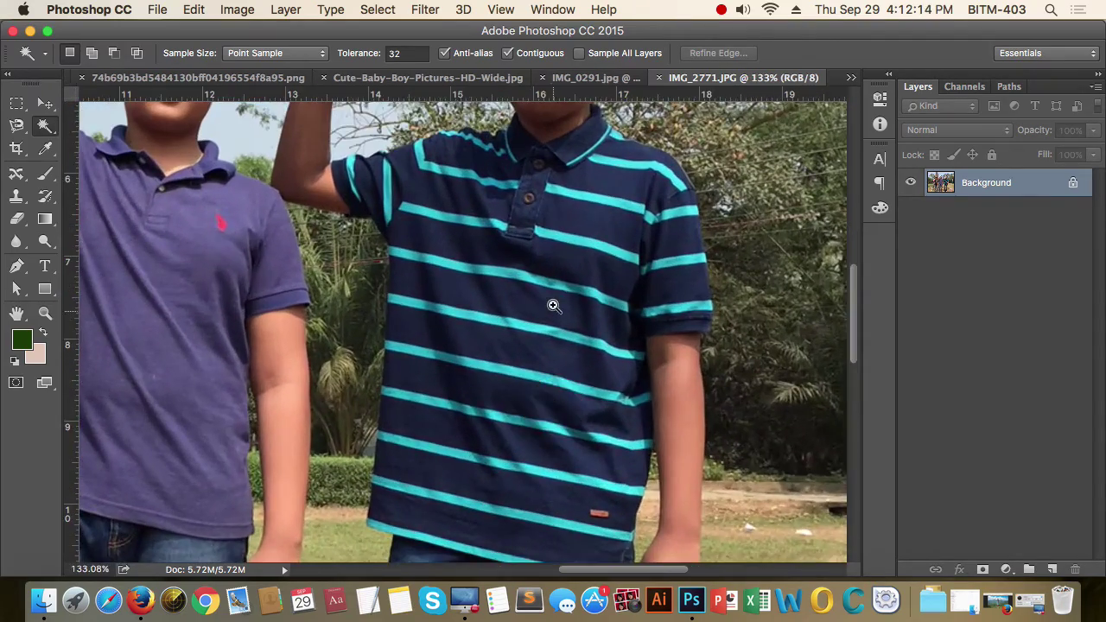
mouse_move(554, 306)
mouse_down()
mouse_move(614, 348)
mouse_move(545, 306)
mouse_up()
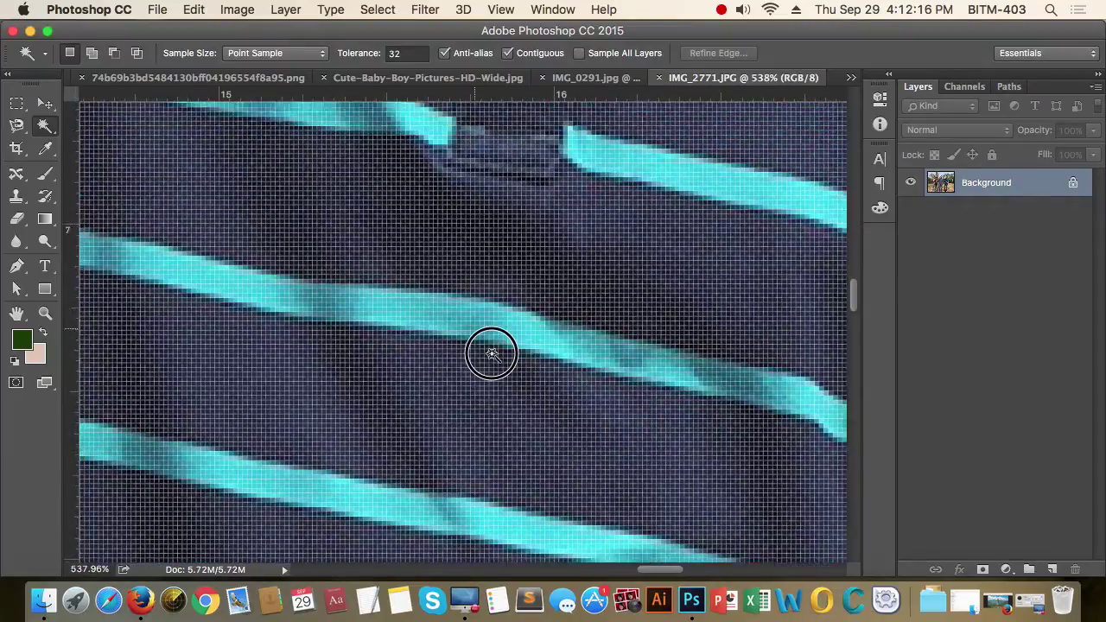
drag(491, 354, 597, 414)
drag(477, 472, 485, 399)
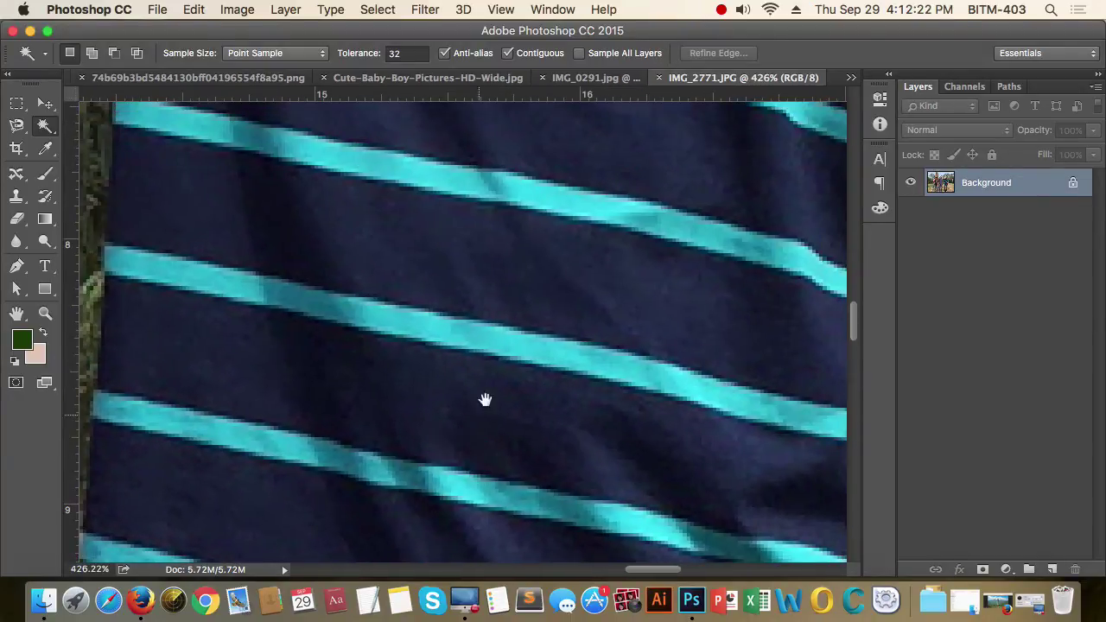
click(538, 353)
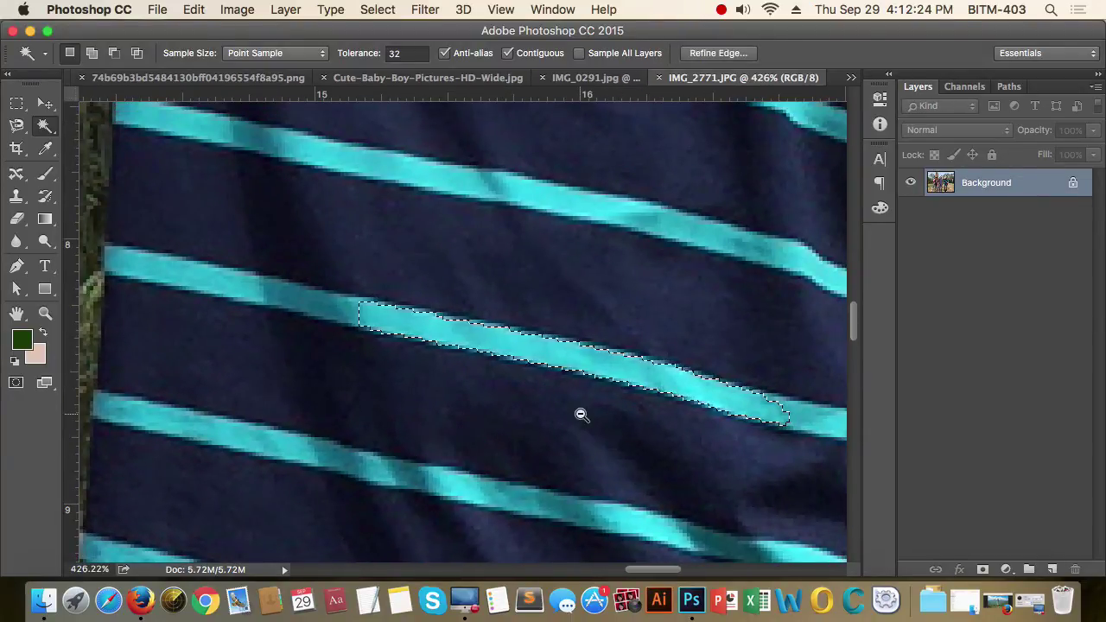
Expand the stripe selection to all similar turquoise colours in the photo and inspect the selected stripes up close
drag(583, 415, 562, 384)
scroll(538, 345, down, 3)
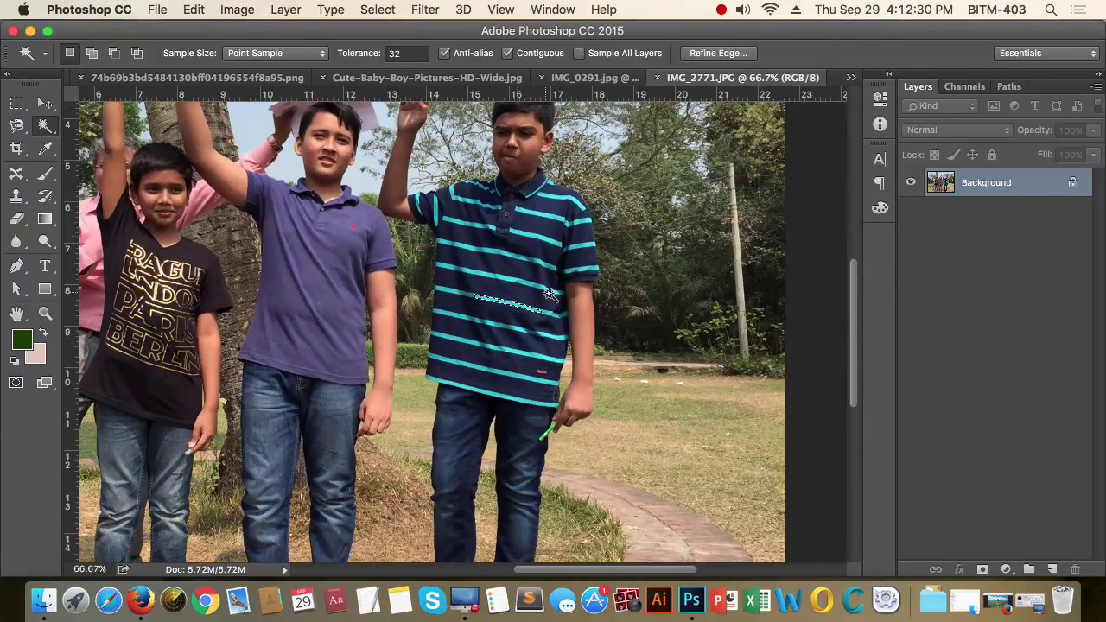
key(m)
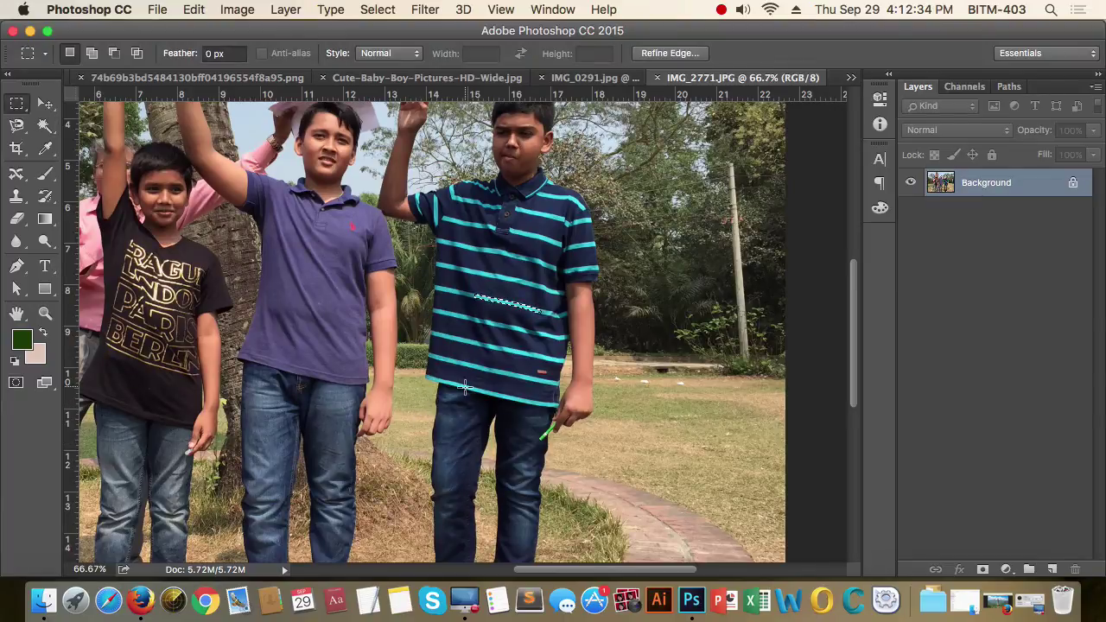
click(381, 12)
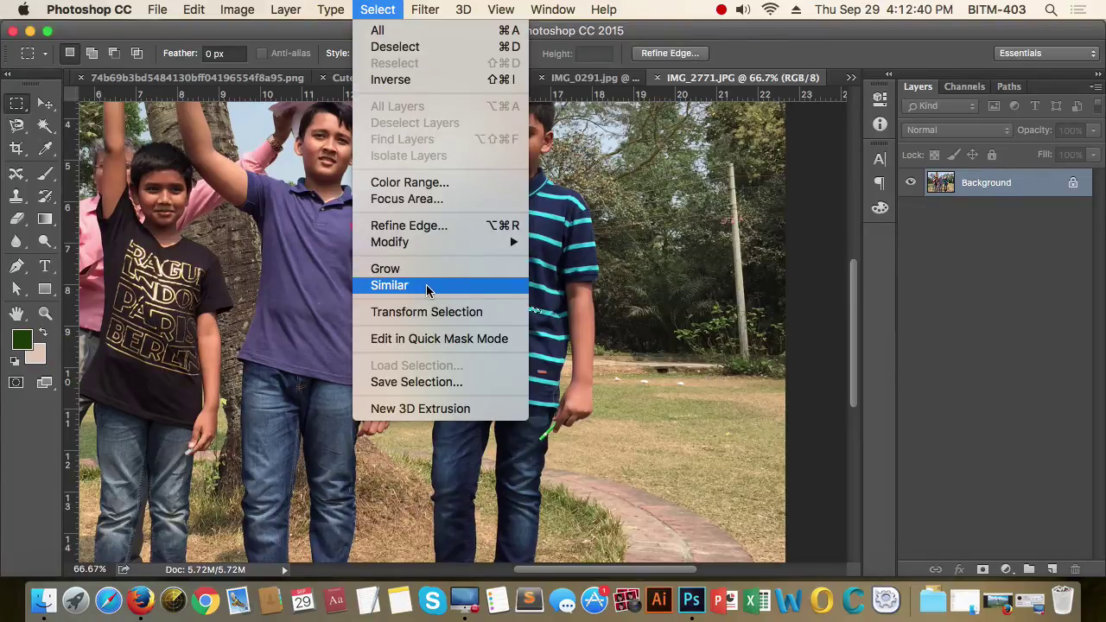
click(389, 285)
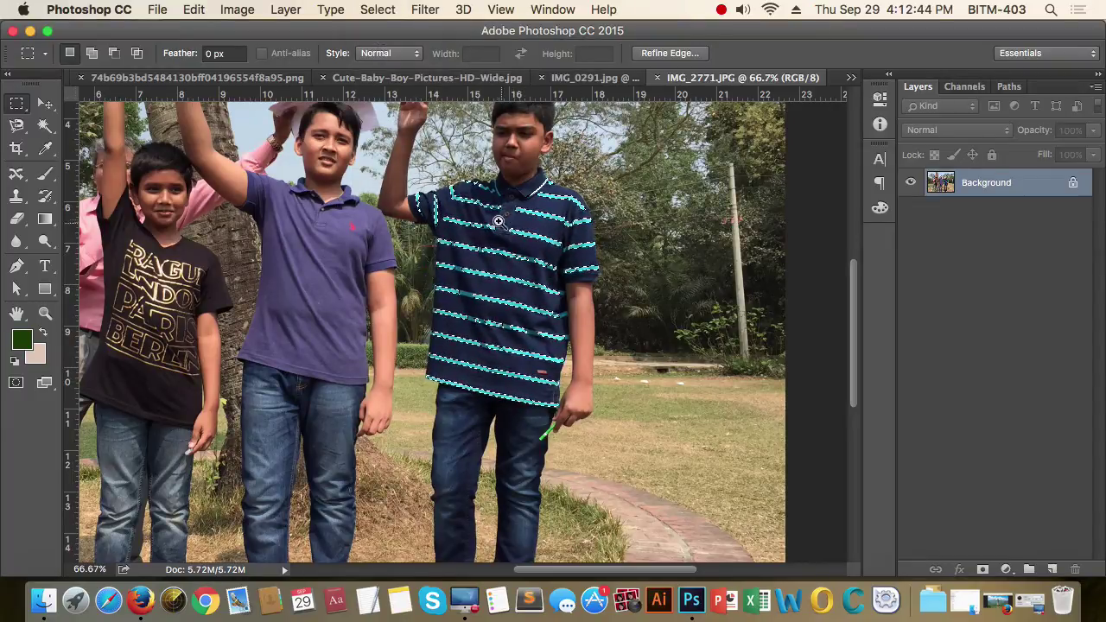
drag(615, 317, 650, 314)
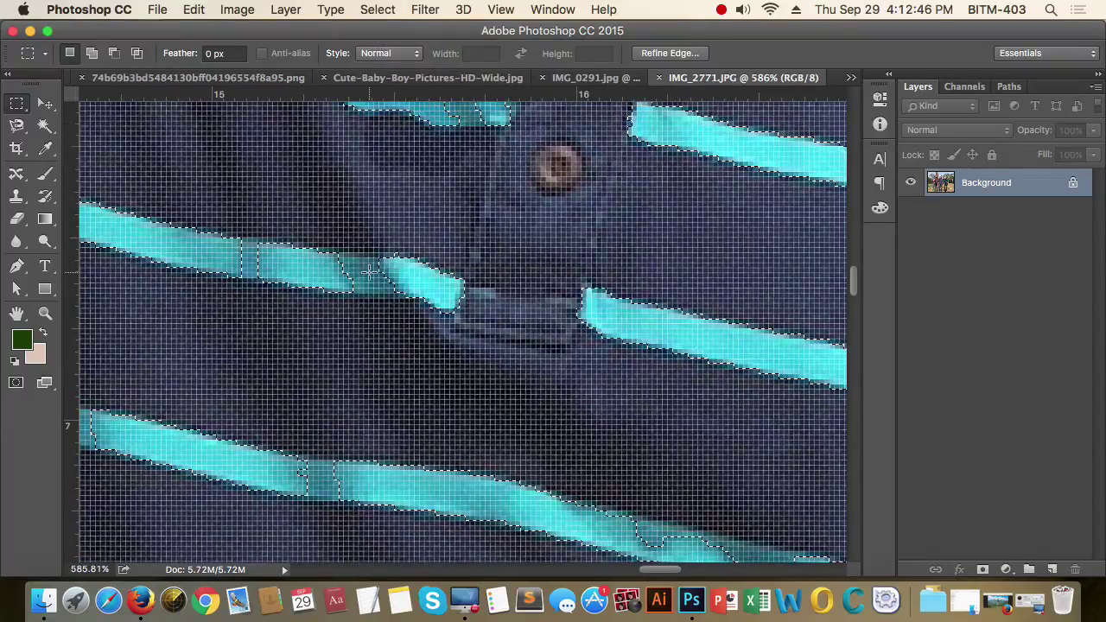
drag(277, 265, 286, 272)
drag(530, 292, 451, 293)
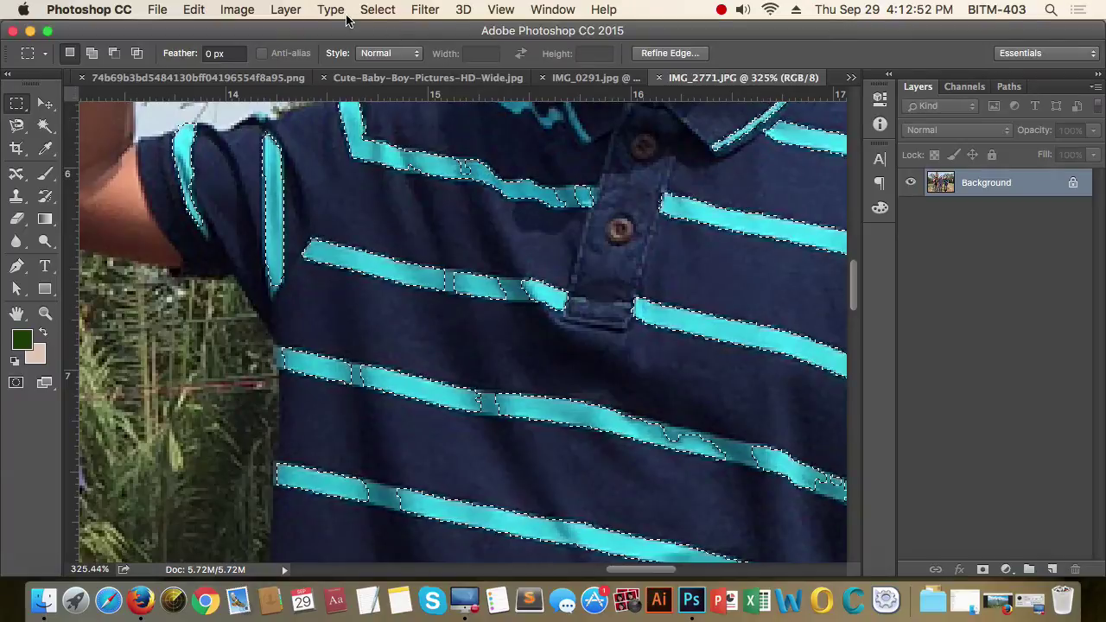
Grow the turquoise stripe selection into adjacent similar colours and examine the selected stripes across the striped polo shirt
click(378, 10)
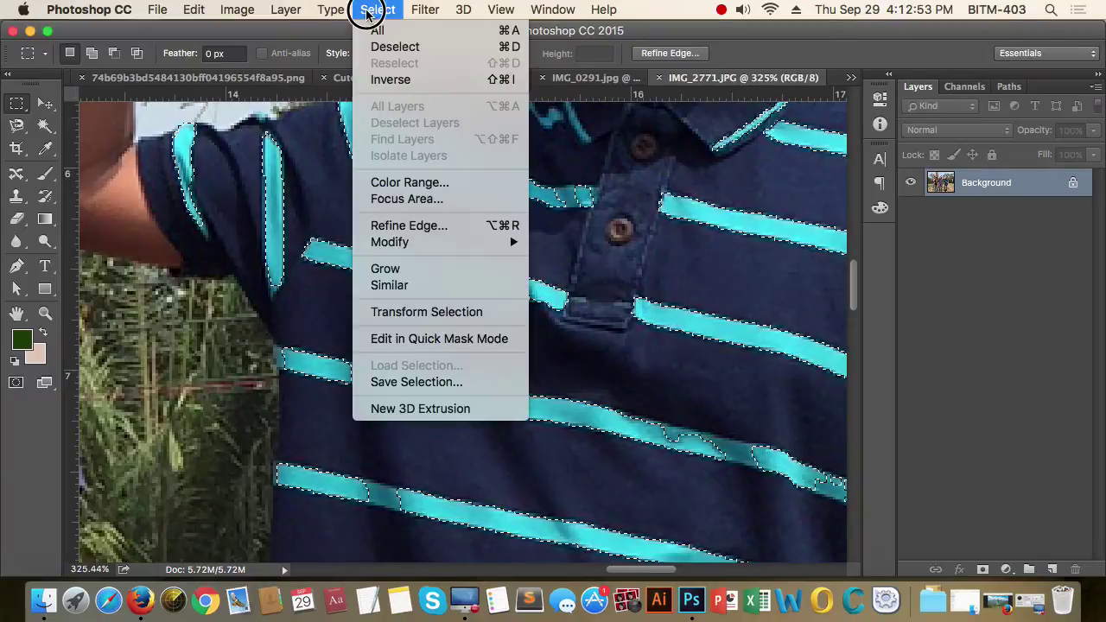
click(442, 269)
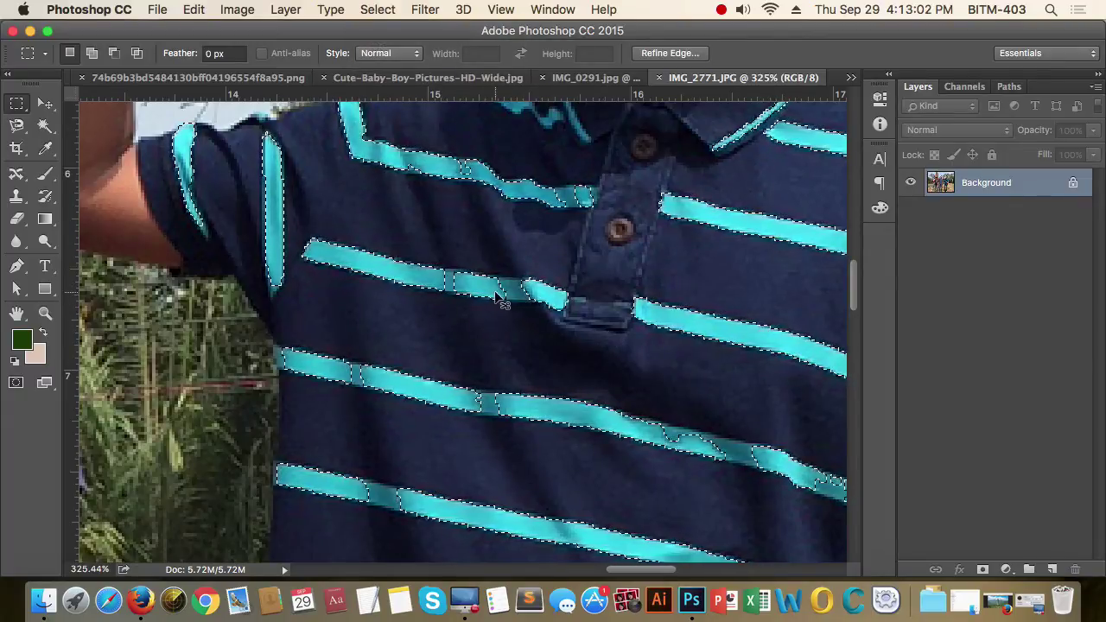
key(super+c)
scroll(617, 370, down, 10)
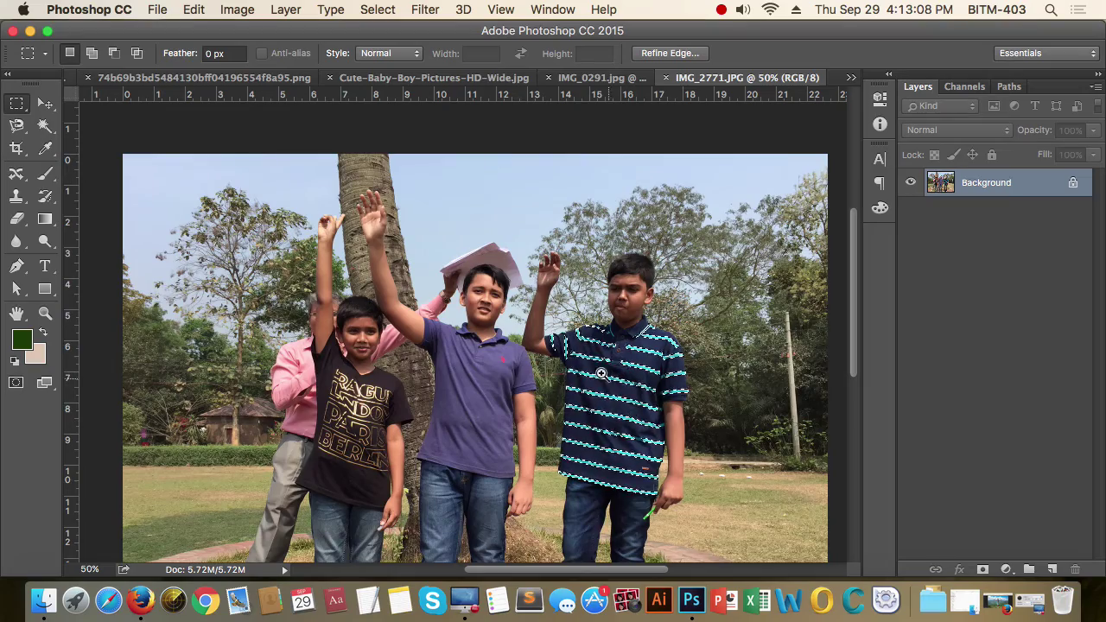
scroll(618, 372, up, 10)
scroll(720, 438, down, 8)
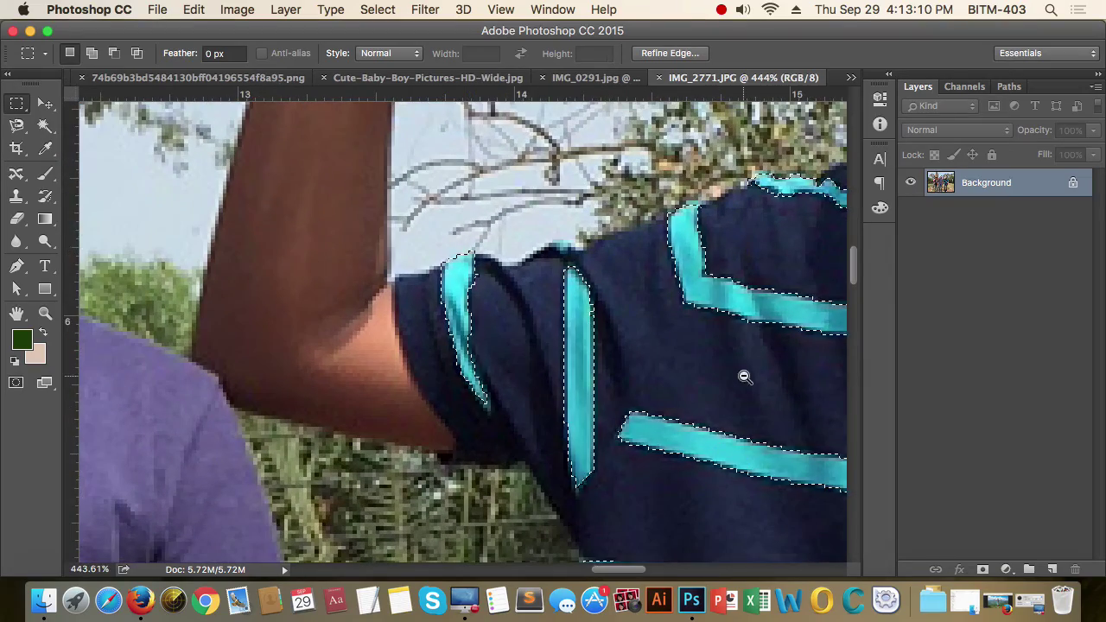
scroll(533, 363, down, 3)
scroll(533, 363, right, 4)
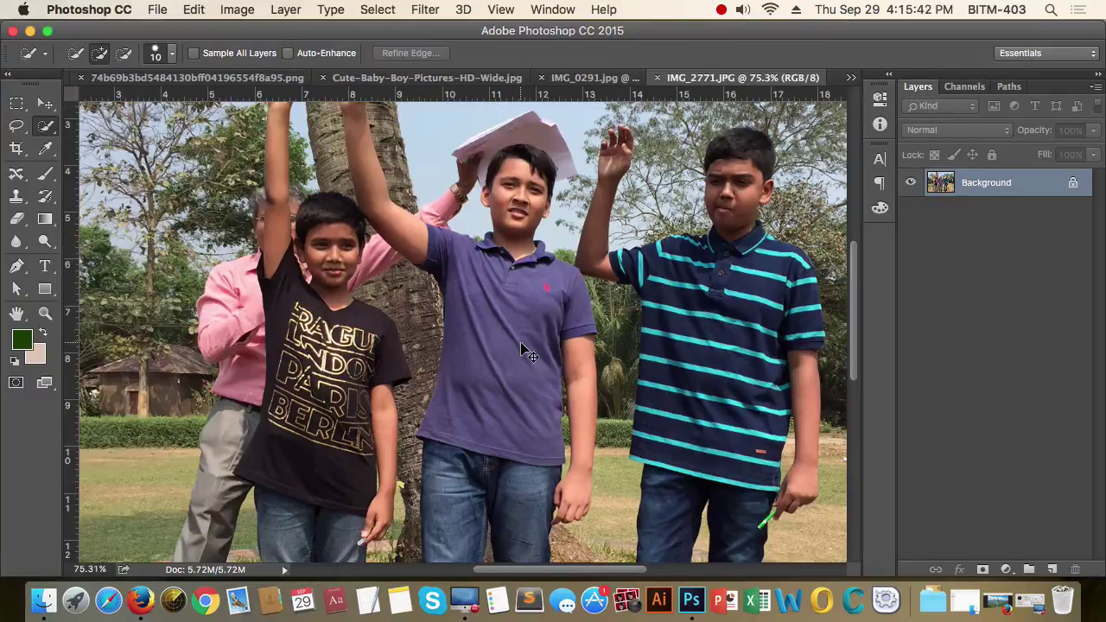
Select the purple polo shirt of the middle boy with the Quick Selection Tool and inspect the selection edges up close
mouse_move(508, 331)
mouse_down()
mouse_move(508, 291)
mouse_move(529, 277)
mouse_move(529, 259)
mouse_move(457, 242)
mouse_move(473, 382)
mouse_move(555, 424)
mouse_up()
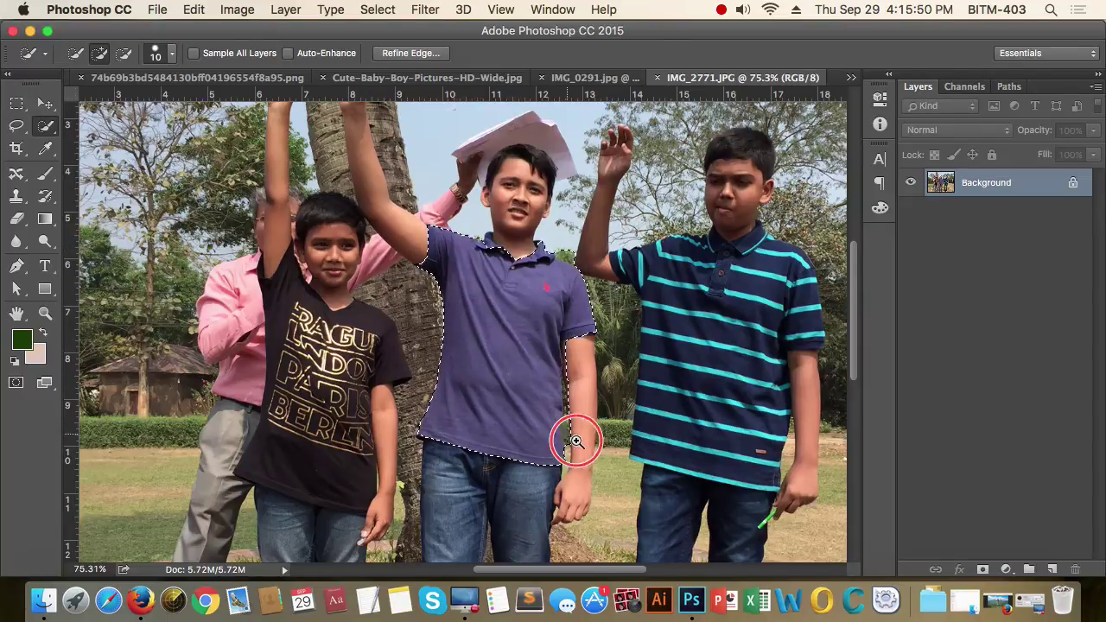
scroll(572, 437, up, 5)
scroll(572, 438, up, 10)
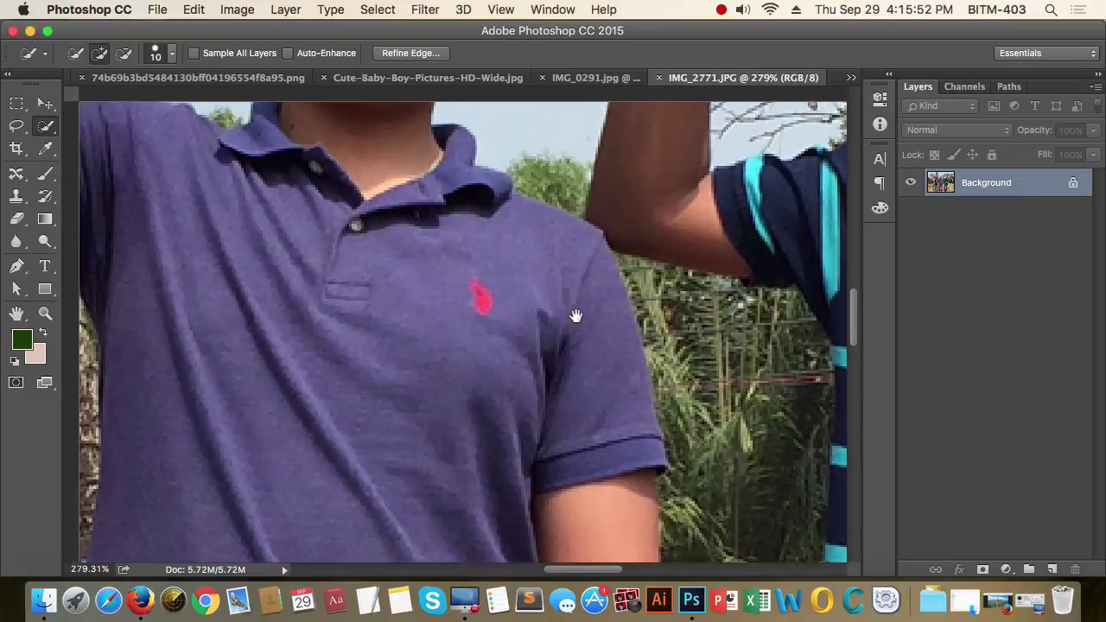
scroll(635, 383, down, 3)
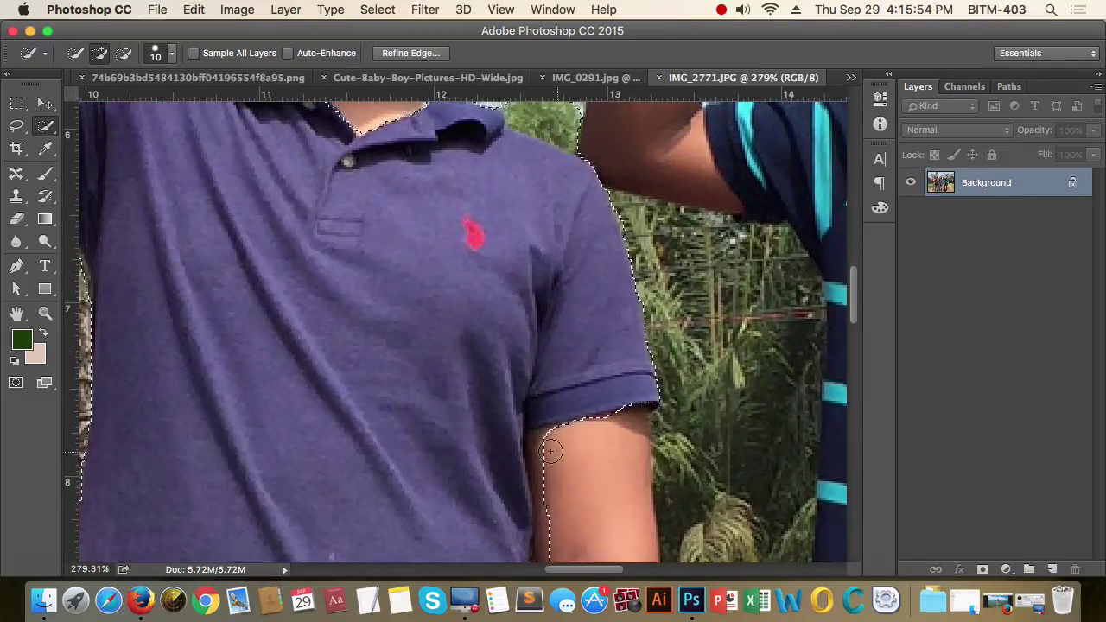
scroll(538, 424, up, 2)
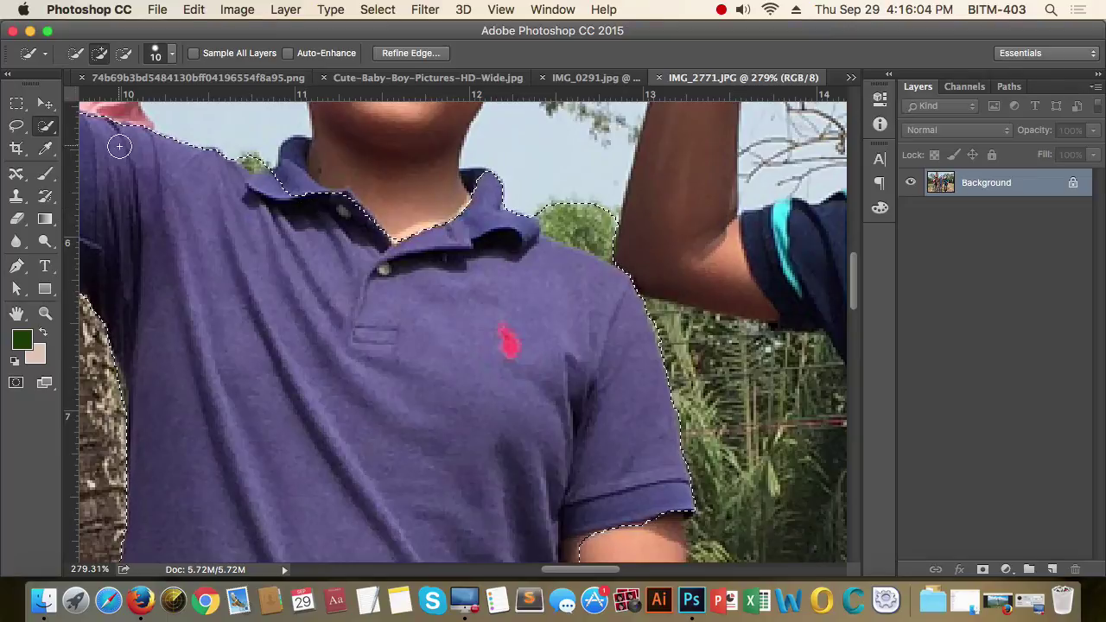
Subtract the small green foliage patch beside the purple collar on the raised-arm side with the Lasso Tool
click(17, 127)
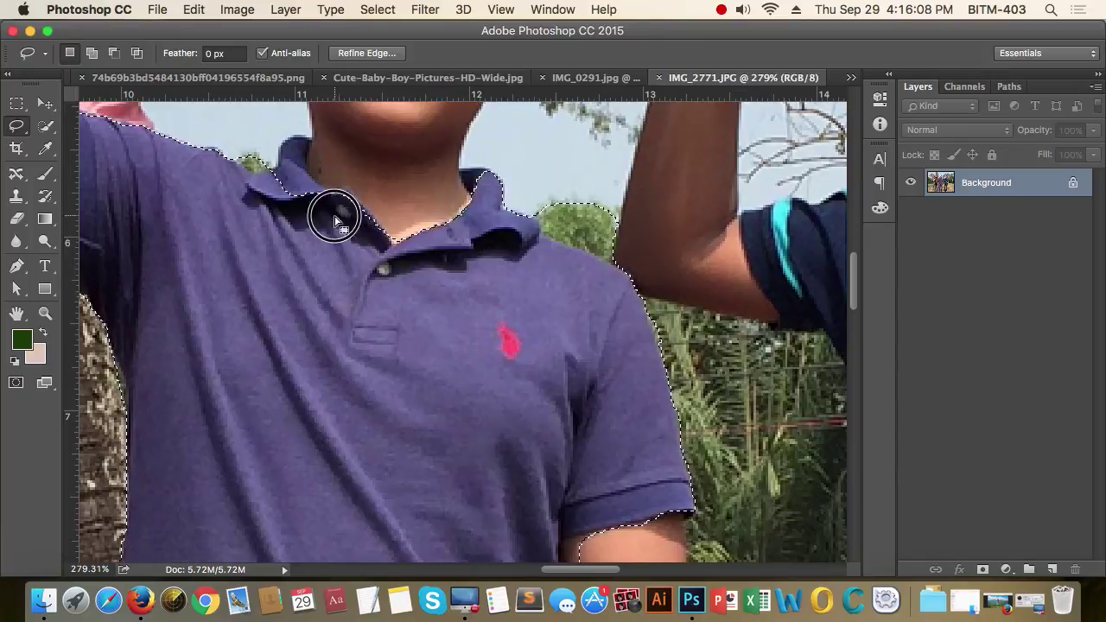
scroll(336, 222, down, 2)
scroll(353, 247, up, 5)
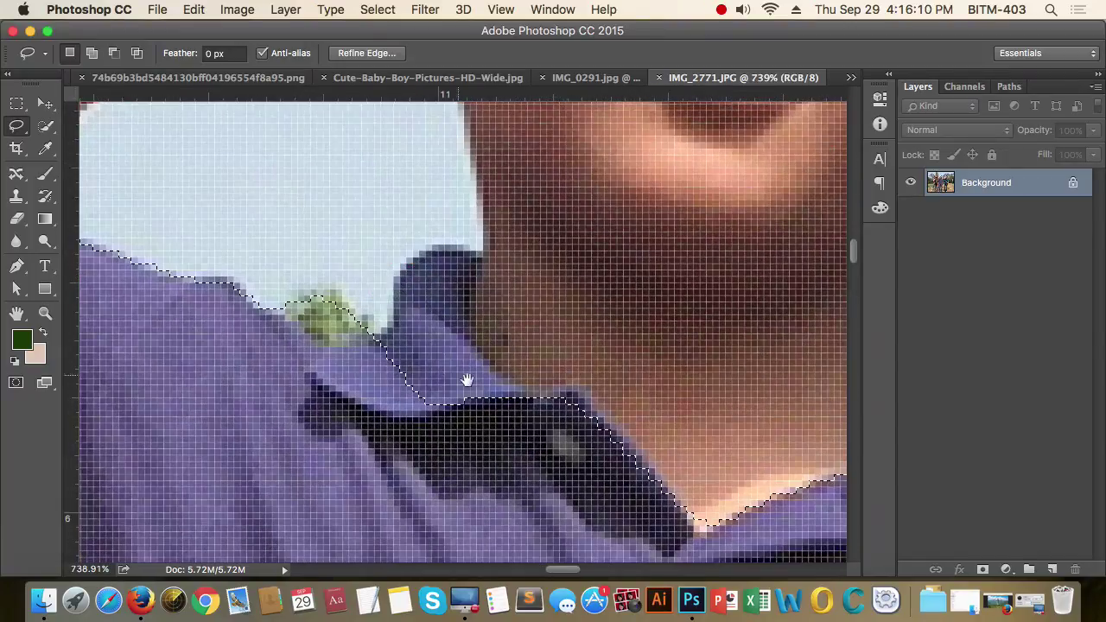
drag(467, 380, 483, 354)
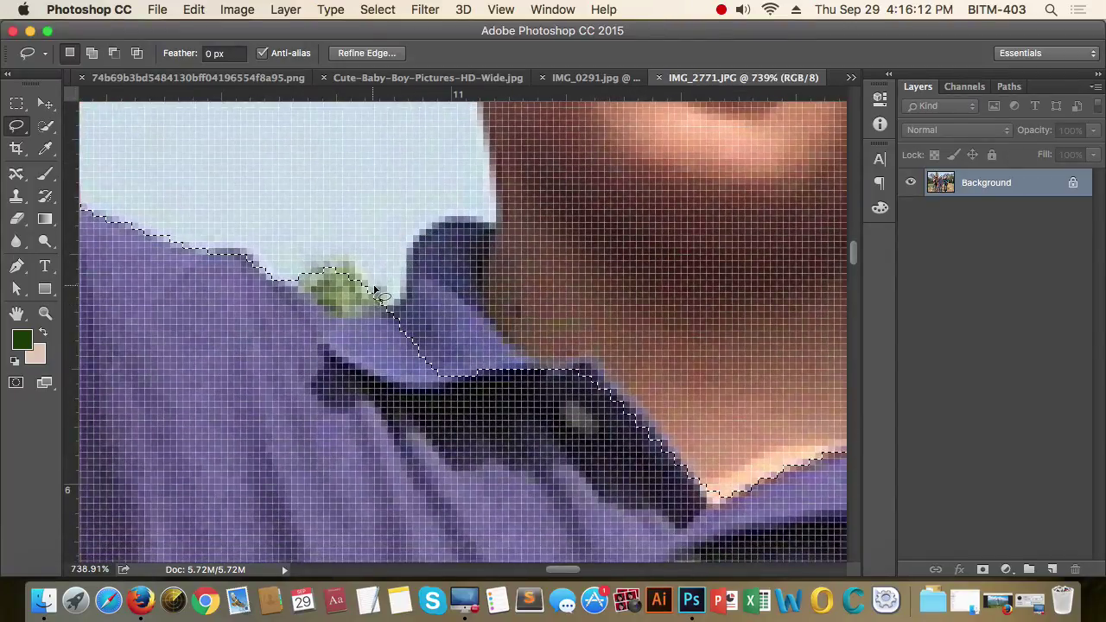
key(alt)
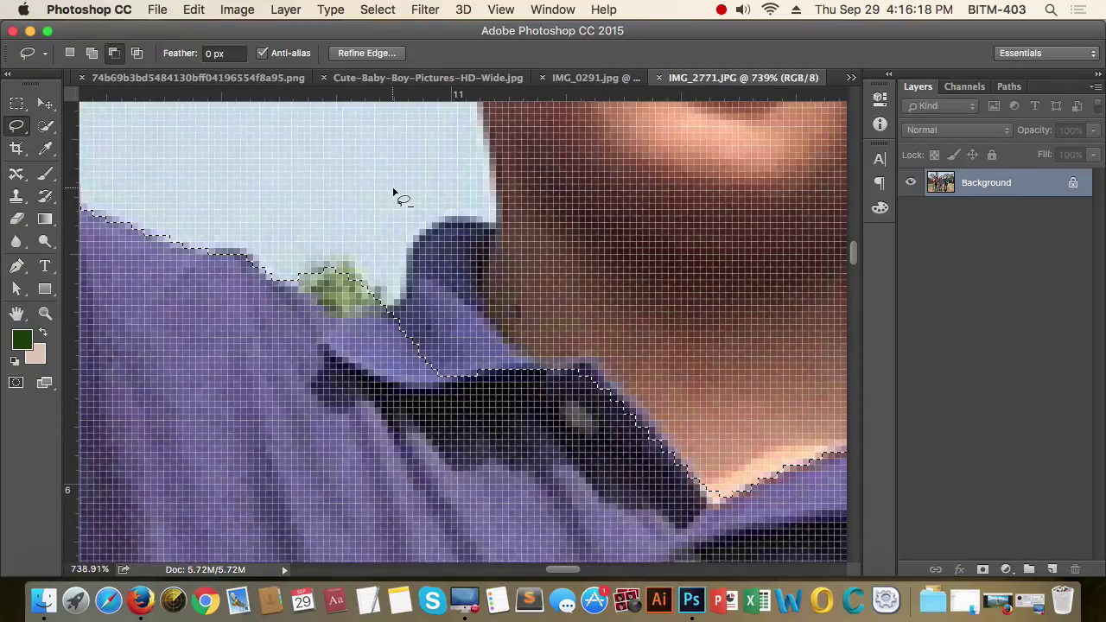
mouse_move(280, 185)
mouse_down()
mouse_move(279, 212)
mouse_move(294, 263)
mouse_up()
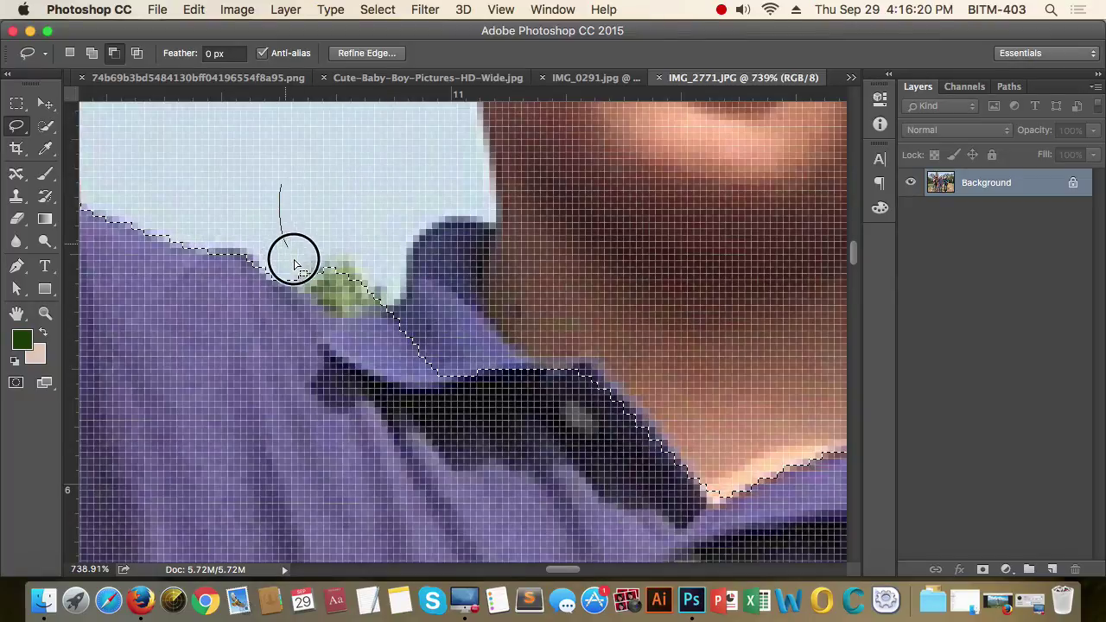
drag(389, 304, 386, 304)
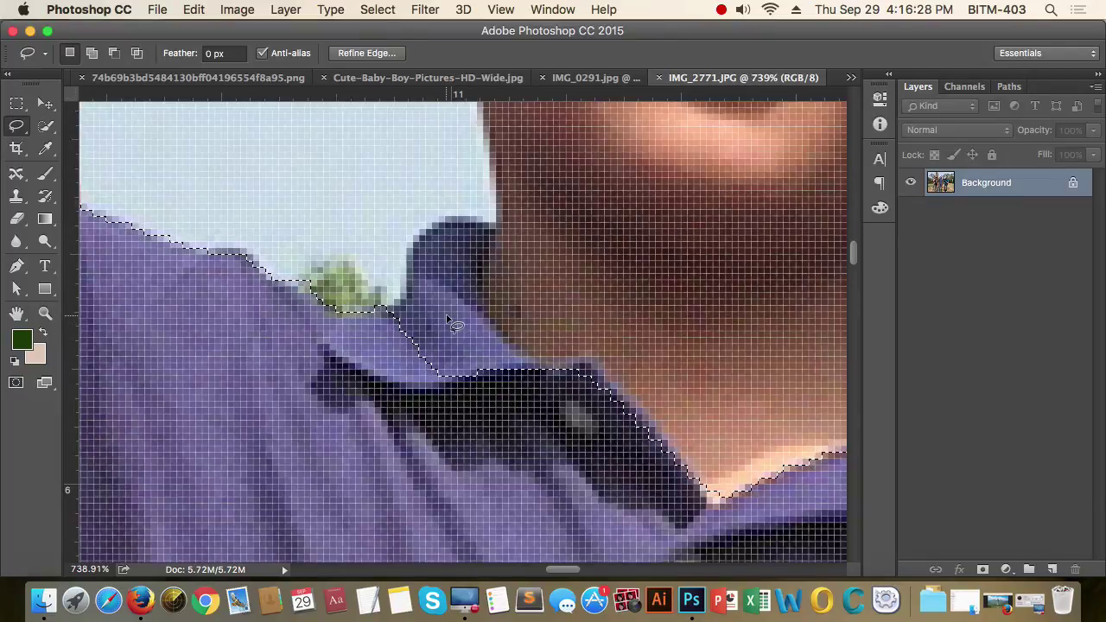
Add the missed standing part of the purple collar on the raised-arm side to the selection with the Lasso Tool
key(shift)
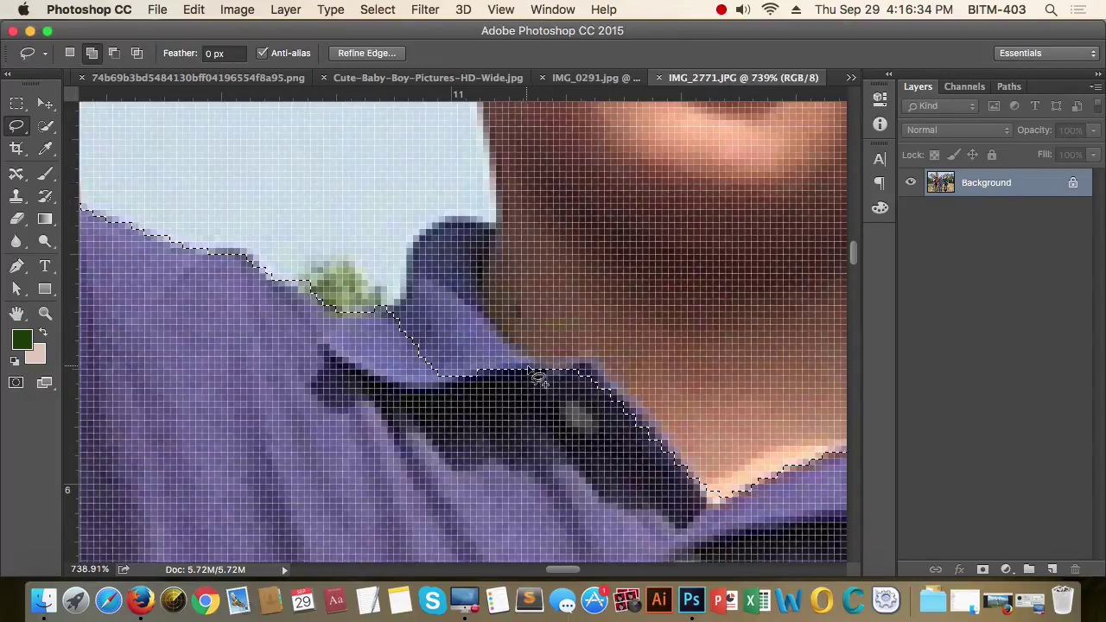
mouse_move(502, 358)
mouse_down()
mouse_move(467, 293)
mouse_move(491, 236)
mouse_move(479, 226)
mouse_move(459, 217)
mouse_move(434, 227)
mouse_move(384, 316)
mouse_up()
mouse_move(473, 278)
mouse_down()
mouse_move(475, 311)
mouse_move(493, 334)
mouse_move(436, 415)
mouse_move(399, 367)
mouse_up()
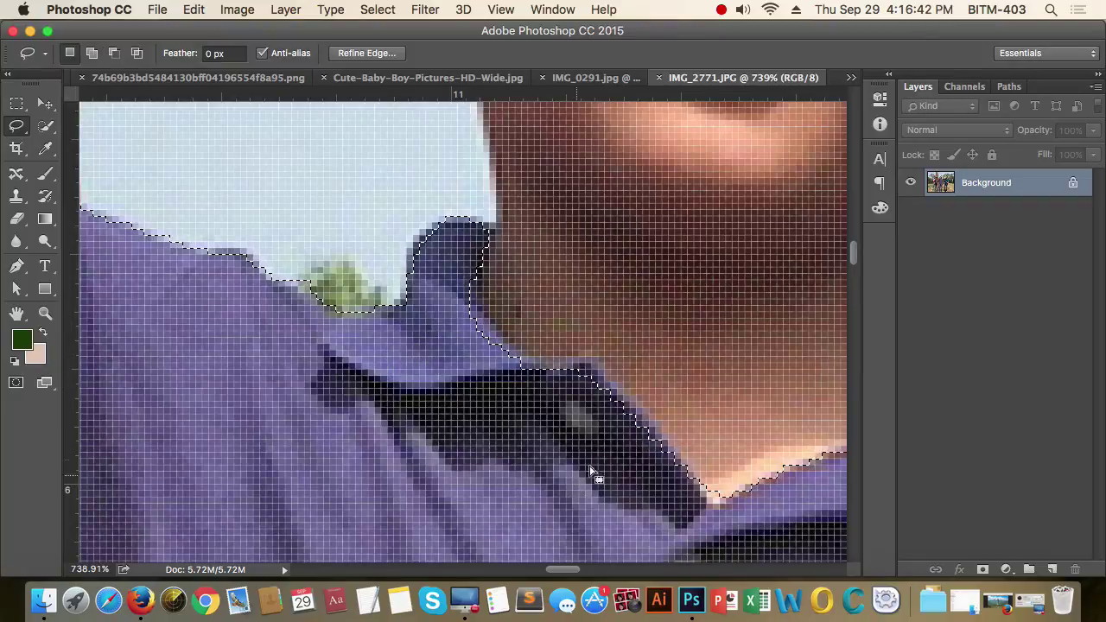
Subtract the green bush above the purple shirt's shoulder on the lowered-arm side from the selection
scroll(592, 474, down, 5)
scroll(481, 345, right, 10)
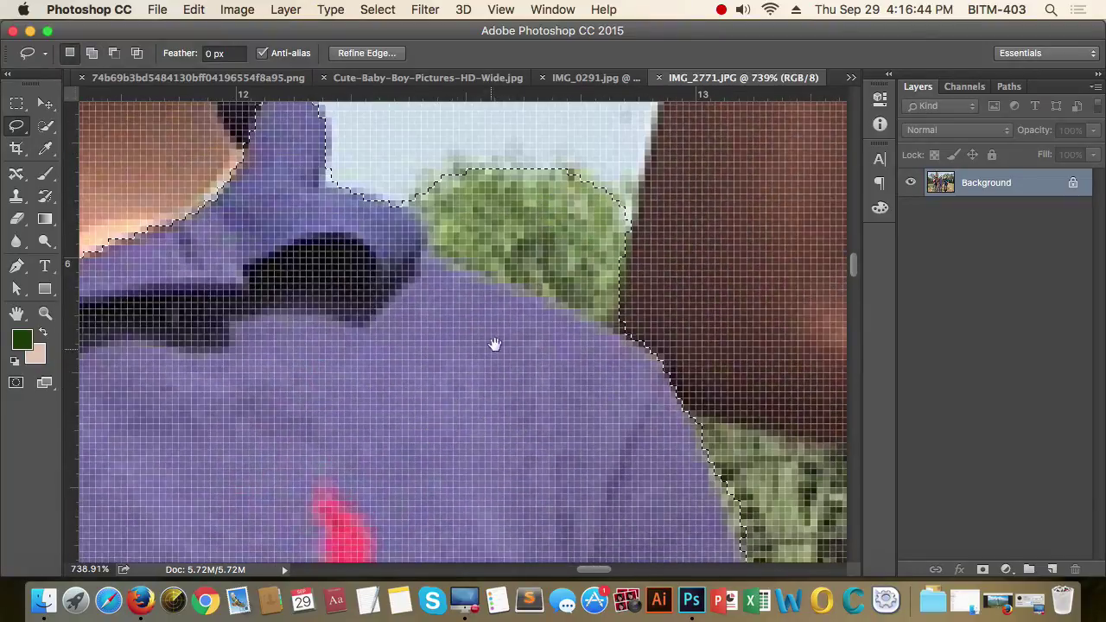
drag(495, 345, 489, 400)
key(alt)
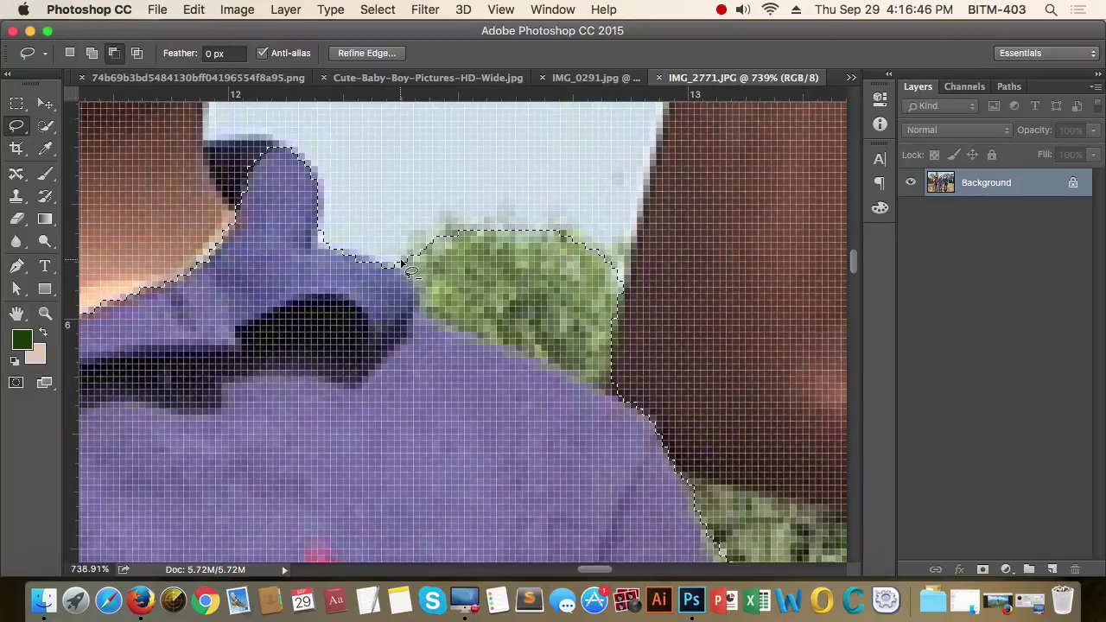
mouse_move(402, 262)
mouse_down()
mouse_move(434, 311)
mouse_move(605, 383)
mouse_move(622, 215)
mouse_move(358, 217)
mouse_up()
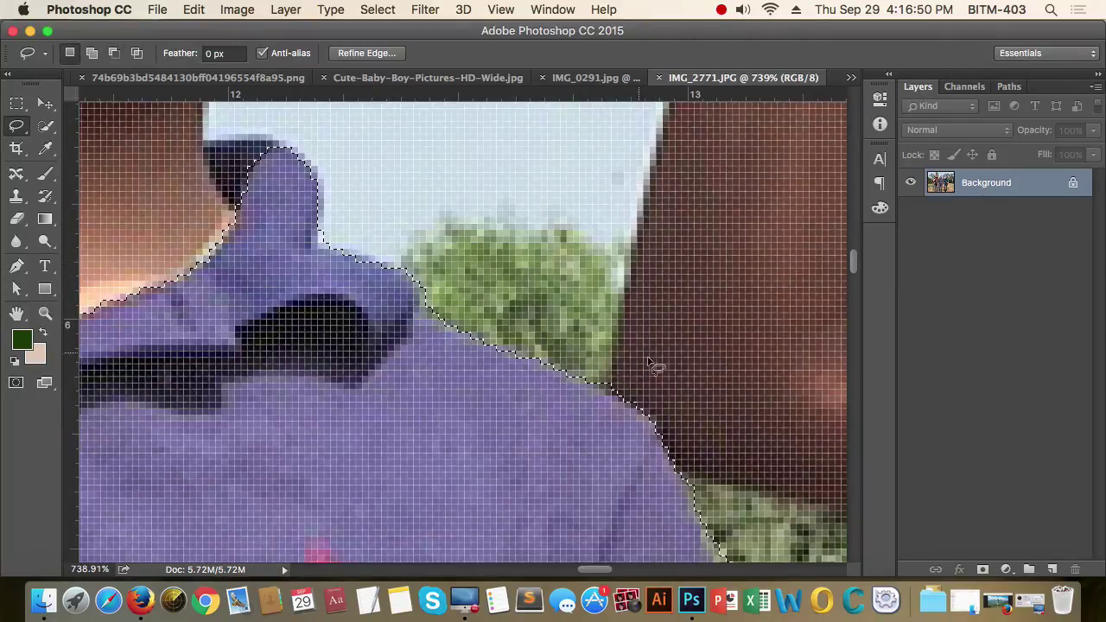
Add the dark inner piece of the collar on the lowered-arm side to the selection with the Lasso Tool
scroll(467, 337, up, 5)
scroll(467, 337, left, 10)
key(shift)
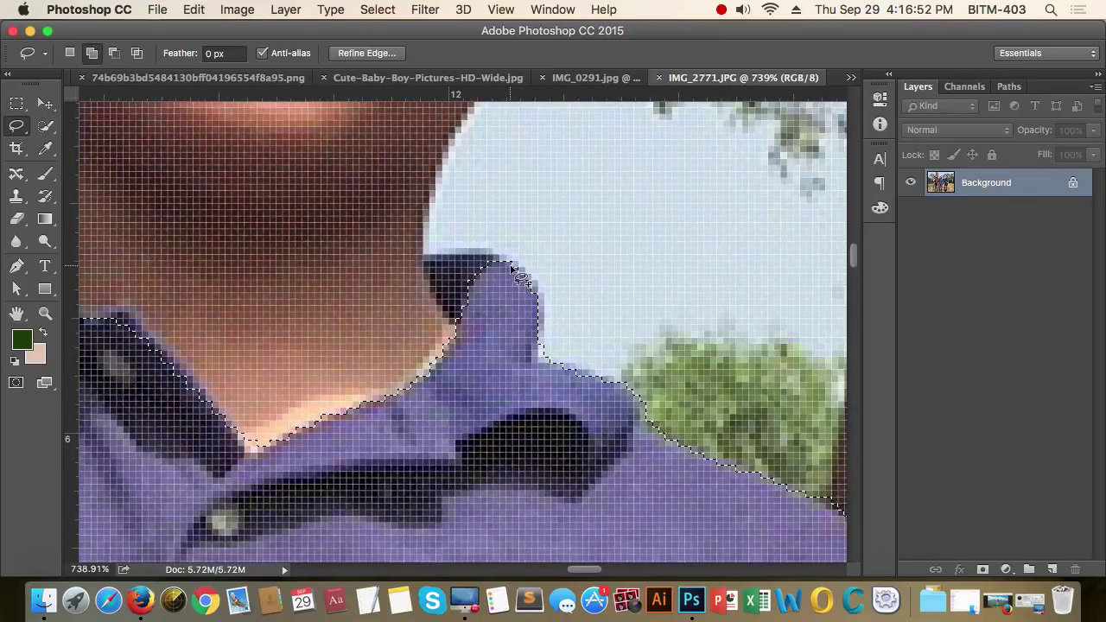
mouse_move(464, 255)
mouse_down()
mouse_move(426, 258)
mouse_move(428, 271)
mouse_move(459, 319)
mouse_move(484, 329)
mouse_up()
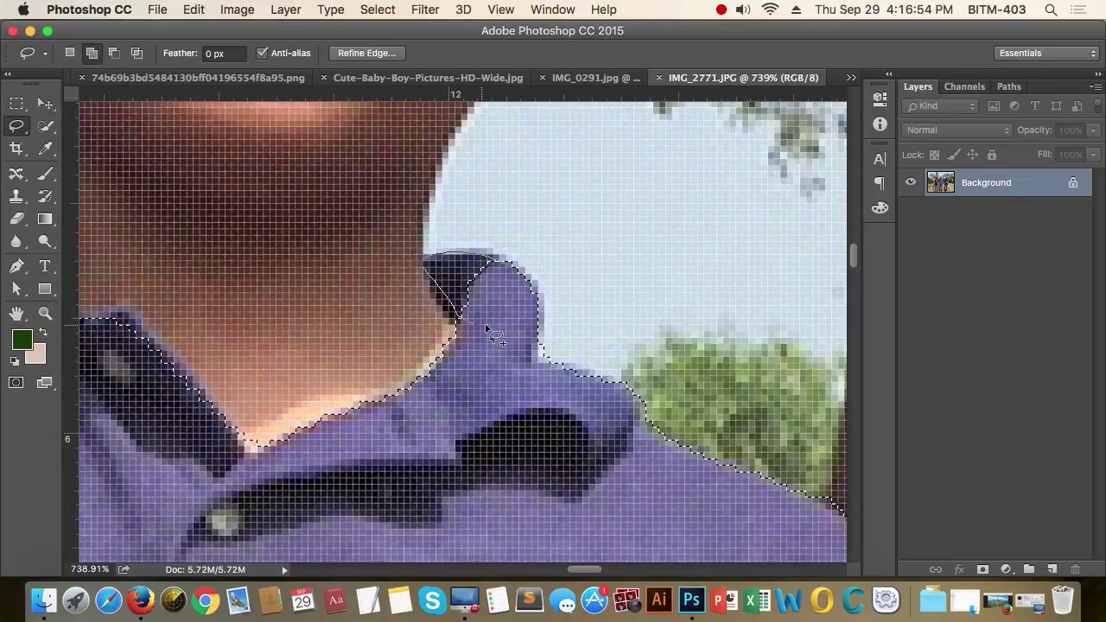
scroll(691, 388, down, 1)
drag(650, 318, 650, 318)
Subtract the strip of bare skin between the sleeve hem and the elbow of the lowered arm from the shirt selection
scroll(650, 318, down, 20)
scroll(650, 318, right, 7)
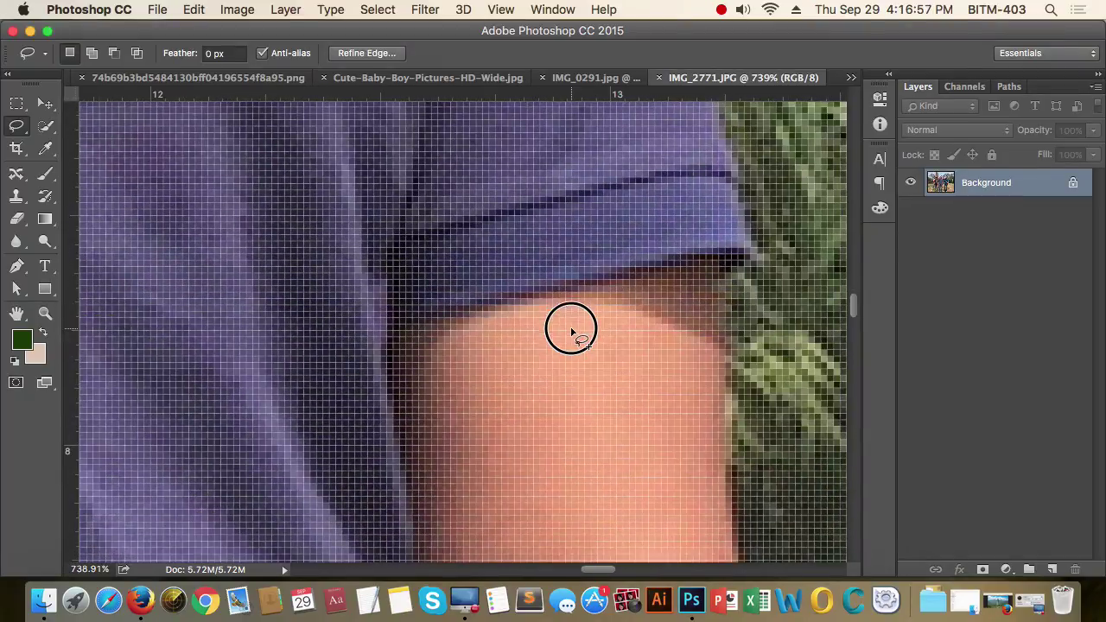
mouse_move(571, 331)
mouse_down()
mouse_move(650, 290)
mouse_move(548, 294)
mouse_move(400, 333)
mouse_move(403, 407)
mouse_move(445, 480)
mouse_up()
scroll(634, 222, down, 10)
scroll(634, 222, left, 2)
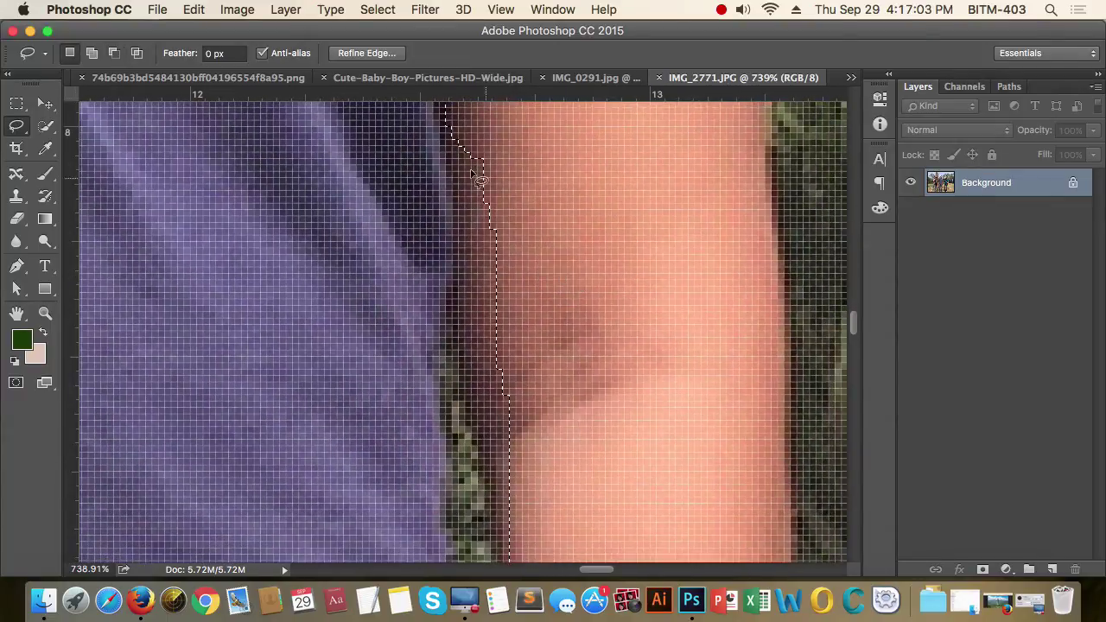
key(shift)
mouse_move(446, 108)
mouse_down()
mouse_move(460, 319)
mouse_move(502, 438)
mouse_move(576, 426)
mouse_move(584, 226)
mouse_up()
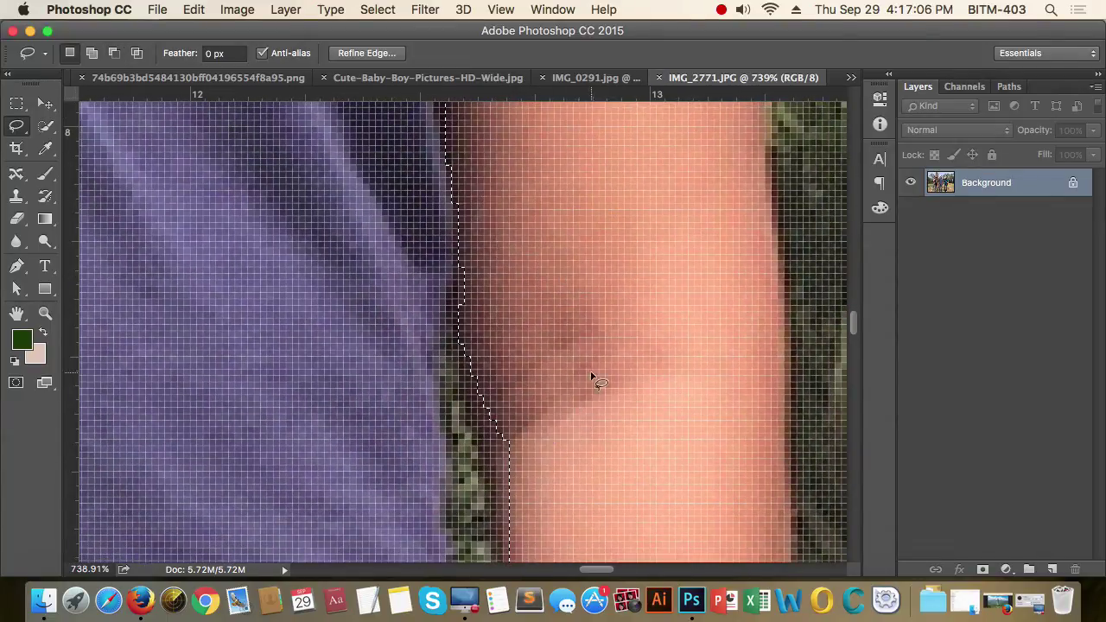
Subtract the forearm edge and the background gap beside the lower part of the purple shirt from the selection
scroll(593, 378, down, 5)
key(shift)
mouse_move(448, 108)
mouse_down()
mouse_move(448, 343)
mouse_move(461, 379)
mouse_move(529, 410)
mouse_move(587, 212)
mouse_move(553, 140)
mouse_move(562, 113)
mouse_up()
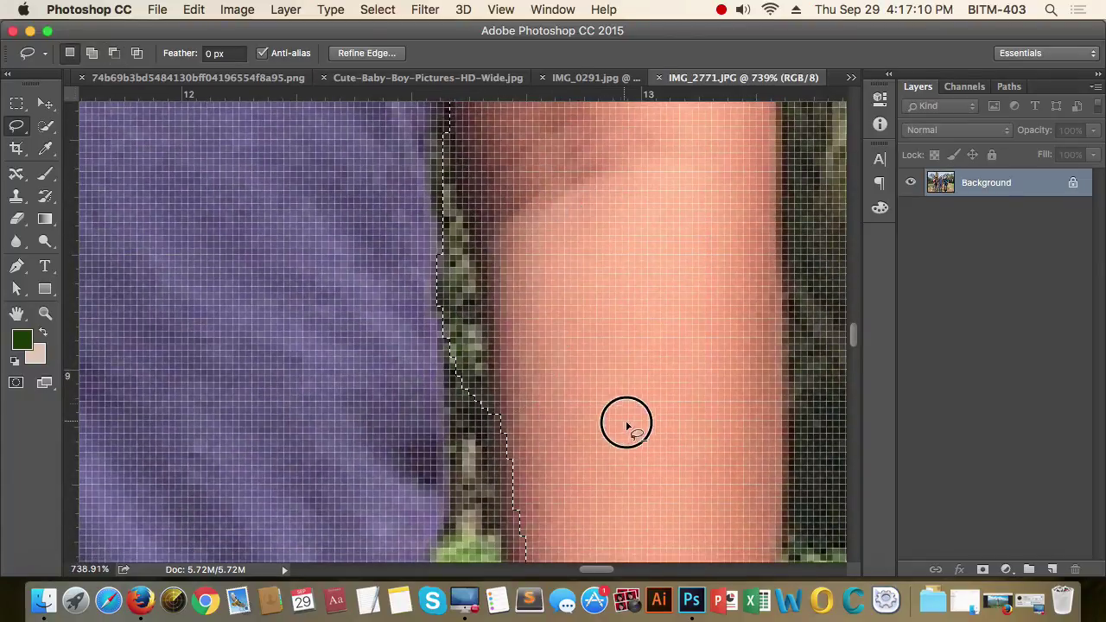
key(space)
drag(627, 424, 630, 234)
key(shift)
mouse_move(460, 170)
mouse_down()
mouse_move(444, 148)
mouse_move(453, 430)
mouse_move(524, 491)
mouse_move(584, 272)
mouse_move(642, 278)
mouse_move(605, 233)
mouse_up()
key(space)
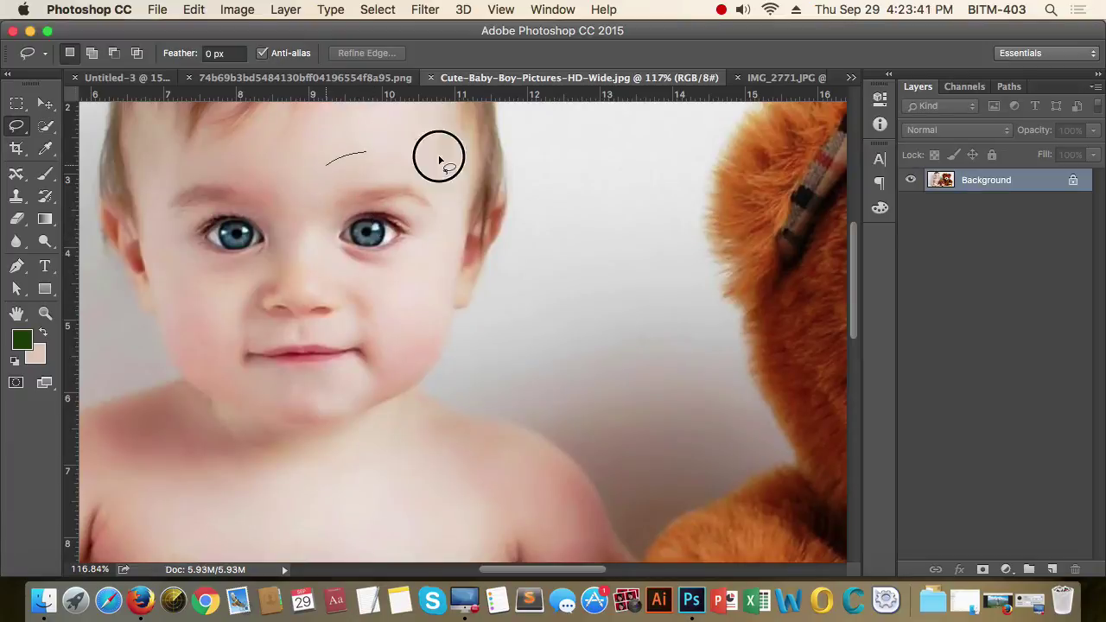
Draw a freehand lasso selection around one of the baby's eyes and the ear beside it, and clear it again
drag(332, 165, 342, 158)
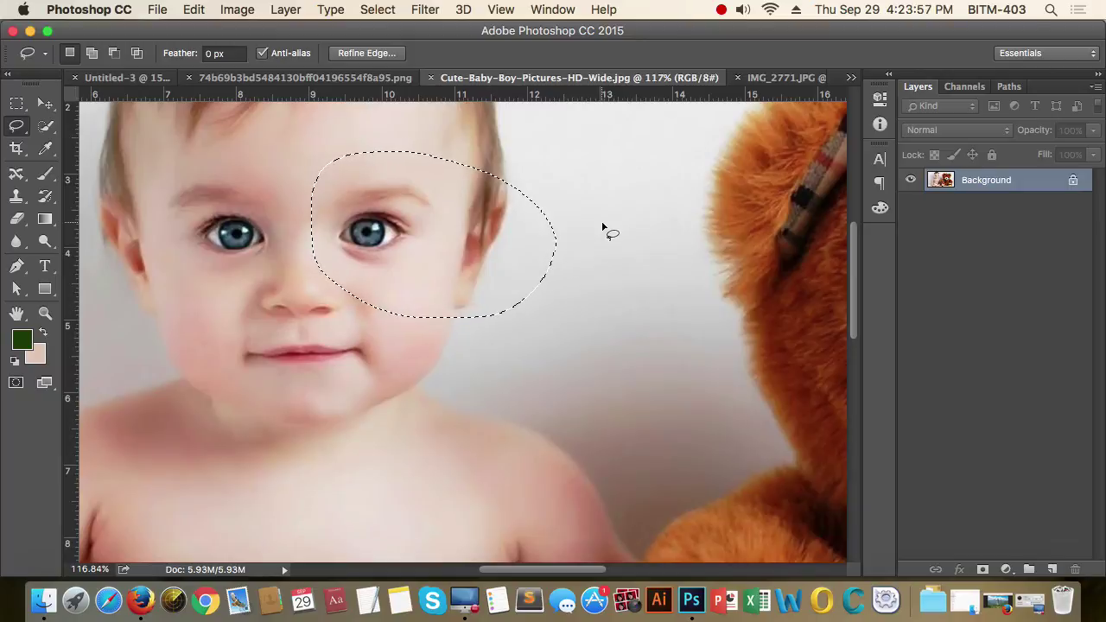
click(16, 103)
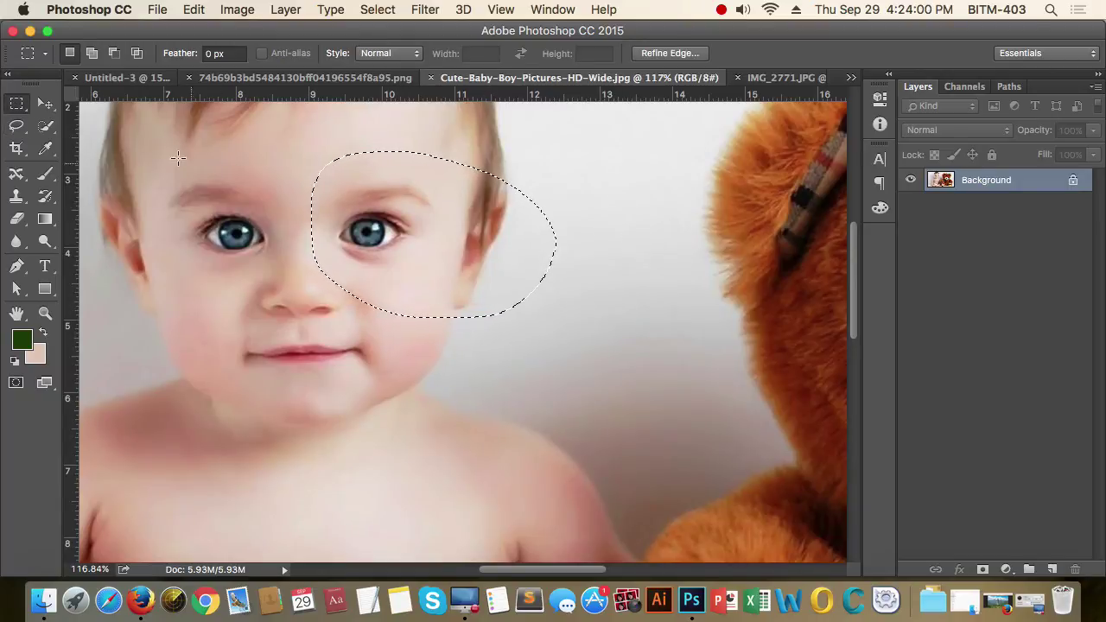
click(16, 125)
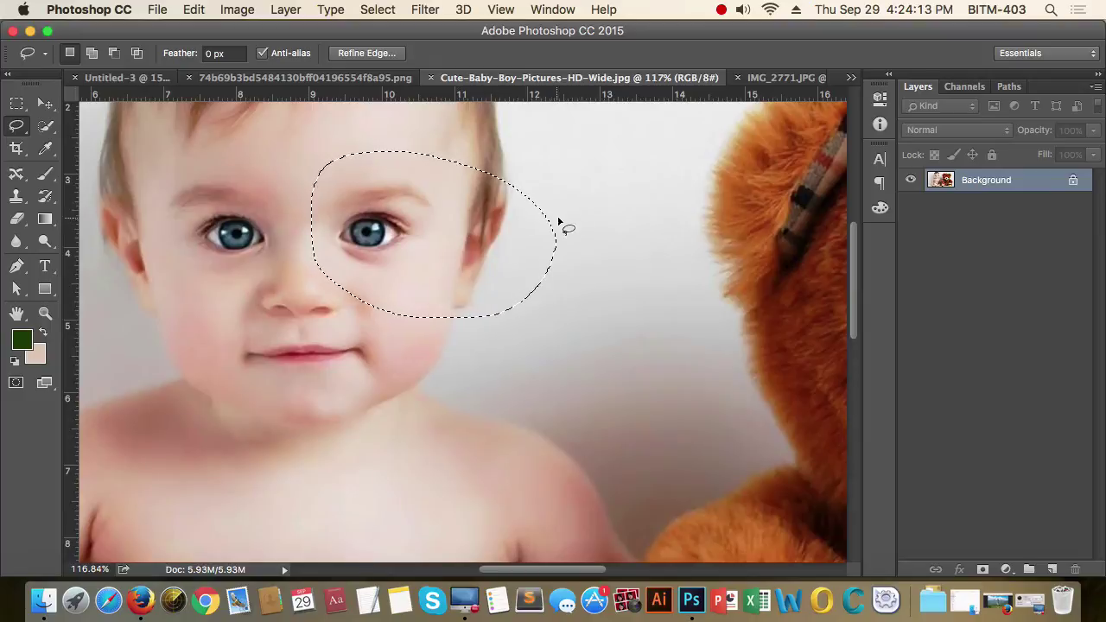
click(615, 234)
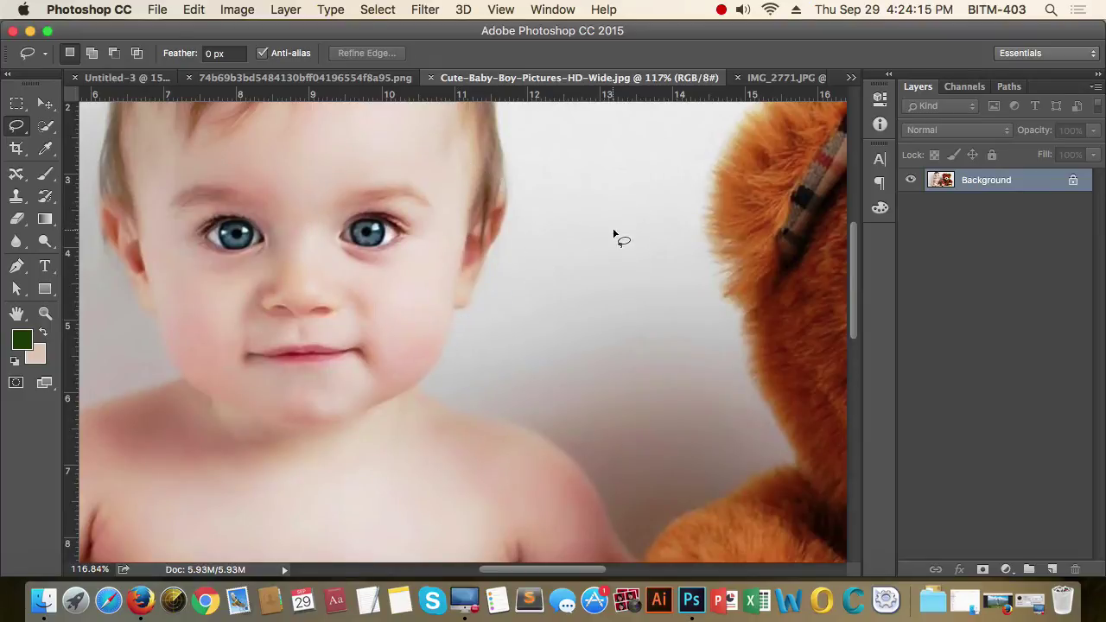
Lasso the area around the baby's eye and ear once more and remove the selection with the Deselect command
mouse_move(346, 176)
mouse_down()
mouse_move(309, 217)
mouse_move(526, 178)
mouse_move(328, 165)
mouse_up()
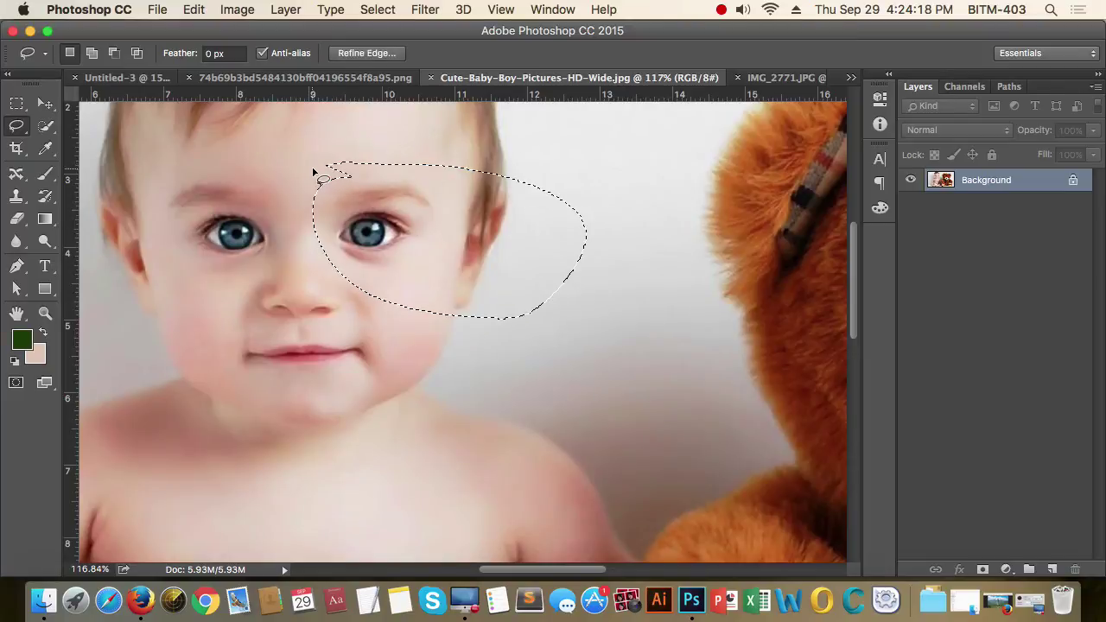
click(370, 12)
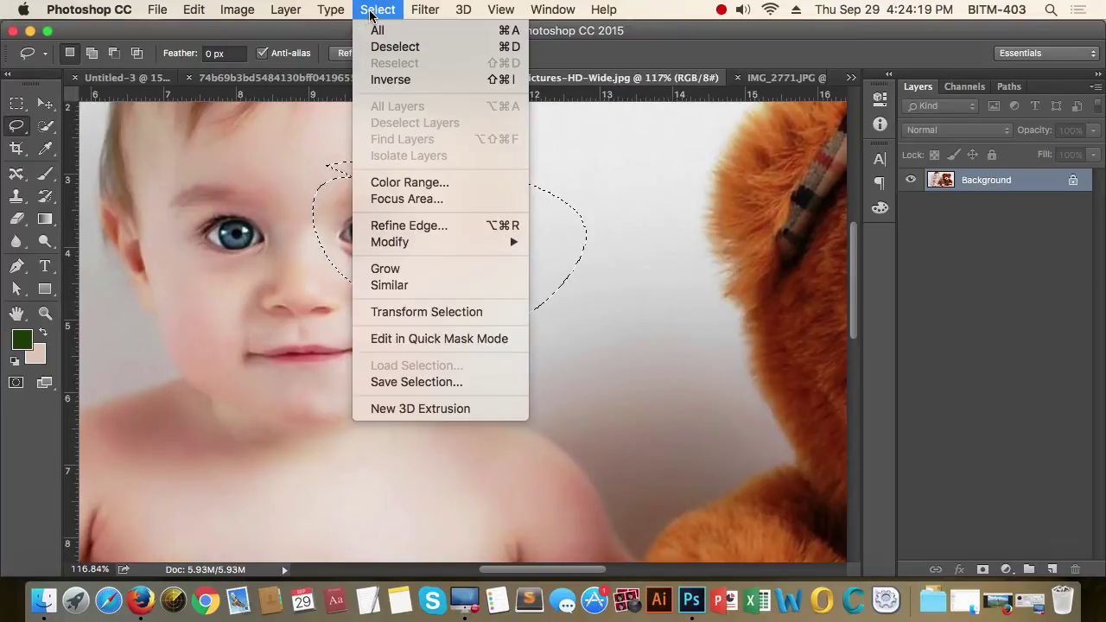
click(449, 54)
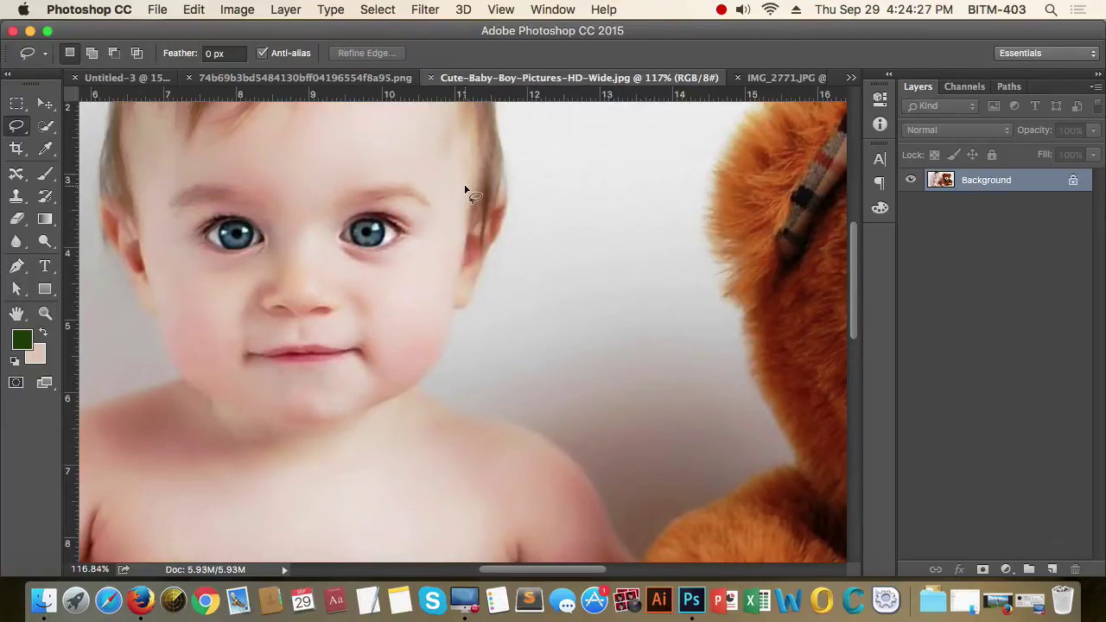
Clear the lasso trial and select a rectangular area from the baby's eye into the grey background with the Rectangular Marquee Tool
mouse_move(464, 187)
mouse_down()
mouse_move(449, 265)
mouse_move(458, 161)
mouse_move(527, 226)
mouse_up()
click(596, 205)
click(17, 103)
drag(331, 172, 620, 377)
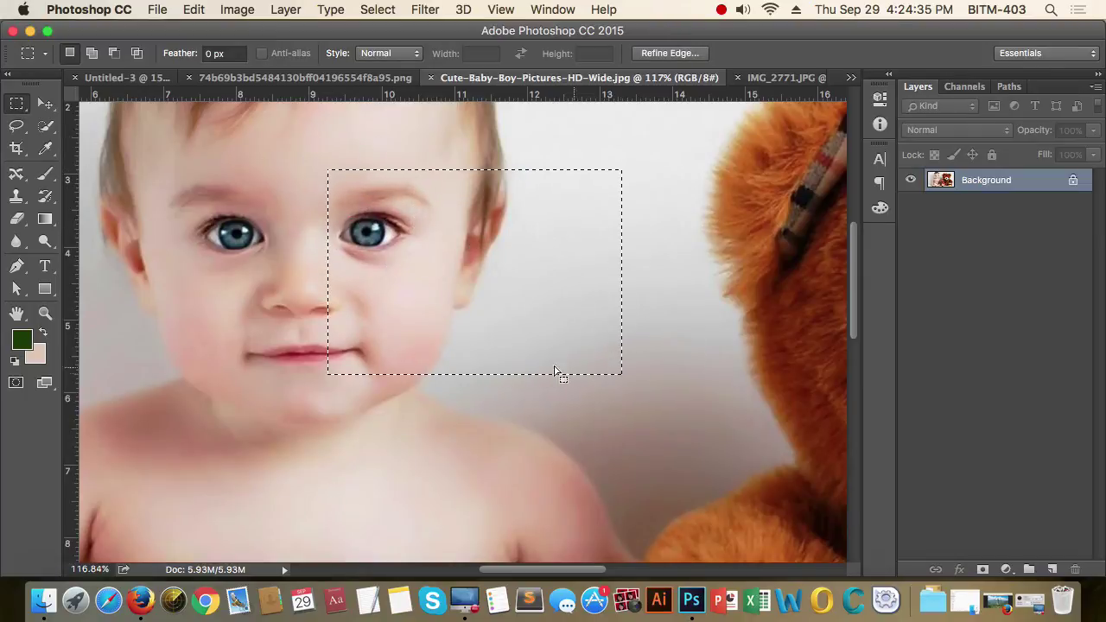
Shift the rectangular selection slightly across the grey background and clear it
drag(477, 333, 505, 337)
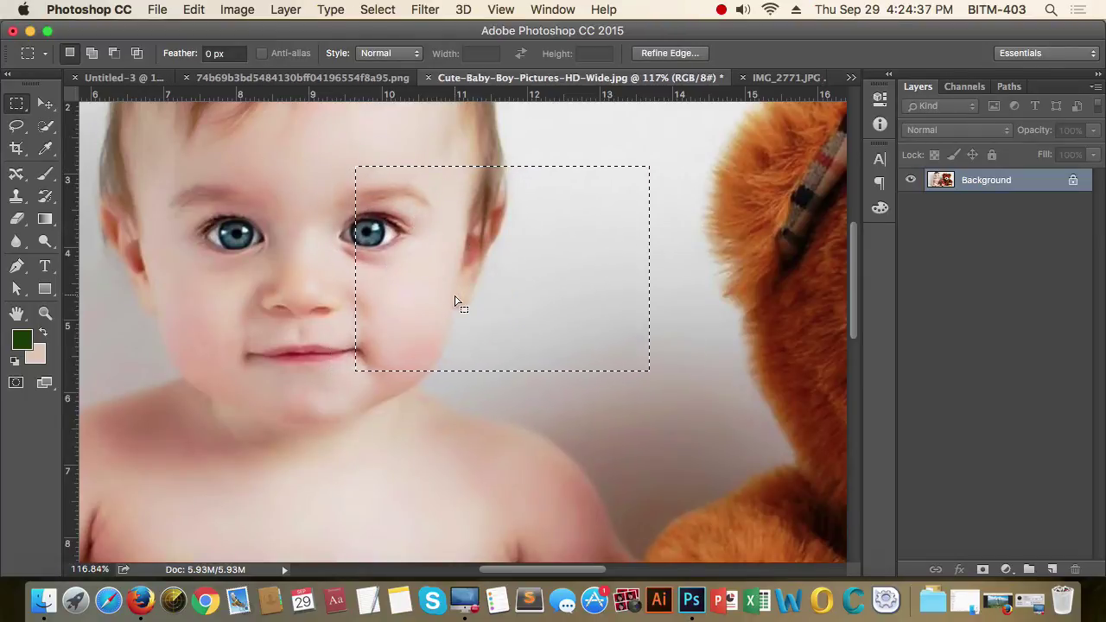
click(546, 325)
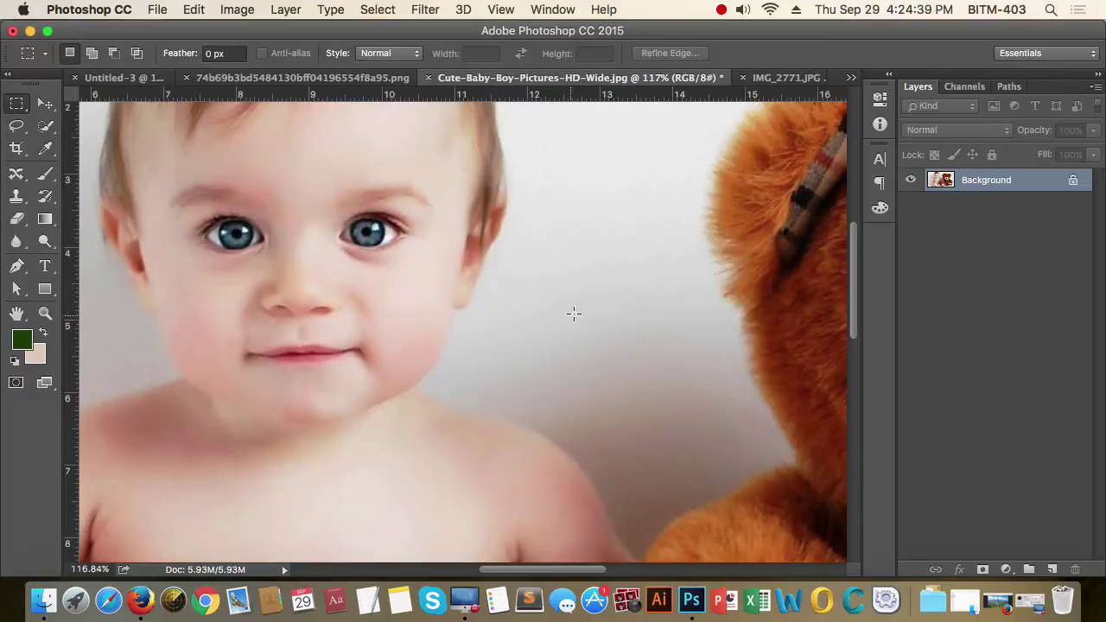
Select the whole teddy bear, including its cream muzzle, with the Quick Selection Tool
alt+super+click(548, 318)
alt+super+click(534, 311)
alt+super+click(533, 311)
alt+super+click(533, 311)
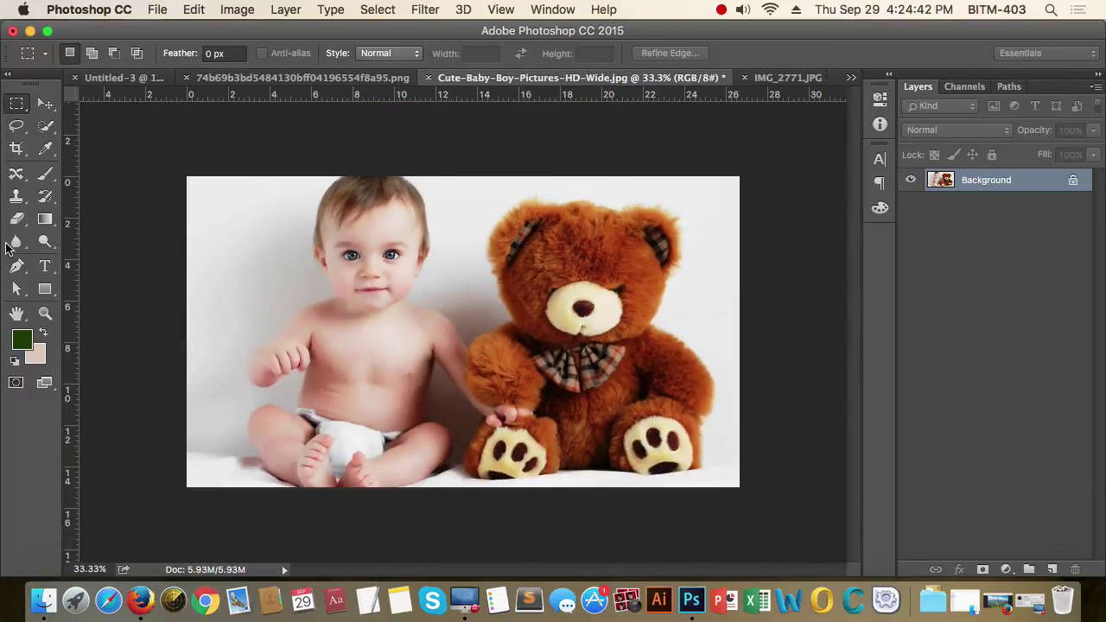
click(16, 126)
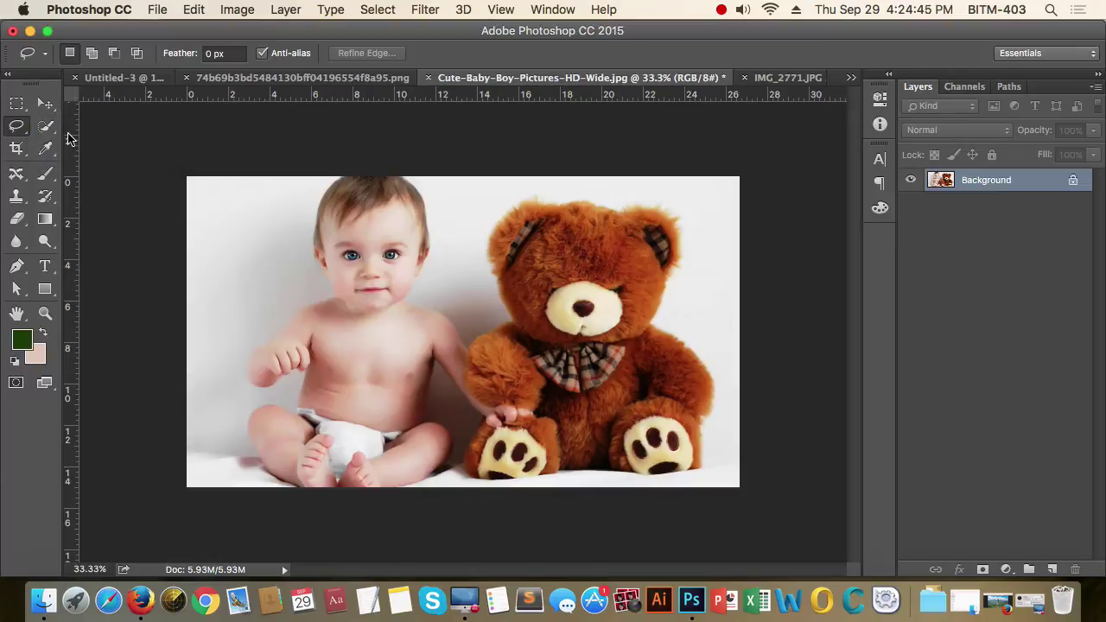
click(45, 125)
click(126, 130)
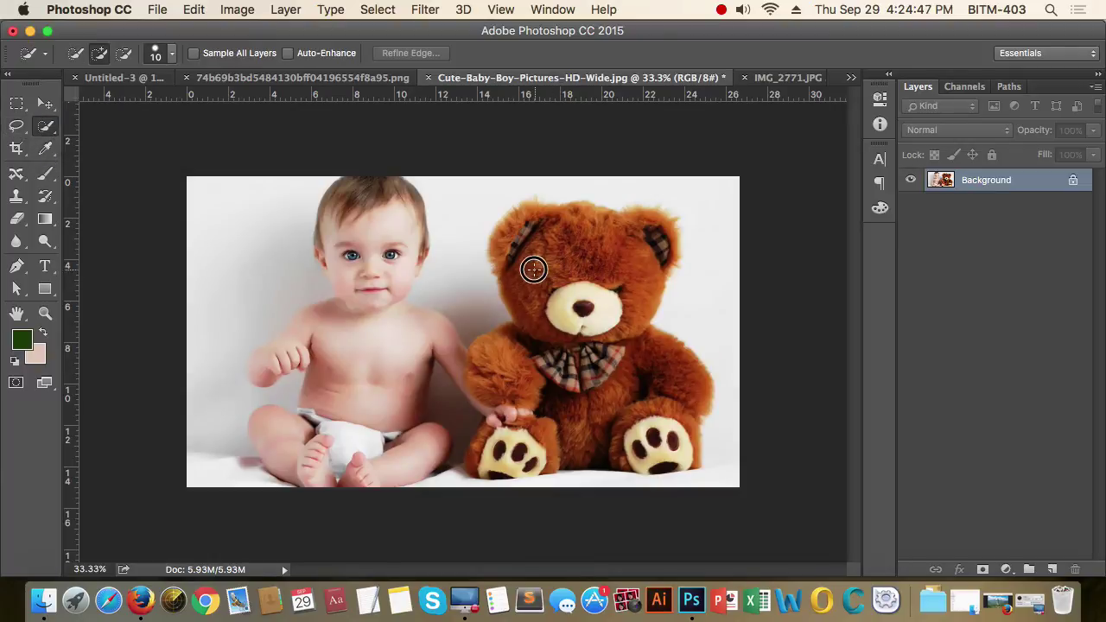
mouse_move(530, 260)
mouse_down()
mouse_move(594, 244)
mouse_move(631, 260)
mouse_move(635, 319)
mouse_move(678, 387)
mouse_move(657, 437)
mouse_move(500, 437)
mouse_move(493, 359)
mouse_move(532, 341)
mouse_move(486, 388)
mouse_move(515, 401)
mouse_move(565, 273)
mouse_move(514, 249)
mouse_move(517, 229)
mouse_move(540, 223)
mouse_move(627, 243)
mouse_move(666, 234)
mouse_move(678, 260)
mouse_up()
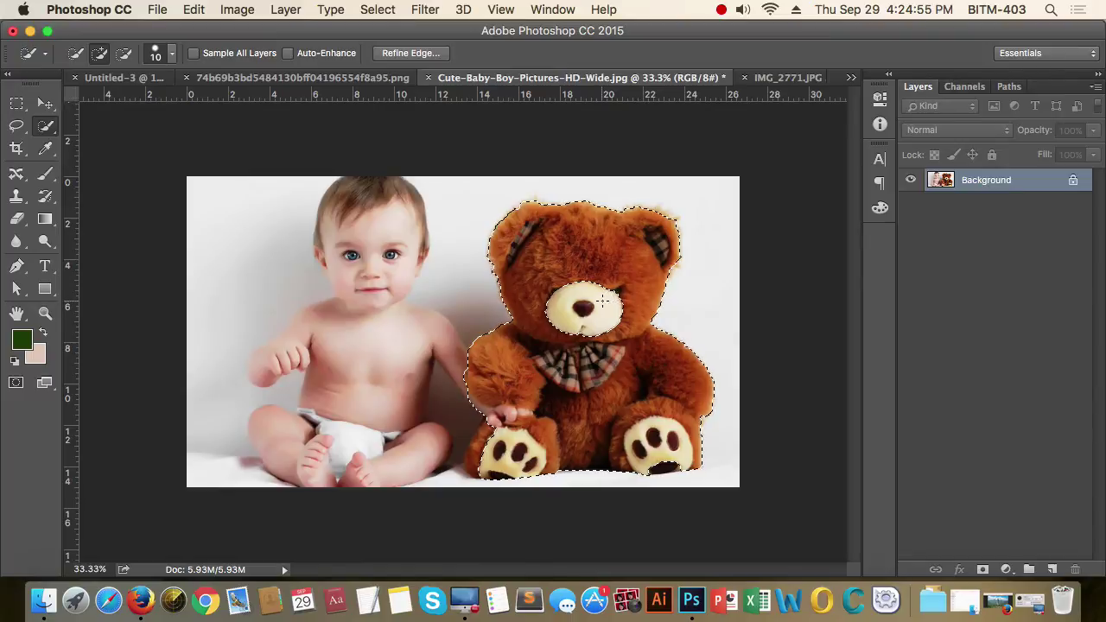
drag(566, 306, 614, 328)
Convert the teddy bear selection into a 20-pixel border selection and inspect it along the top of the bear's head
key(m)
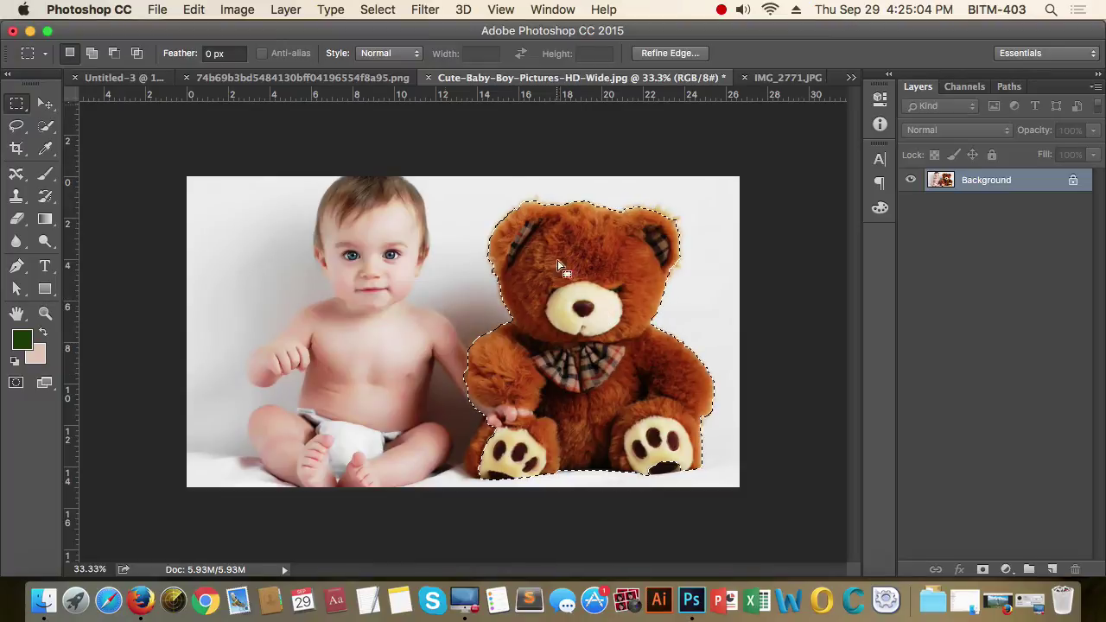
mouse_move(434, 248)
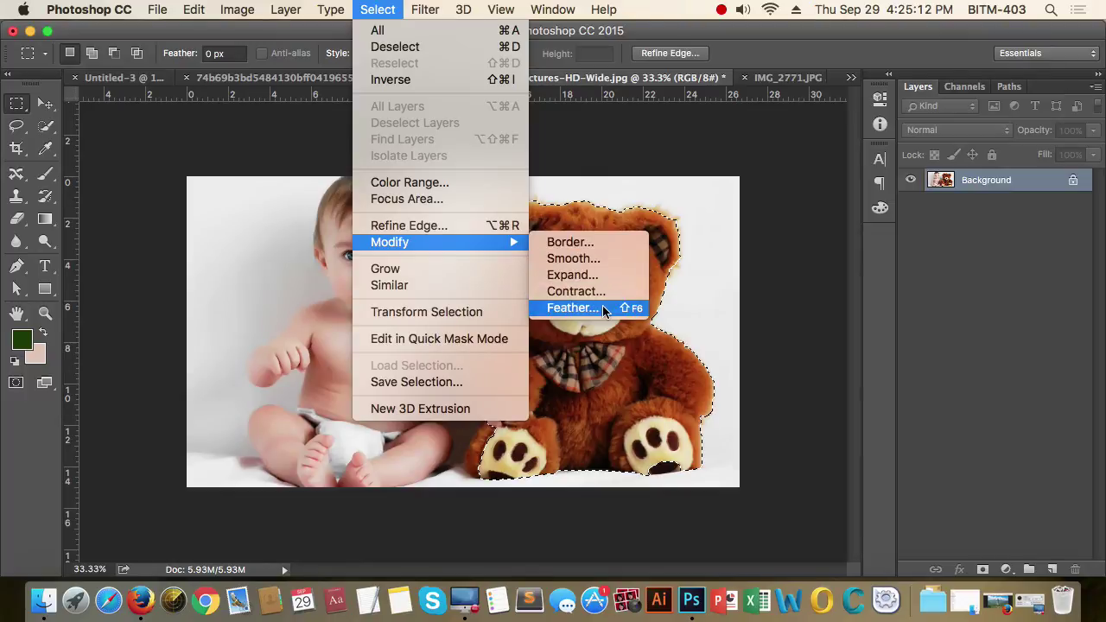
click(591, 247)
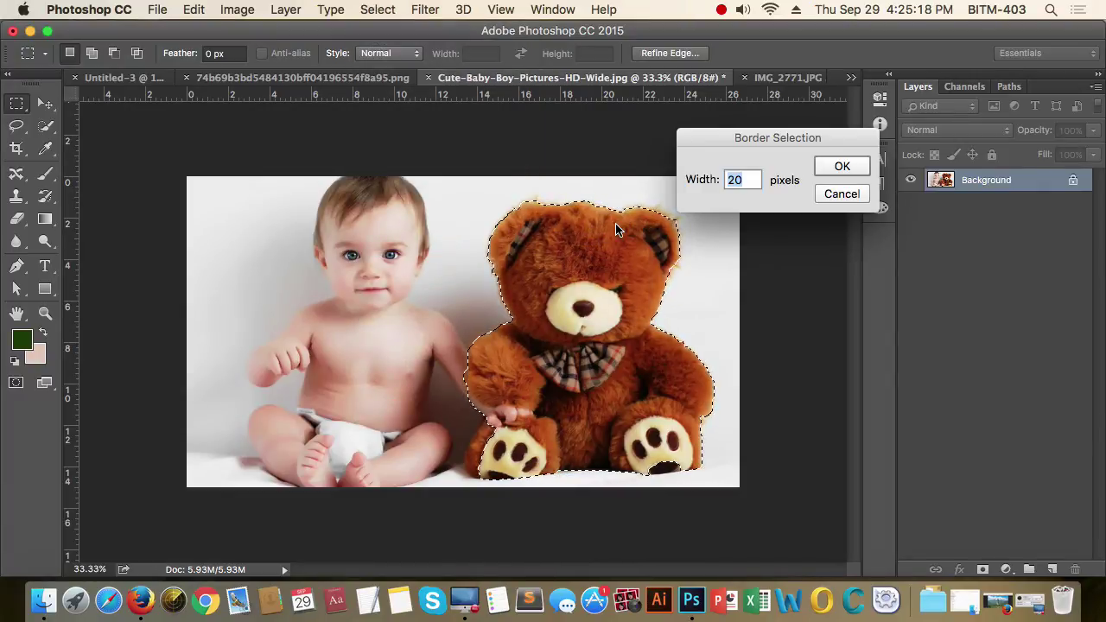
click(842, 167)
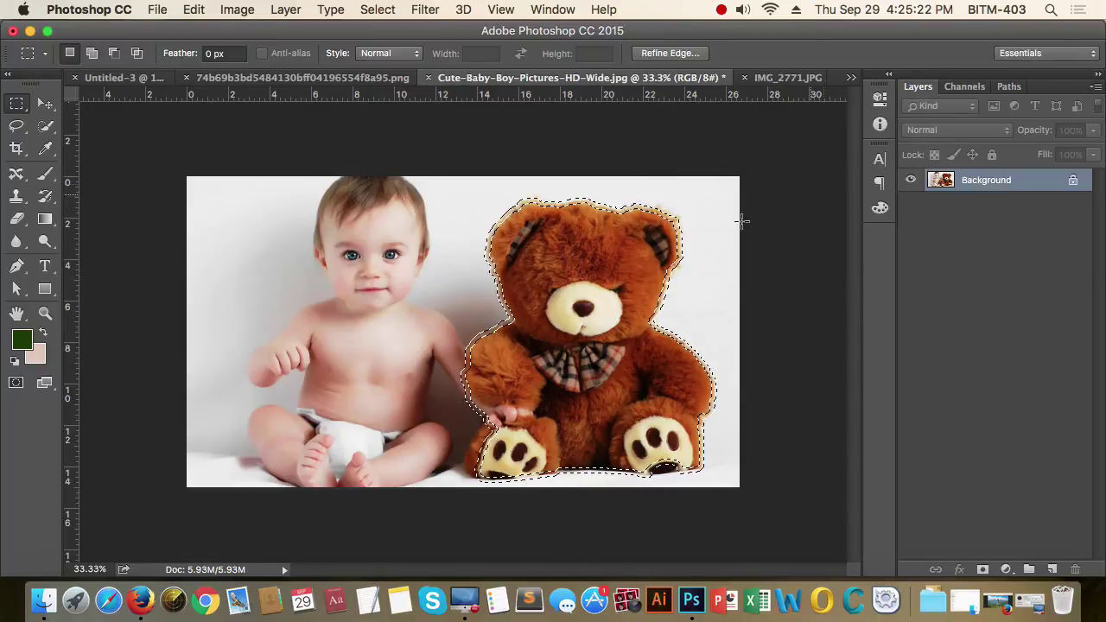
drag(556, 191, 583, 296)
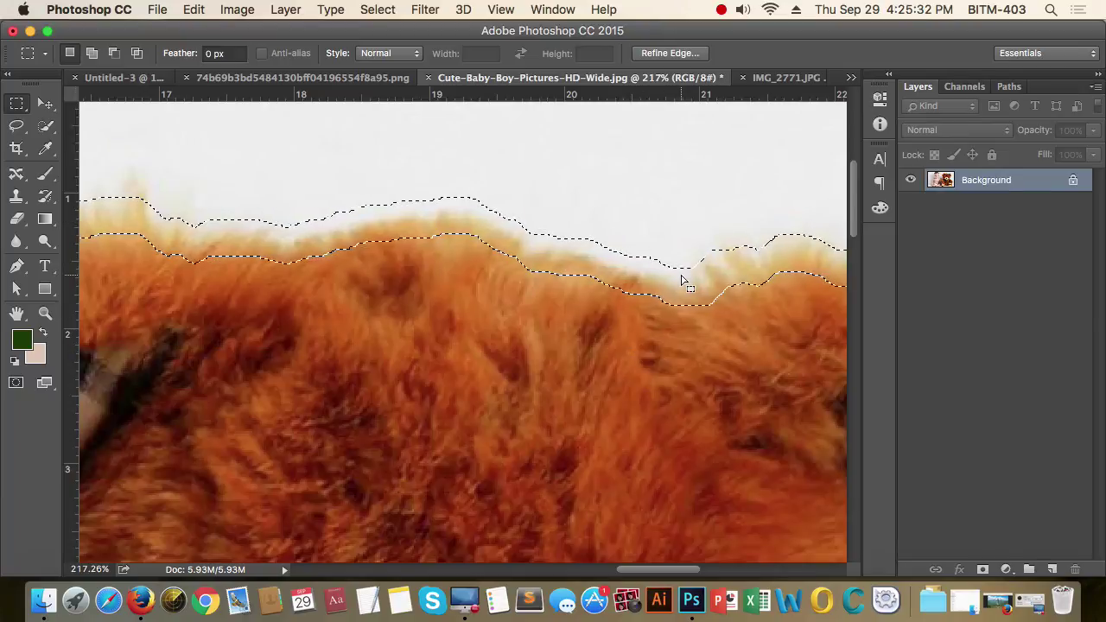
key(ctrl+d)
scroll(599, 291, down, 5)
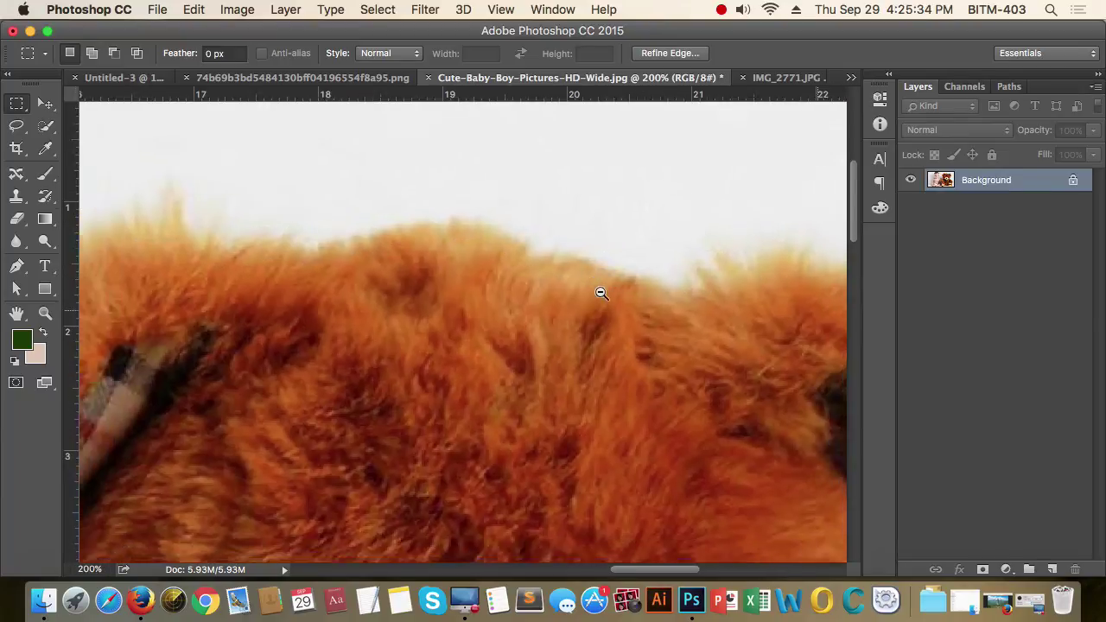
scroll(600, 291, down, 2)
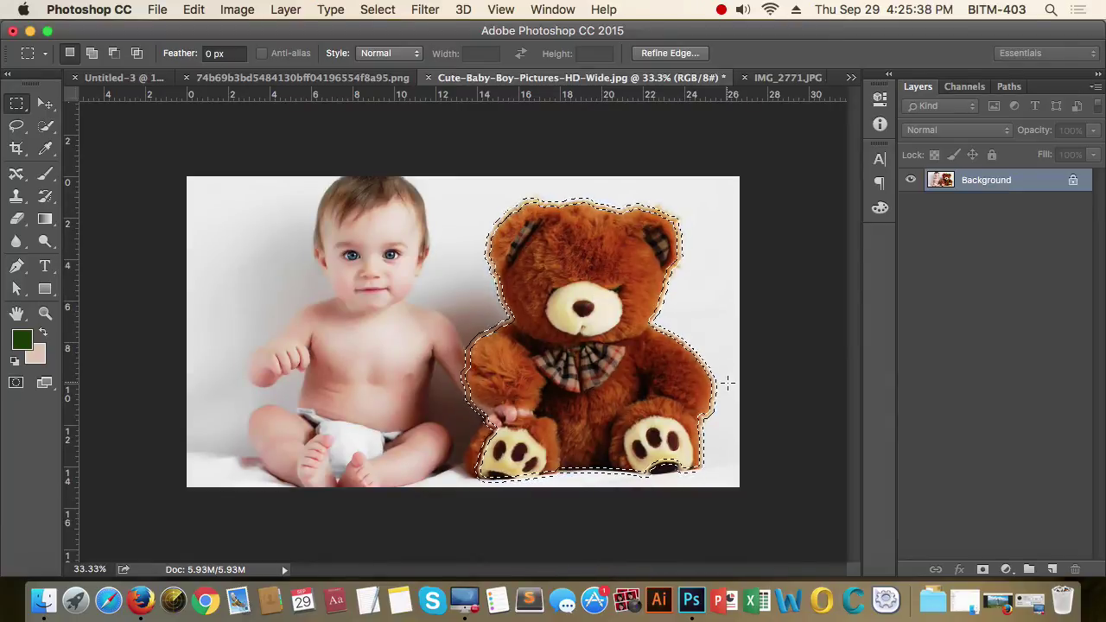
Fill the border selection with the dark green foreground colour on a new layer and deselect it
click(1053, 569)
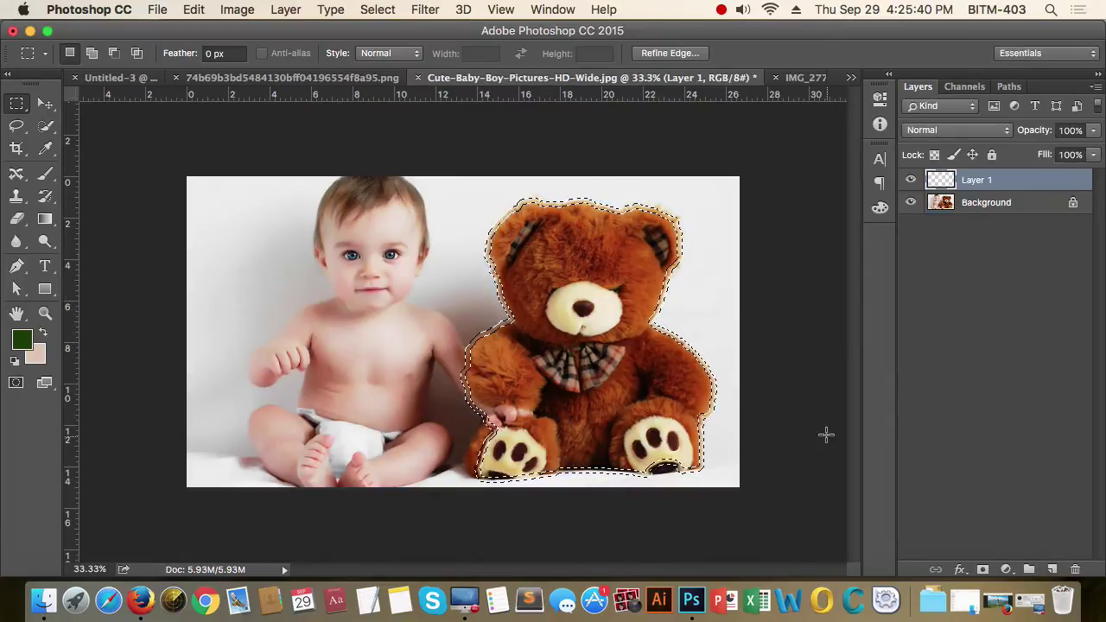
key(alt+BackSpace)
key(super+d)
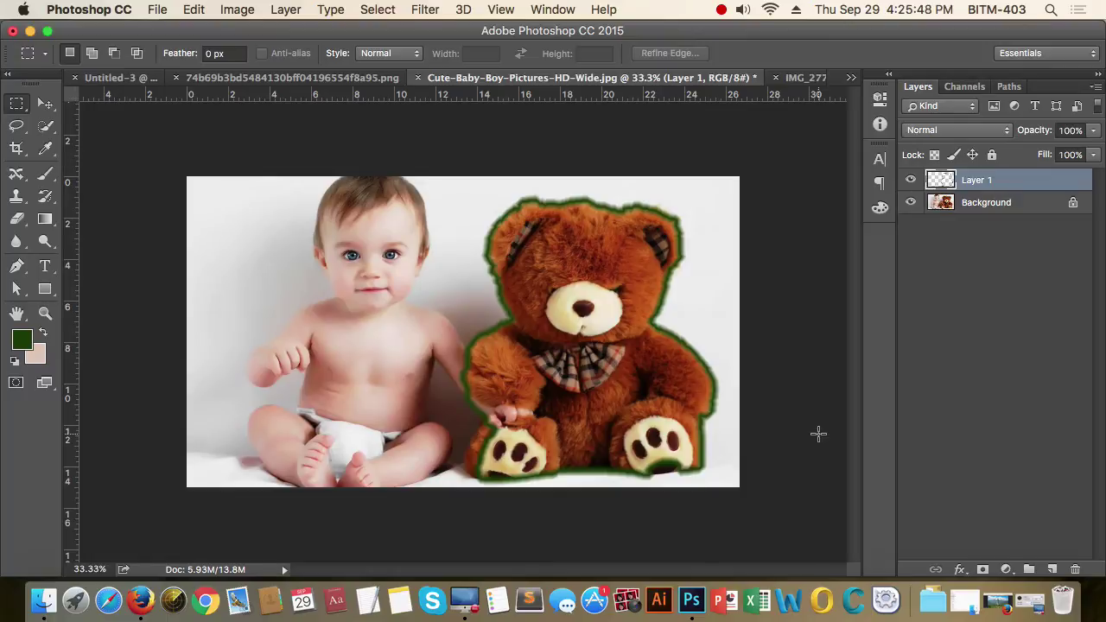
Set the foreground colour to magenta (ff04ff) and recolour the bear's outline on Layer 1 with its transparent pixels locked
click(22, 340)
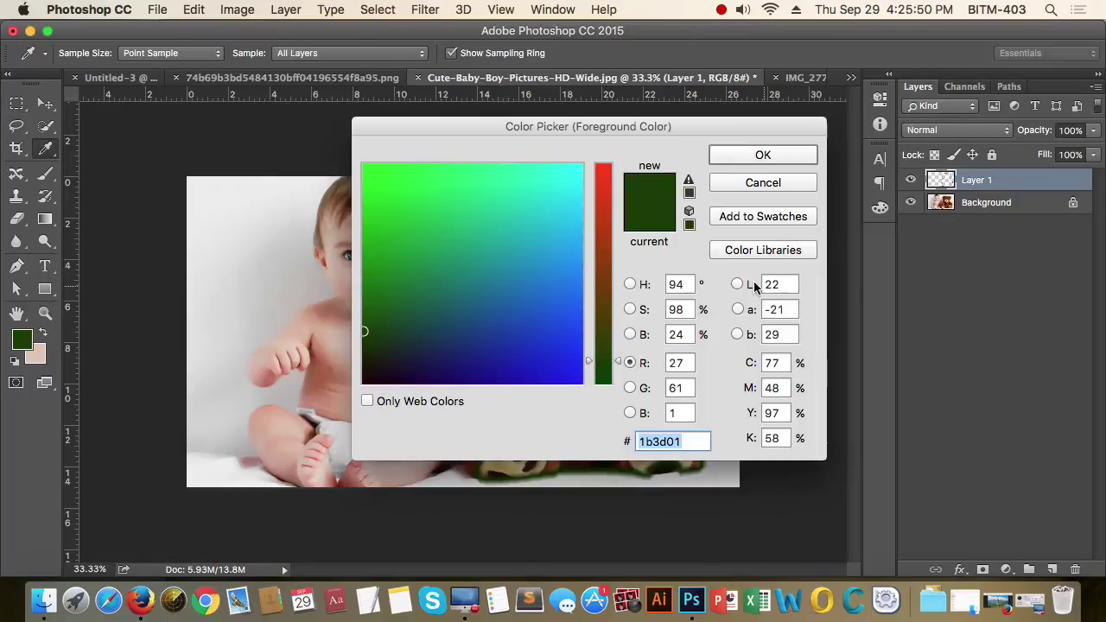
drag(598, 288, 585, 222)
drag(528, 305, 630, 377)
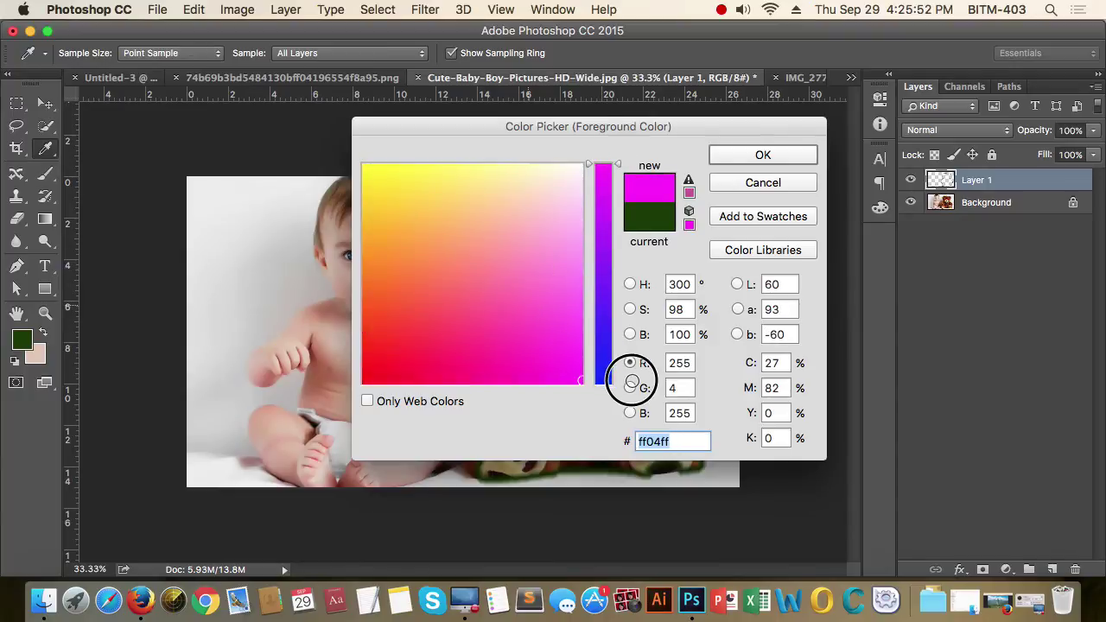
click(798, 156)
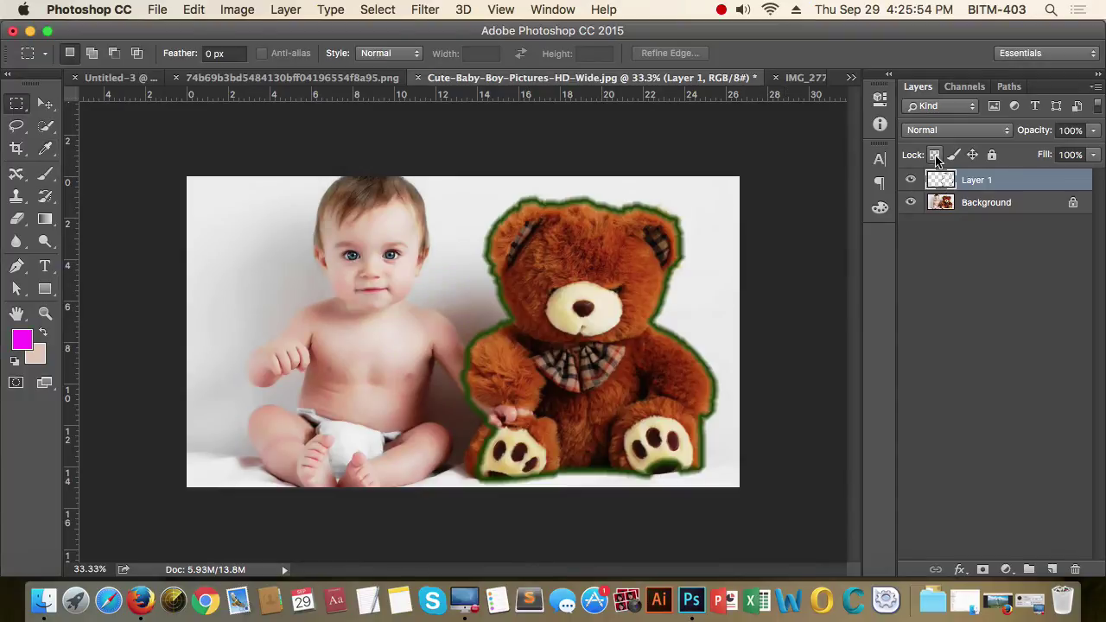
key(alt+BackSpace)
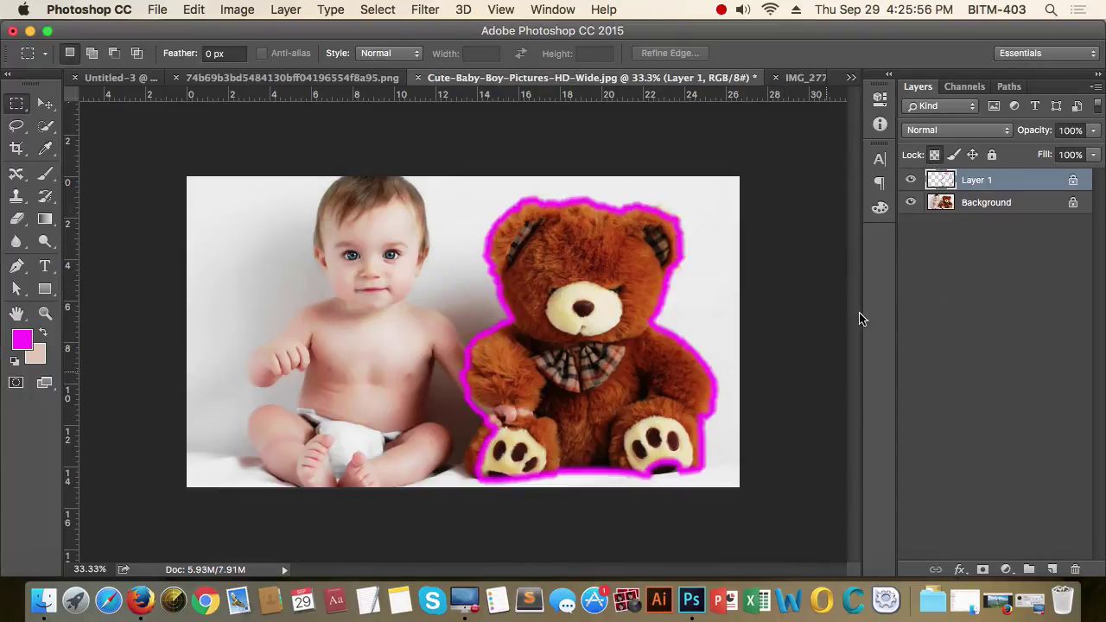
click(935, 156)
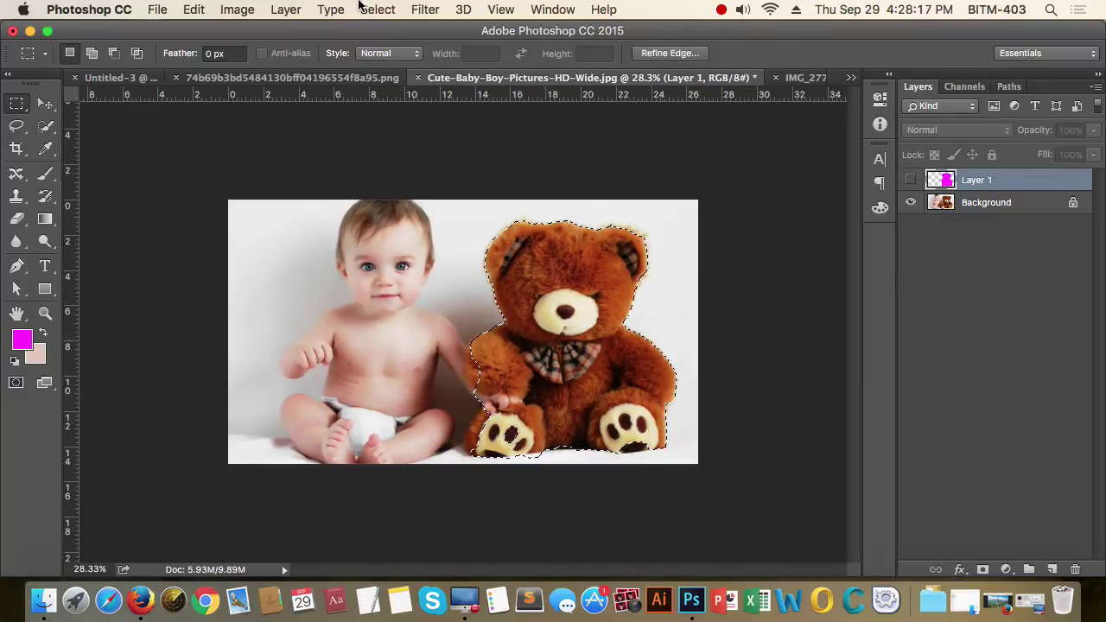
Open the Contract command for the teddy bear selection
click(378, 9)
mouse_move(455, 246)
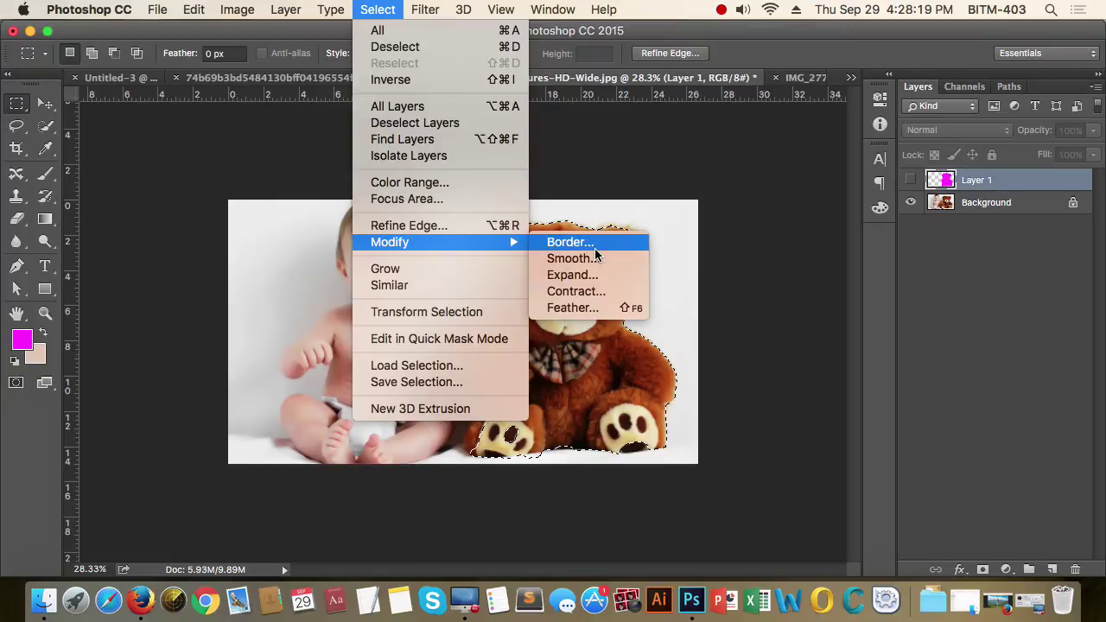
click(599, 292)
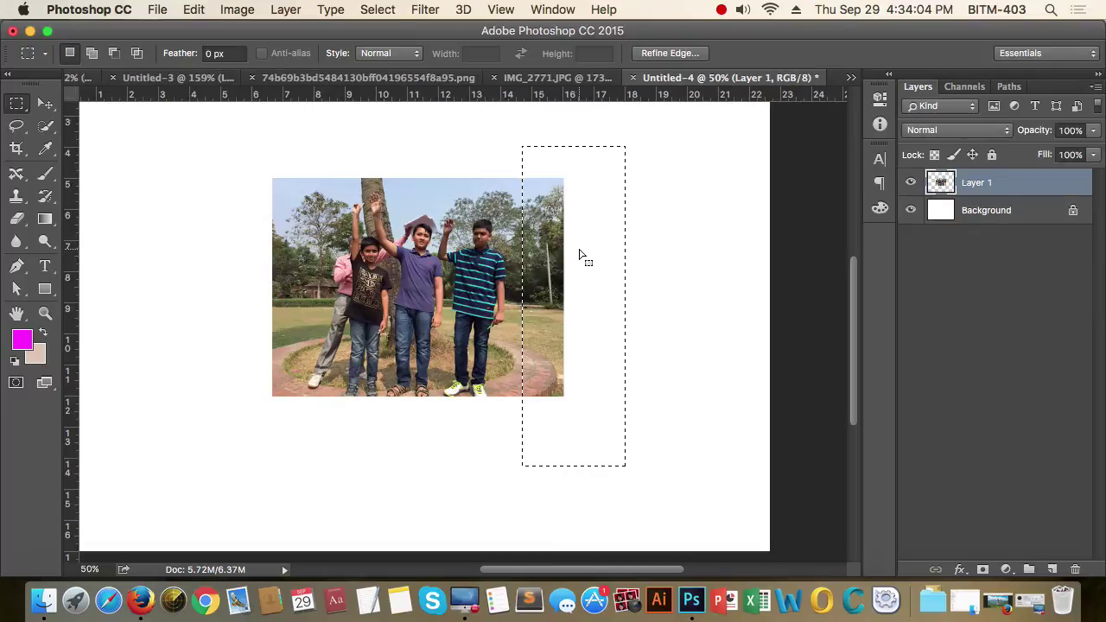
Replace the rectangular selection in Untitled-4 with a narrower one covering the group photo's right edge
click(630, 190)
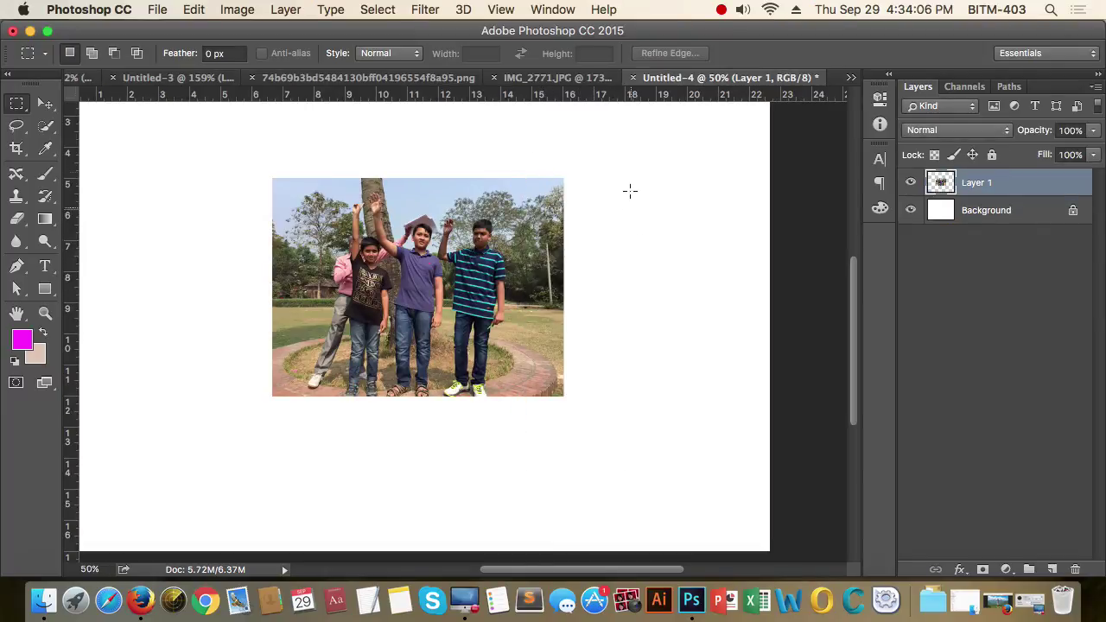
drag(621, 145, 526, 435)
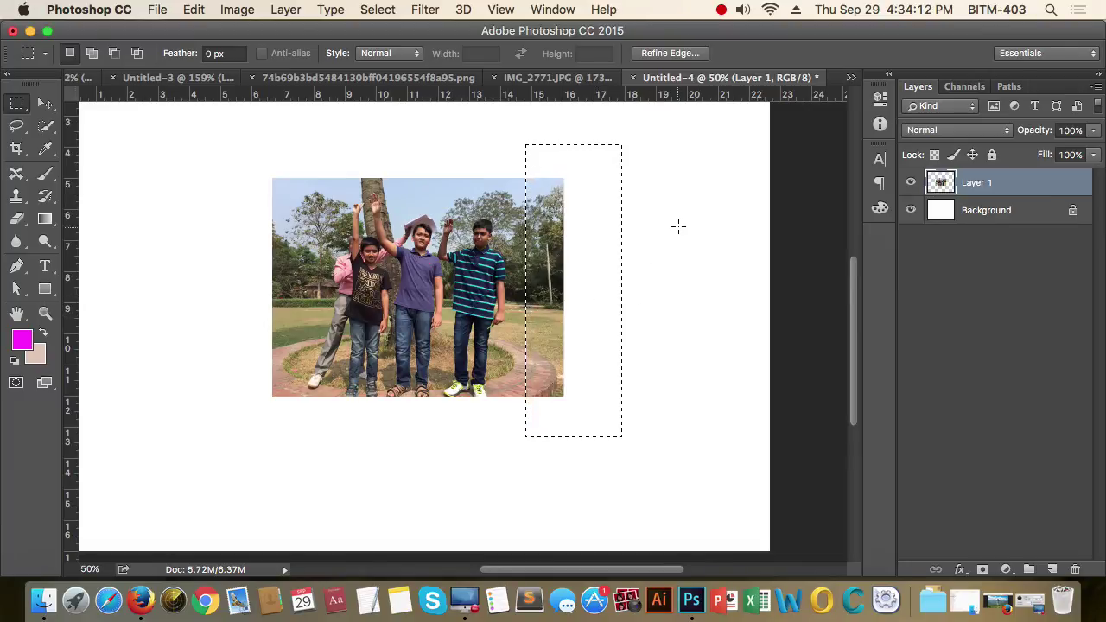
click(644, 186)
drag(600, 154, 538, 442)
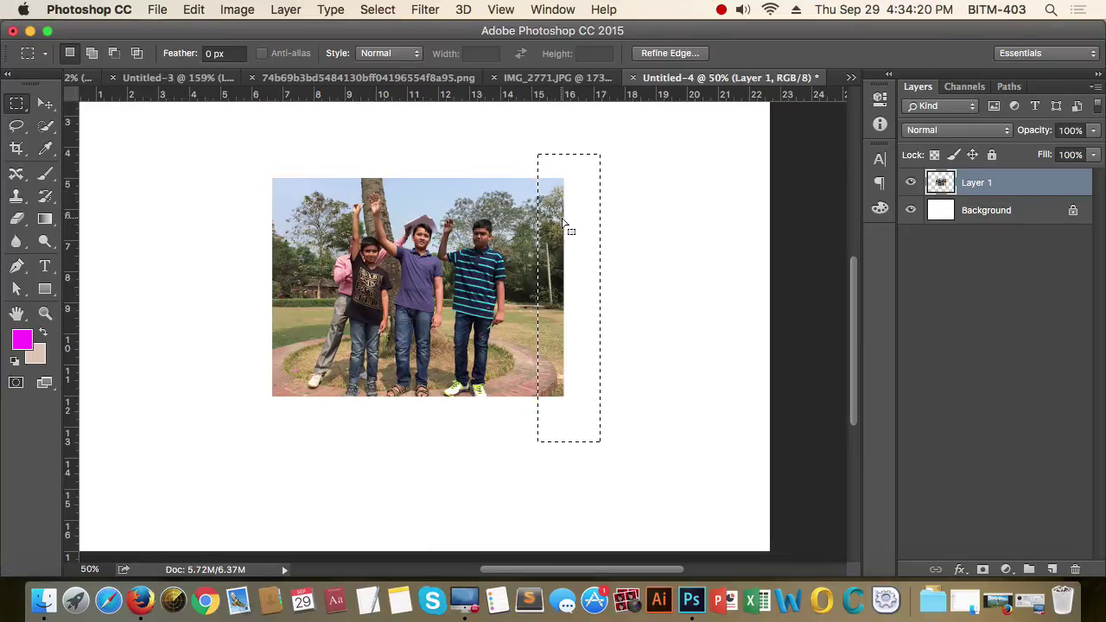
Feather the rectangular selection with a radius of 20 pixels
click(377, 9)
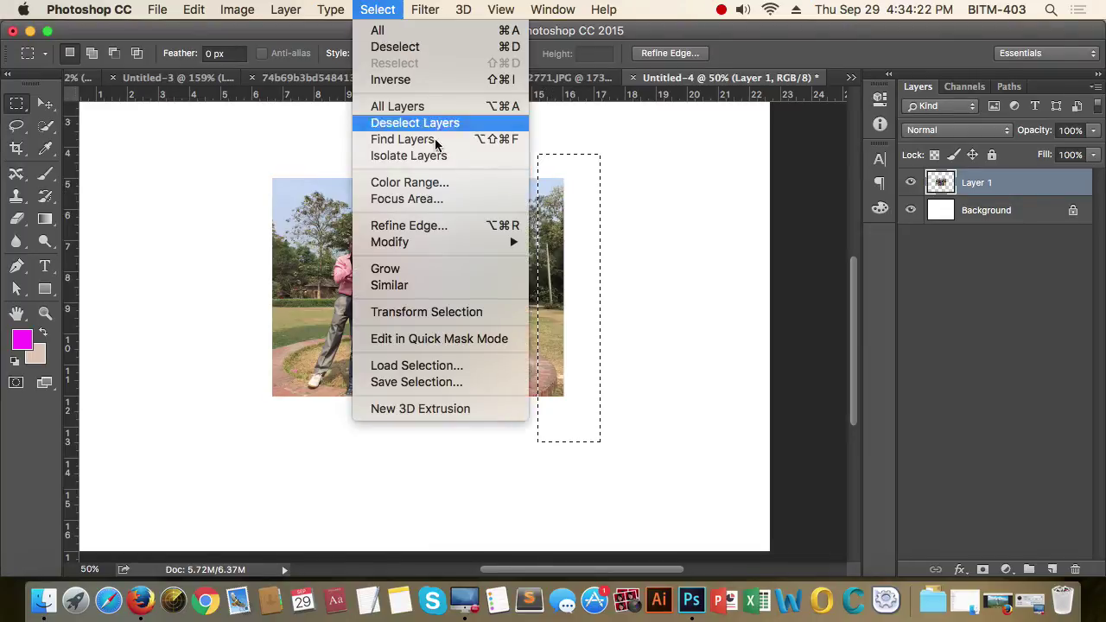
mouse_move(430, 241)
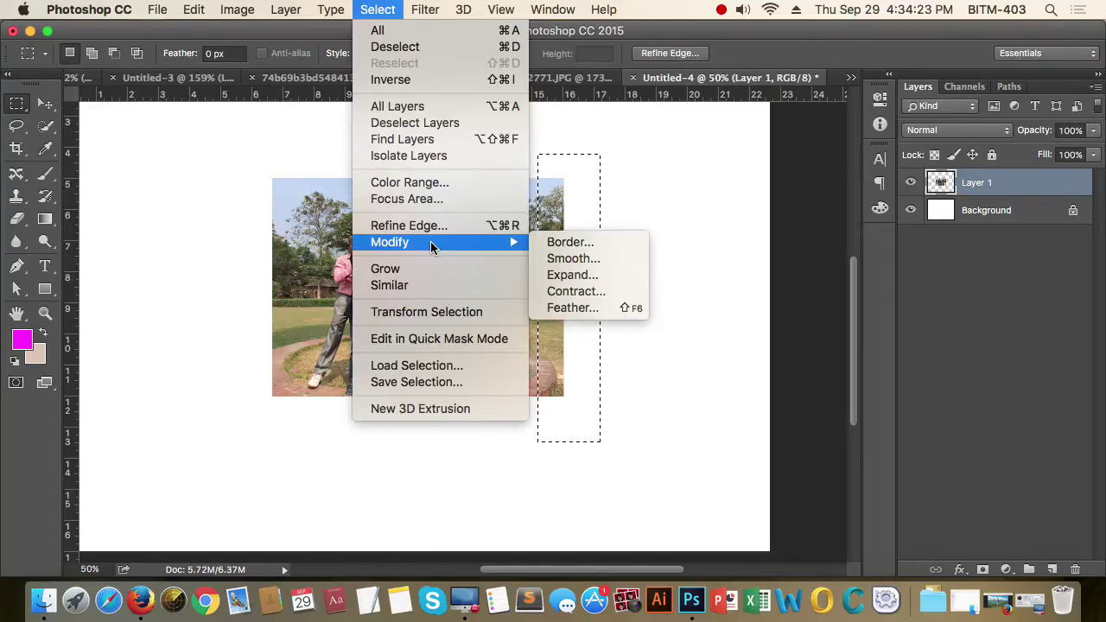
click(614, 309)
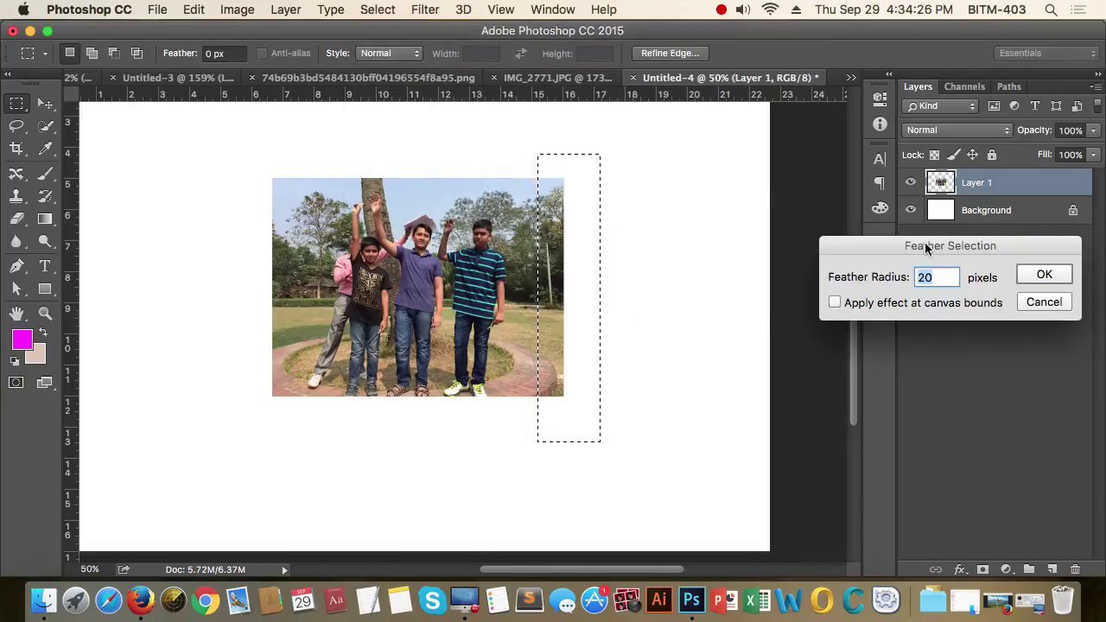
drag(927, 249, 859, 252)
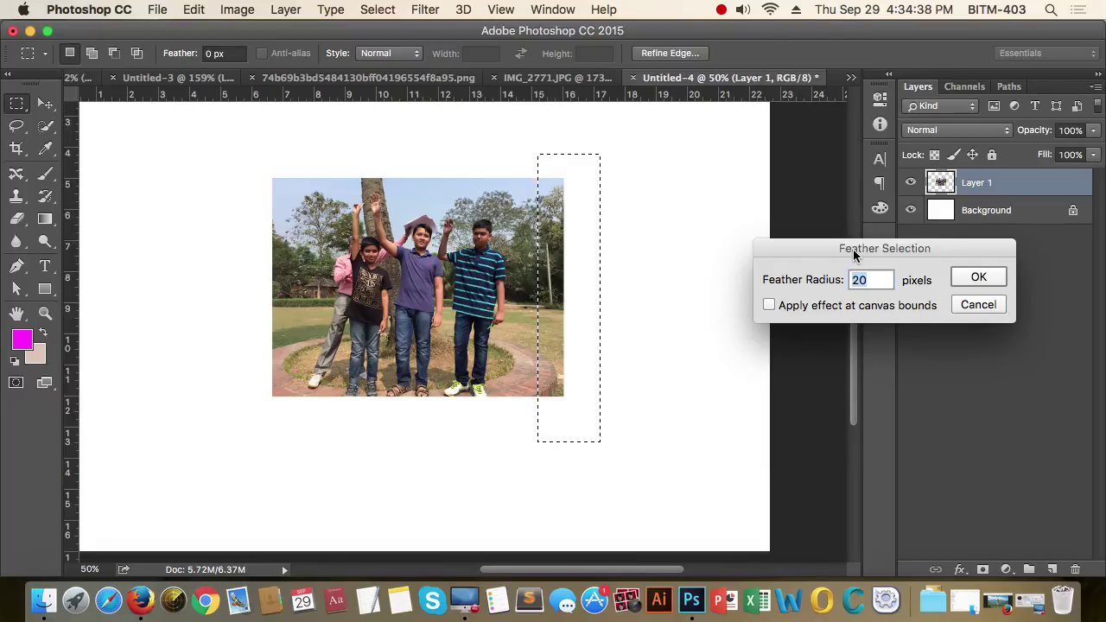
key(Return)
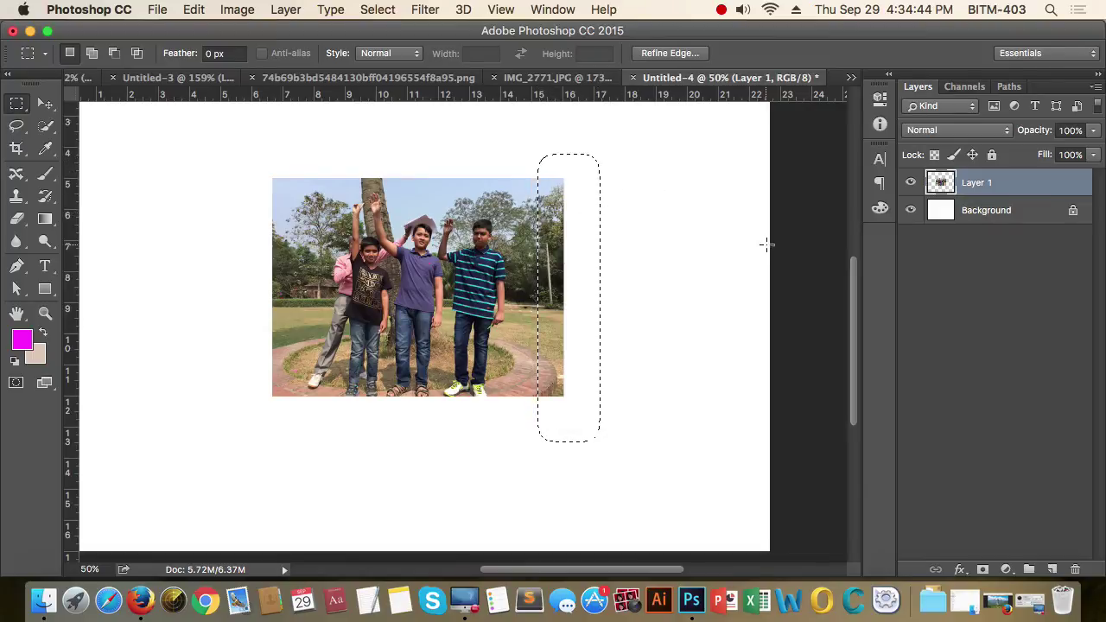
Delete the feathered area from the group photo on Layer 1 twice and clear the selection
key(Delete)
key(Delete)
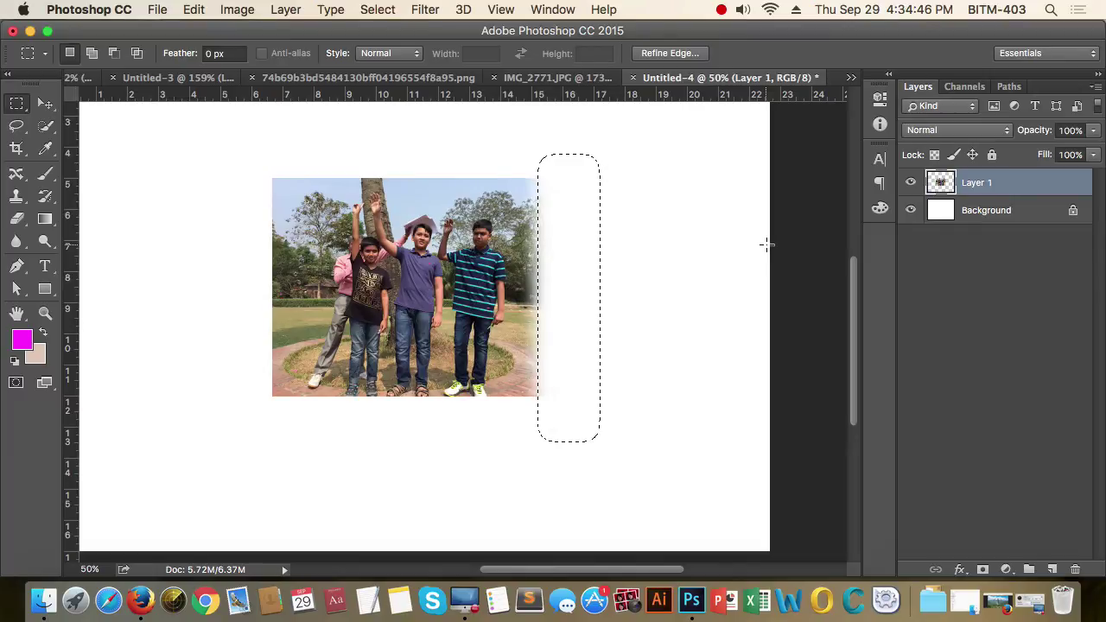
key(super+d)
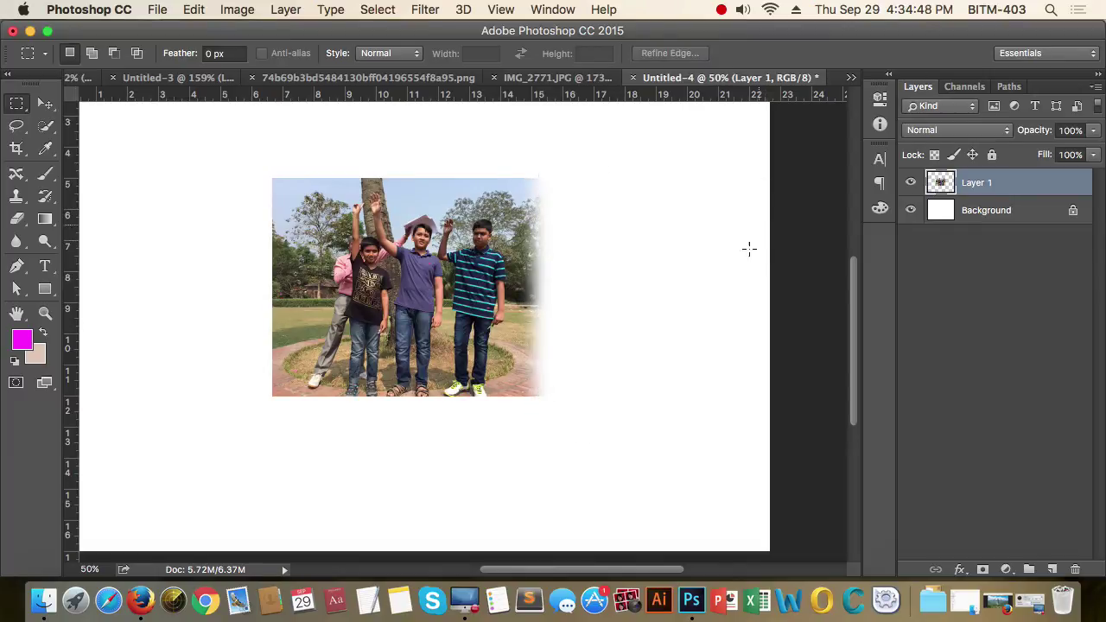
Fill the Background layer with the magenta foreground colour
drag(514, 346, 579, 359)
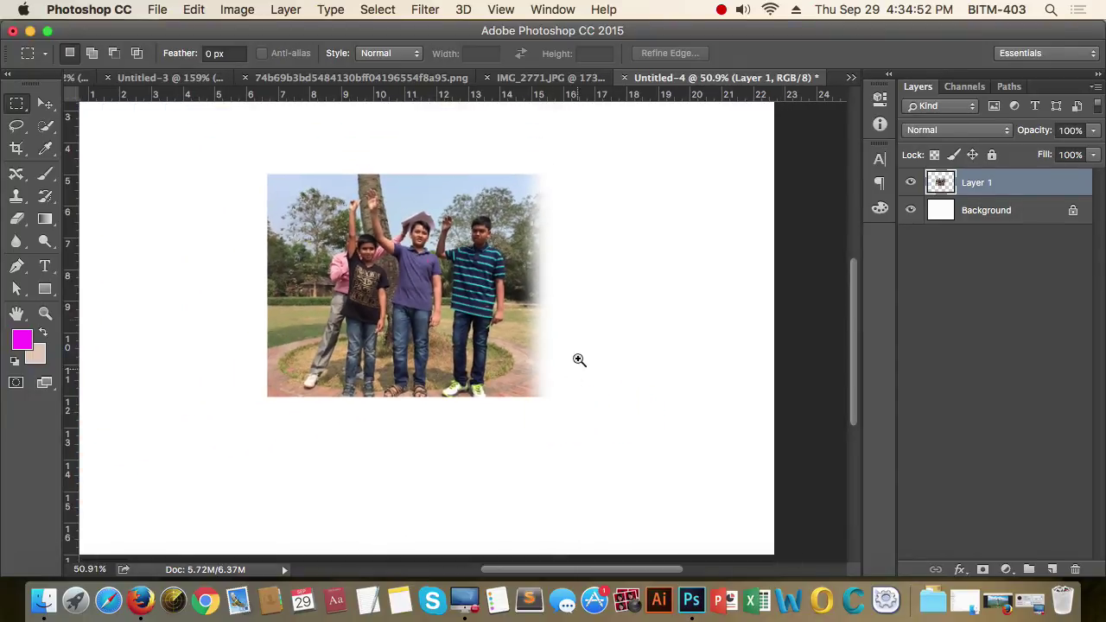
click(976, 215)
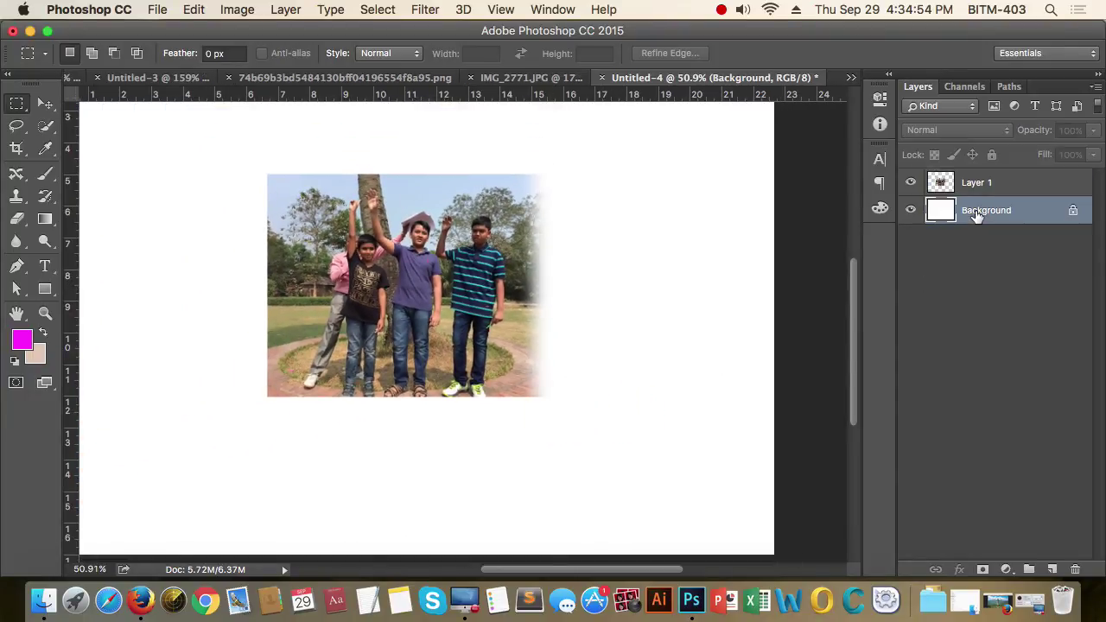
key(alt+BackSpace)
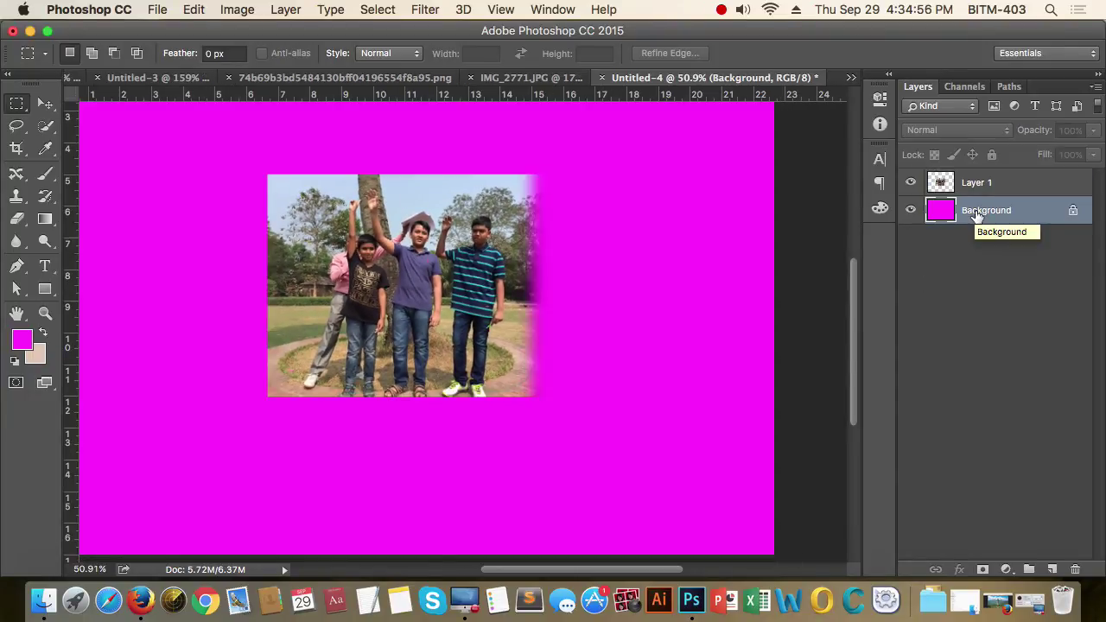
Fill the Background layer with the beige background colour and refill it with the magenta foreground colour
drag(519, 199, 537, 286)
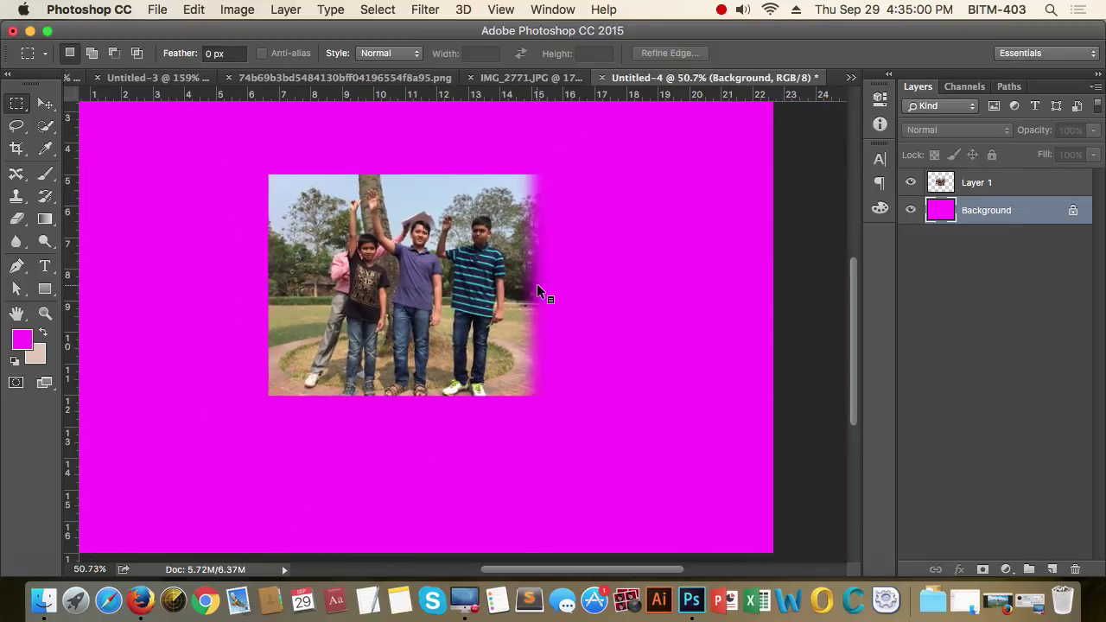
key(super+BackSpace)
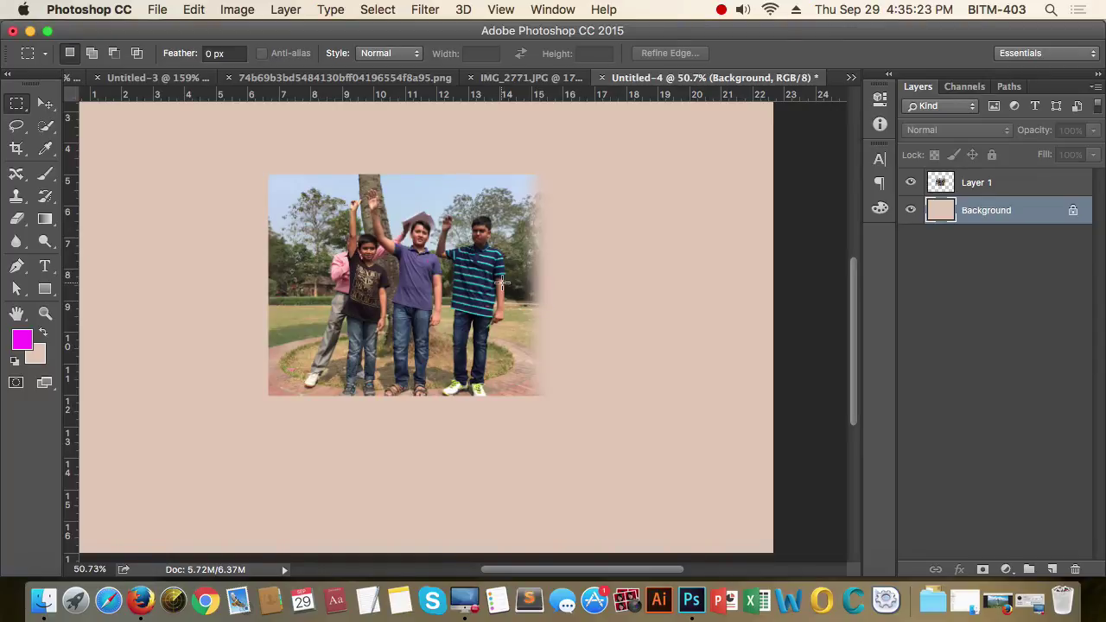
key(alt+BackSpace)
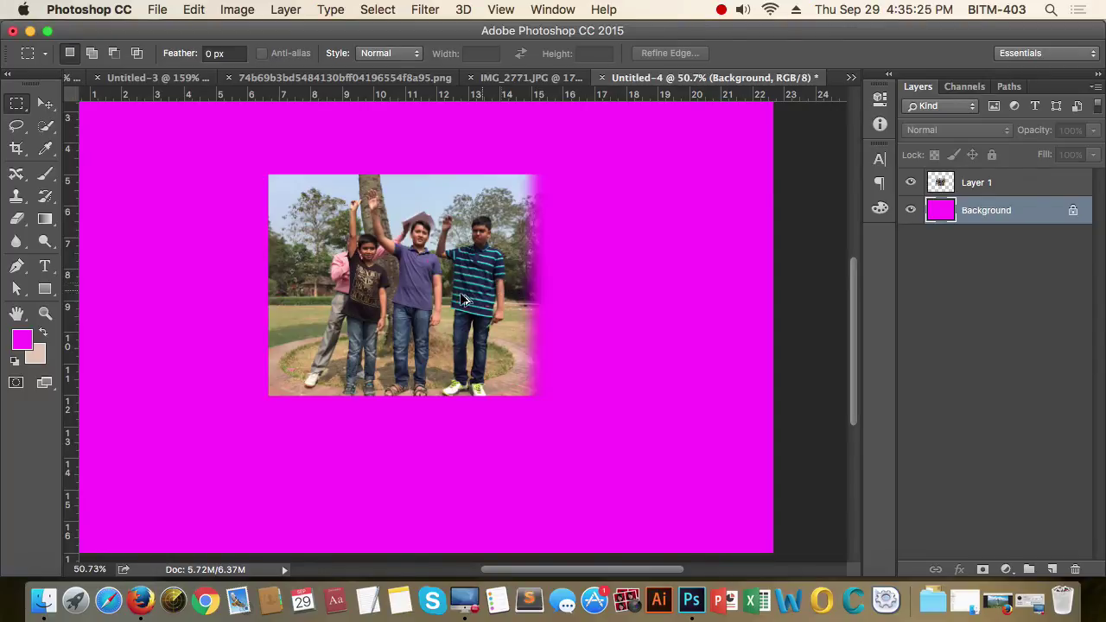
Step back through the background fills and feathered deletions to restore the group photo, and clear the selection
key(BackSpace)
key(alt+super+z)
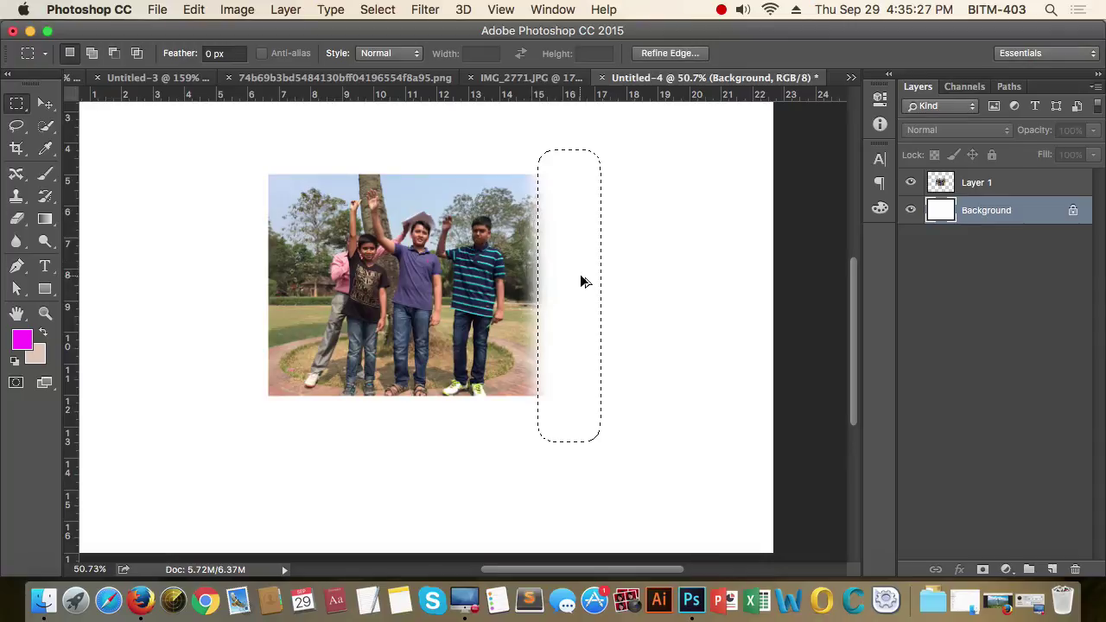
key(alt+super+z)
click(581, 281)
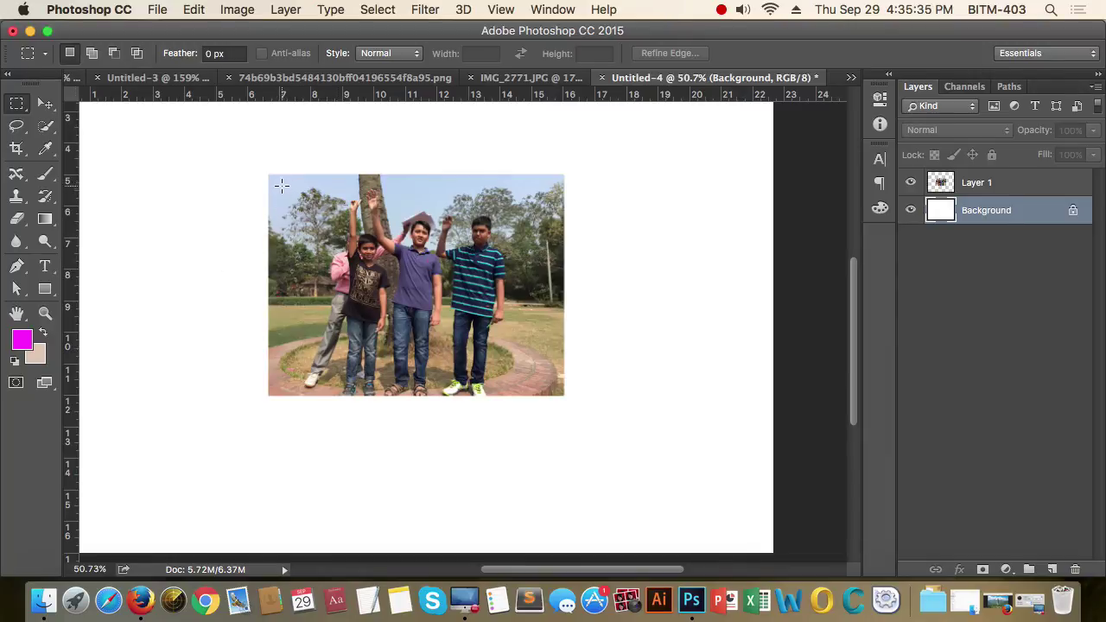
Draw a rectangular selection just inside the group photo's edges, make Layer 1 active and undo the deletion of the selected area
drag(282, 185, 553, 388)
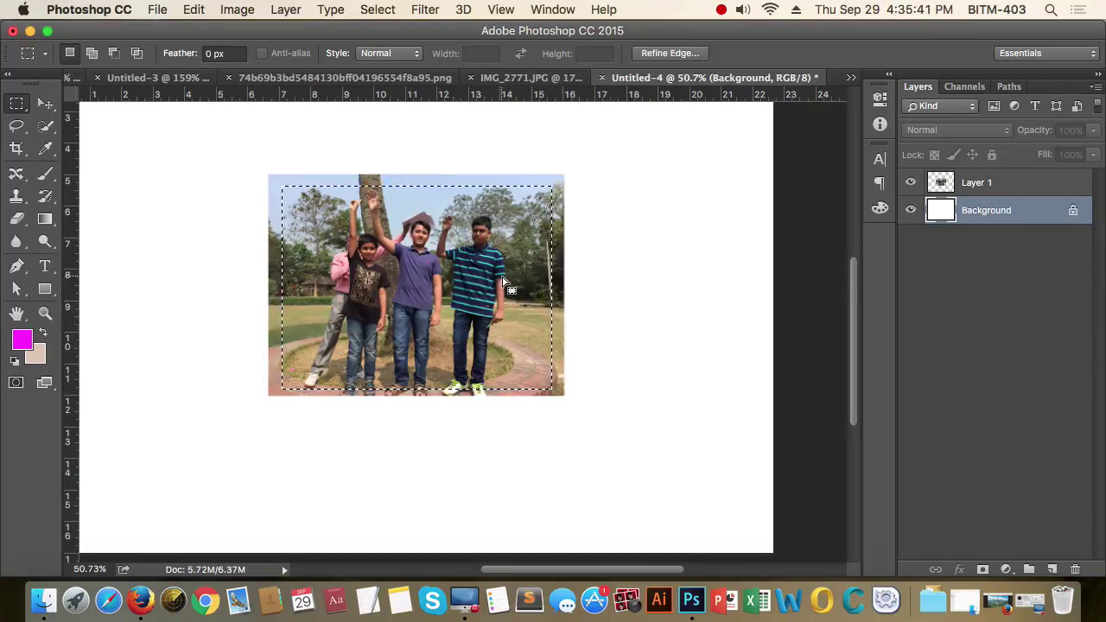
key(shift+BackSpace)
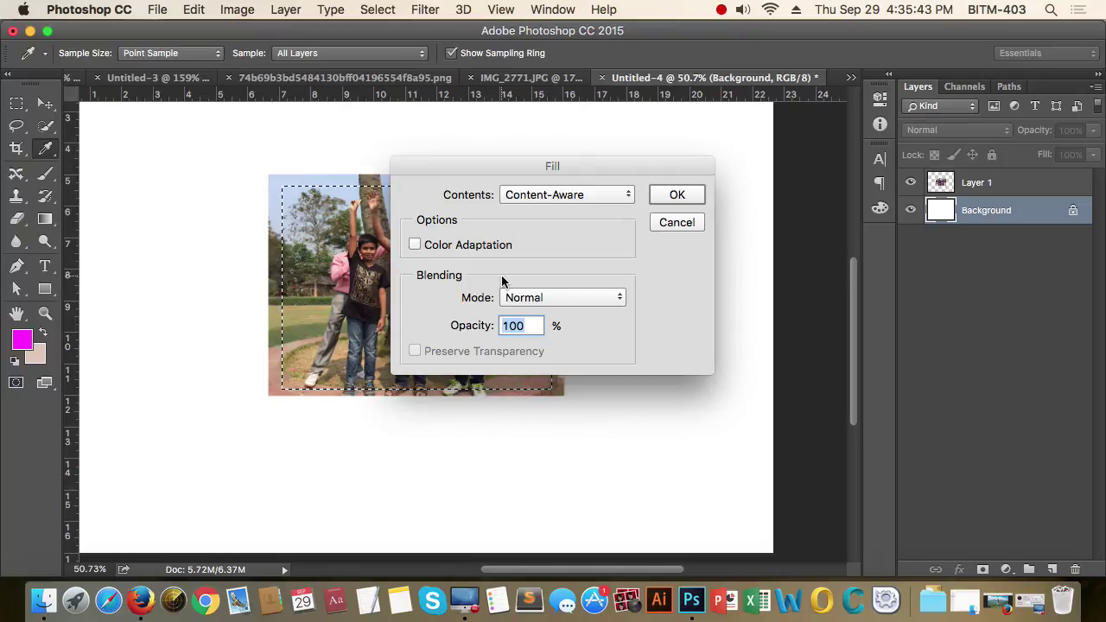
click(696, 221)
click(1010, 184)
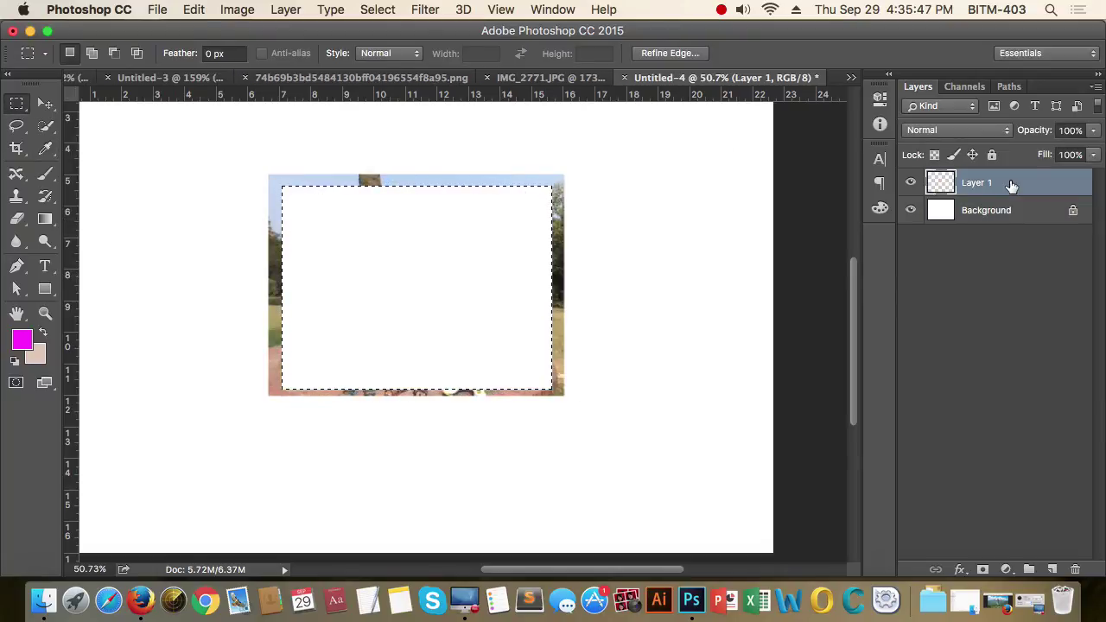
key(super+z)
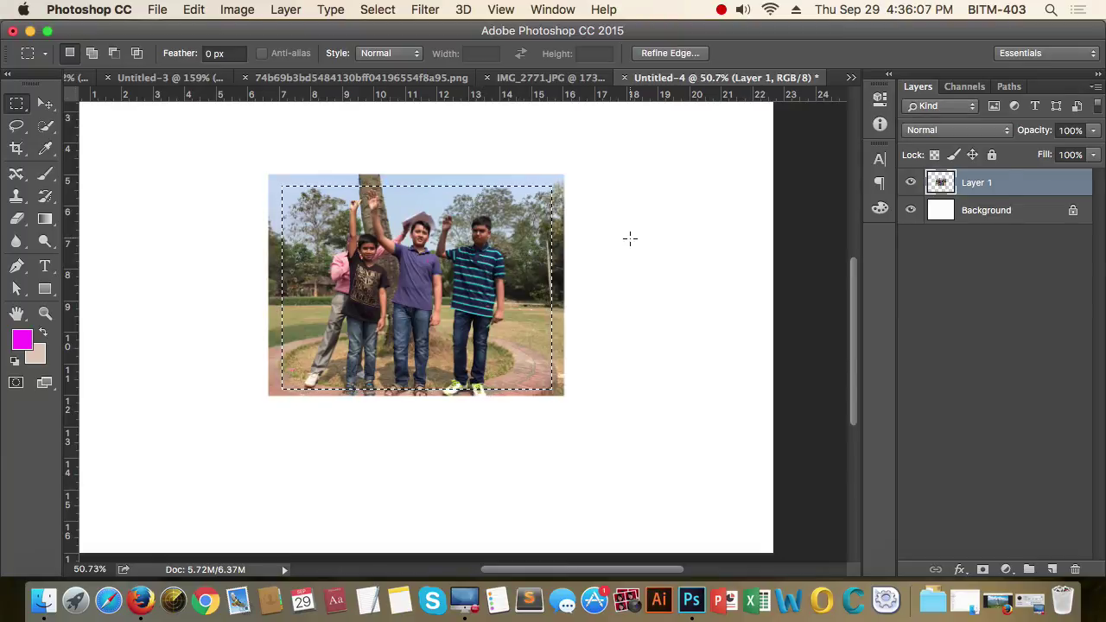
Invert the rectangular selection and feather it with a radius of 40 pixels
click(375, 9)
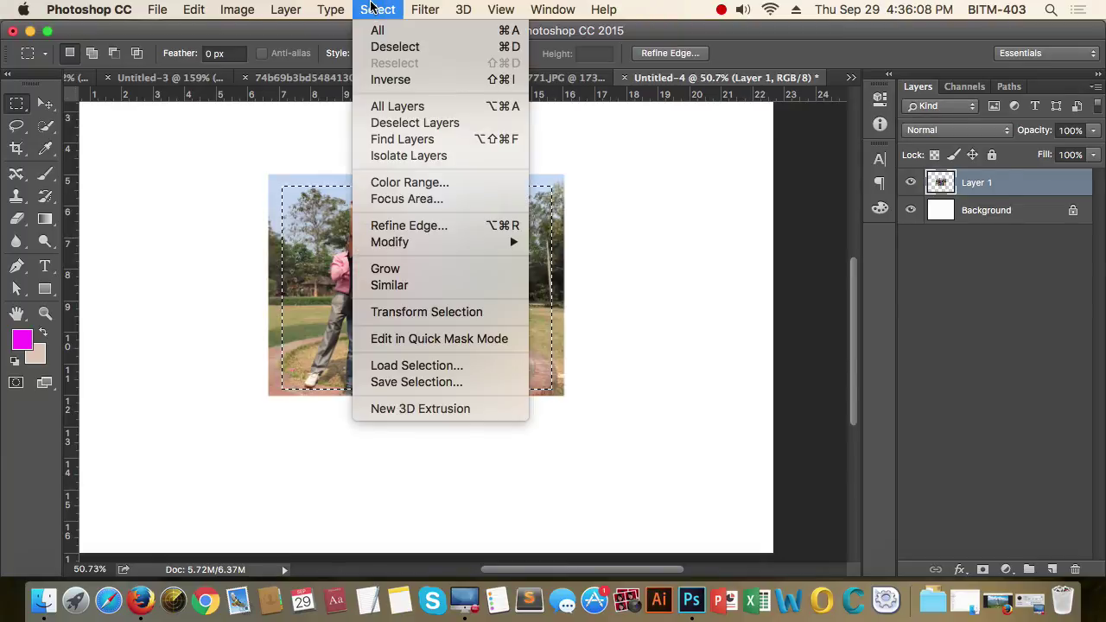
click(418, 80)
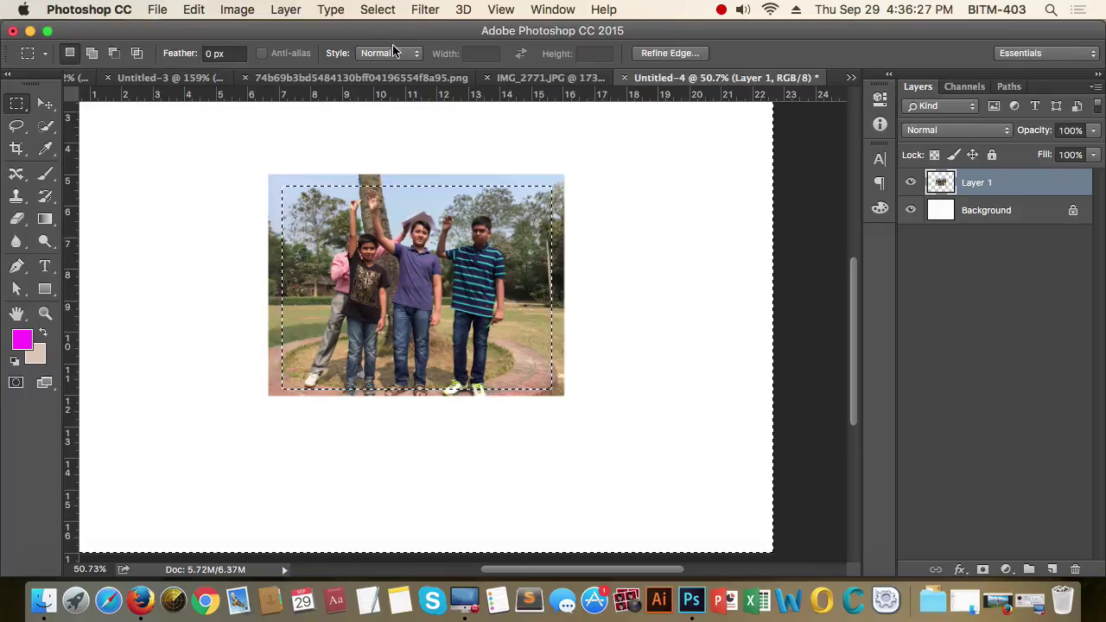
click(378, 10)
mouse_move(490, 250)
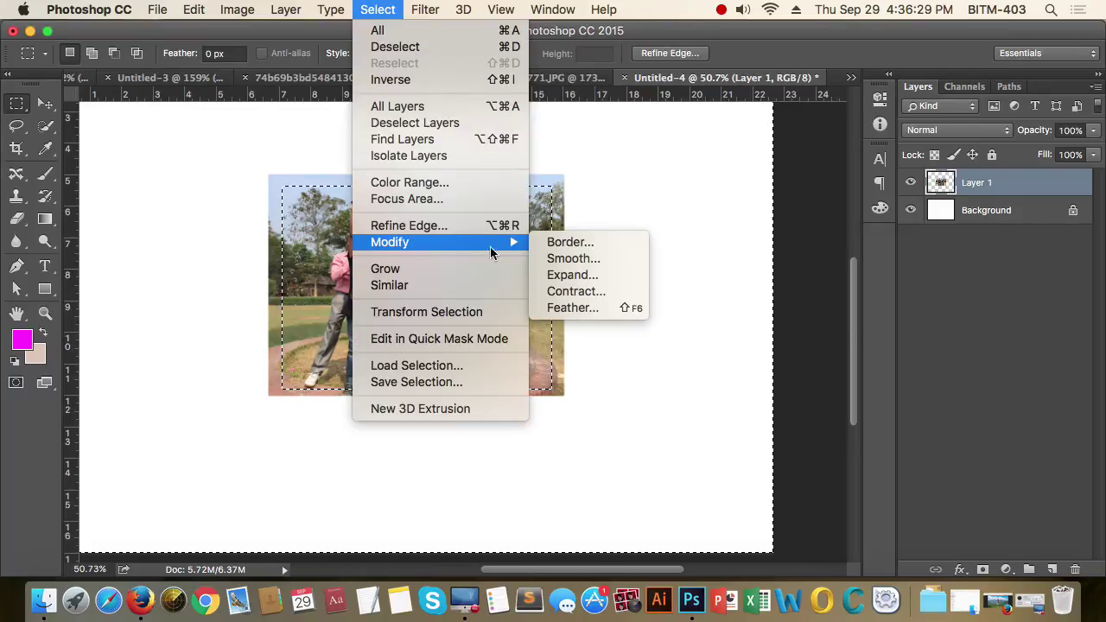
click(583, 309)
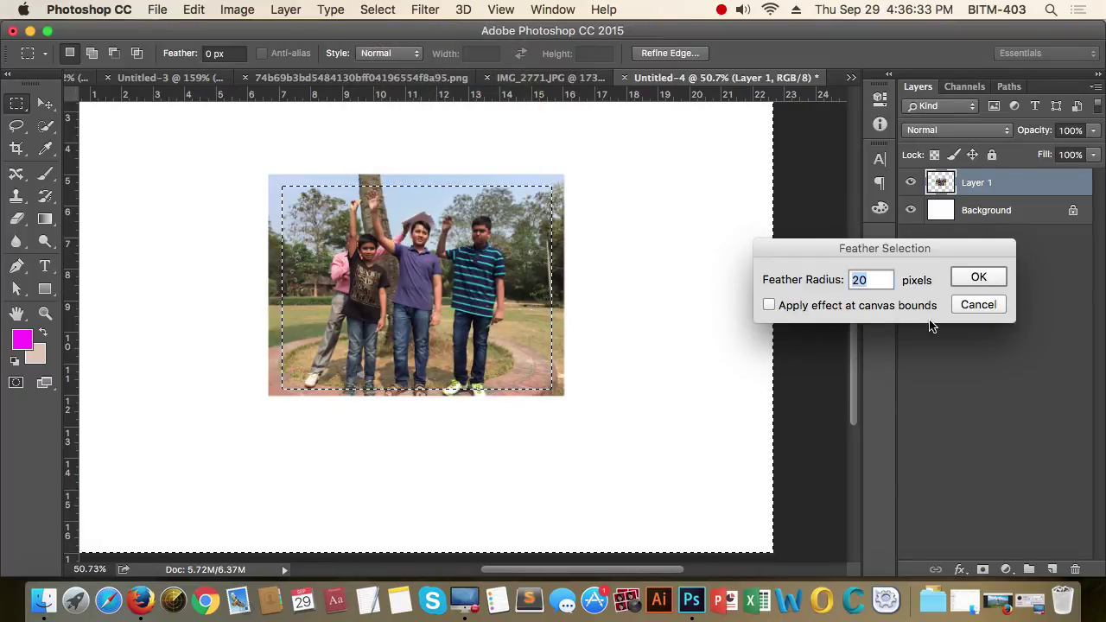
text(40)
key(Return)
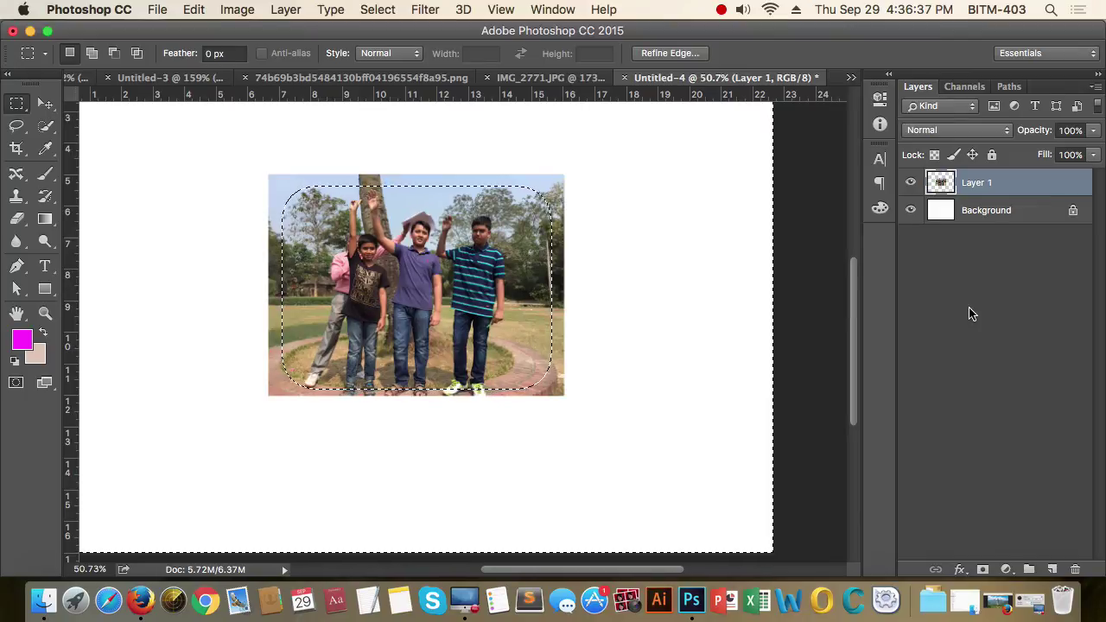
Delete the feathered area around the group photo on Layer 1 twice and clear the selection
key(Delete)
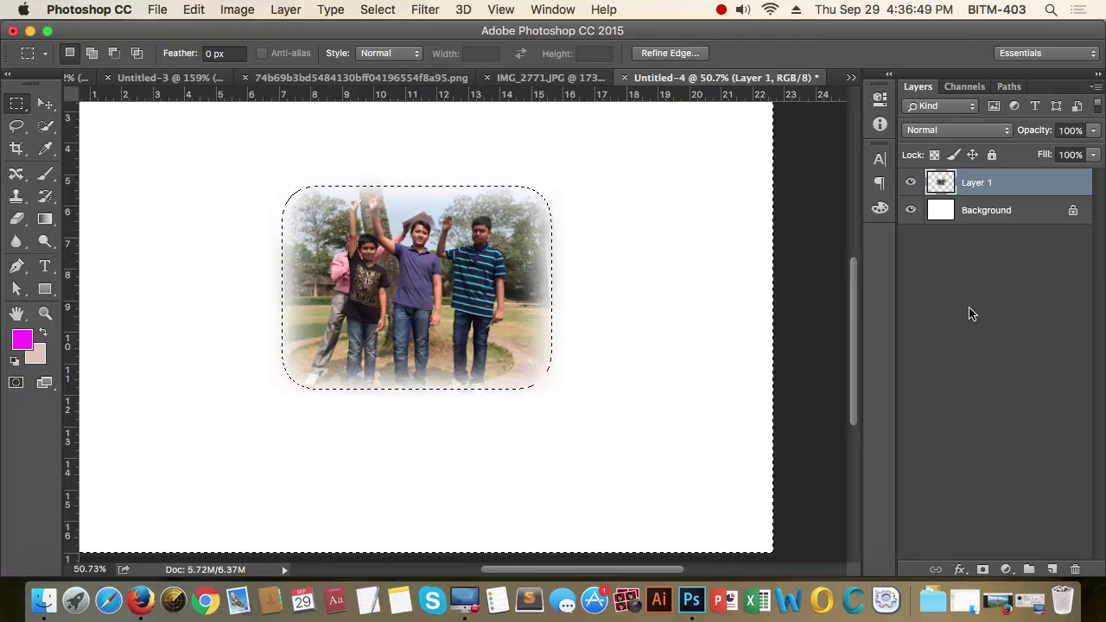
key(Delete)
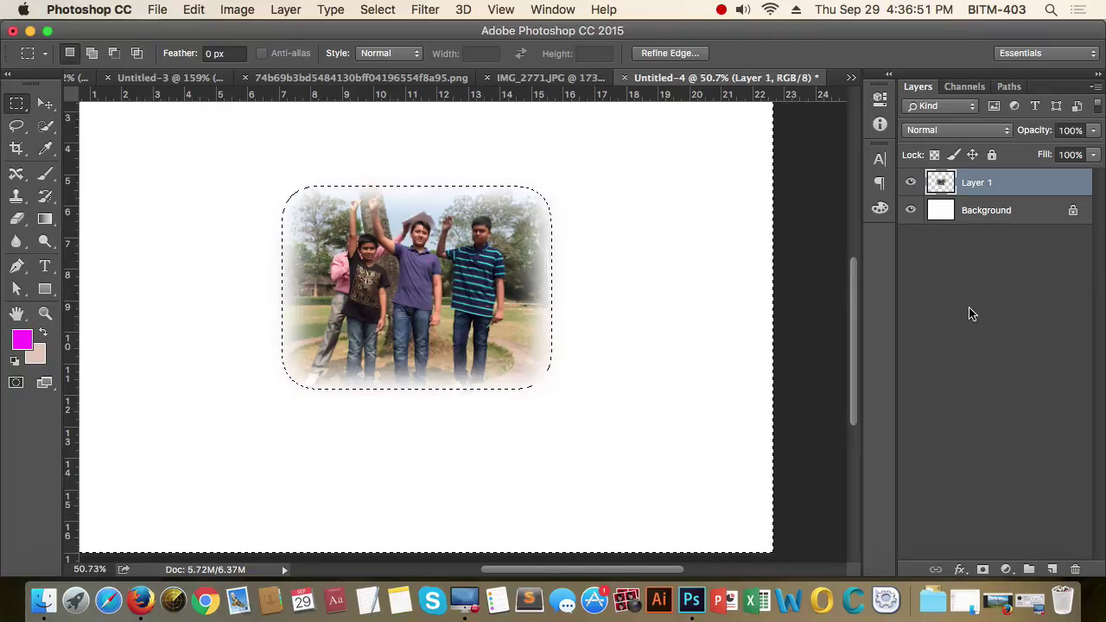
click(805, 278)
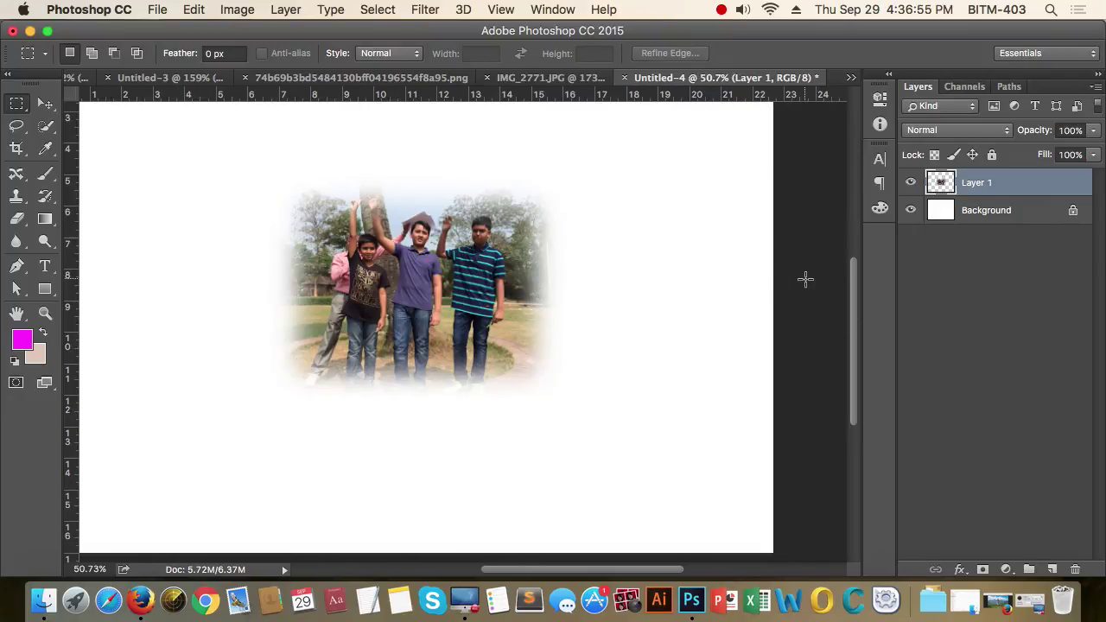
Fill the Background layer behind the soft-edged photo with the magenta foreground colour
click(998, 216)
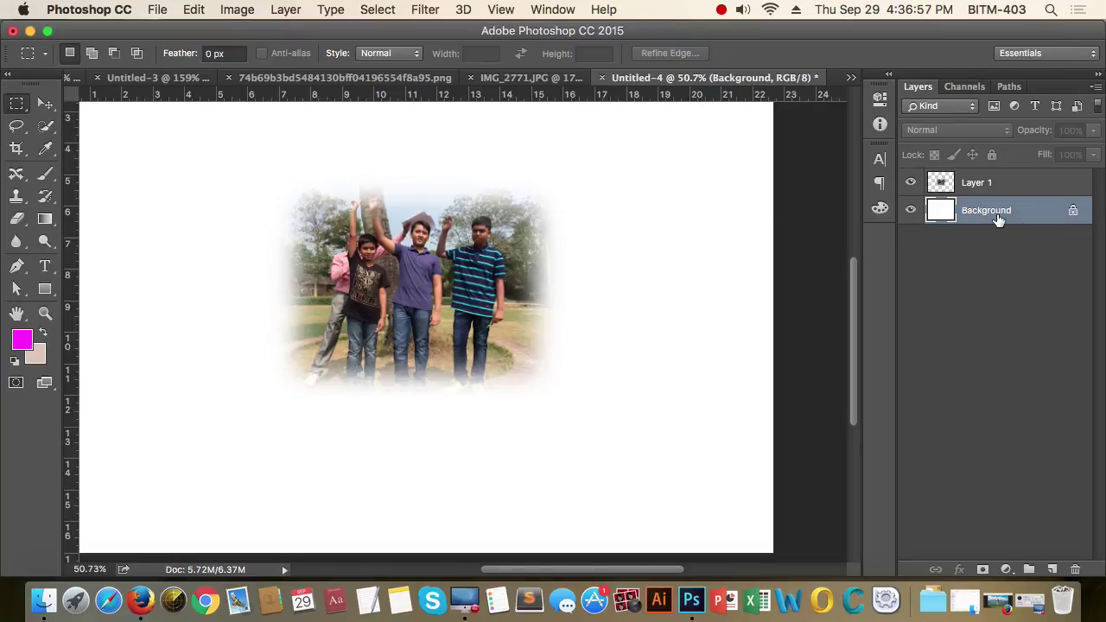
key(alt+BackSpace)
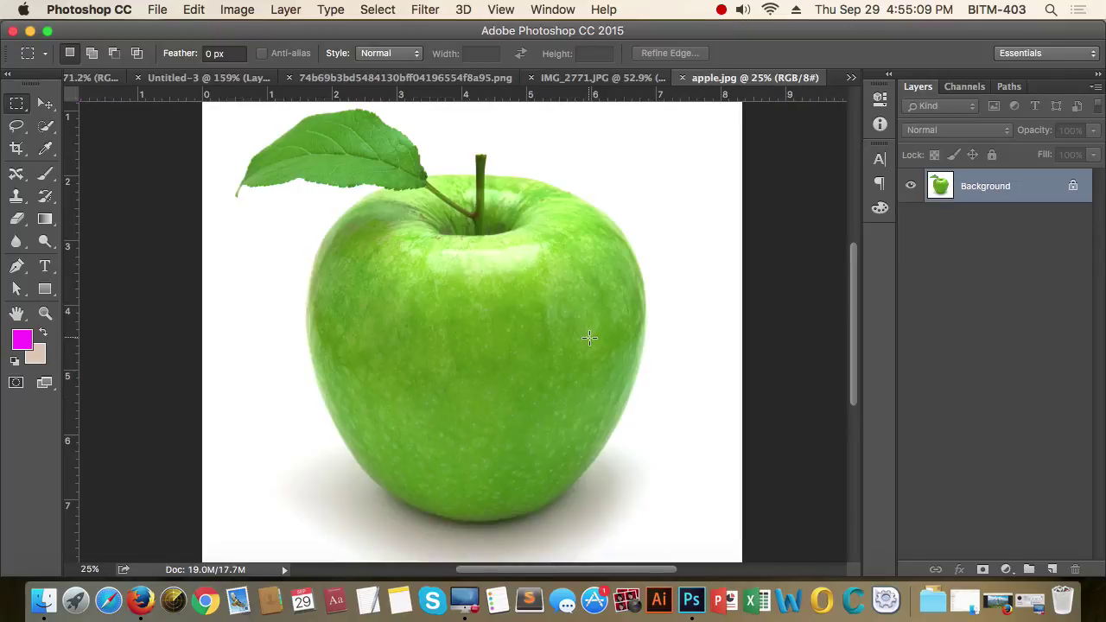
Start a Color Range selection in apple.jpg and sample the apple's green from the image preview
scroll(392, 219, up, 1)
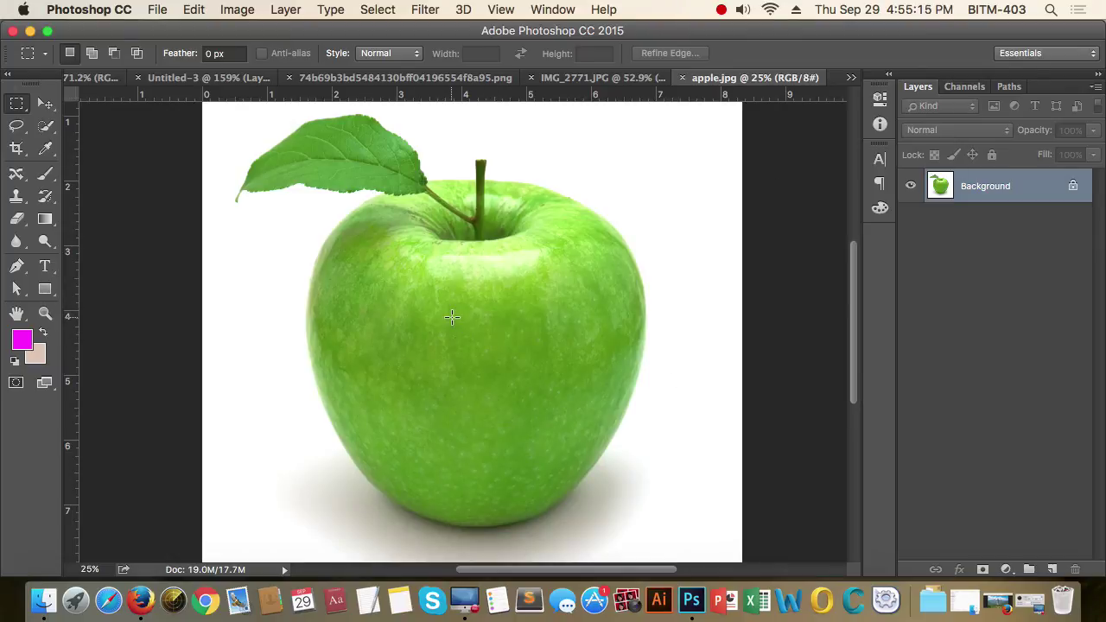
click(380, 10)
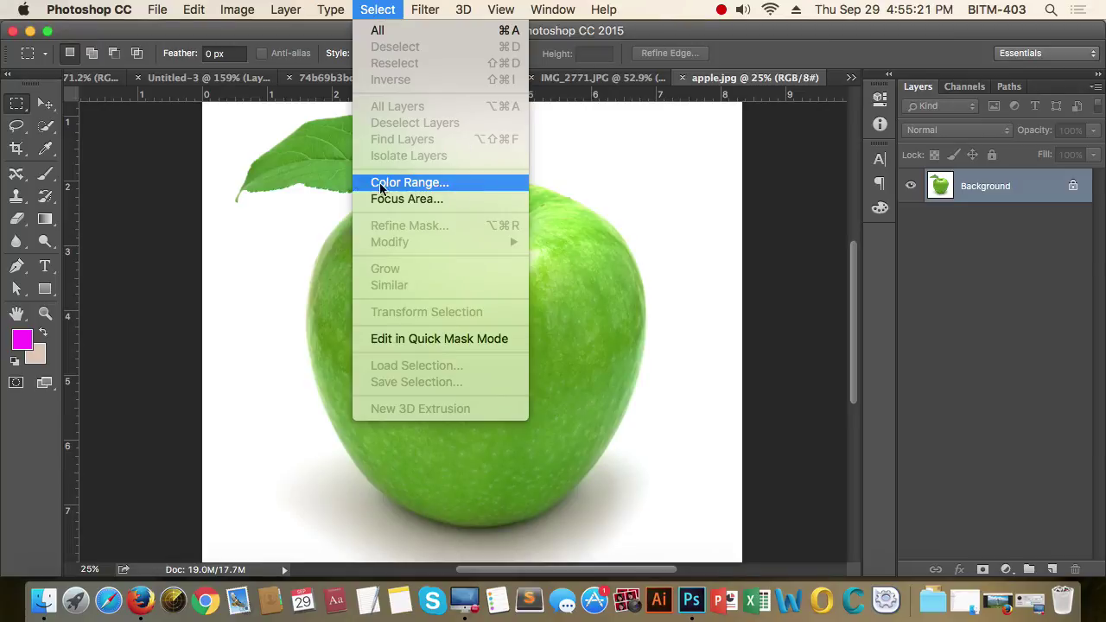
click(420, 182)
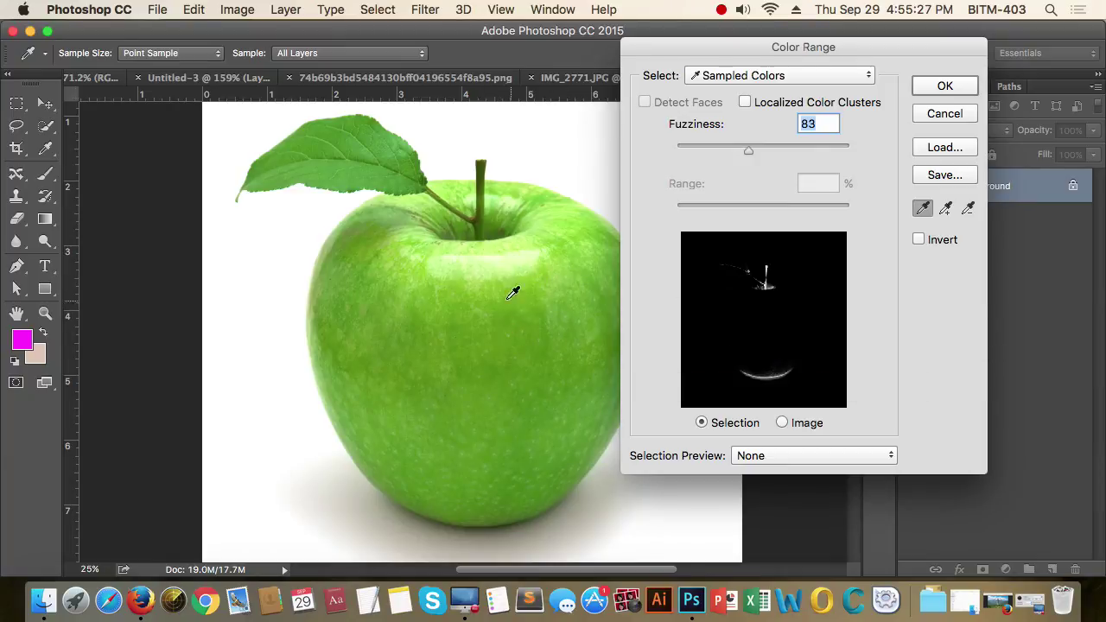
click(782, 423)
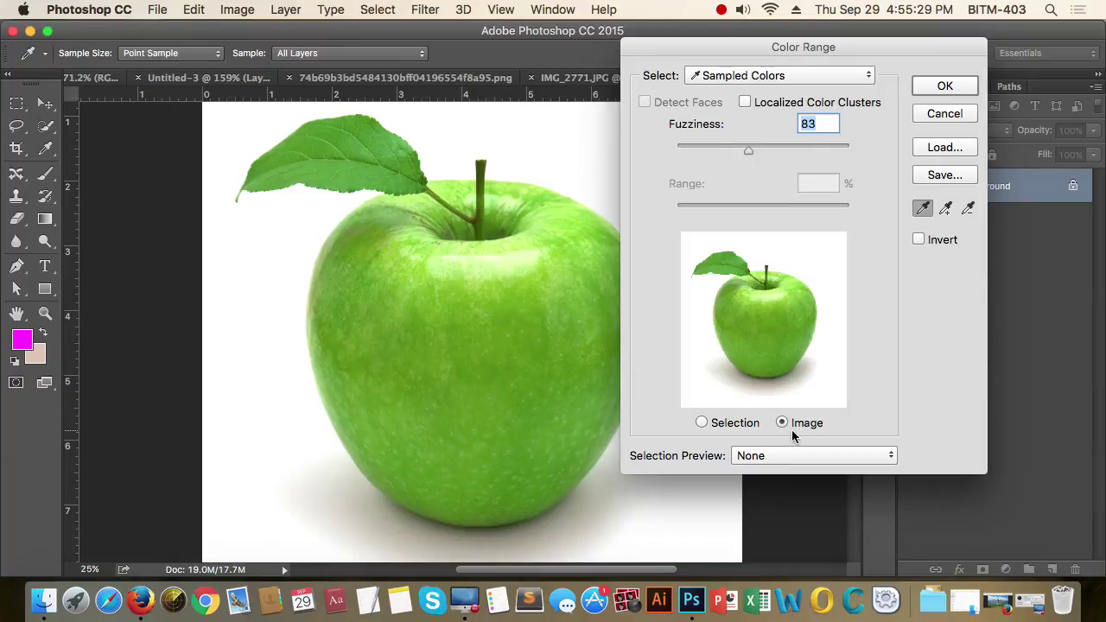
click(790, 325)
click(728, 424)
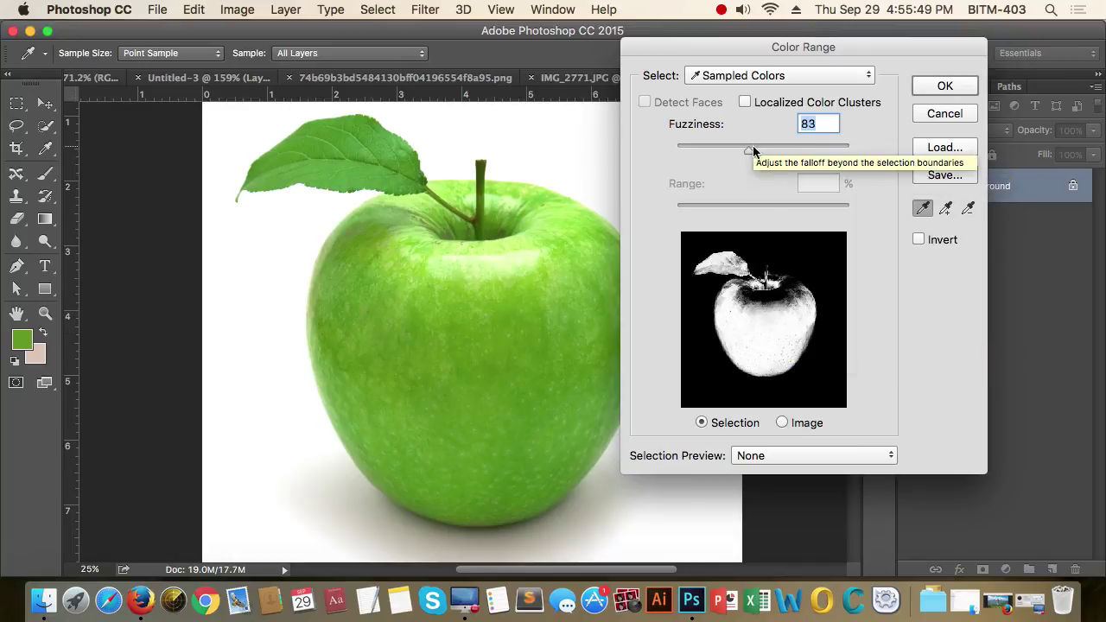
Set the Color Range fuzziness to 163 and apply the selection to the apple
drag(748, 155, 856, 164)
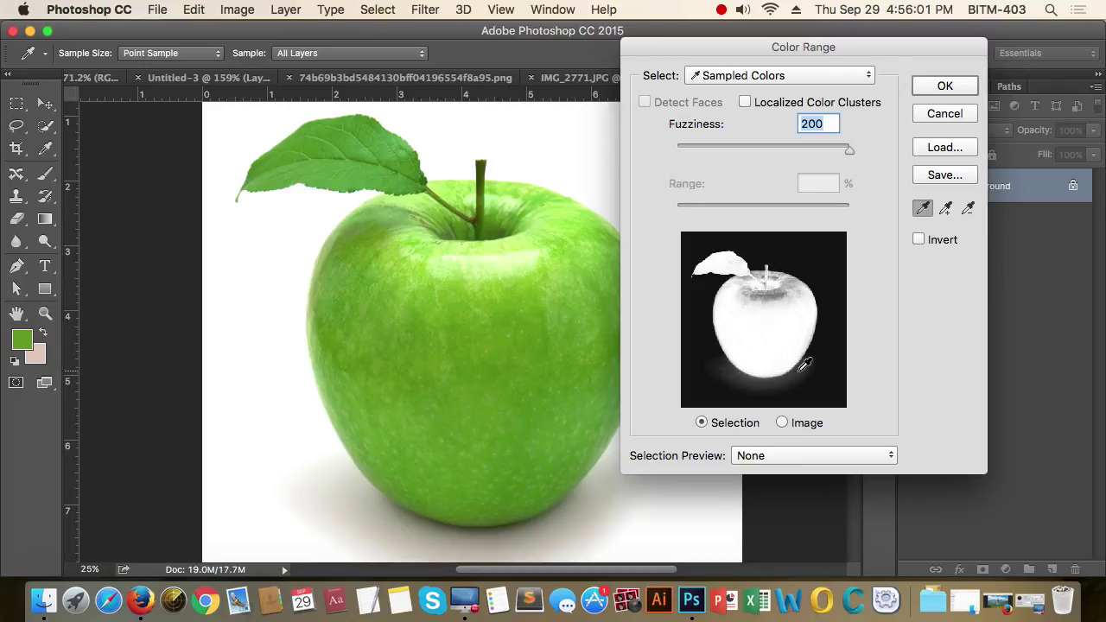
drag(849, 153, 816, 156)
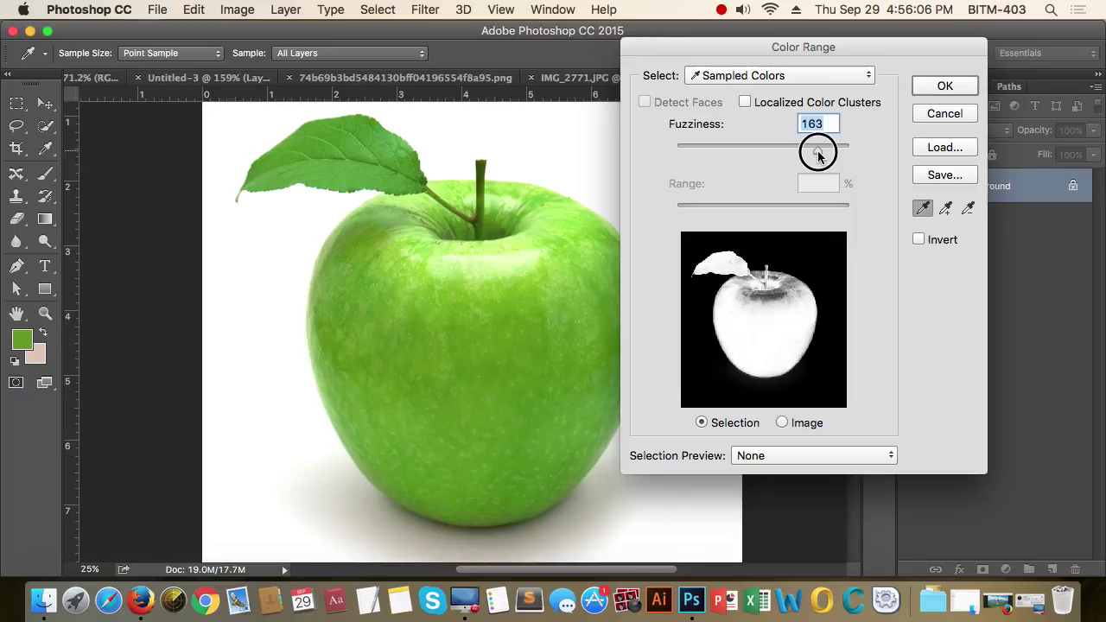
click(945, 86)
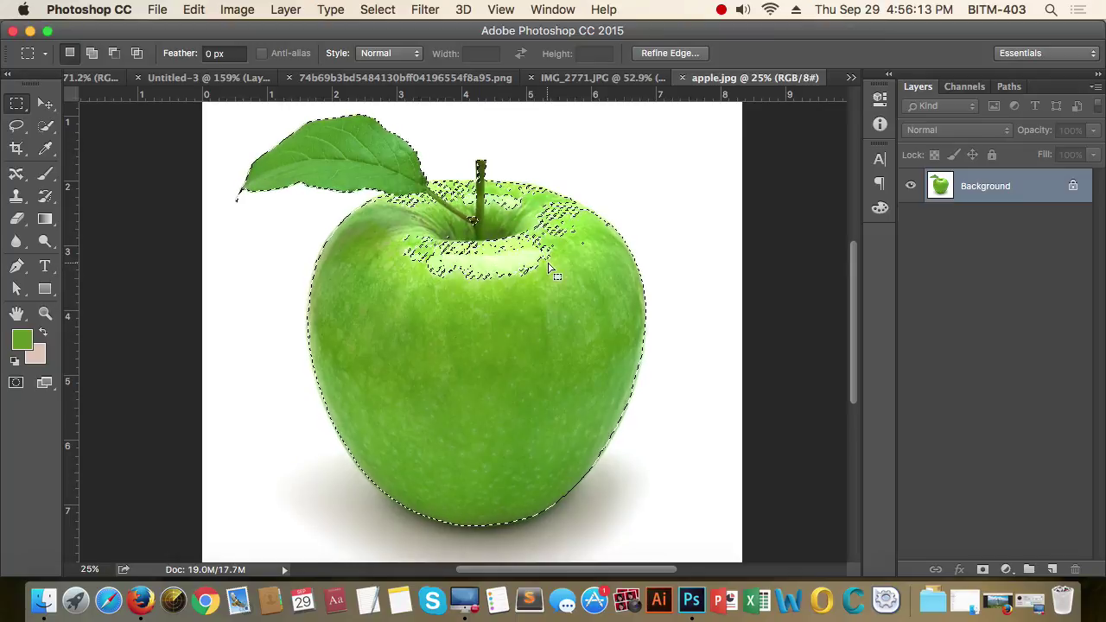
Add the unselected highlights around the apple's stem hollow to the selection with the Lasso tool
drag(484, 192, 551, 274)
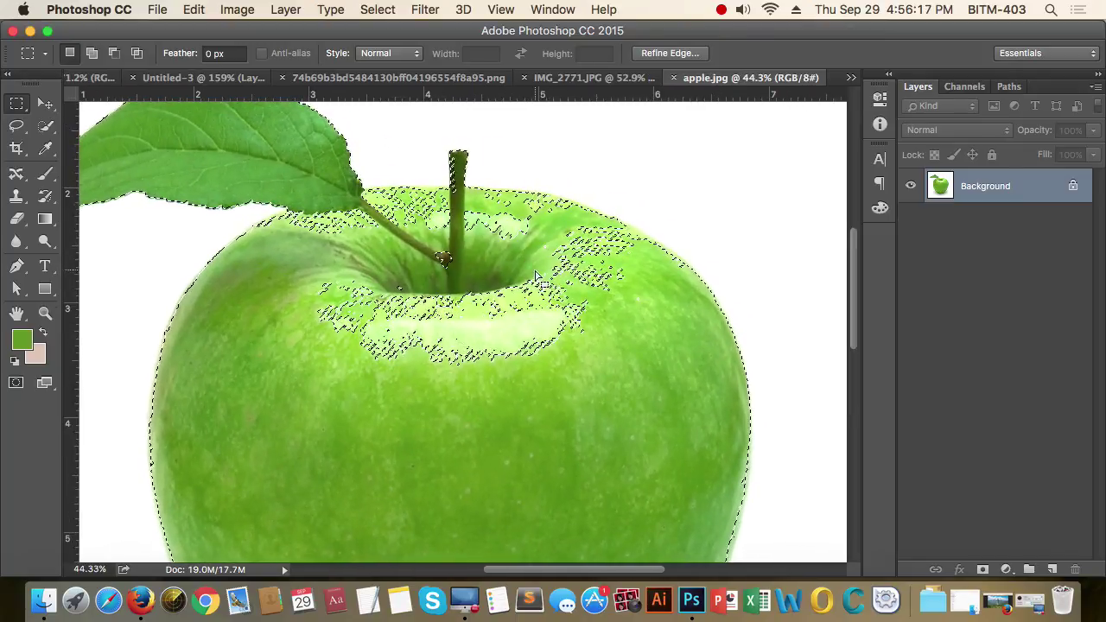
click(16, 125)
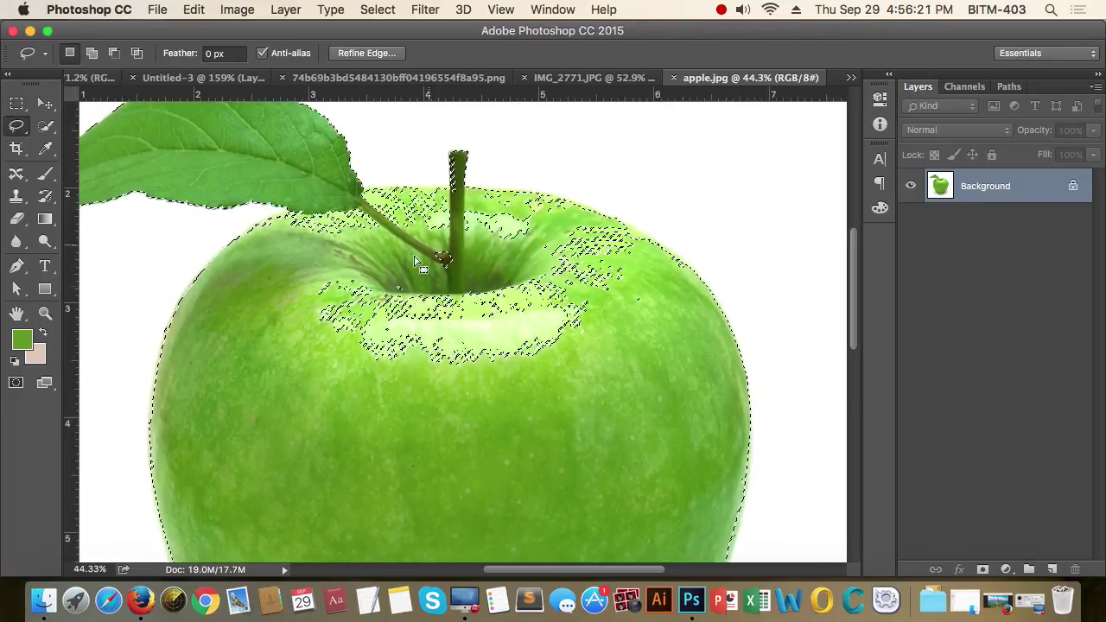
key(shift)
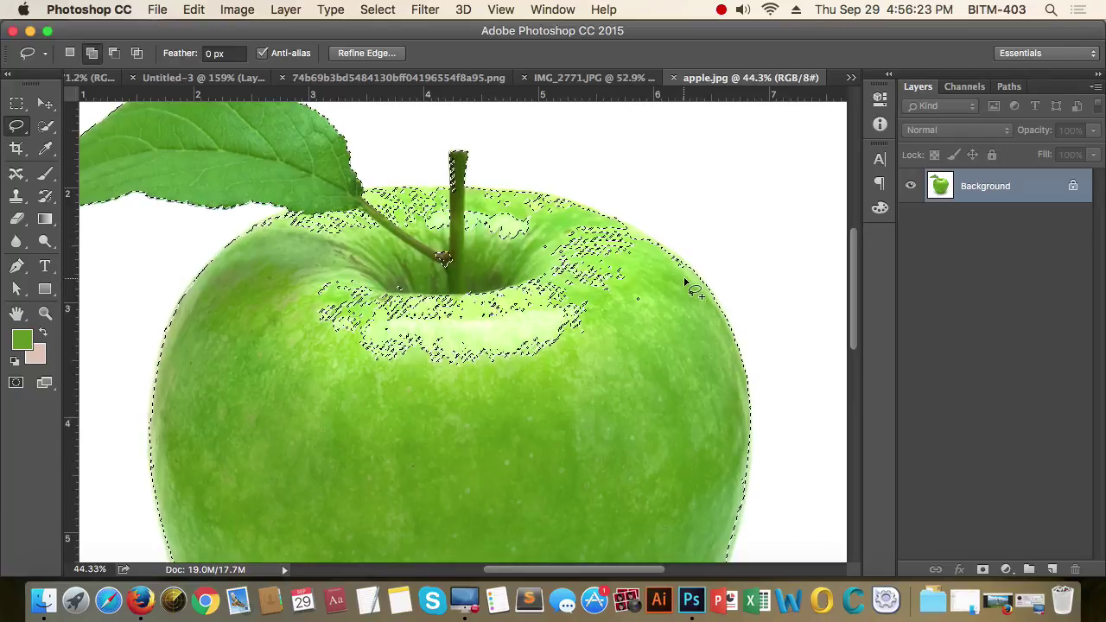
mouse_move(695, 282)
mouse_down()
mouse_move(657, 244)
mouse_move(605, 224)
mouse_up()
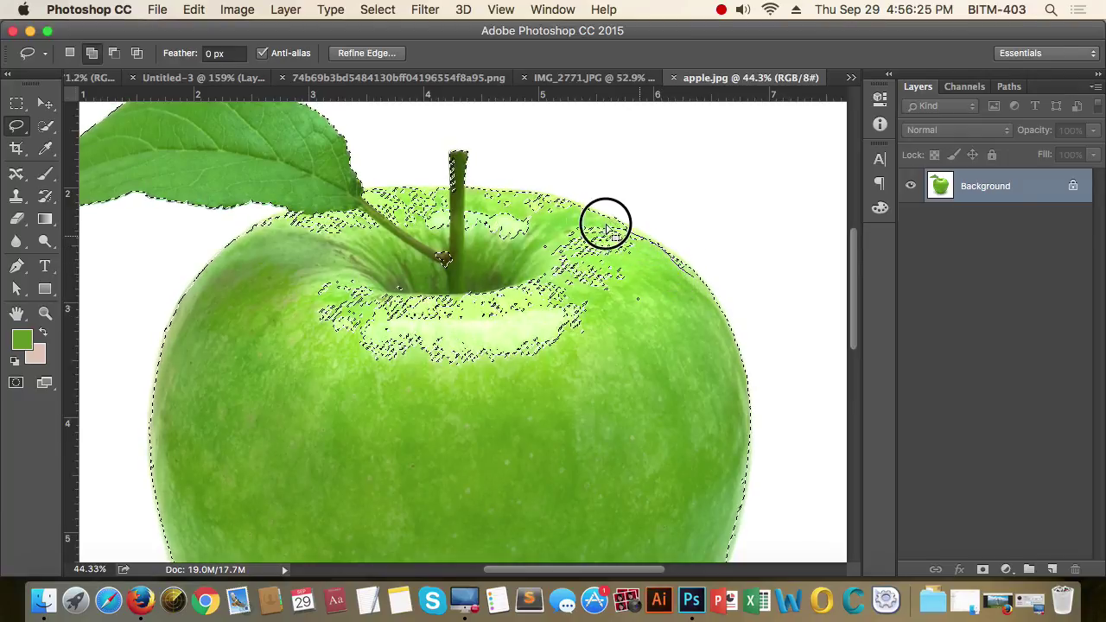
mouse_move(432, 201)
mouse_down()
mouse_move(309, 212)
mouse_move(286, 226)
mouse_move(276, 322)
mouse_move(347, 406)
mouse_move(558, 406)
mouse_move(654, 360)
mouse_move(696, 302)
mouse_up()
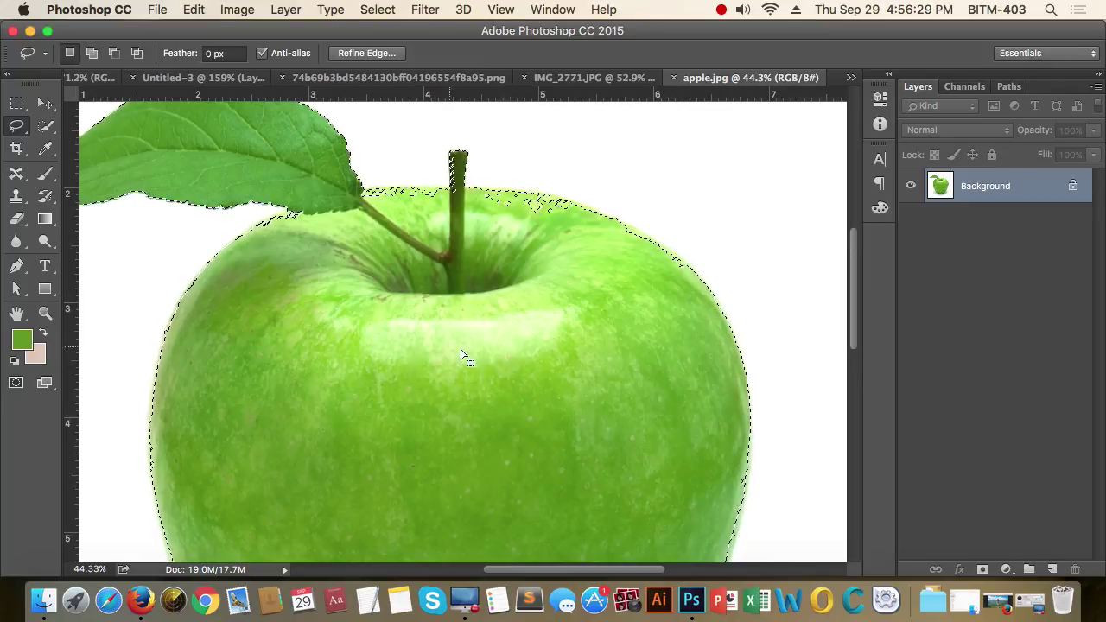
Add the unselected strip along the stem's left edge to the apple selection with the Lasso tool, keeping the selection active
mouse_move(507, 216)
mouse_down()
mouse_move(523, 230)
mouse_move(486, 254)
mouse_move(487, 220)
mouse_up()
key(shift)
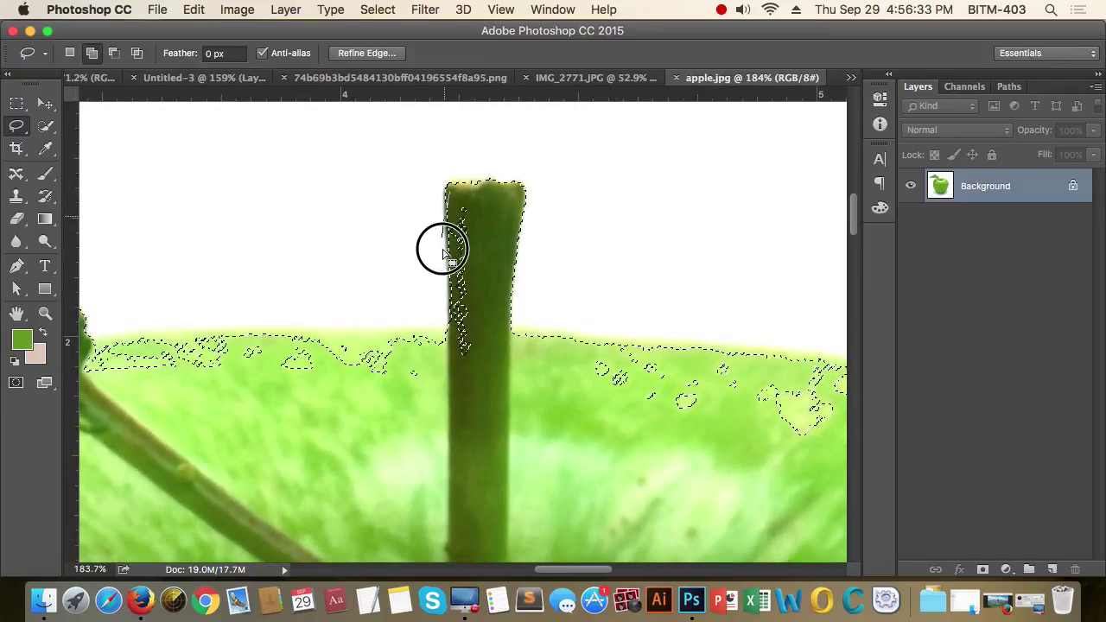
mouse_move(442, 252)
mouse_down()
mouse_move(455, 361)
mouse_move(495, 329)
mouse_move(477, 221)
mouse_move(442, 227)
mouse_move(442, 306)
mouse_move(390, 222)
mouse_up()
key(super+minus)
key(super+minus)
key(super+minus)
key(super+minus)
key(super+minus)
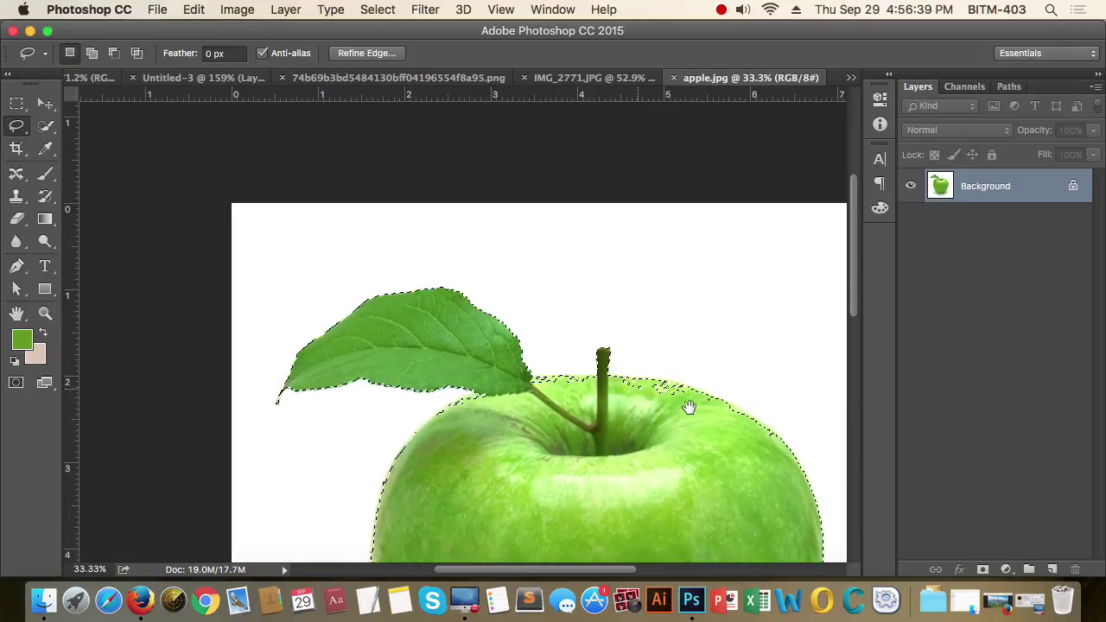
drag(689, 407, 647, 227)
key(super+minus)
click(580, 293)
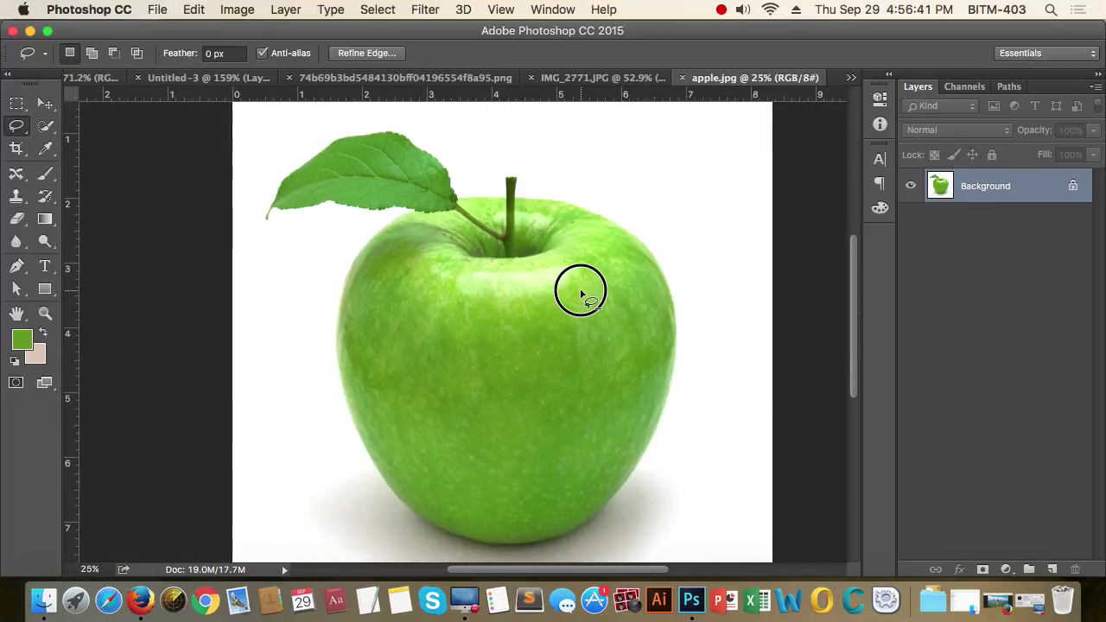
key(super+z)
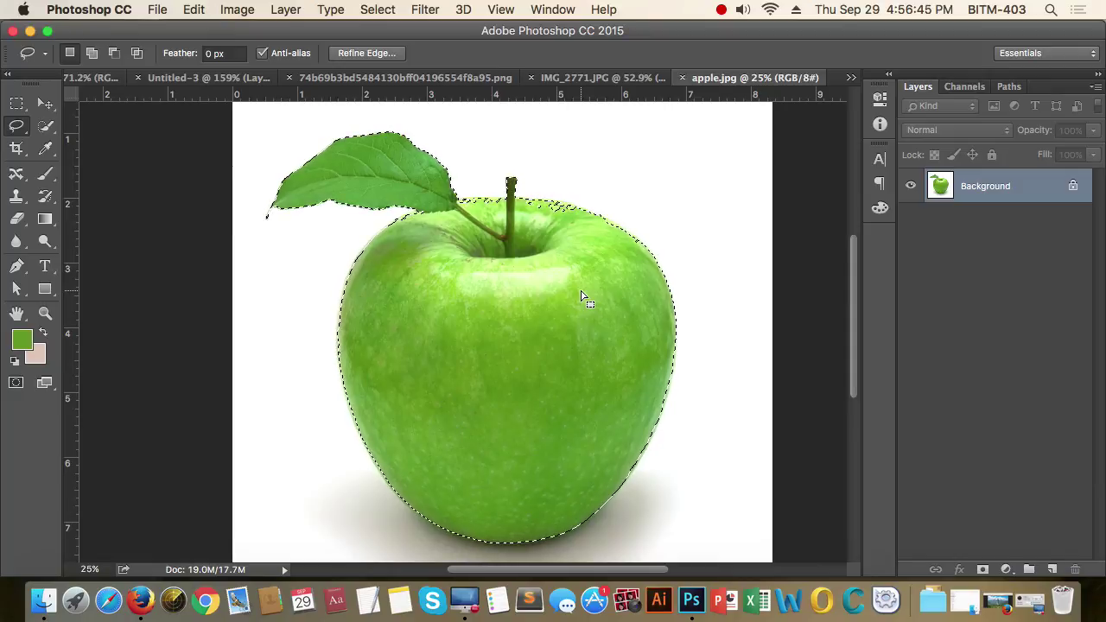
Colorize the selected apple purple with a Hue/Saturation adjustment at hue 302
key(super+u)
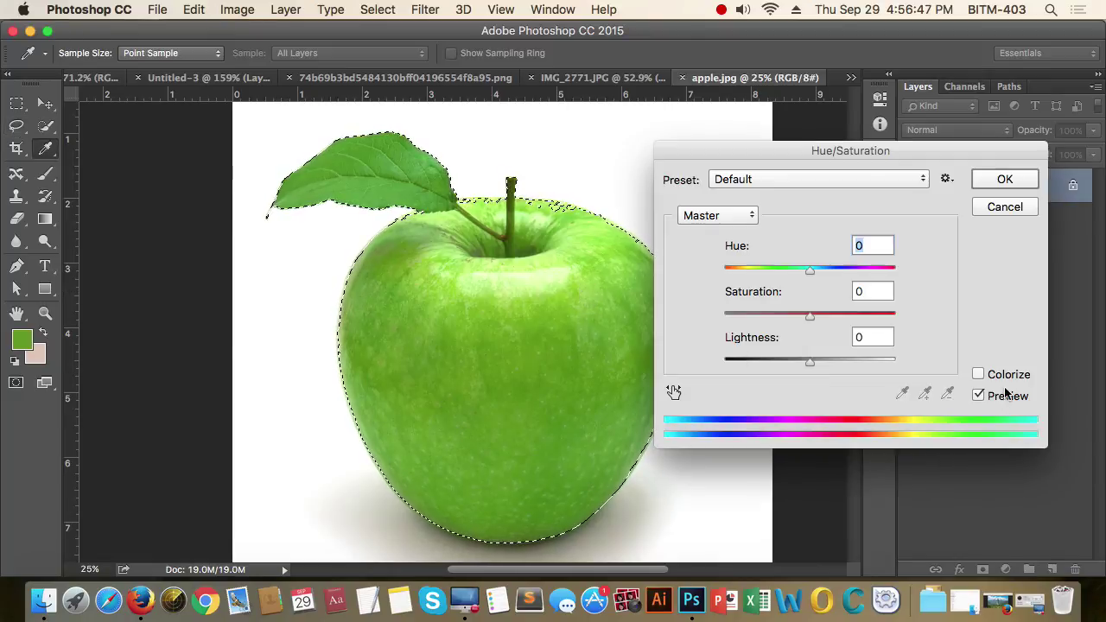
click(978, 374)
drag(764, 269, 871, 275)
click(1003, 179)
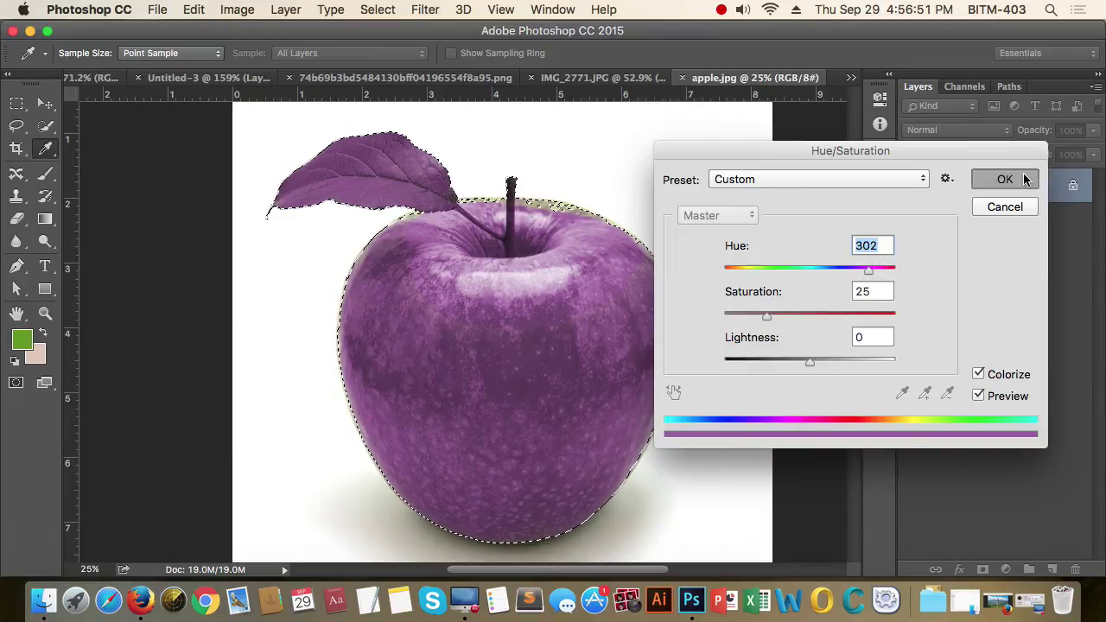
key(l)
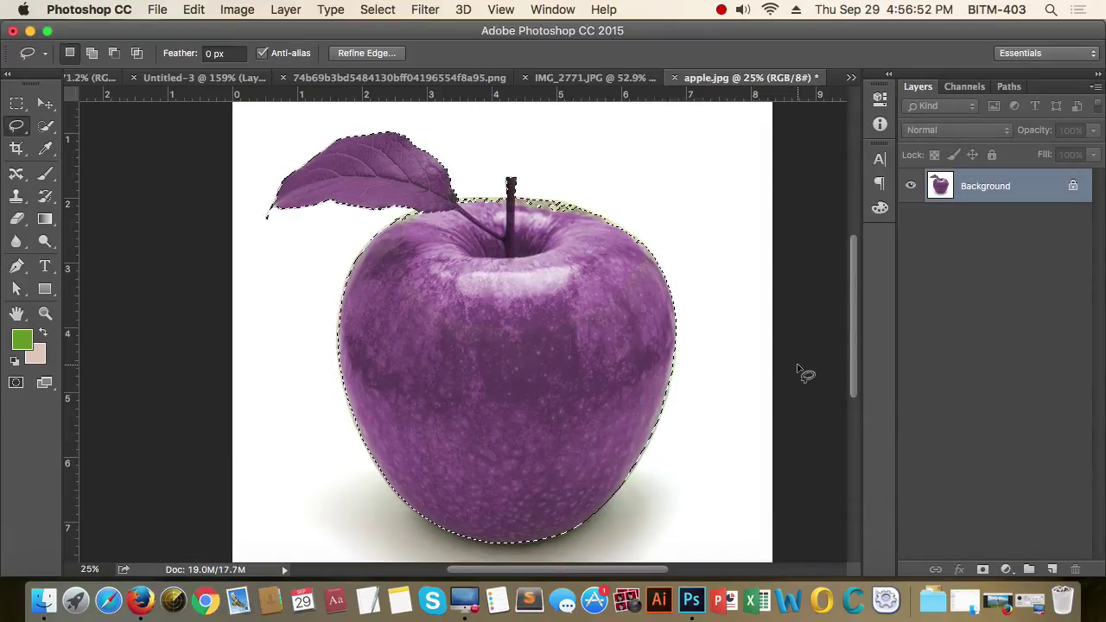